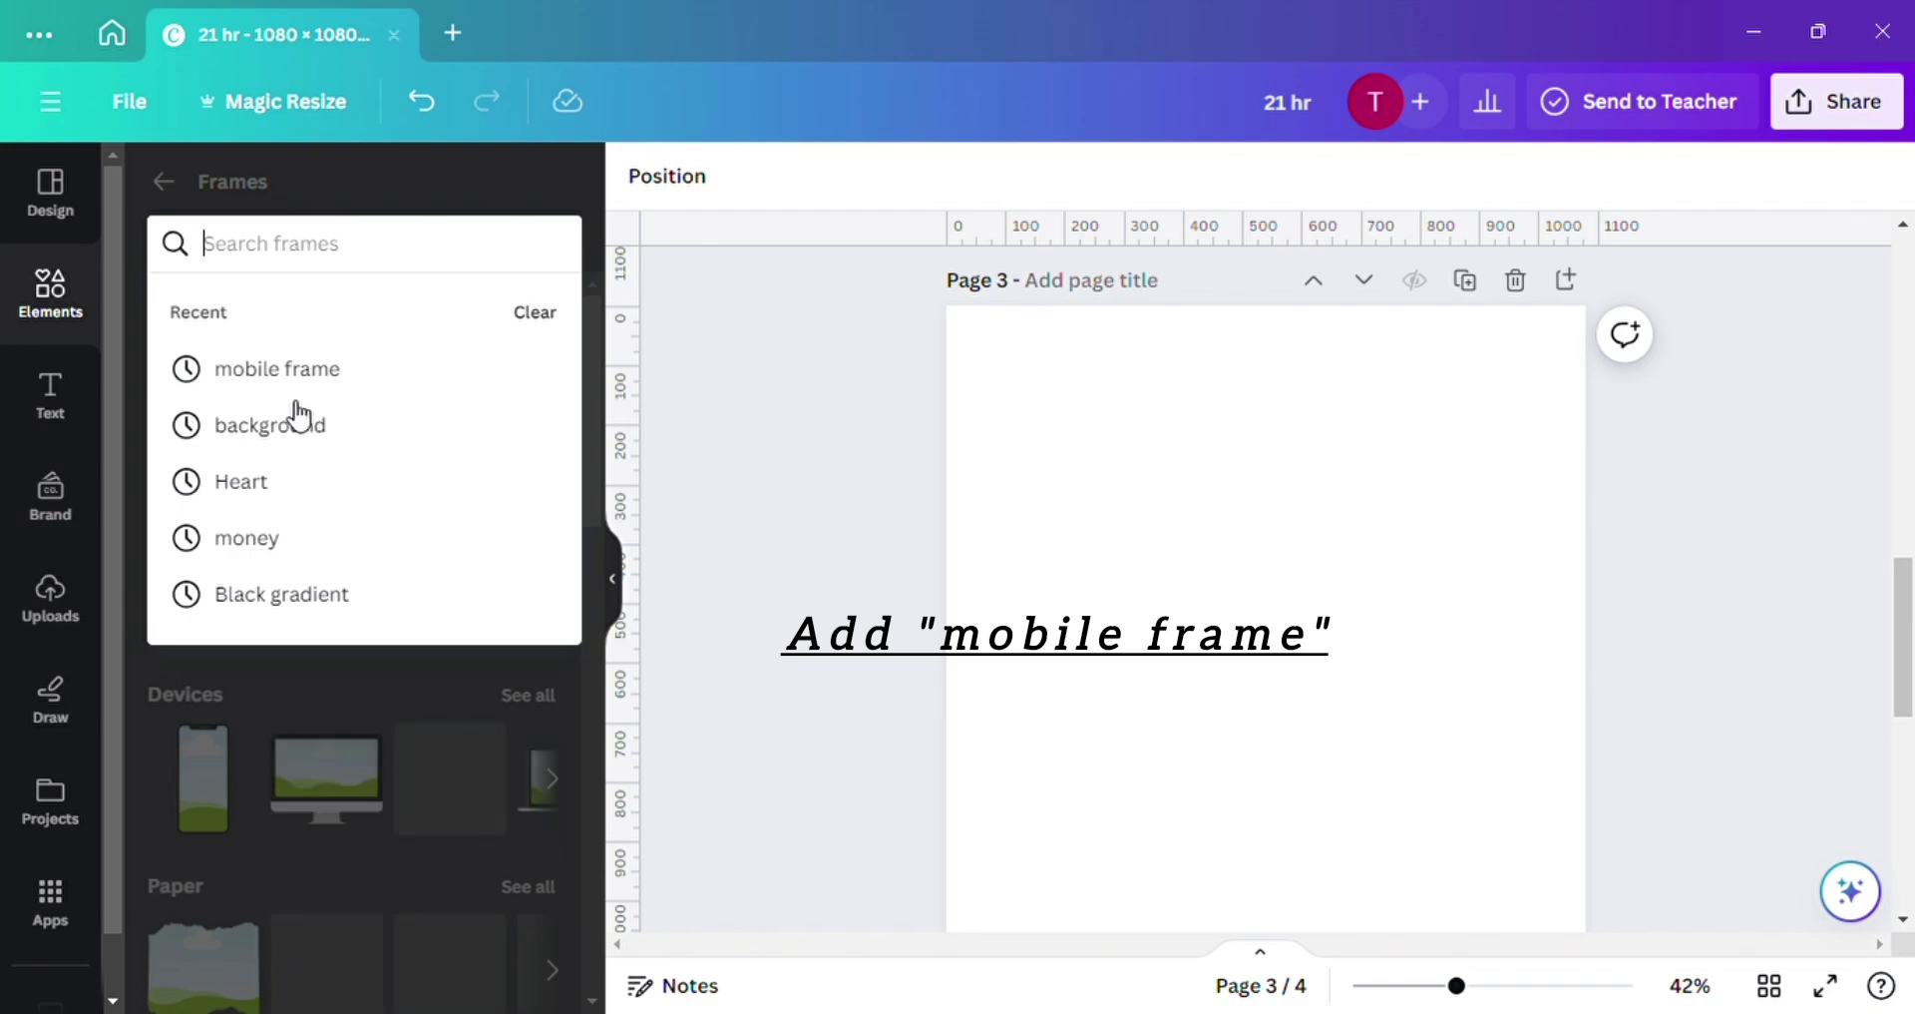
Find a black-bordered phone frame with the search "mobile frame" and place it on page 3 at about 326 × 645 px.
click(277, 368)
click(211, 359)
drag(1367, 439, 1410, 390)
scroll(1394, 387, up, 2)
scroll(1388, 385, down, 1)
drag(1282, 621, 1274, 642)
Centre the phone frame horizontally on page 3.
click(1244, 179)
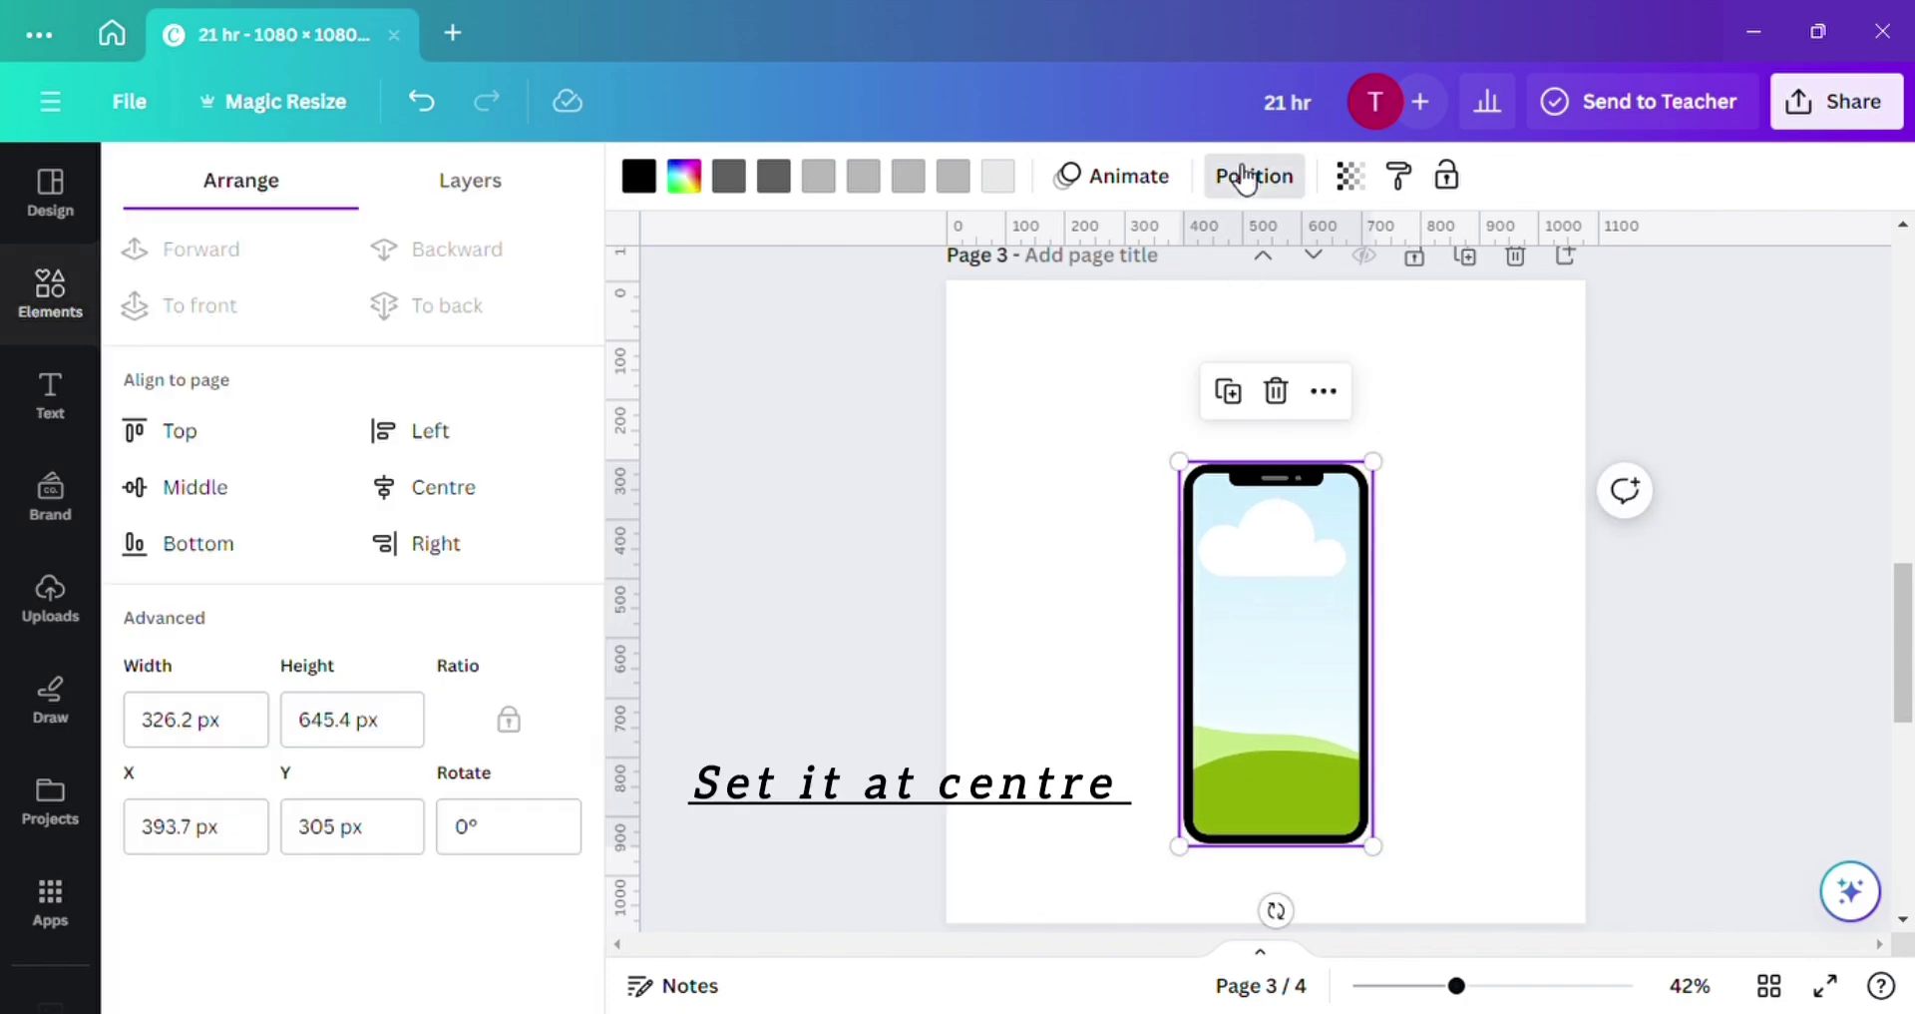
click(475, 501)
click(1403, 498)
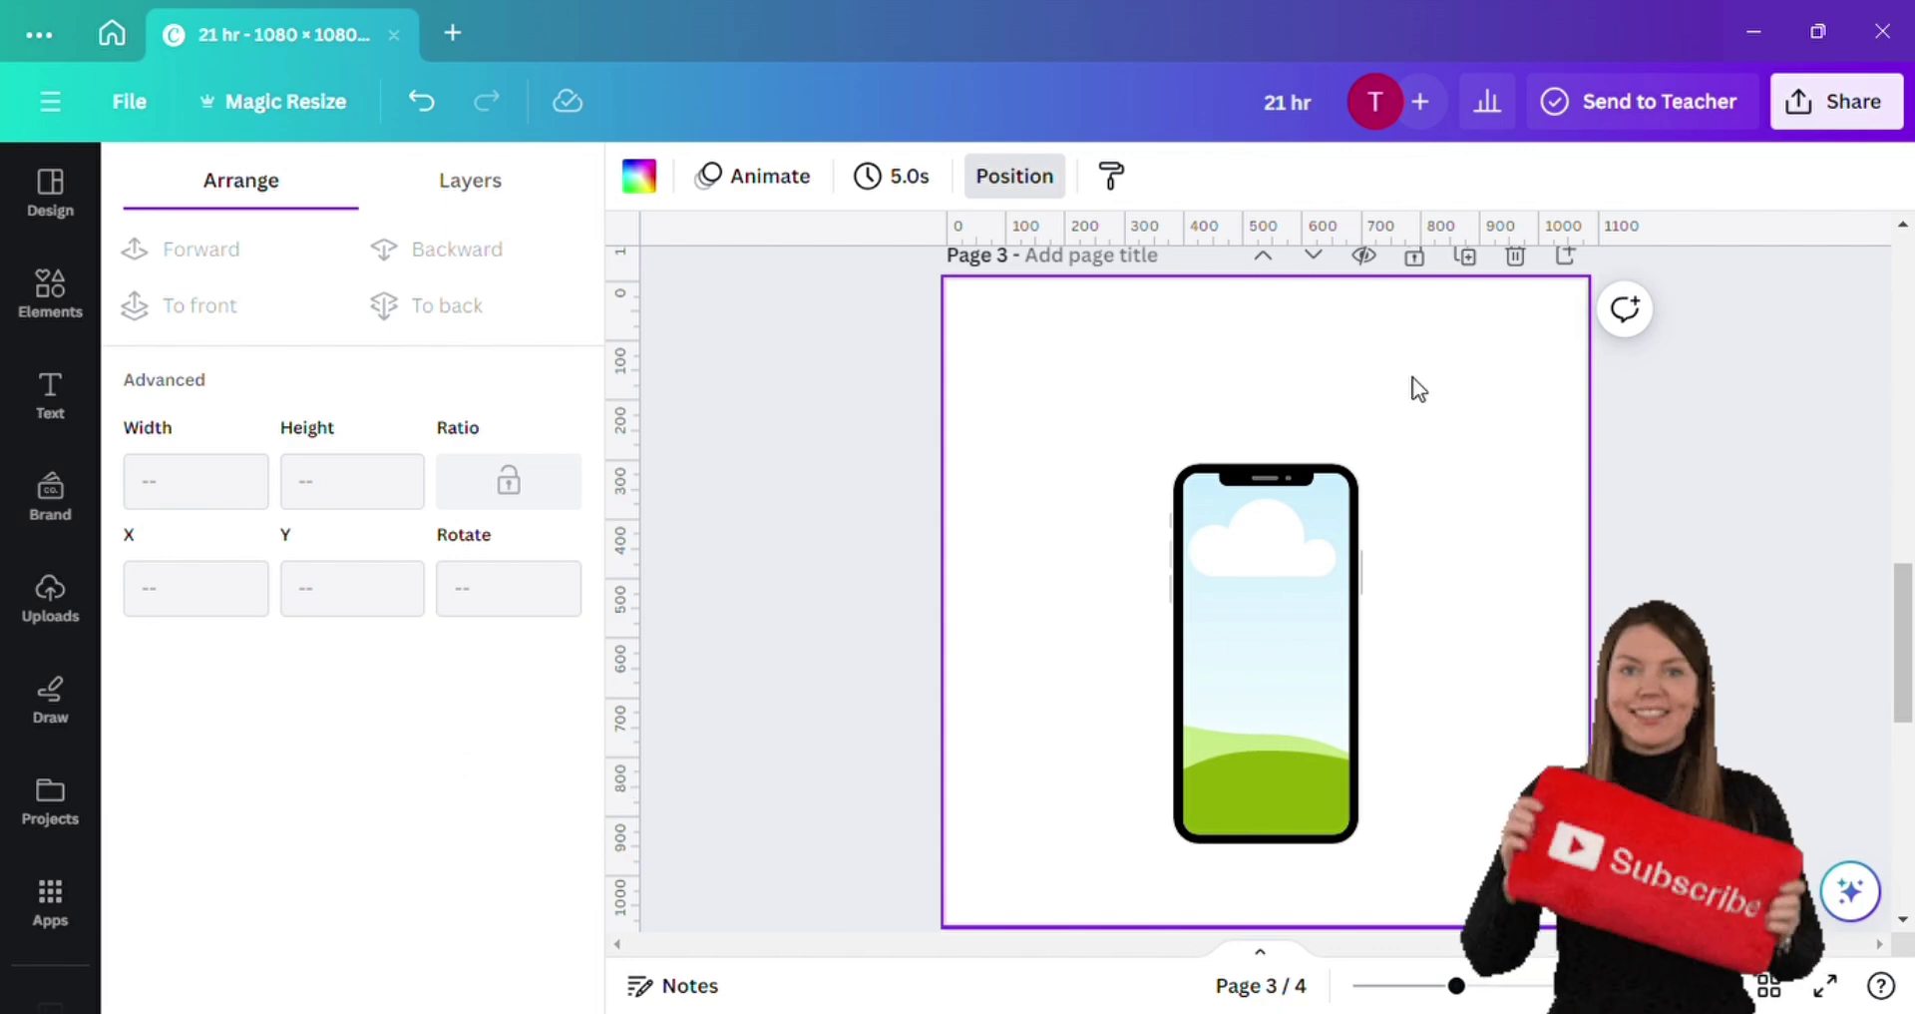
Place a copy of the road photo from page 2 in the upper-left corner of page 3.
scroll(1406, 391, up, 6)
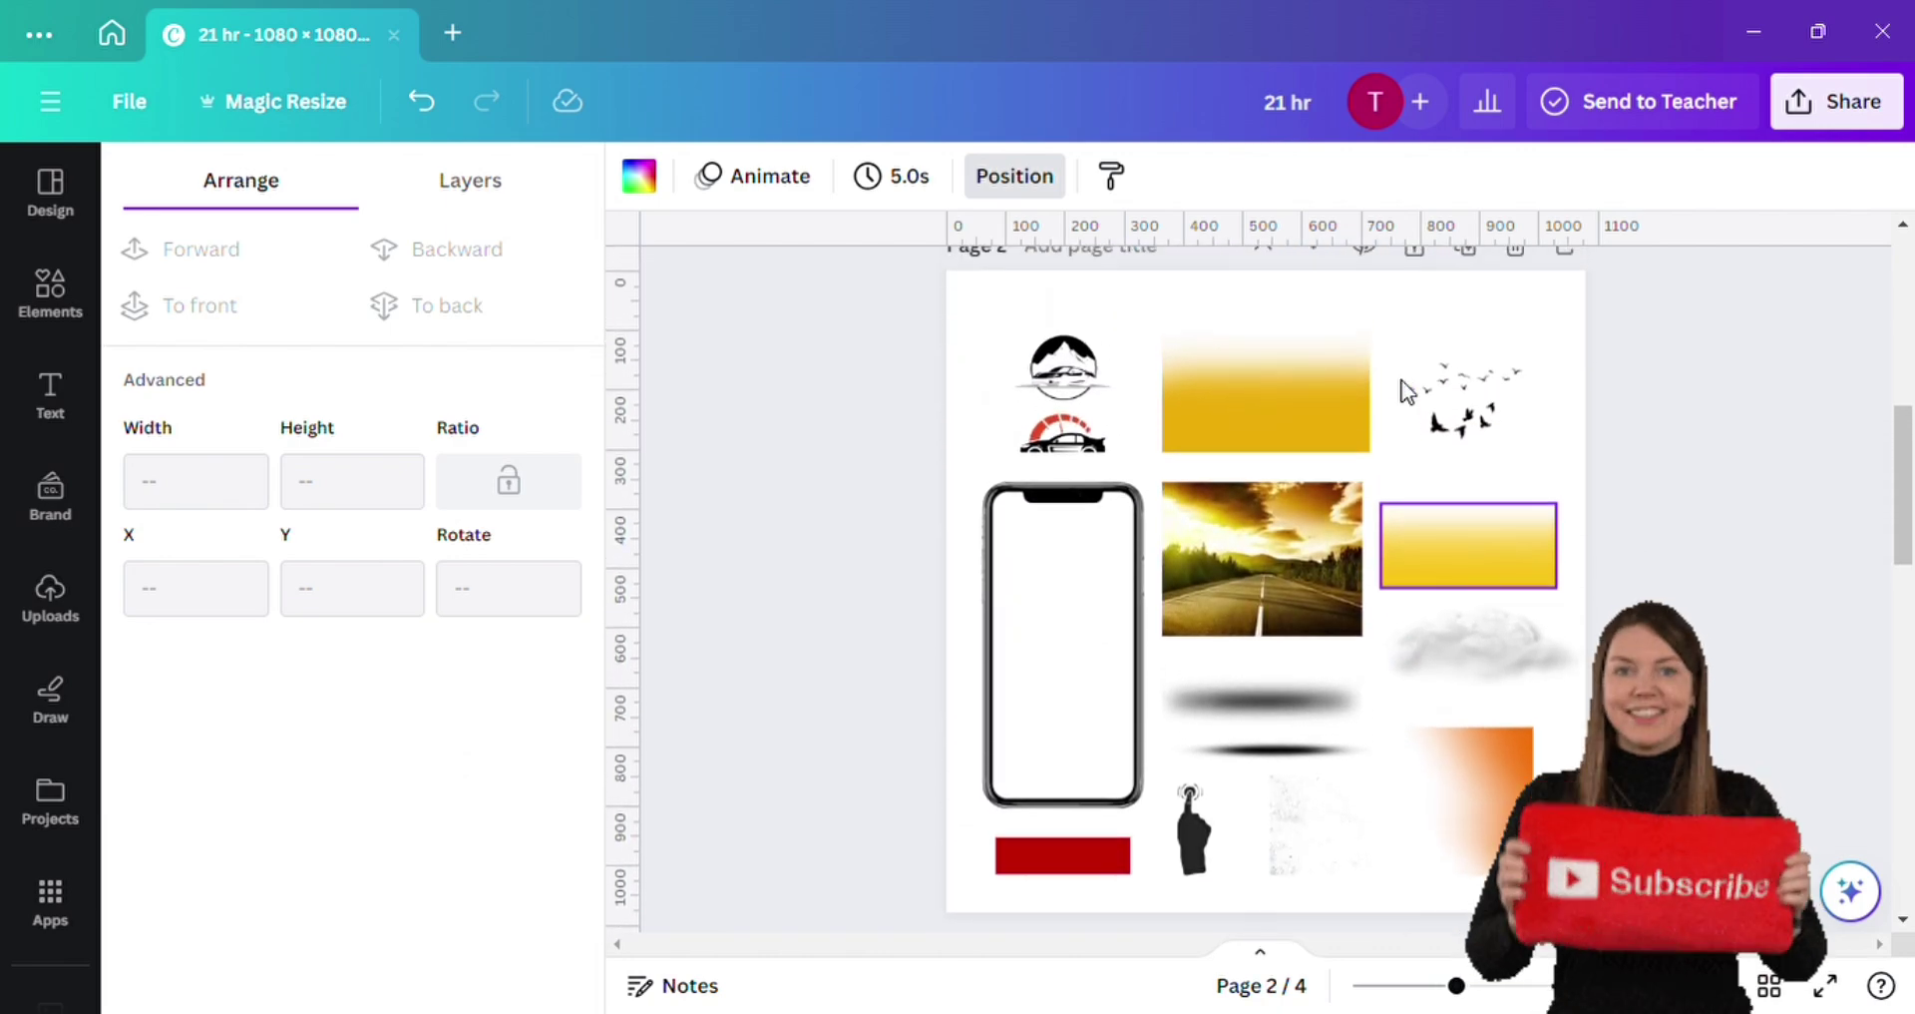
click(1259, 528)
scroll(1255, 487, down, 1)
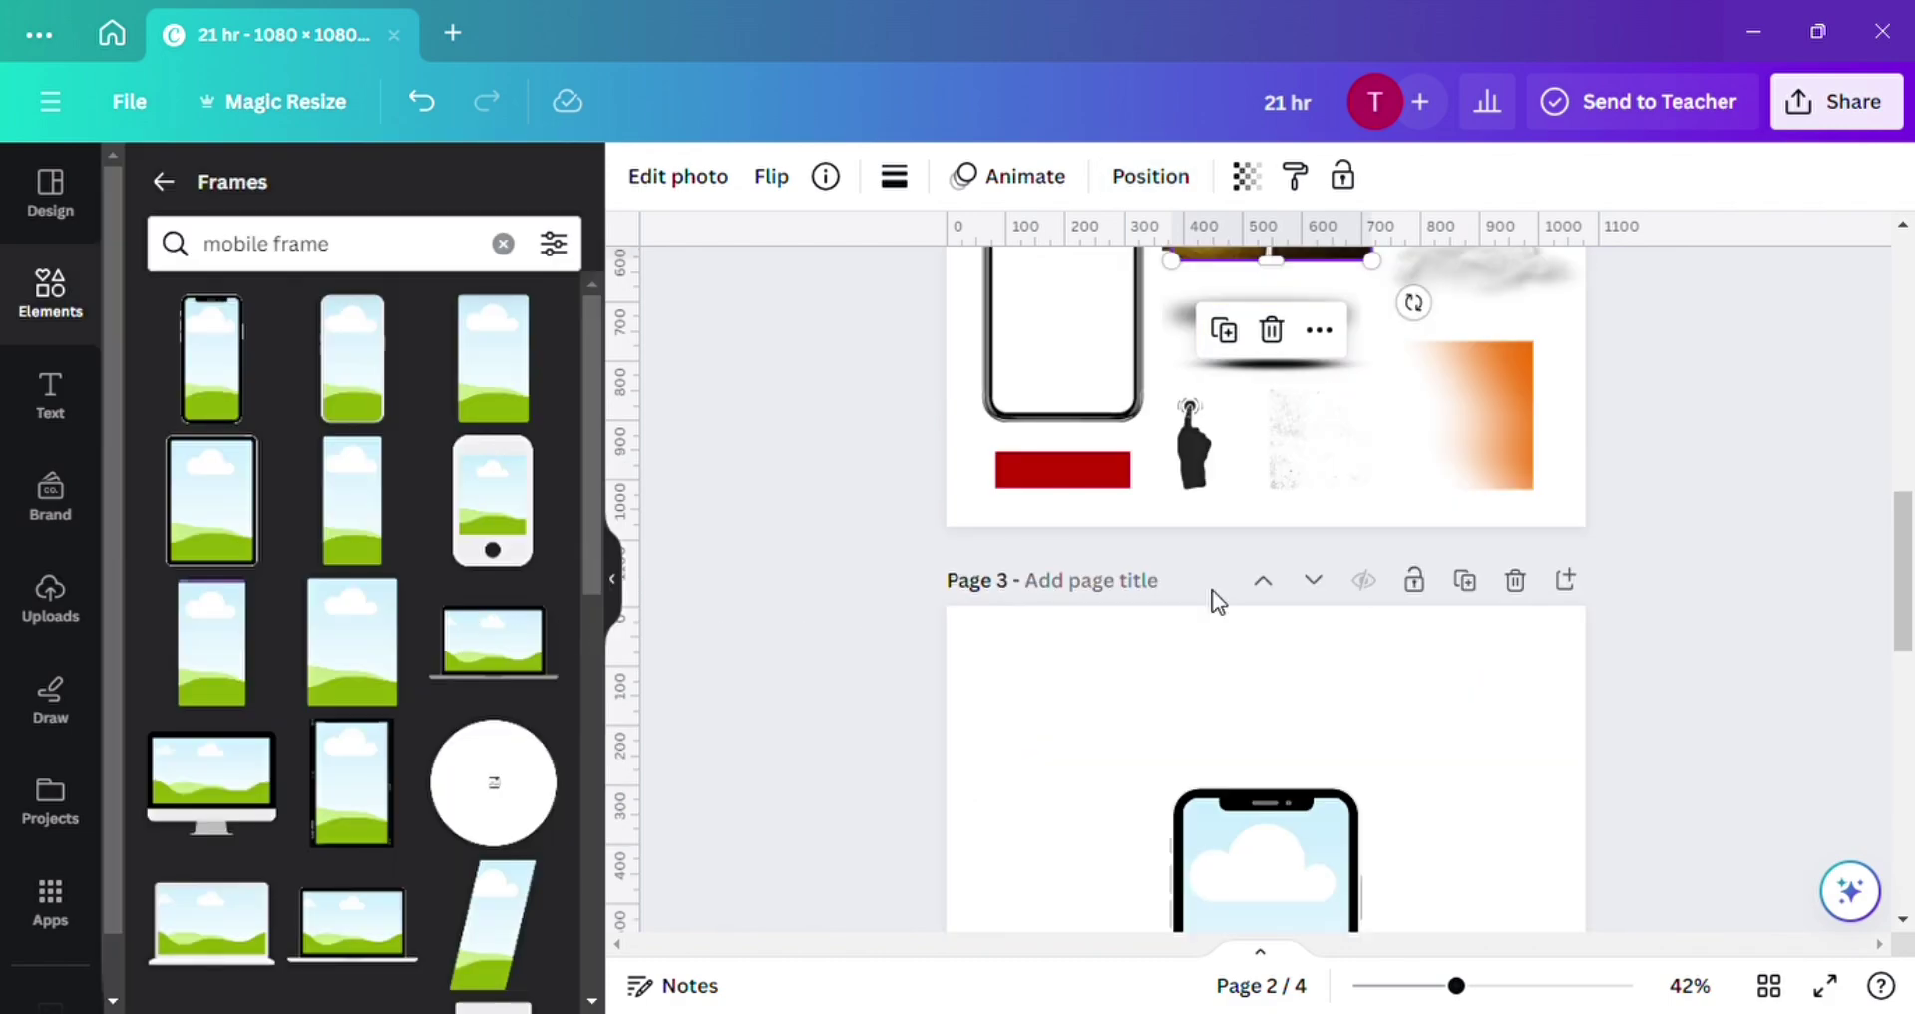
scroll(1215, 592, up, 1)
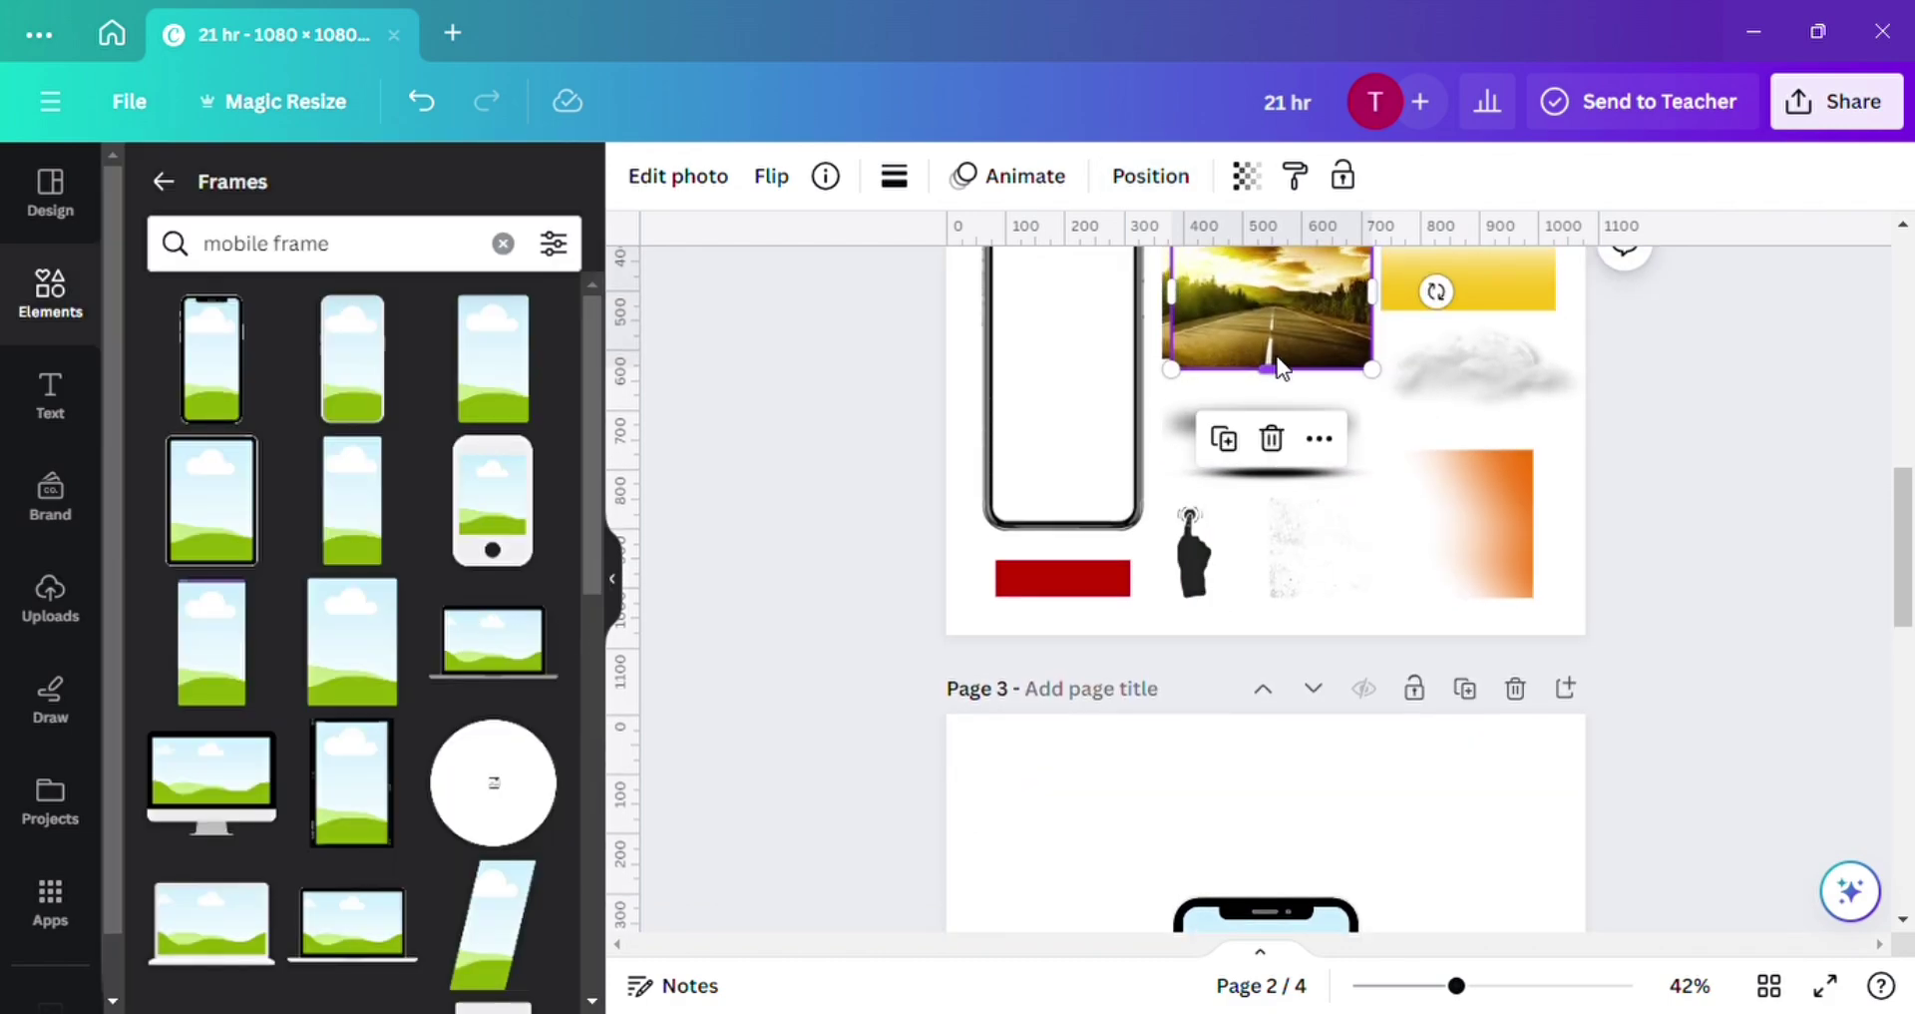
drag(1275, 354, 1225, 895)
scroll(1225, 895, down, 3)
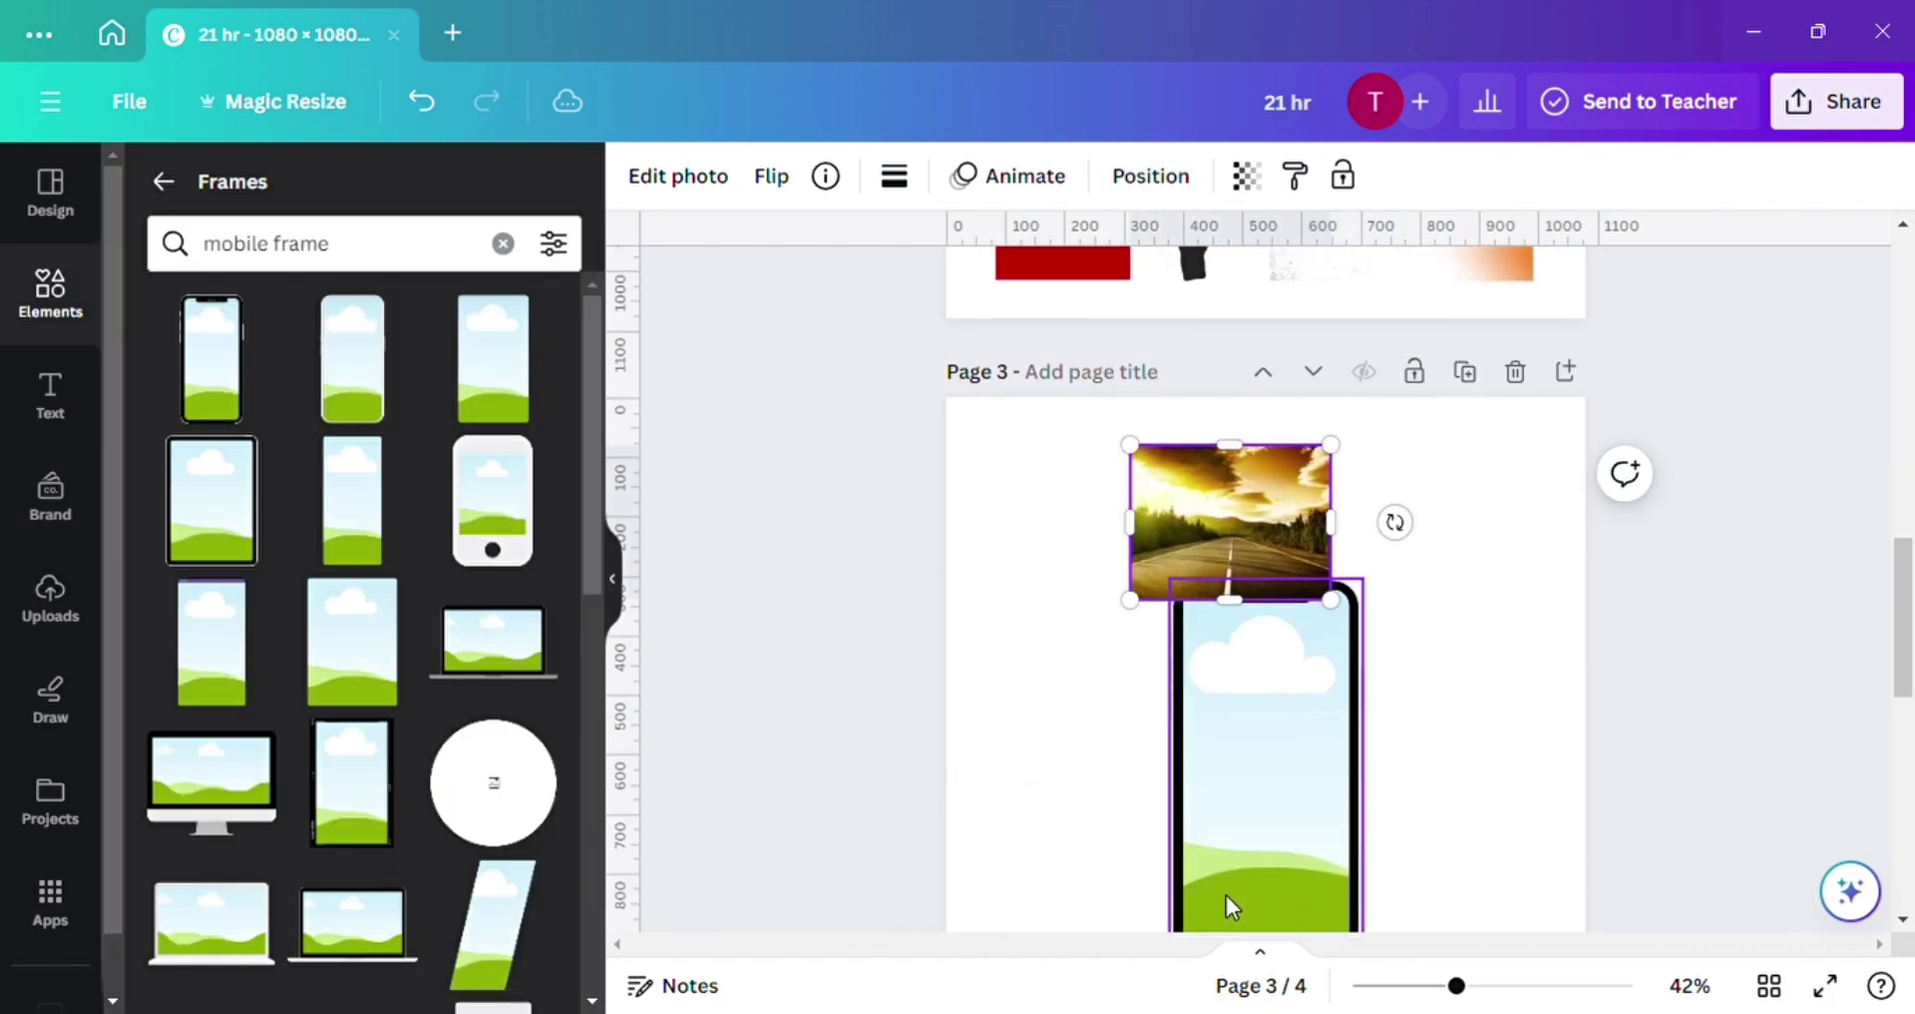
drag(1223, 517, 1055, 484)
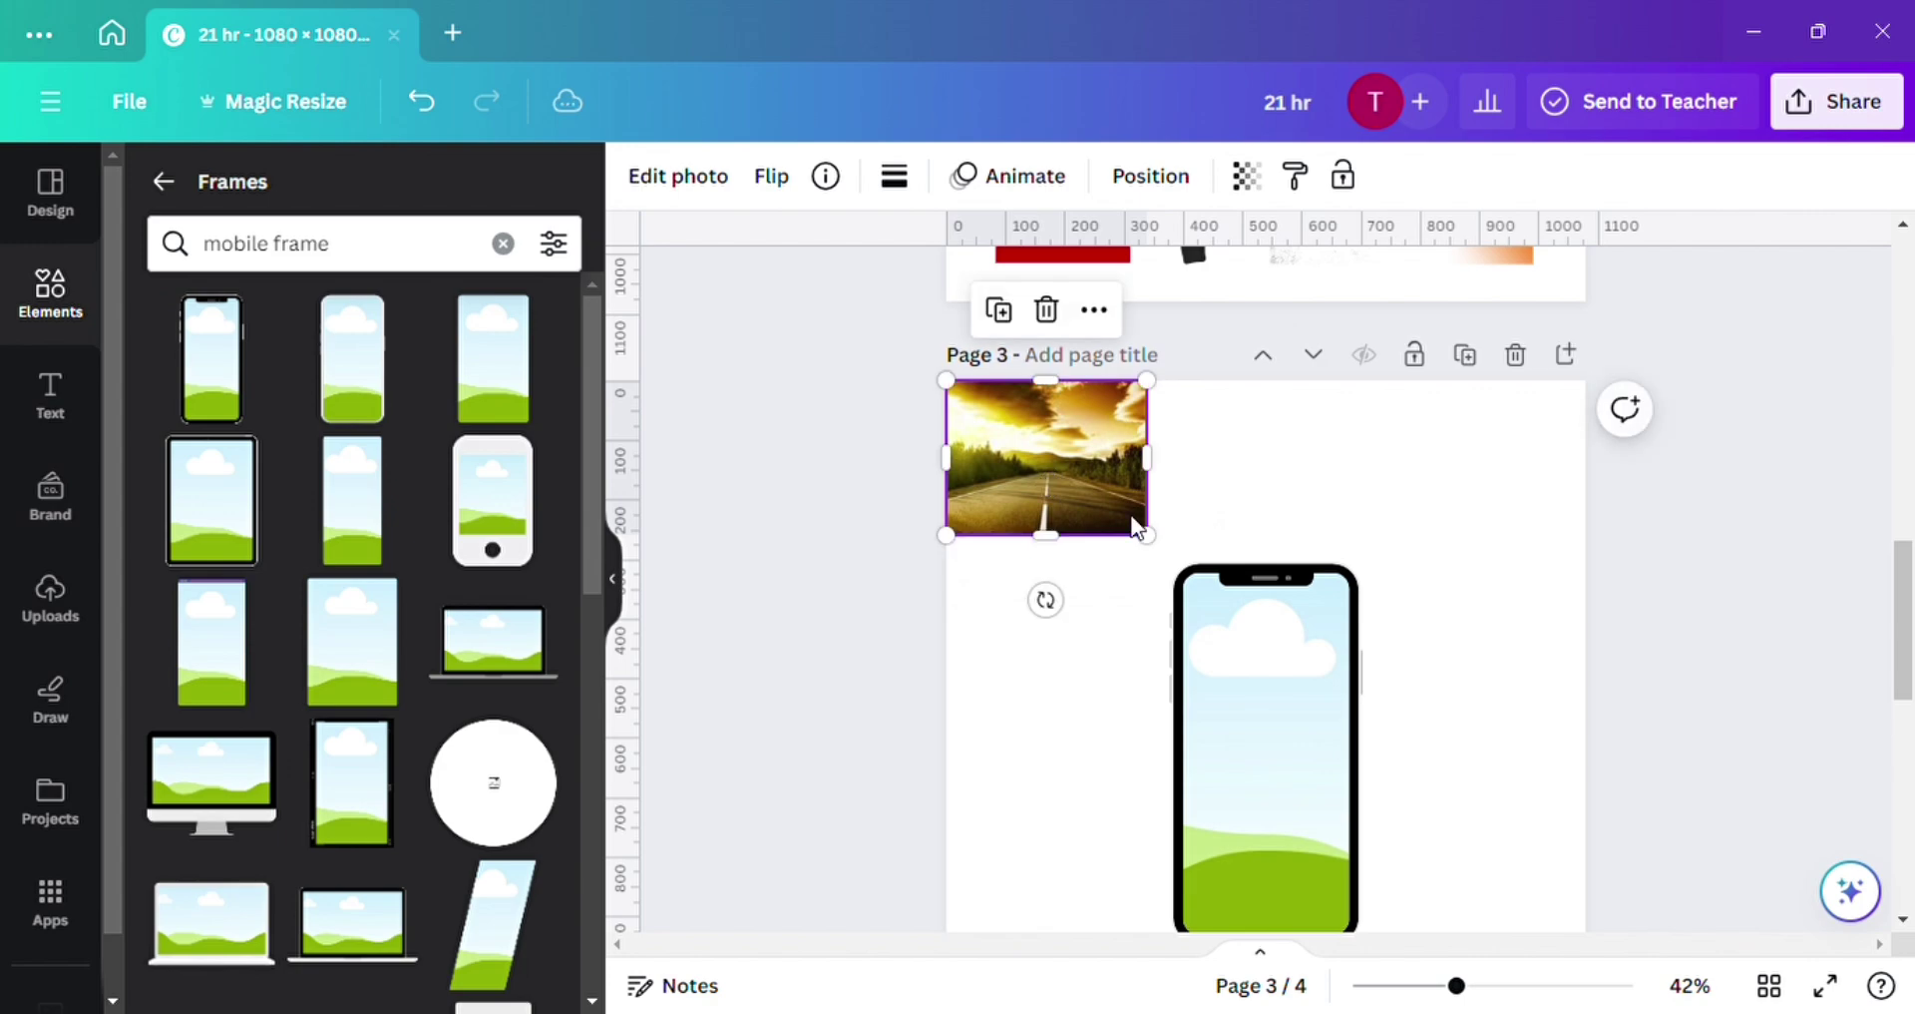
Enlarge the road photo to 1080 × 1115 px so it covers page 3, and send it behind the phone frame.
drag(1167, 548, 1590, 874)
scroll(1359, 935, down, 1)
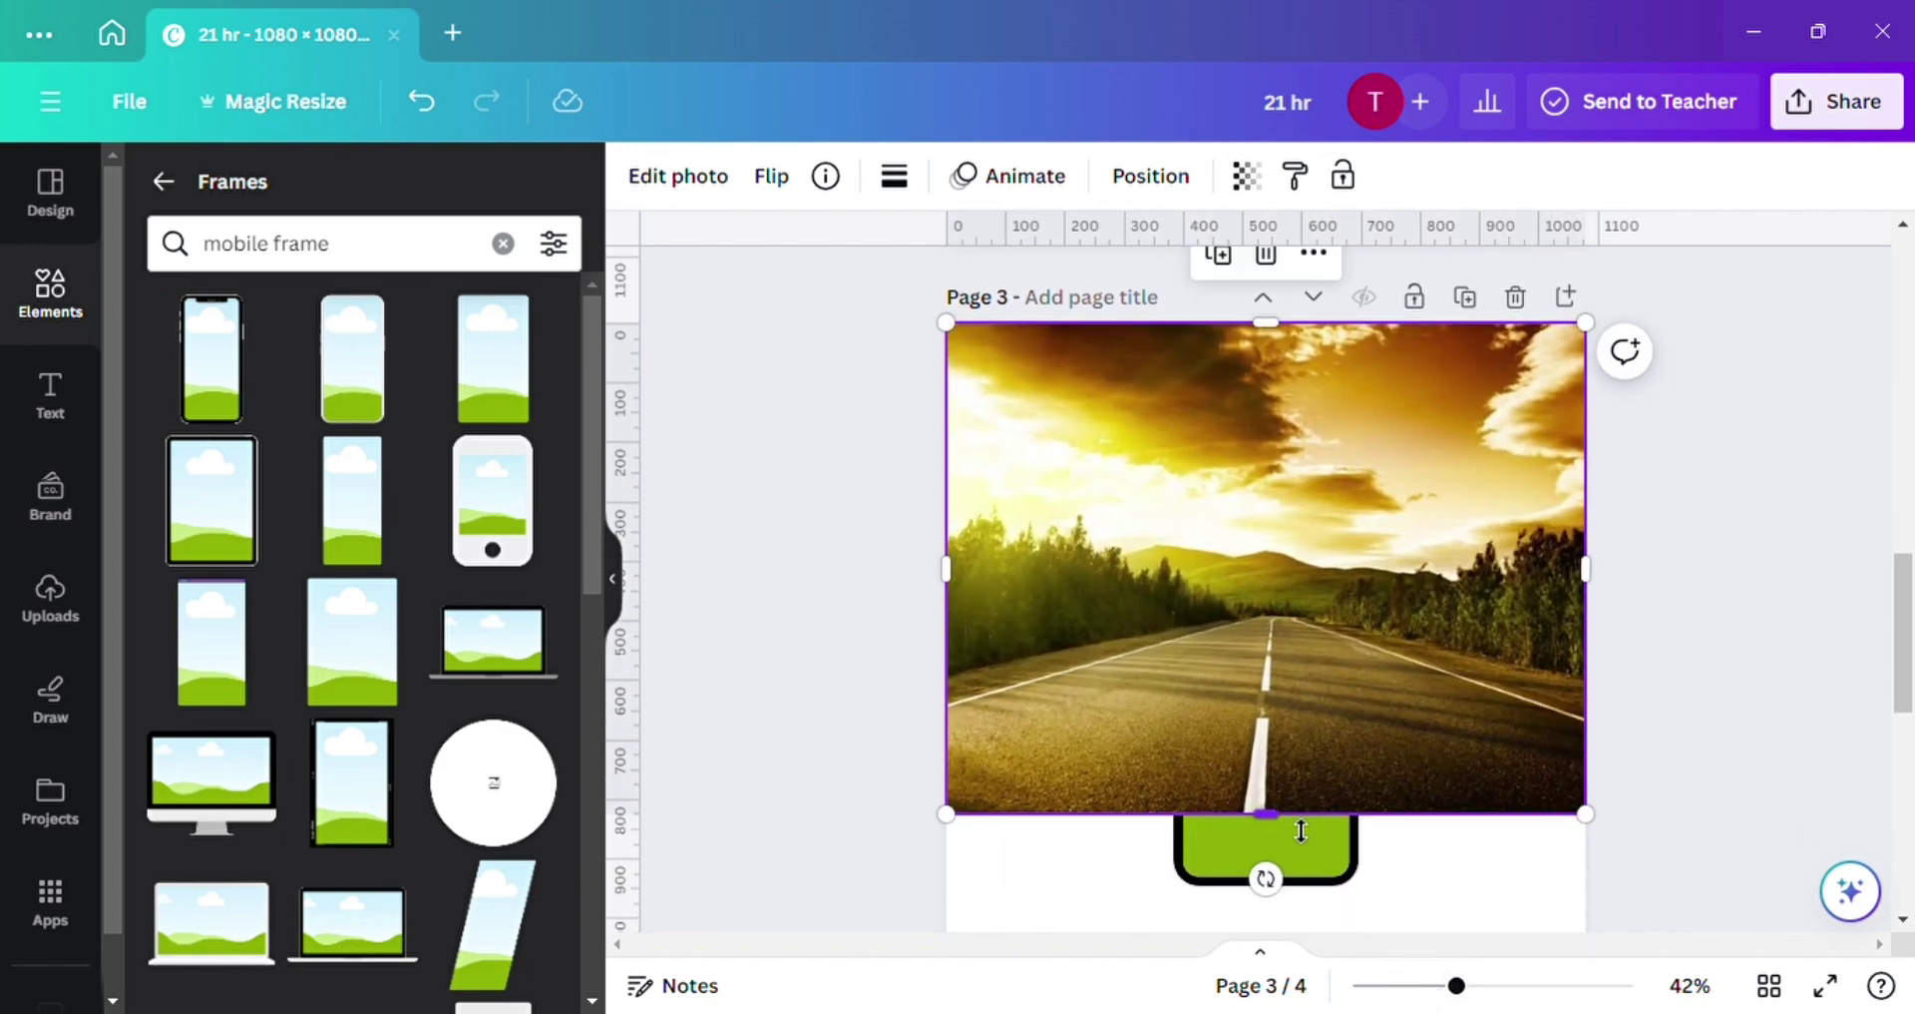
drag(1266, 813, 1277, 946)
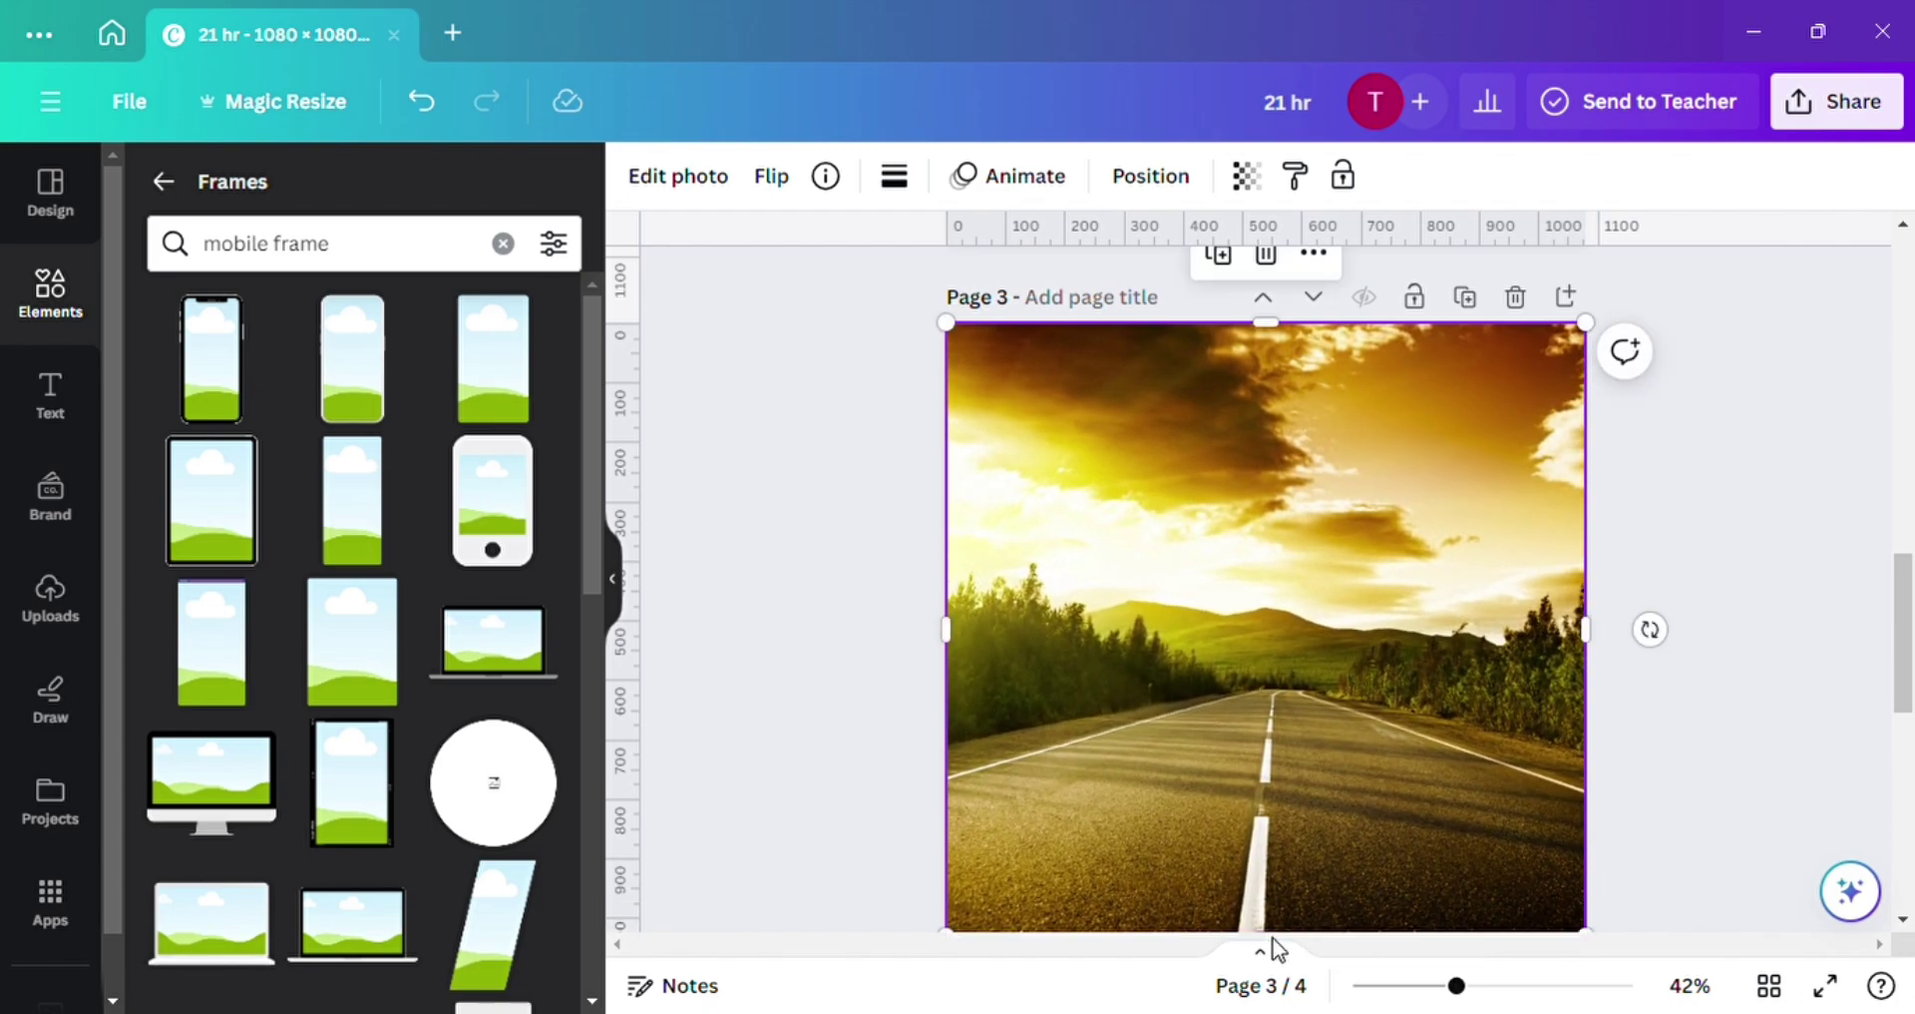
scroll(1728, 806, down, 1)
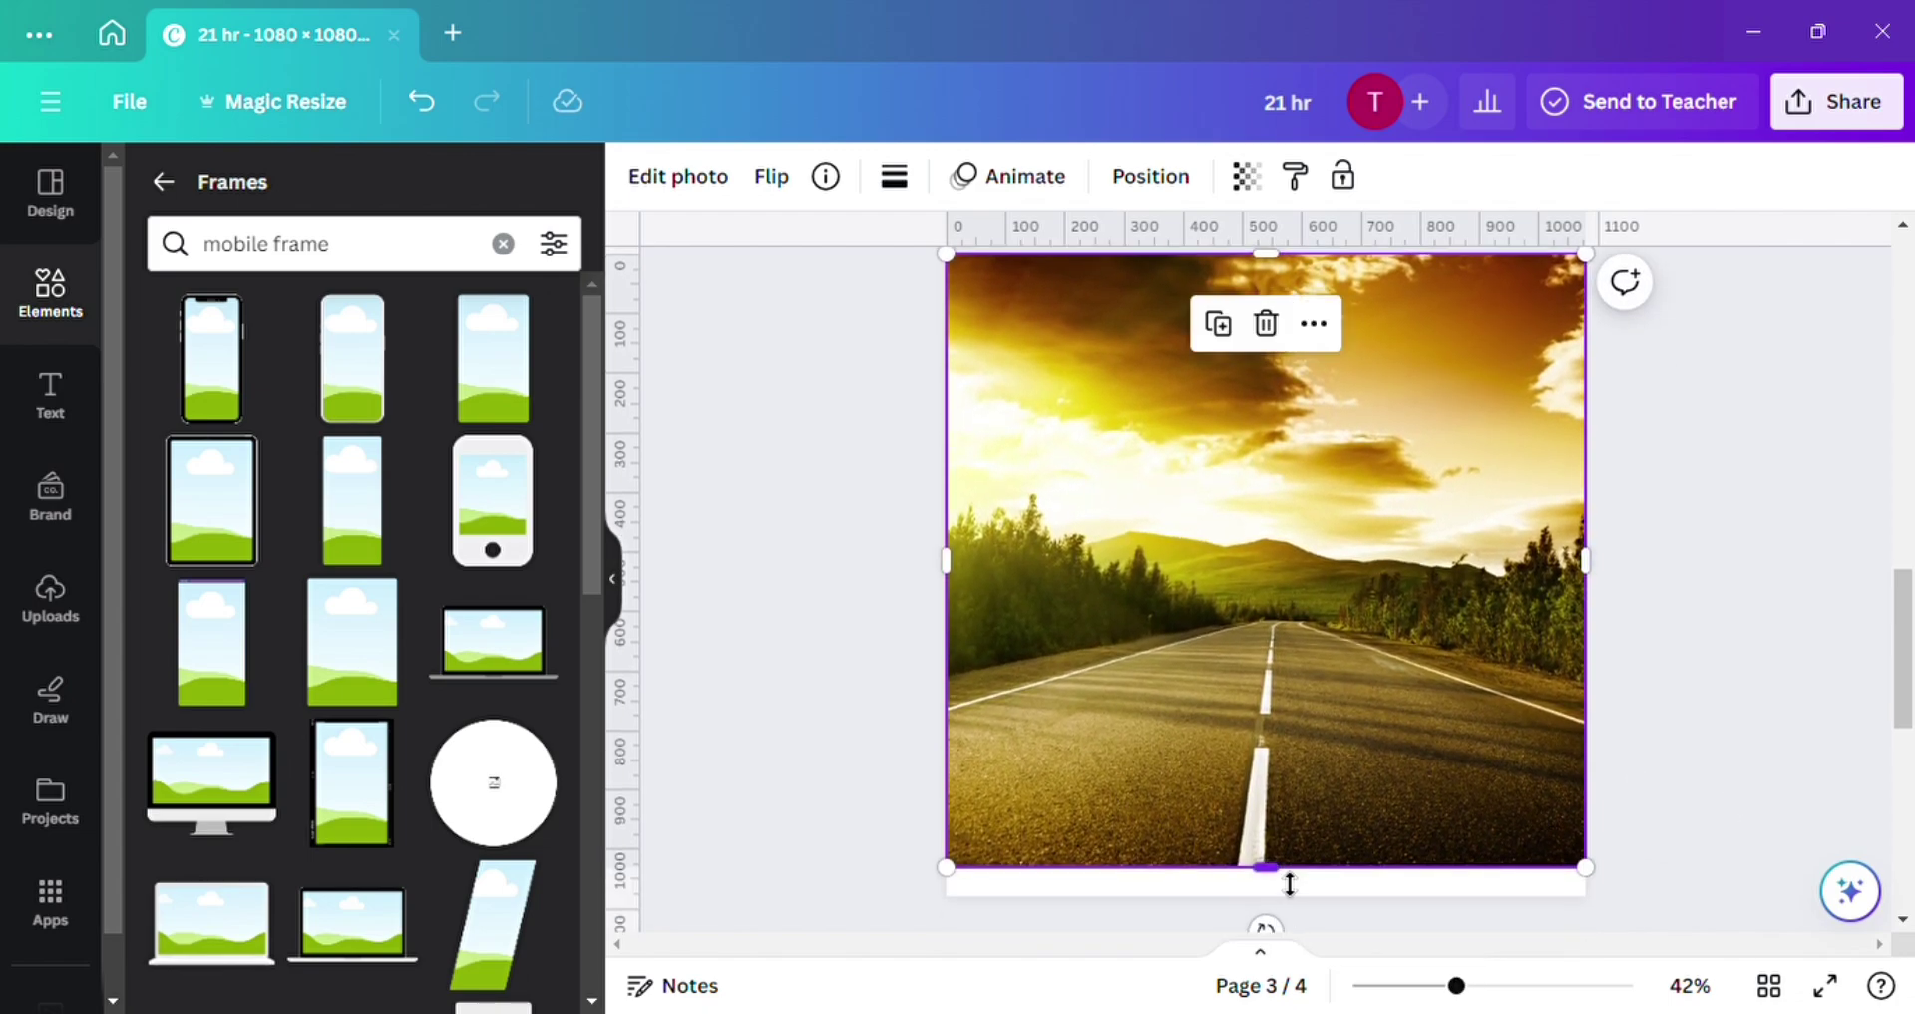
drag(1286, 881, 1294, 930)
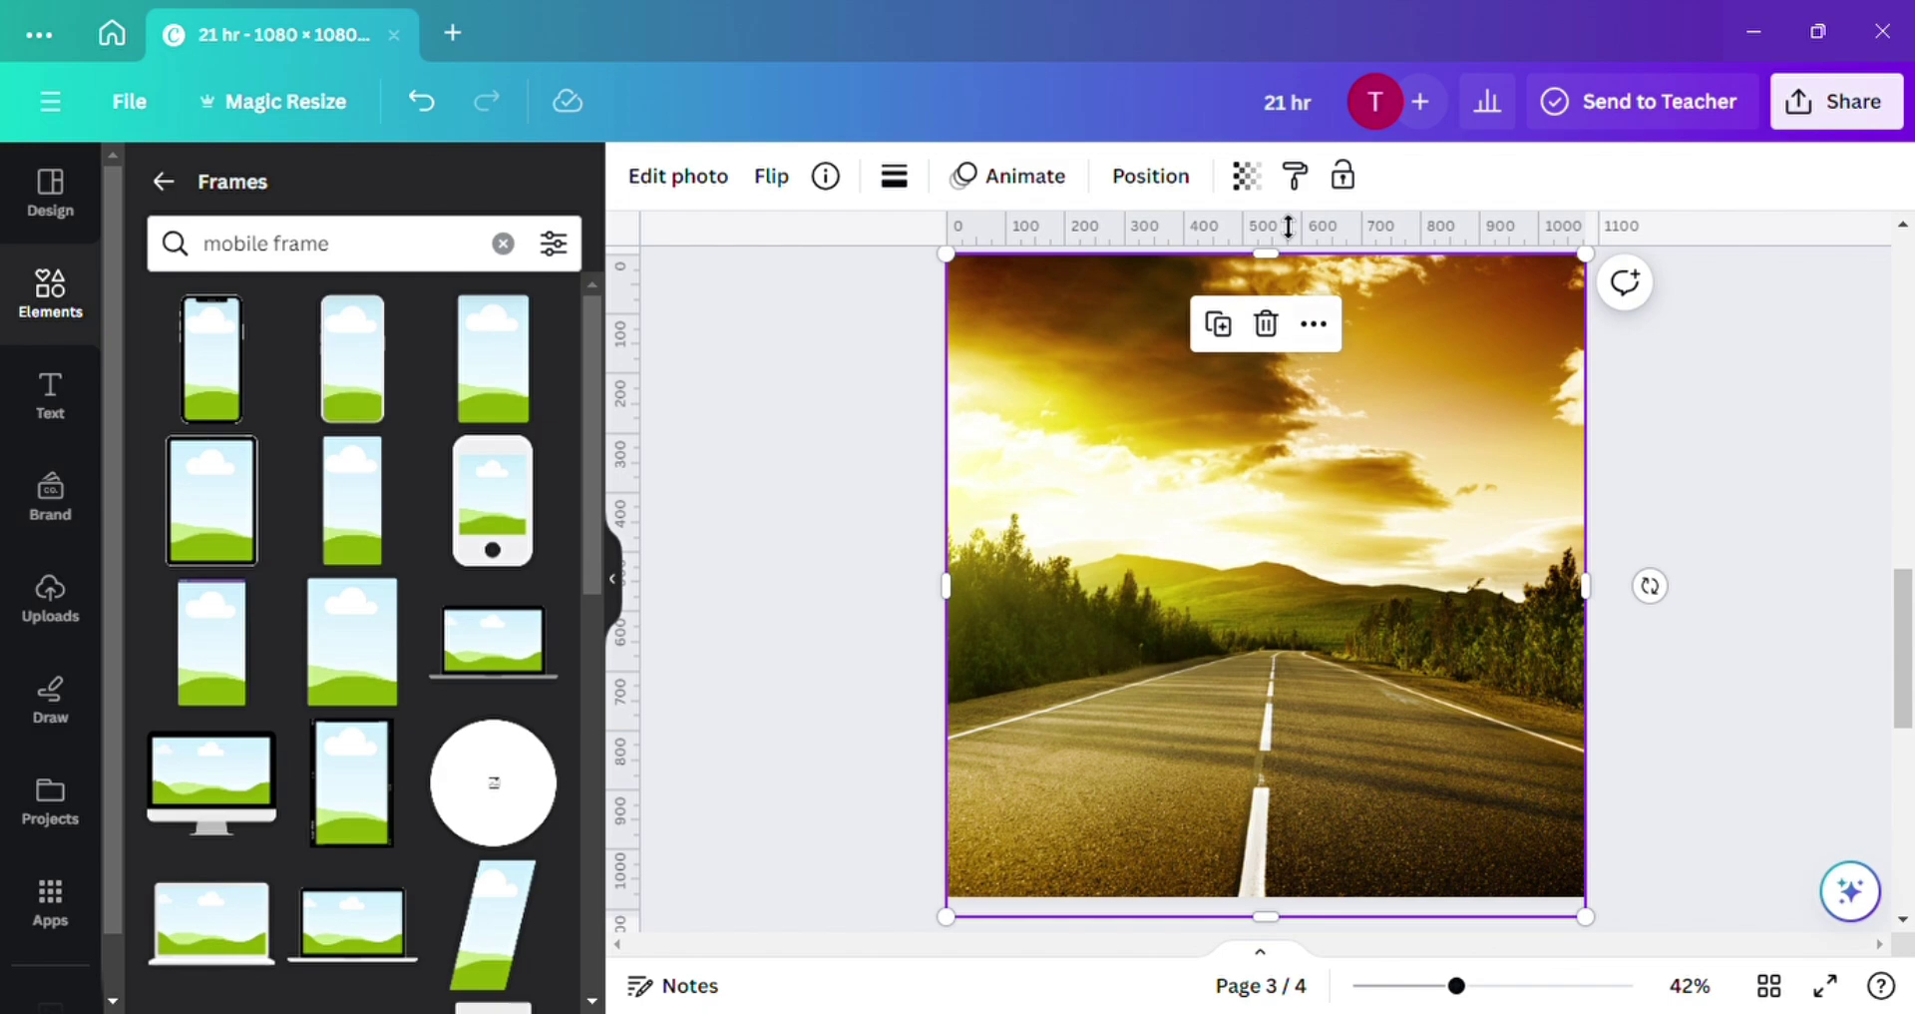
click(1153, 180)
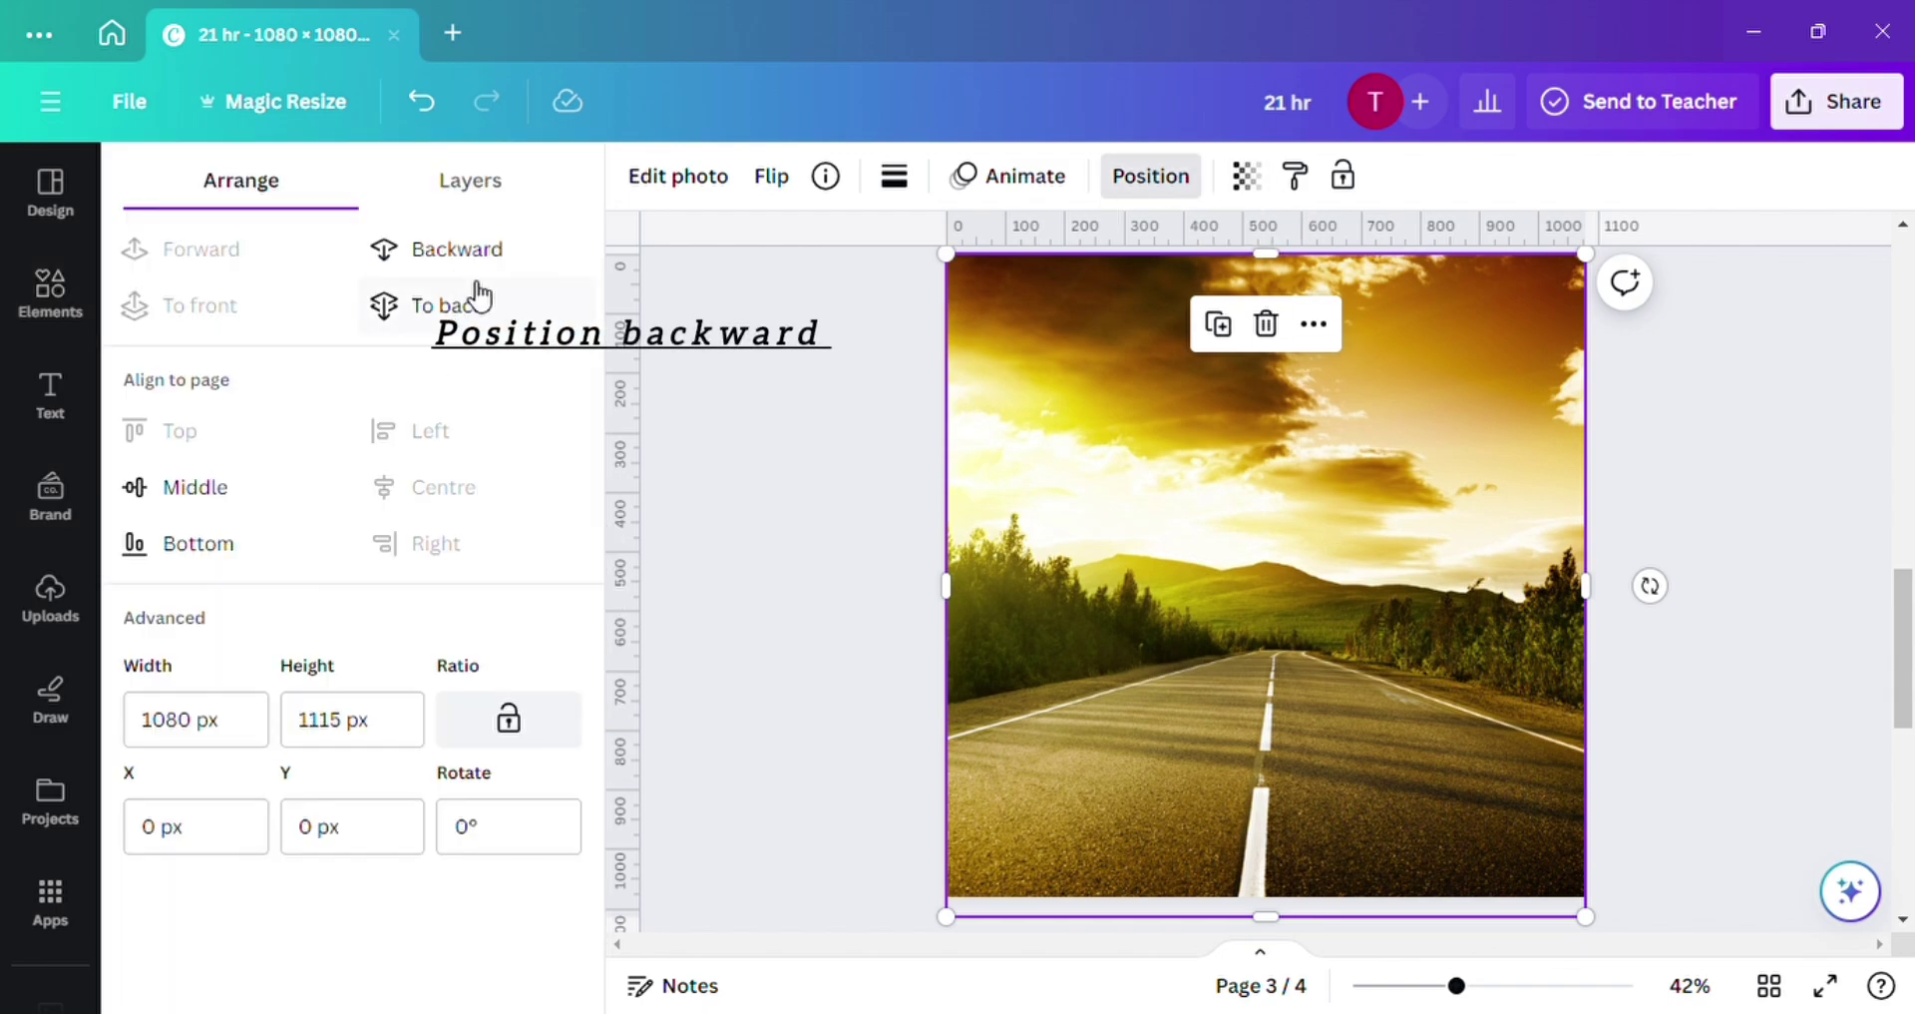
click(479, 275)
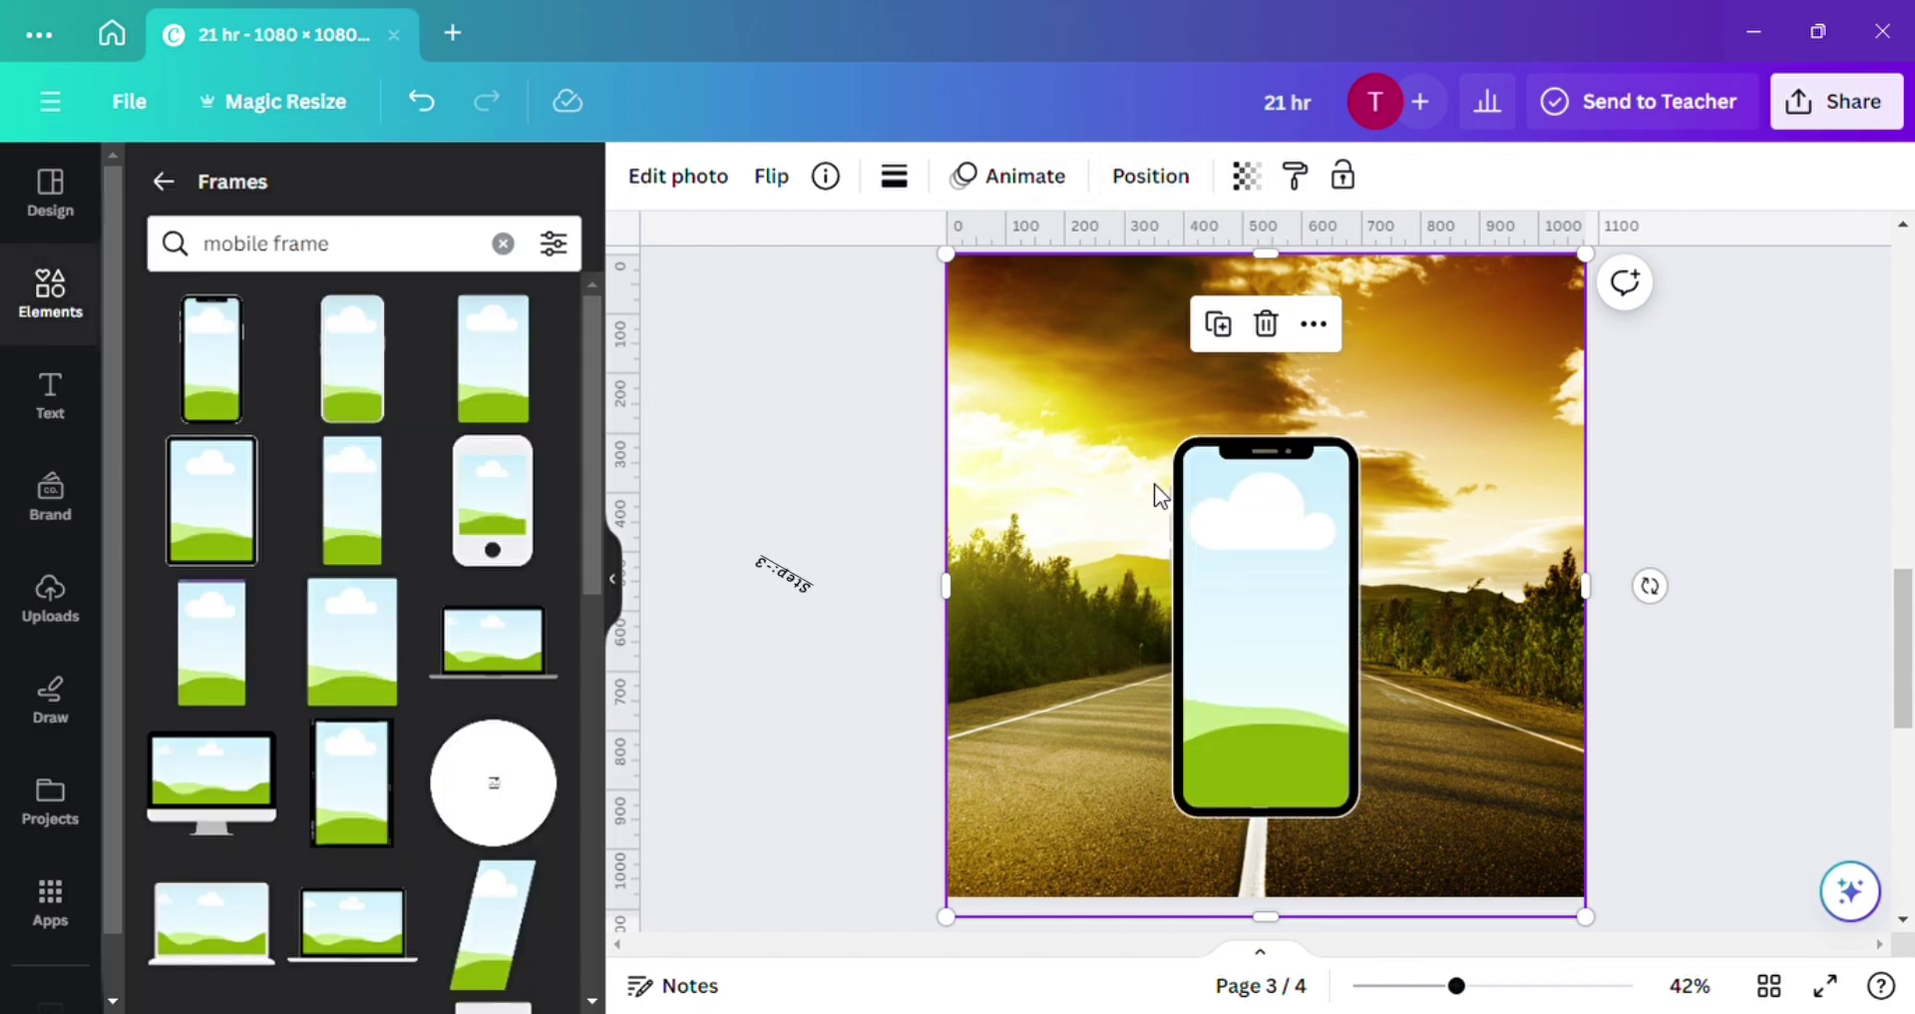
Fill the phone frame on page 3 with the same road photo from page 2.
scroll(1469, 465, up, 6)
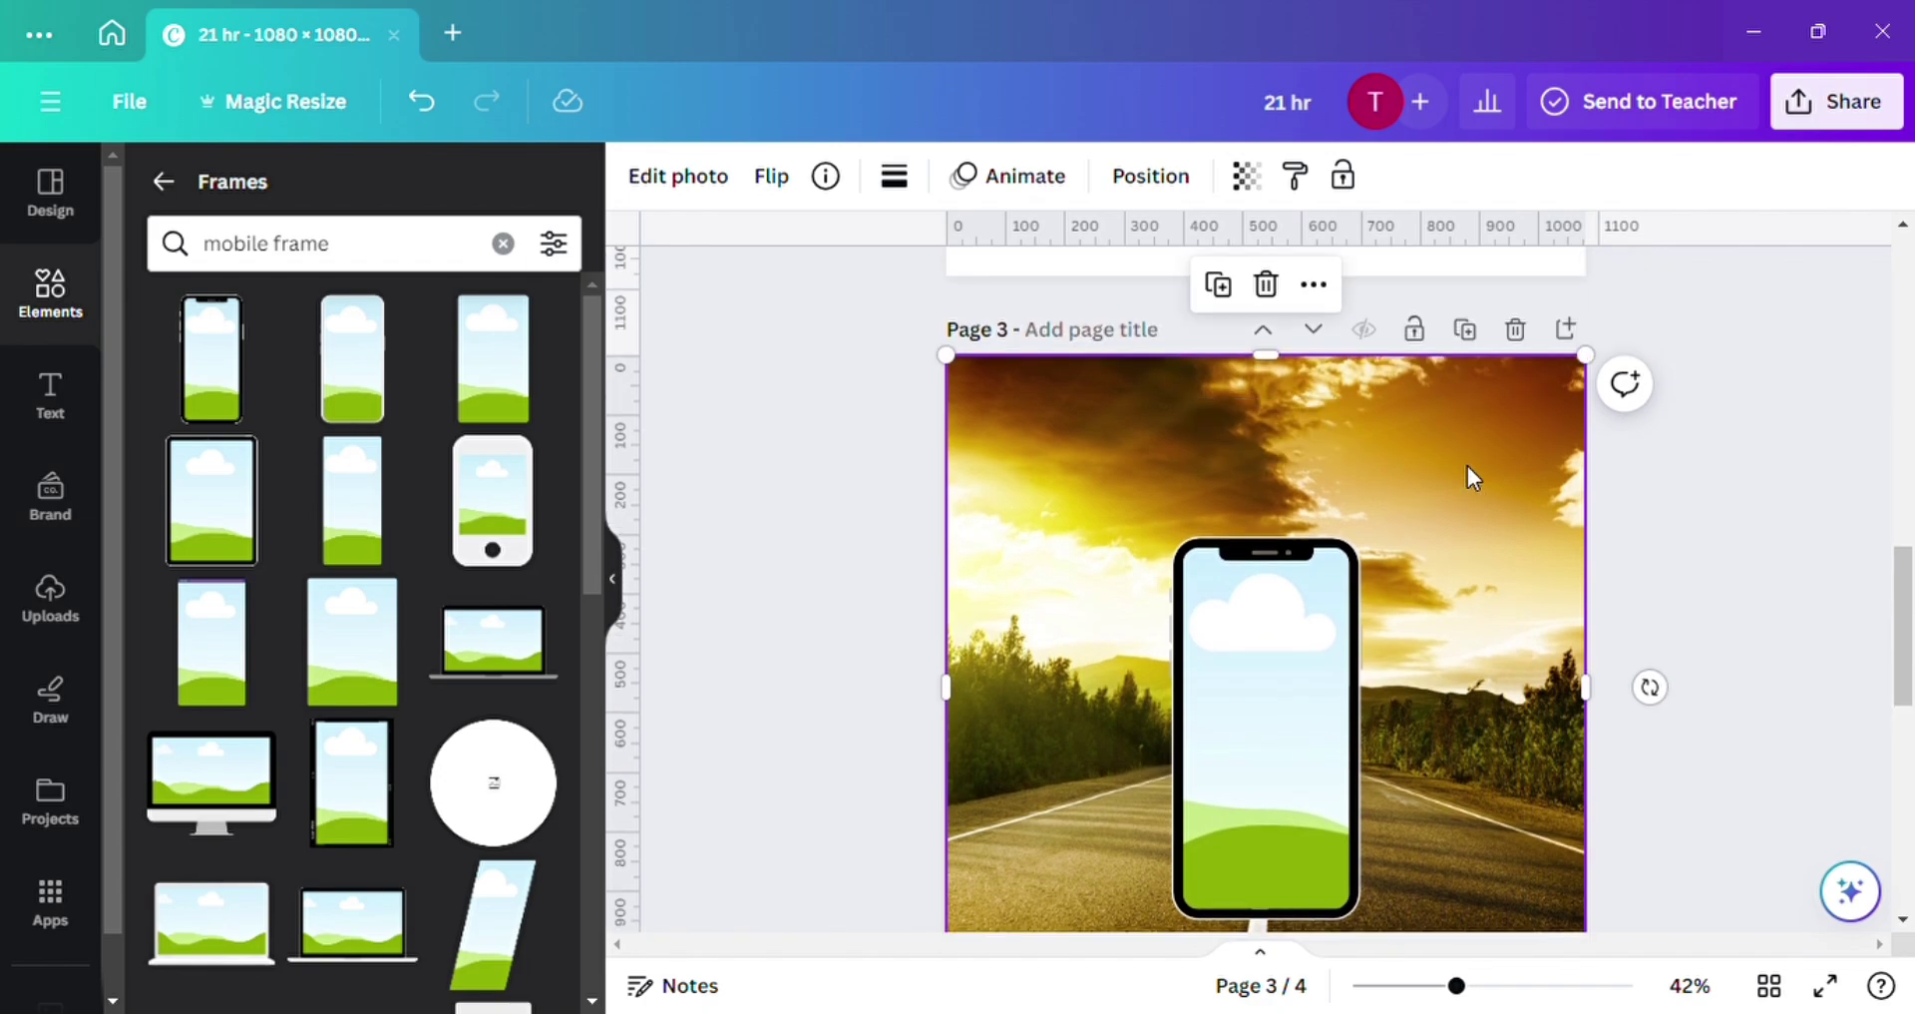
click(1259, 512)
click(1259, 512)
scroll(1259, 508, down, 1)
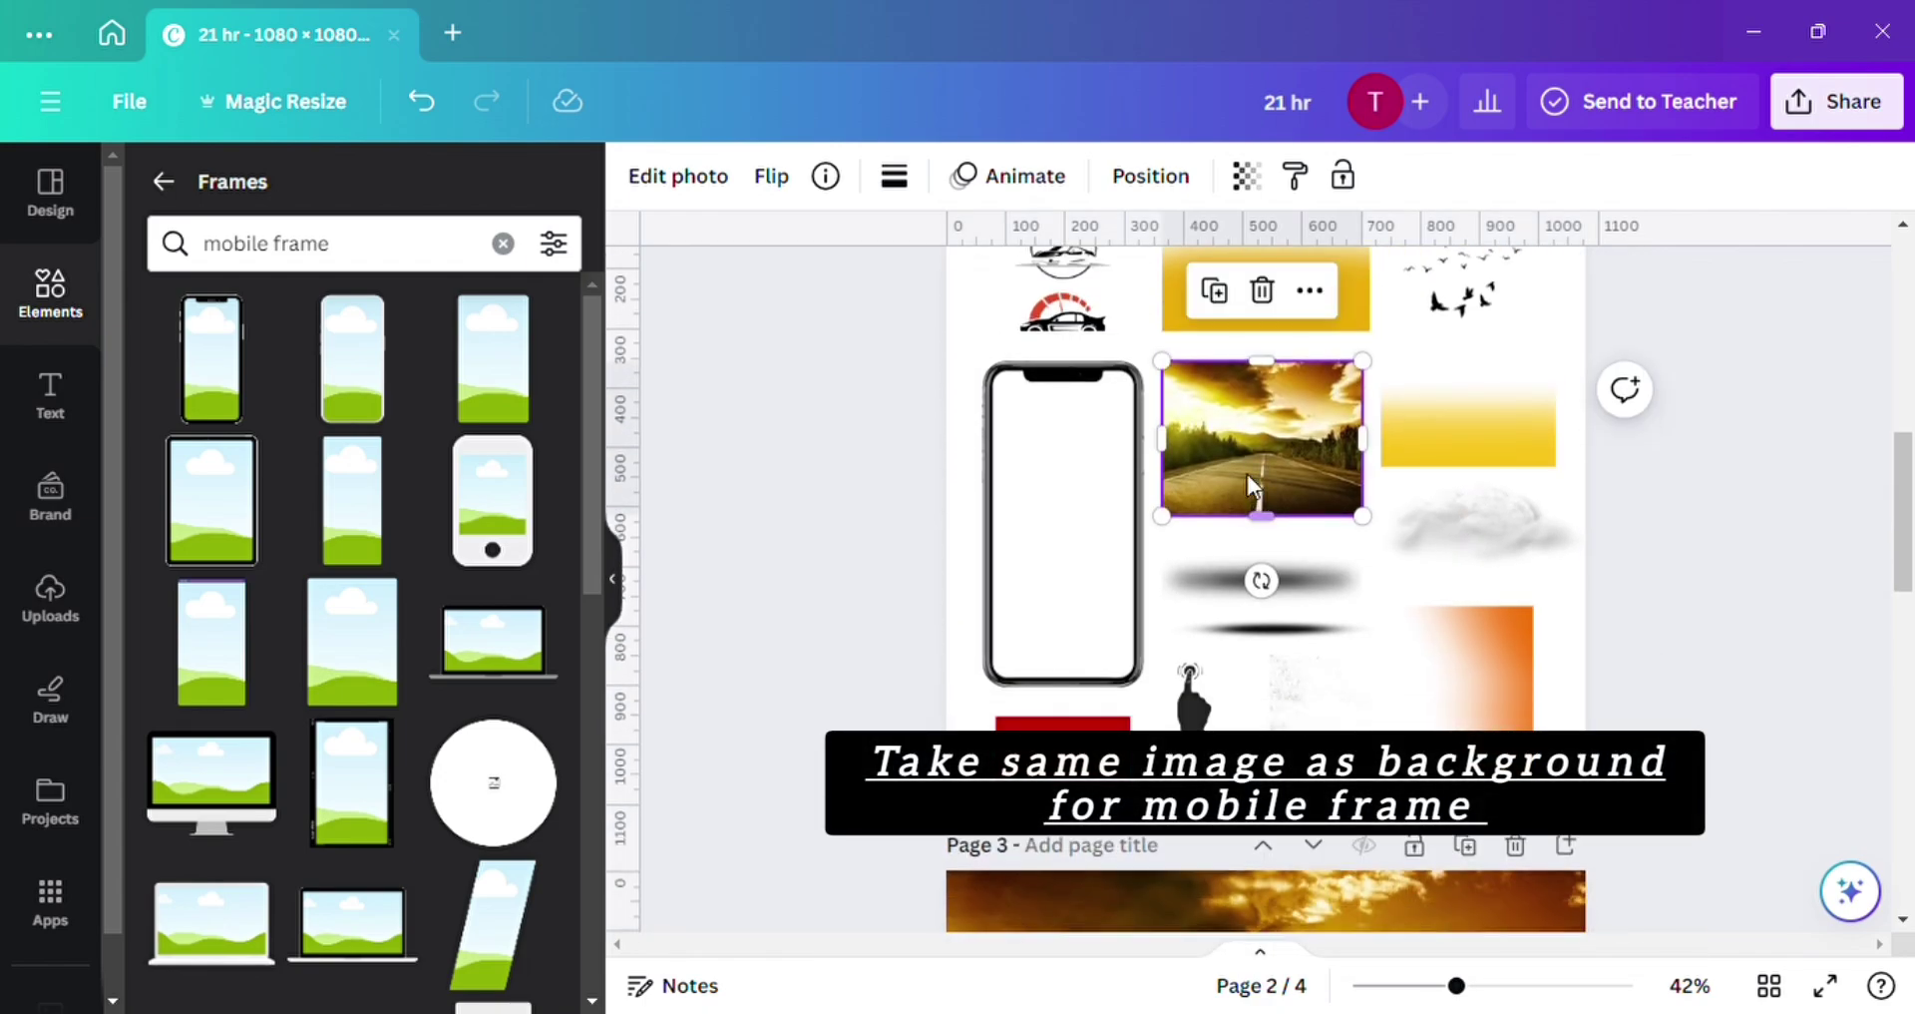
drag(1258, 471, 1369, 719)
scroll(1370, 719, down, 2)
drag(1385, 565, 1304, 697)
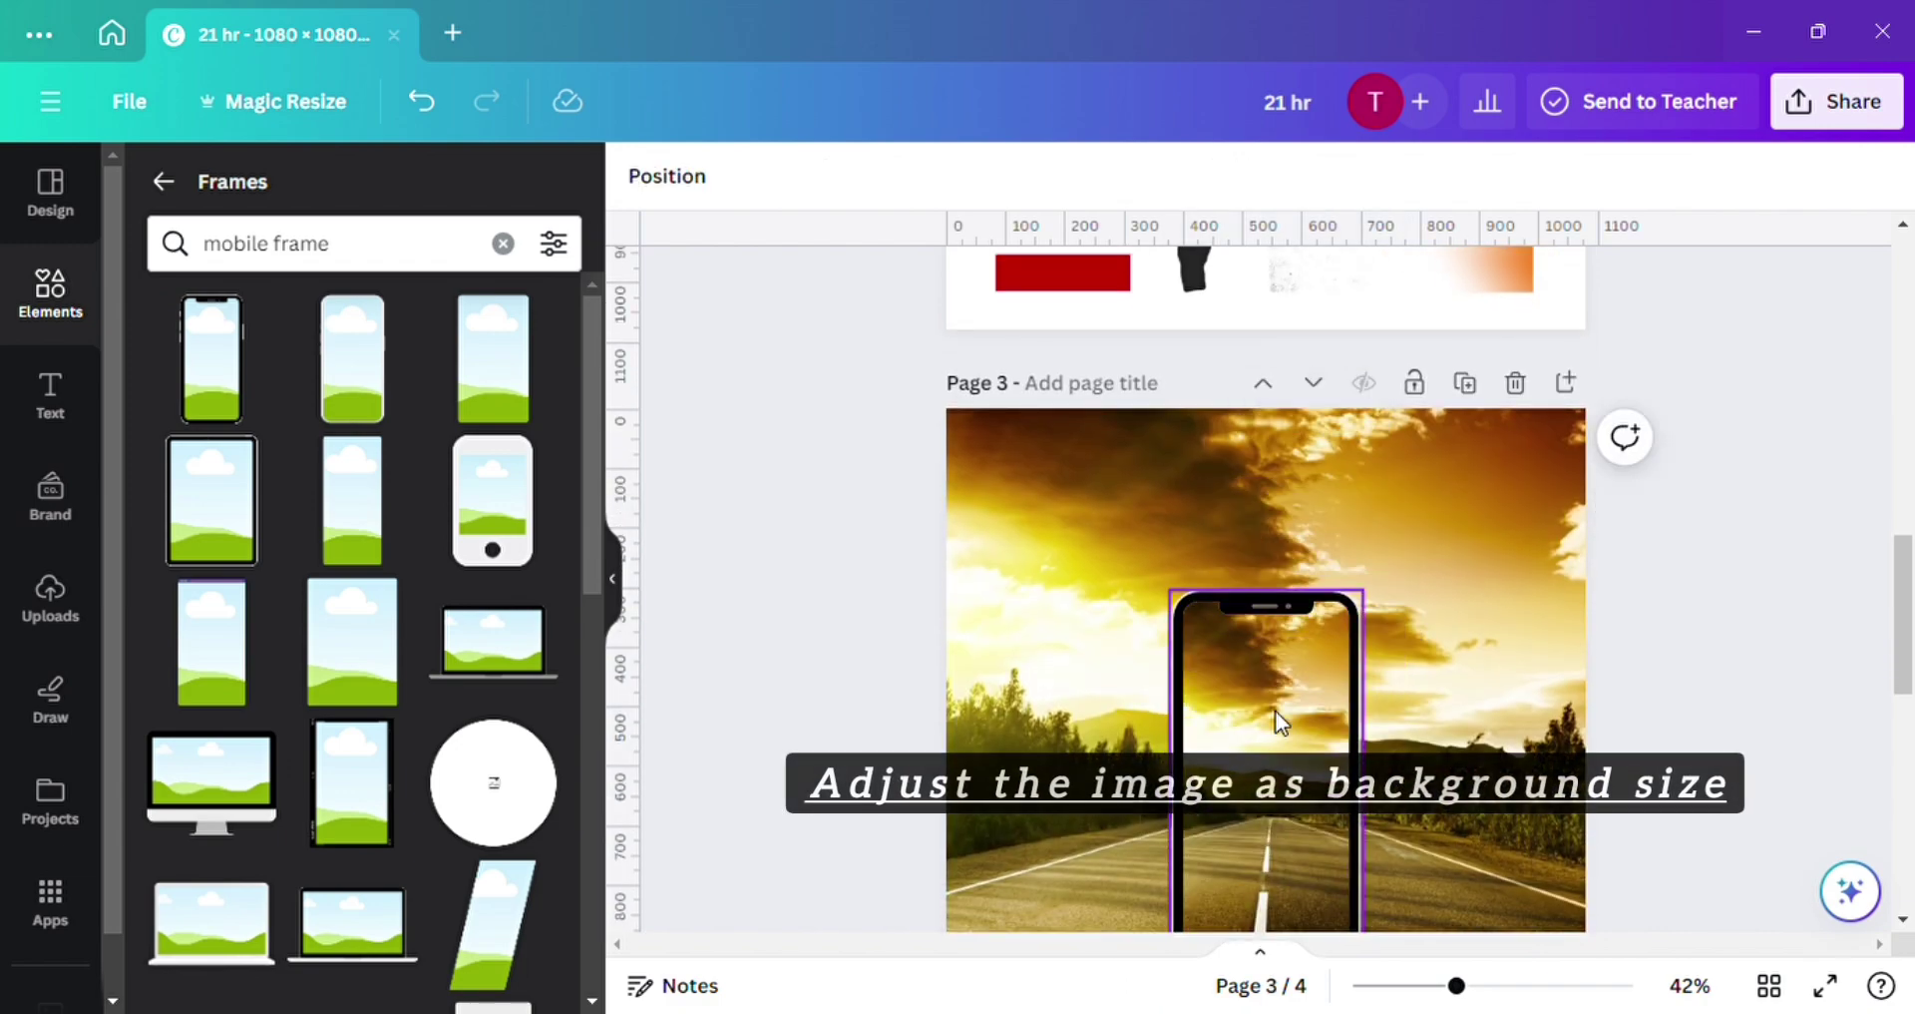
Enlarge and reposition the photo inside the phone frame so its road and horizon line up with the background.
double_click(1297, 698)
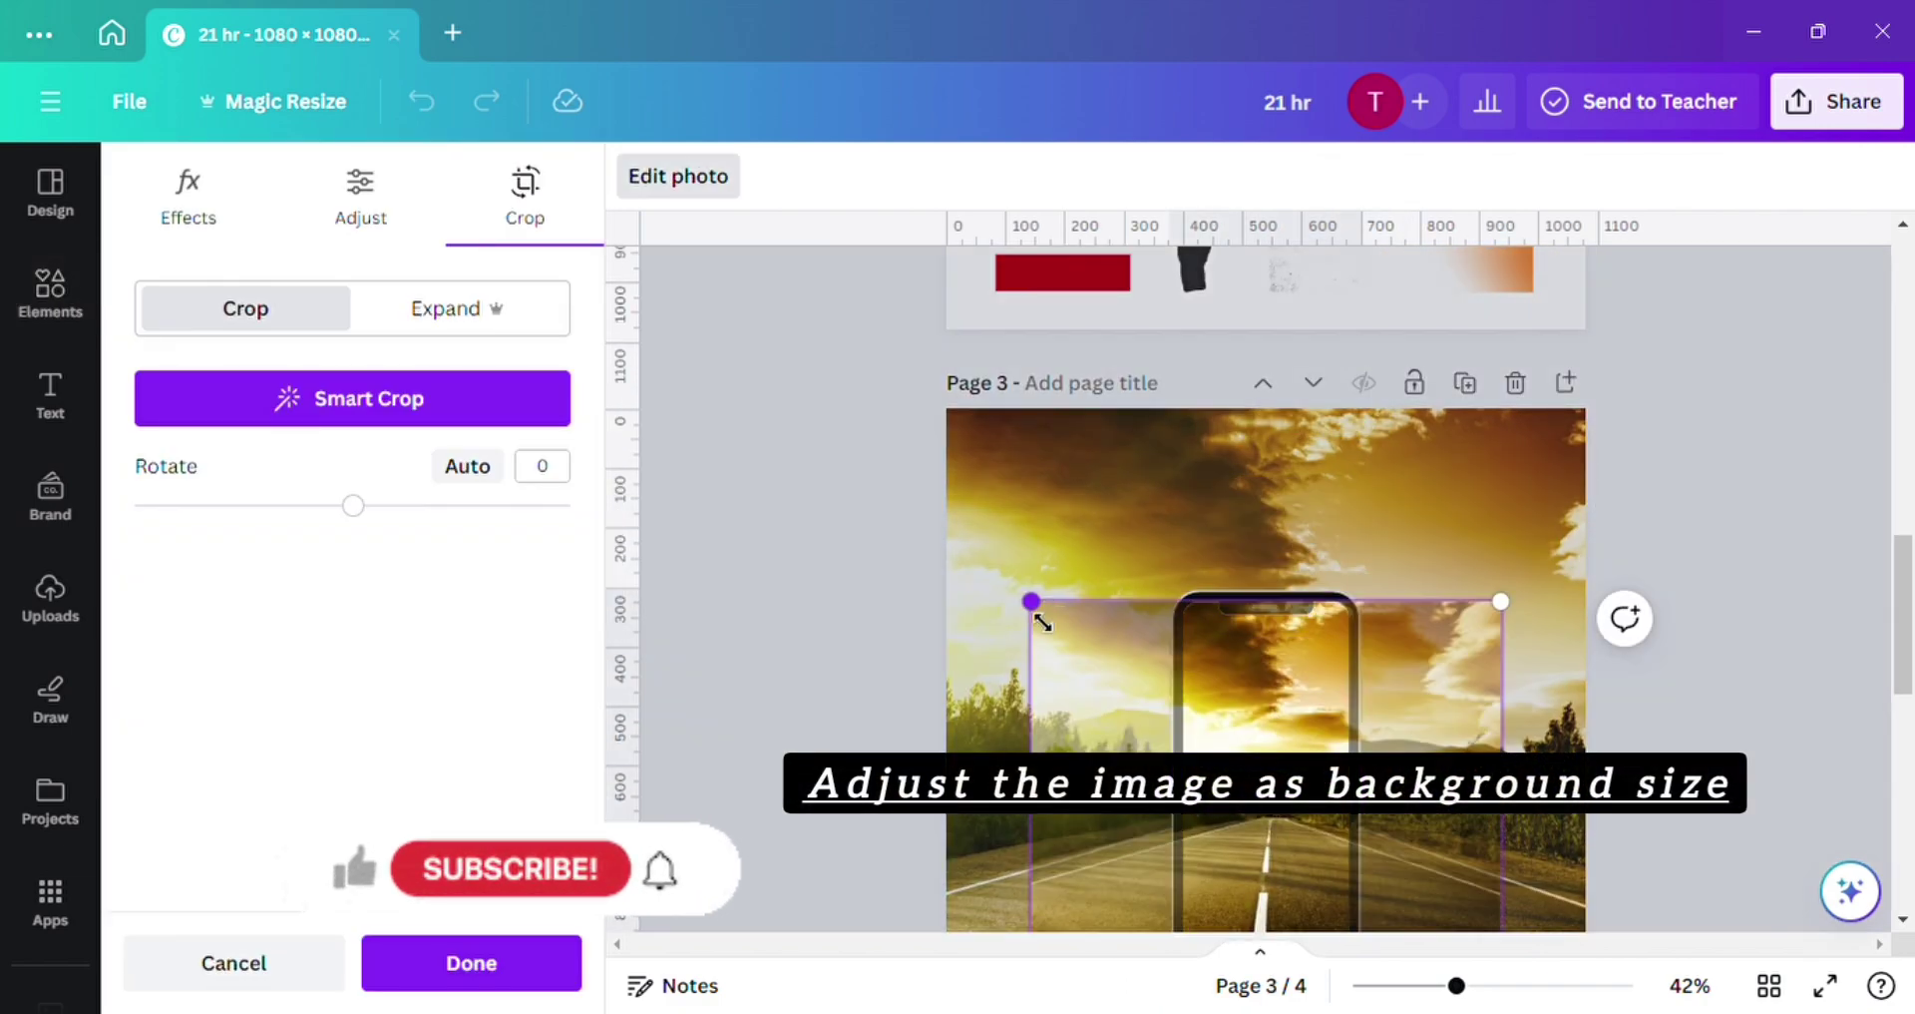
drag(1043, 622, 821, 507)
drag(1334, 735, 1466, 655)
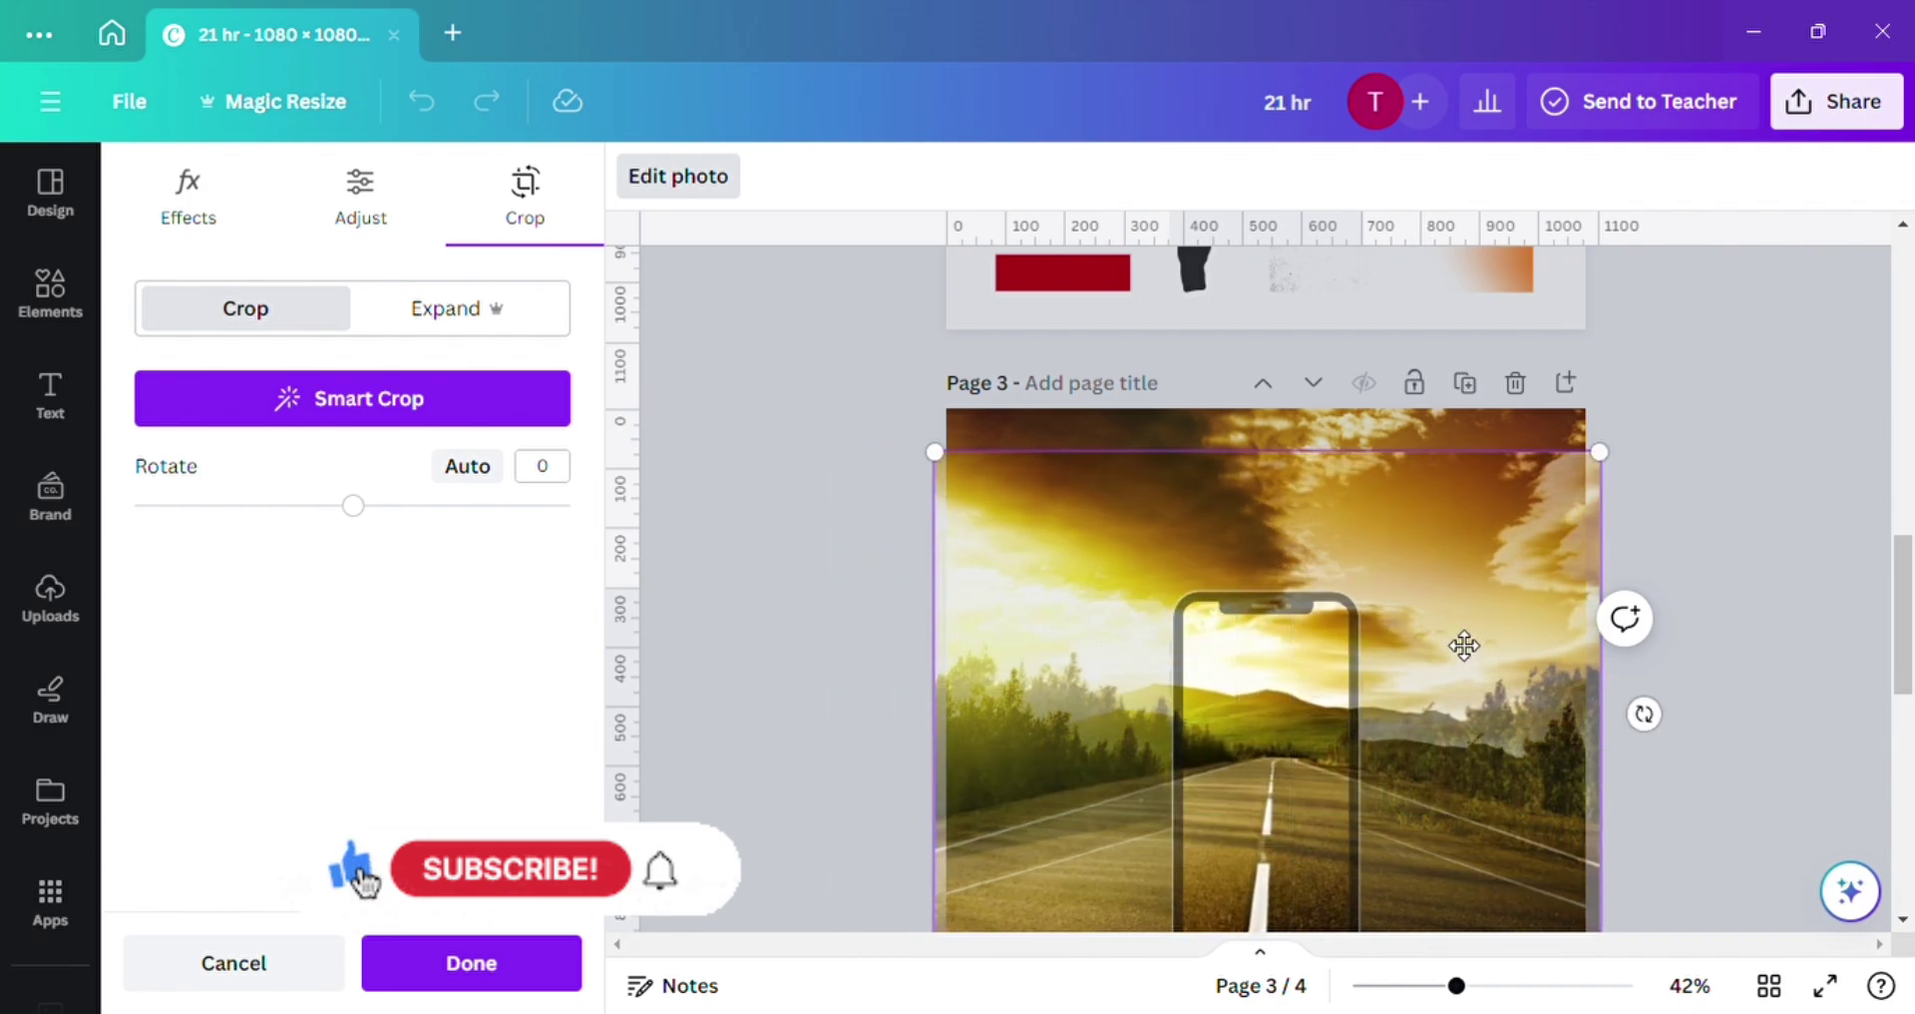
drag(936, 459, 856, 460)
mouse_move(1108, 553)
mouse_down()
mouse_move(1139, 575)
mouse_move(1122, 552)
mouse_move(1074, 573)
mouse_move(1122, 570)
mouse_up()
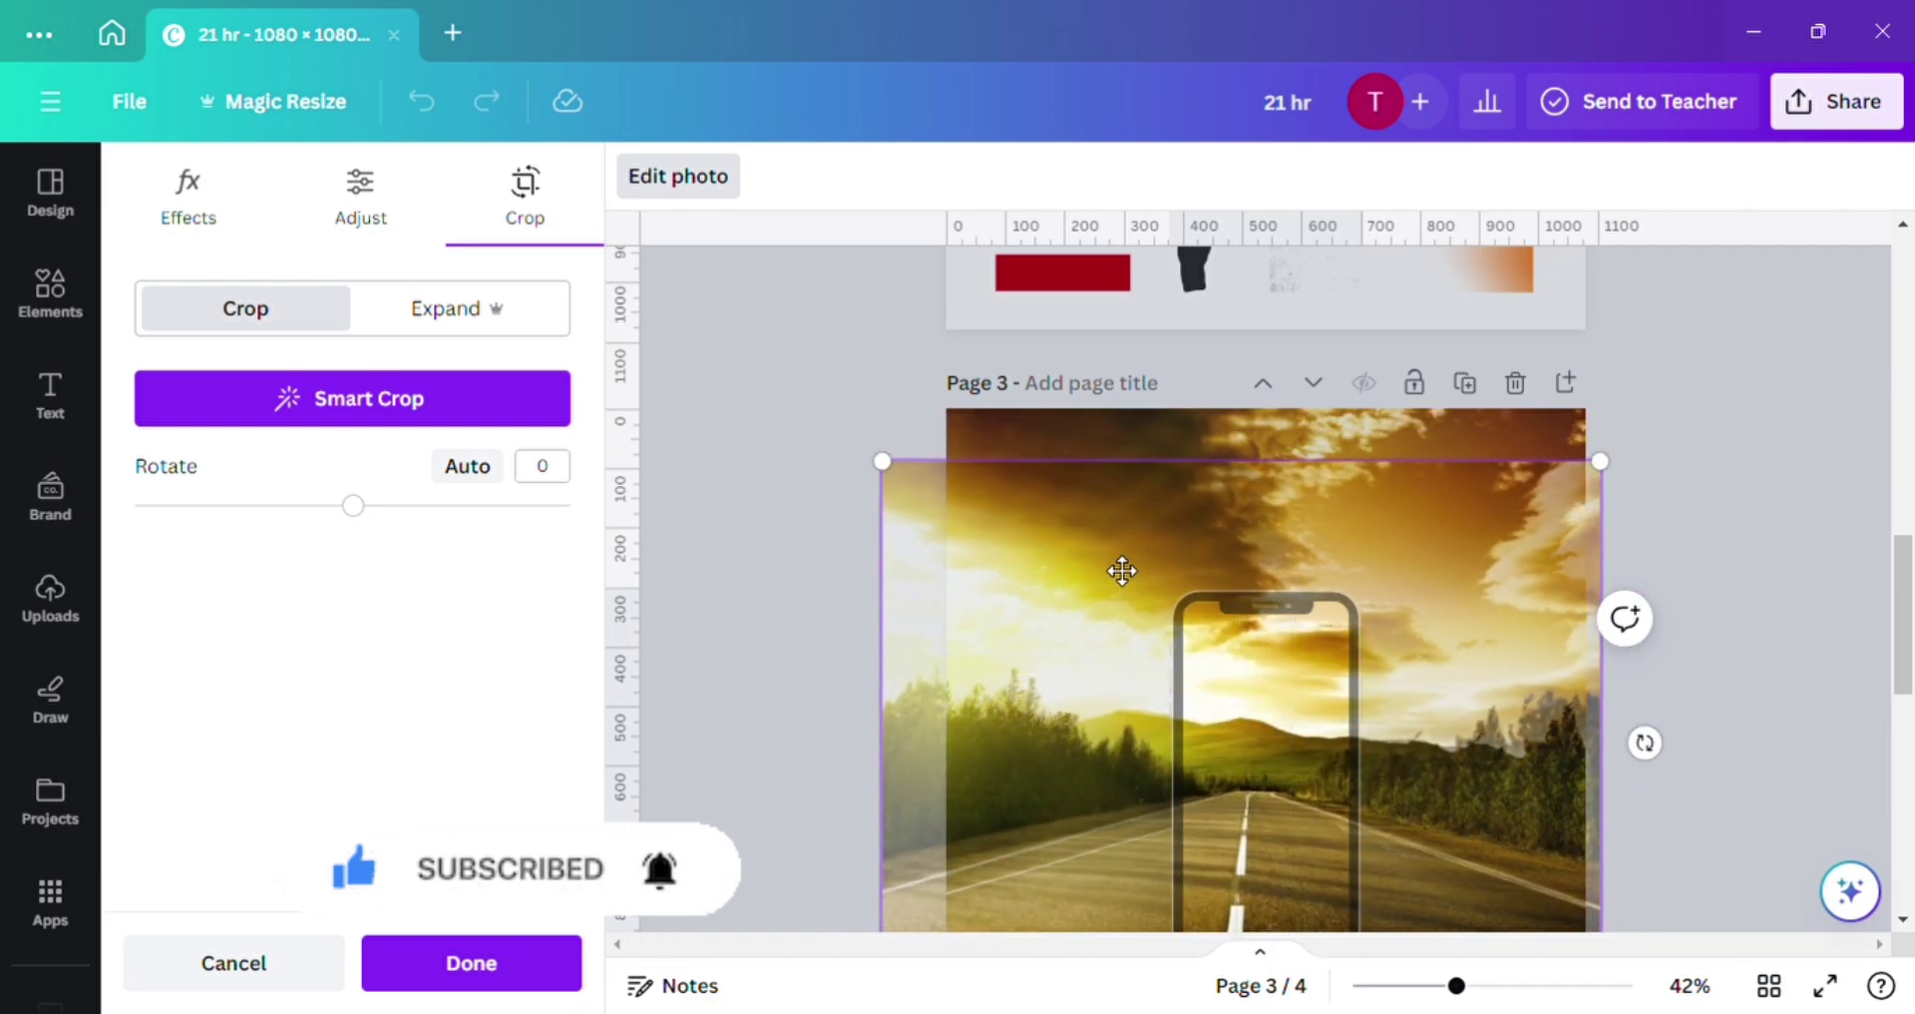
scroll(1122, 570, down, 2)
drag(951, 581, 975, 576)
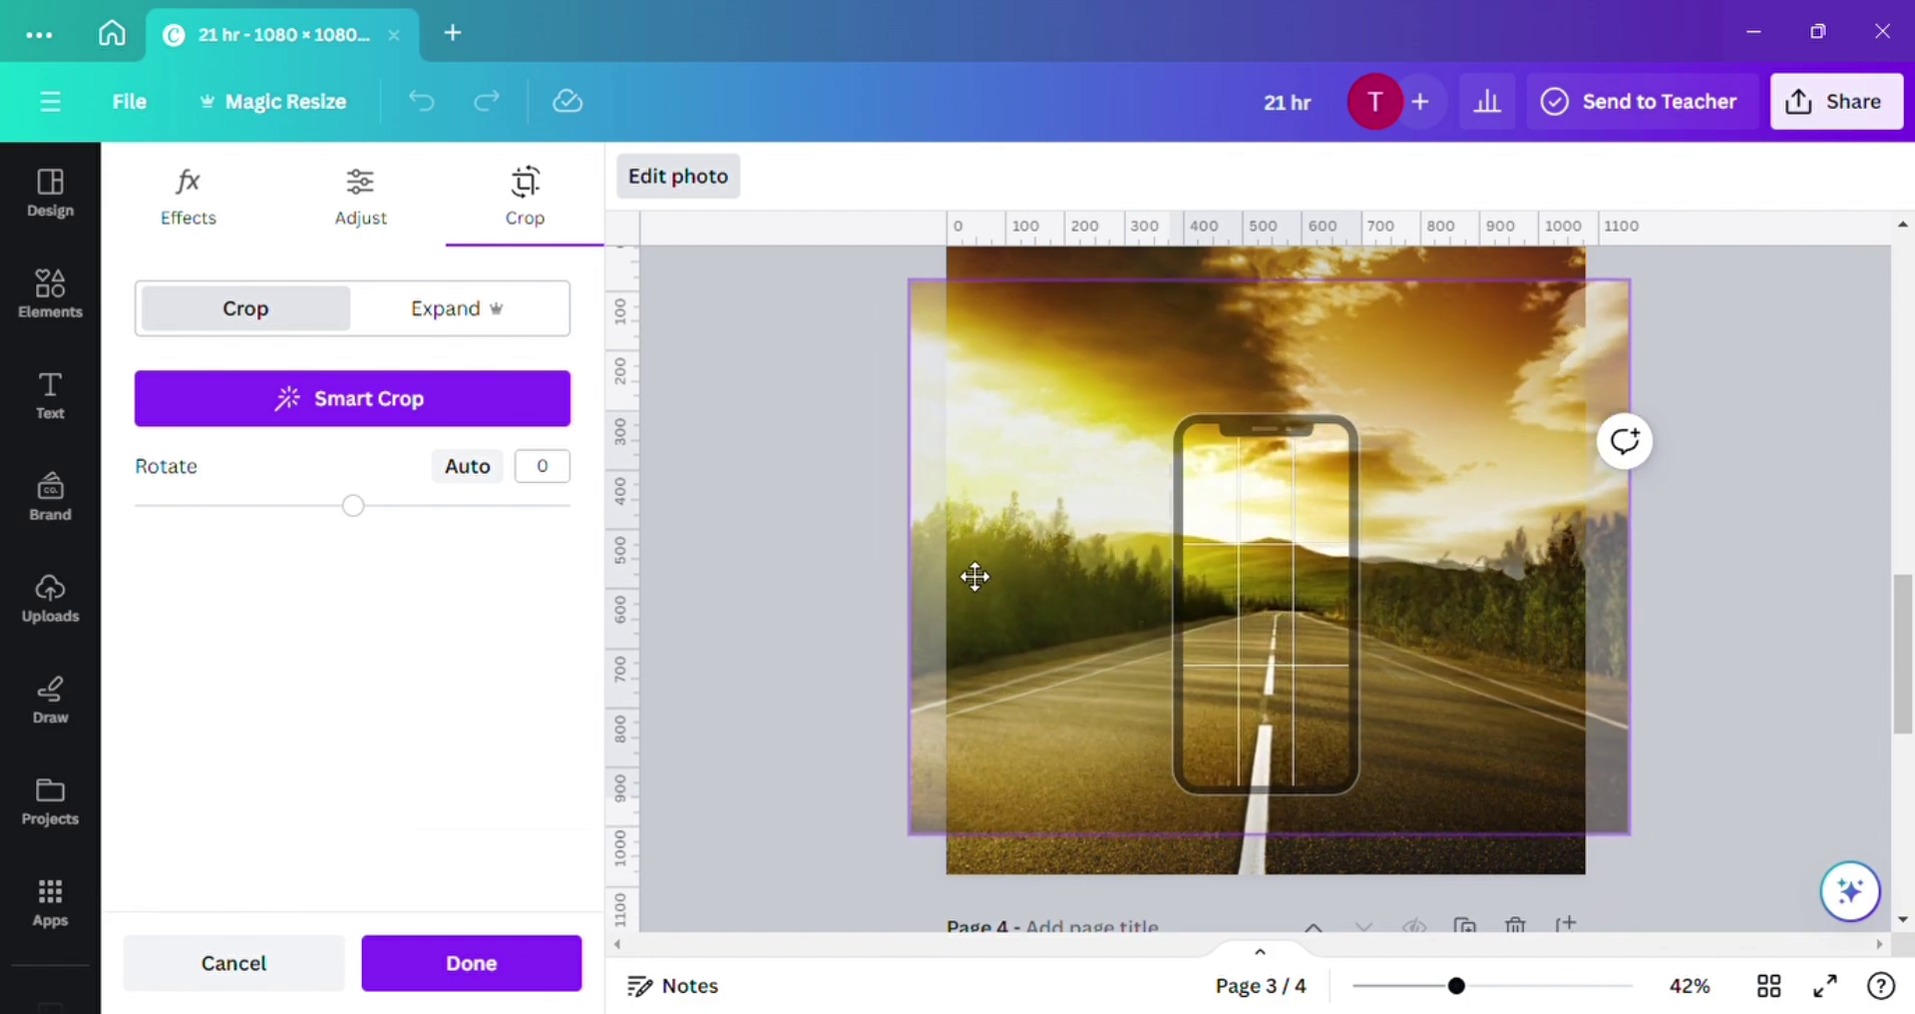
click(798, 625)
click(764, 630)
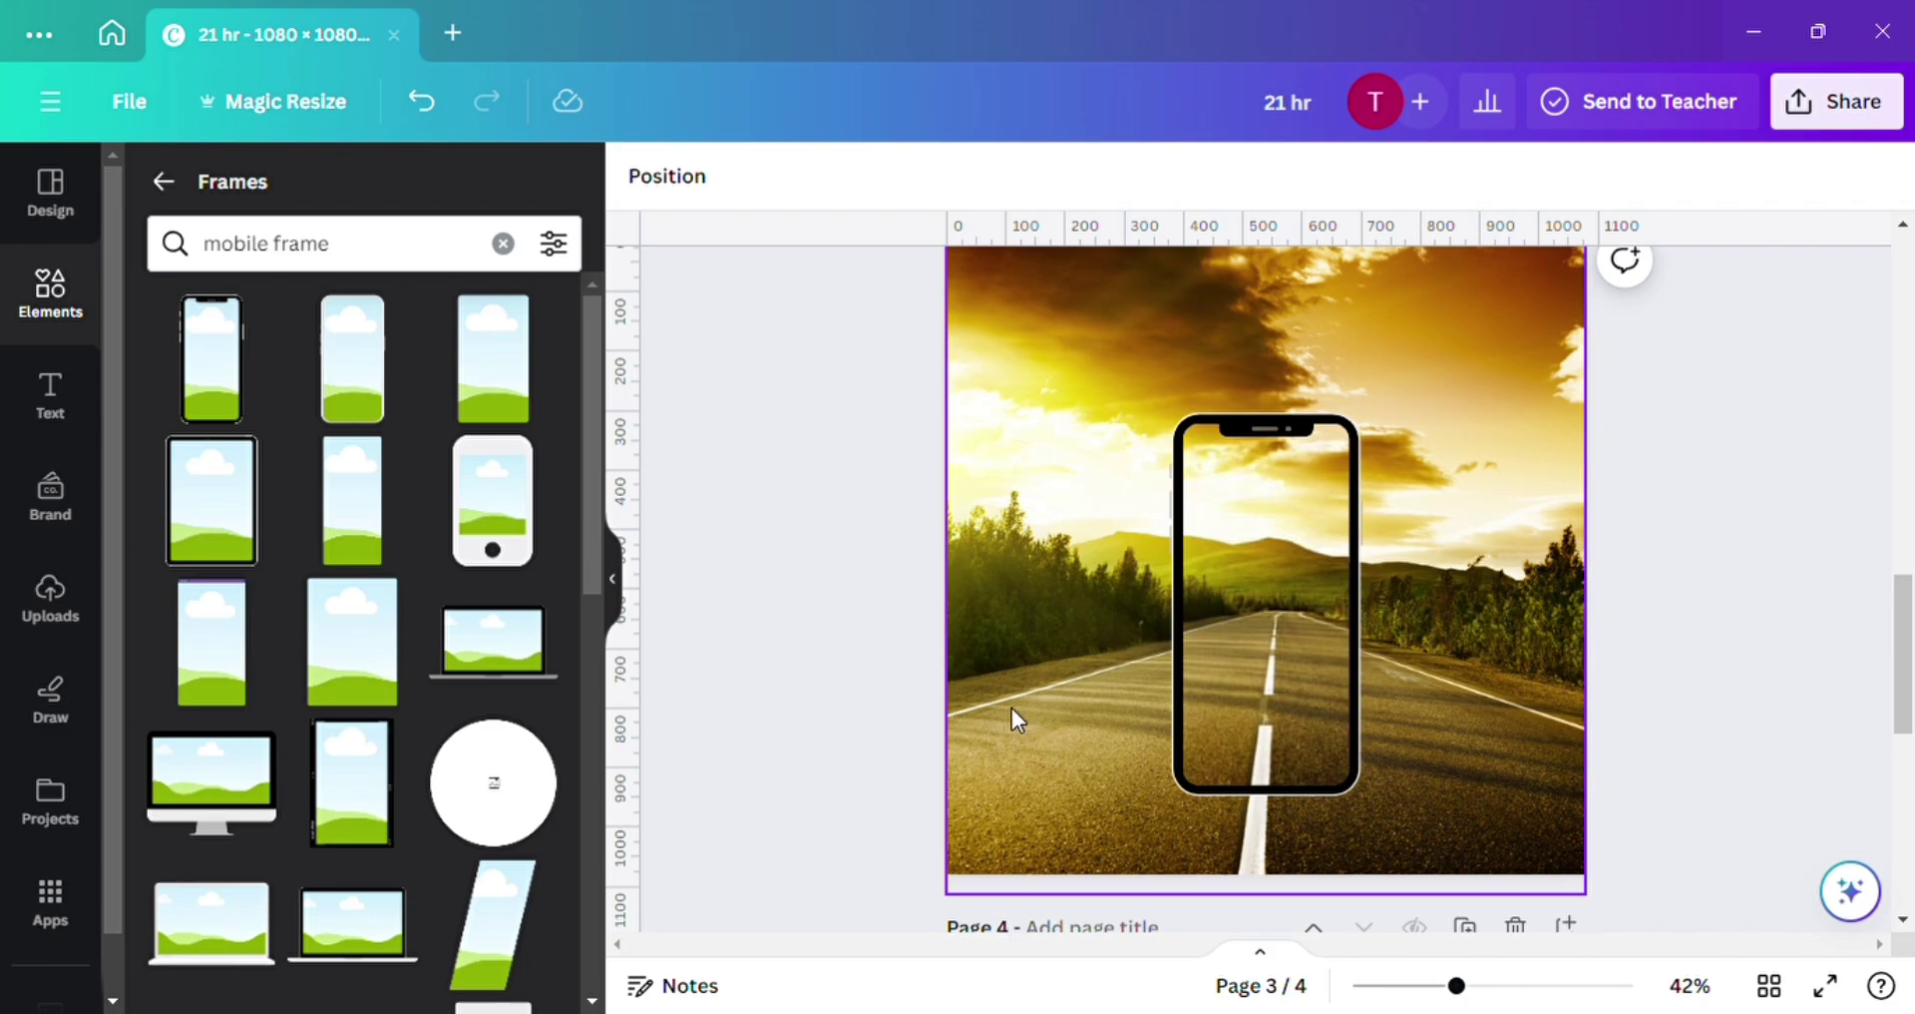
Place a copy of the phone cover image from page 2 over the phone frame on page 3, enlarged to the frame's size.
scroll(1195, 488, up, 10)
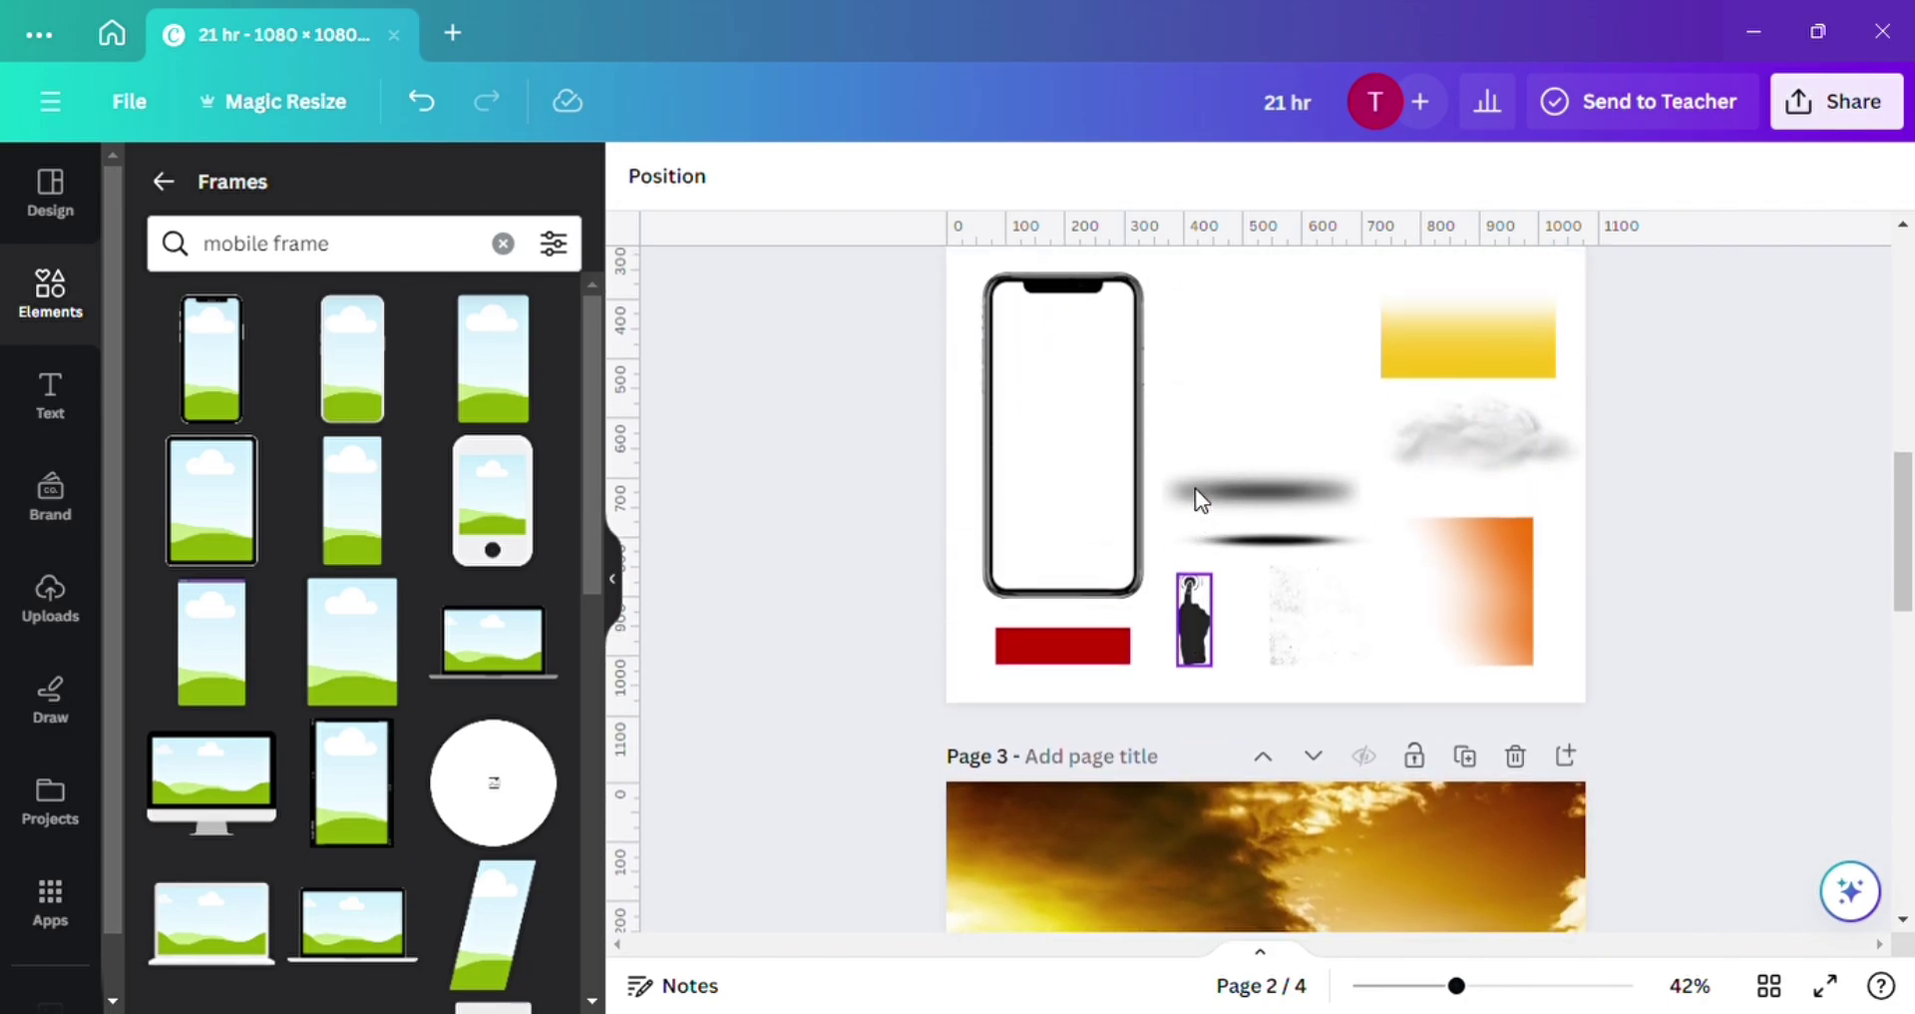
scroll(1195, 488, up, 2)
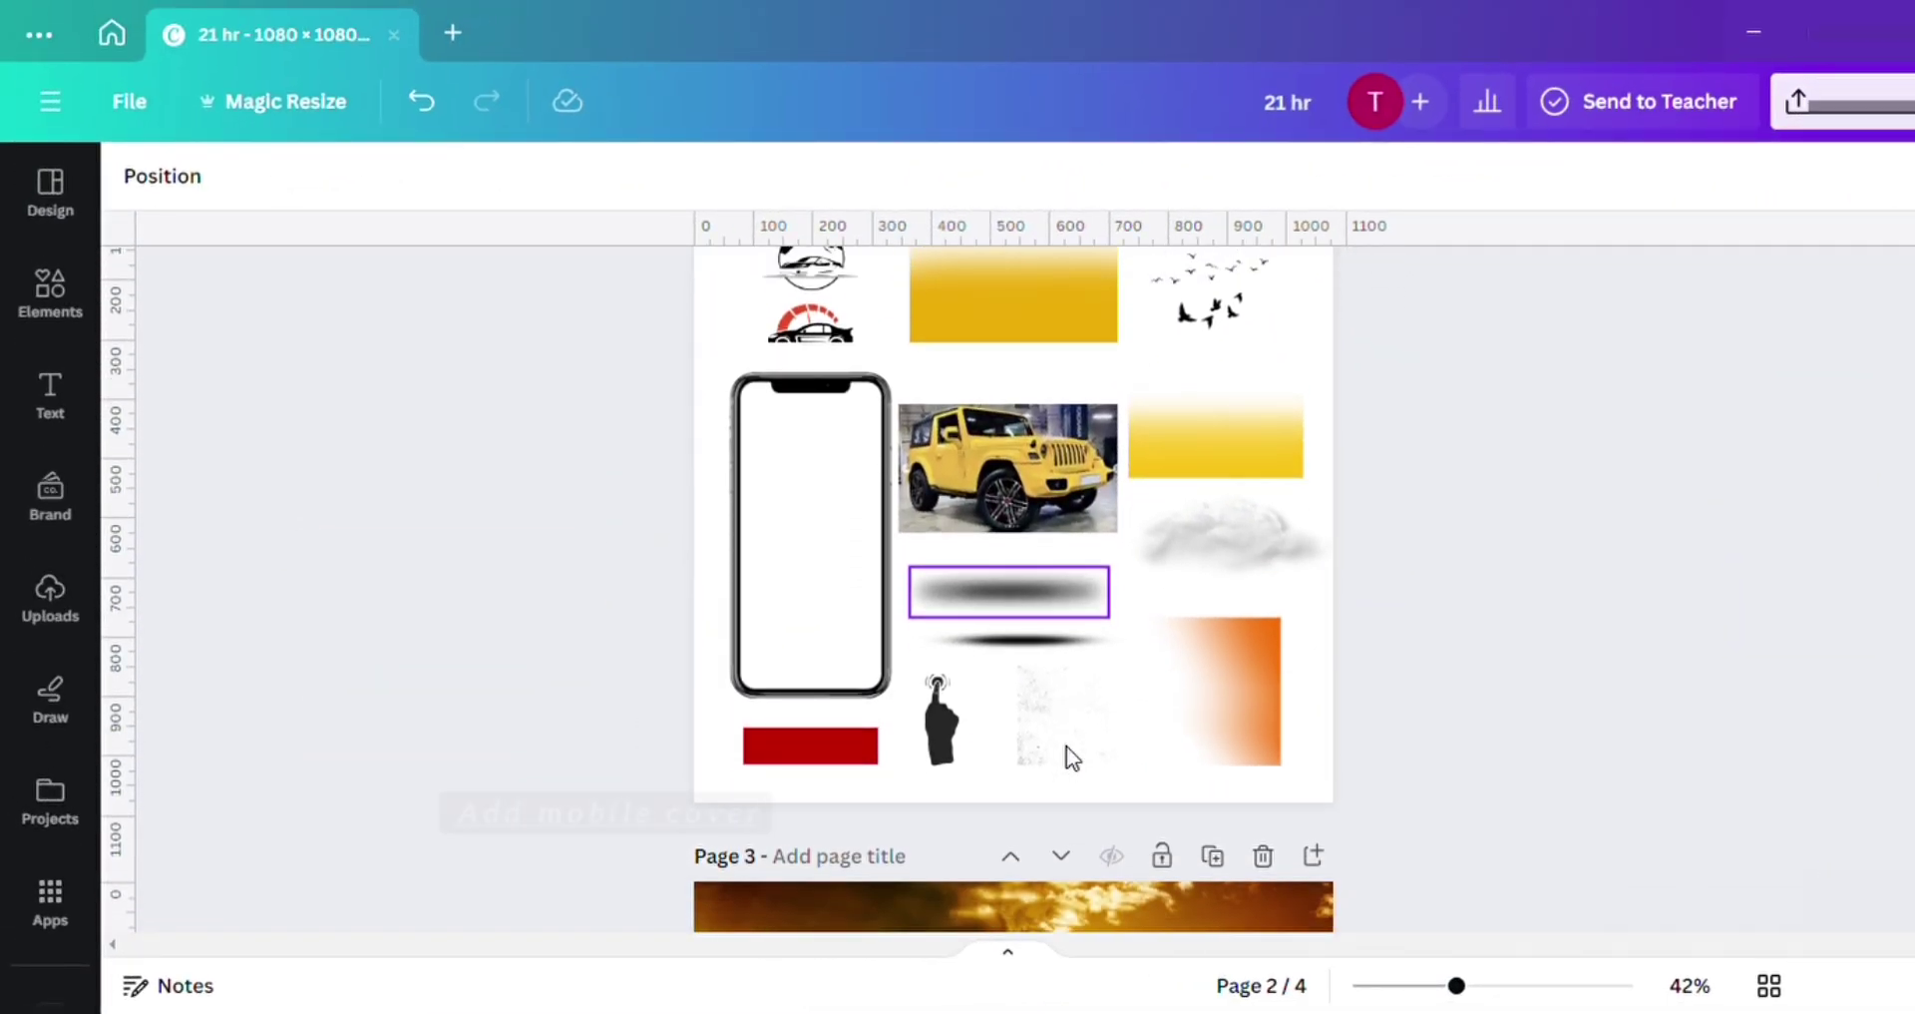
scroll(1070, 756, down, 2)
drag(842, 342, 877, 846)
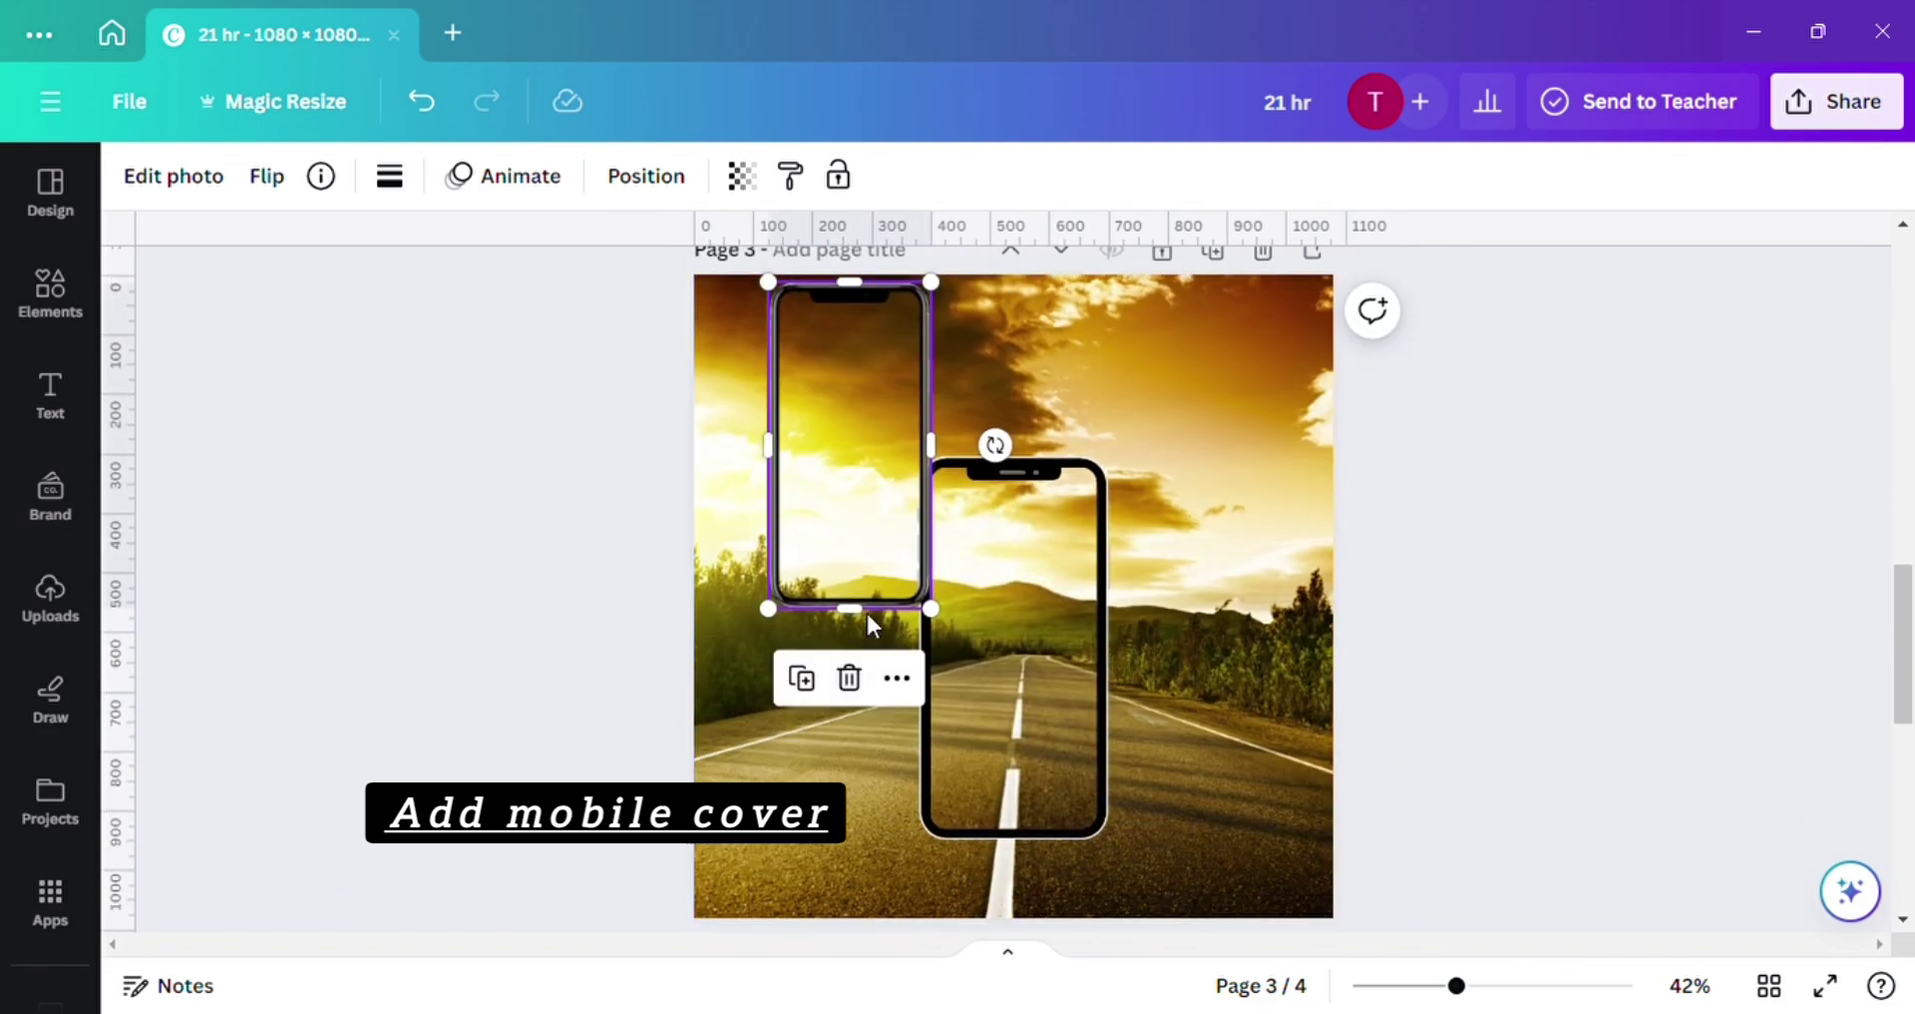
drag(864, 551, 840, 720)
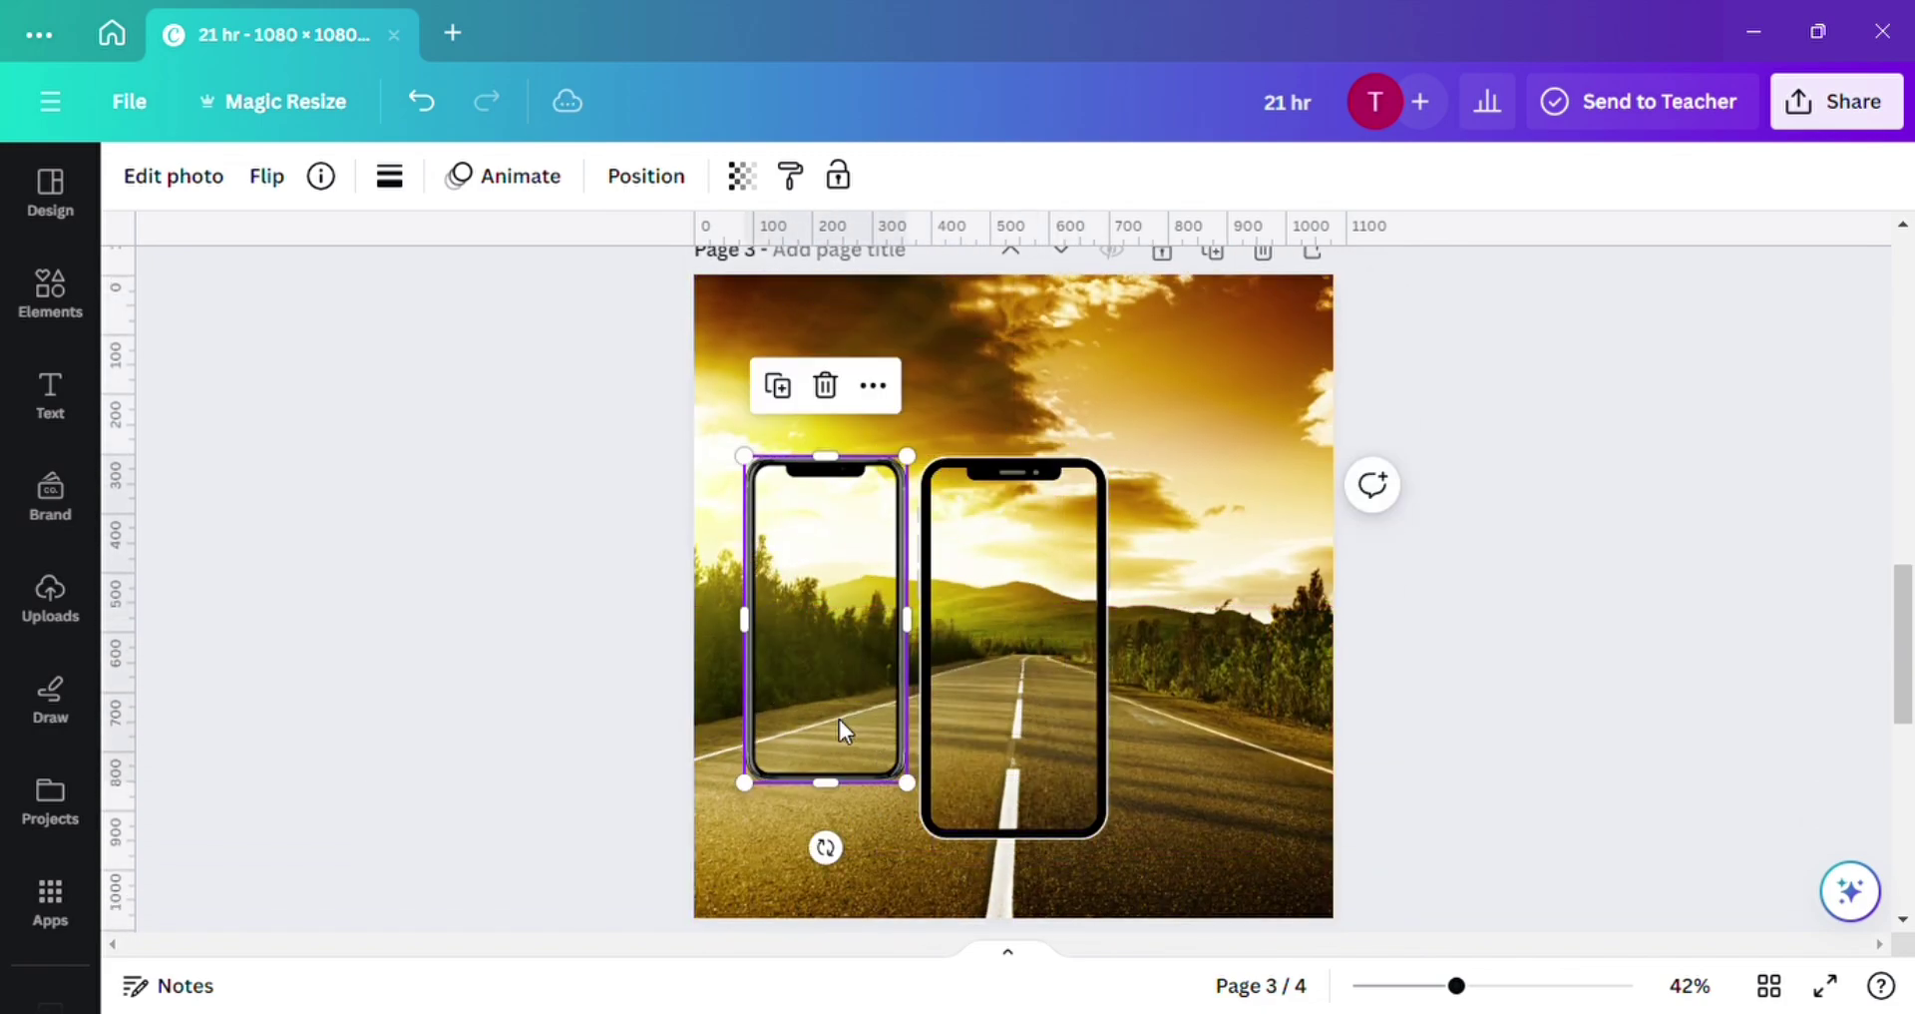
click(973, 727)
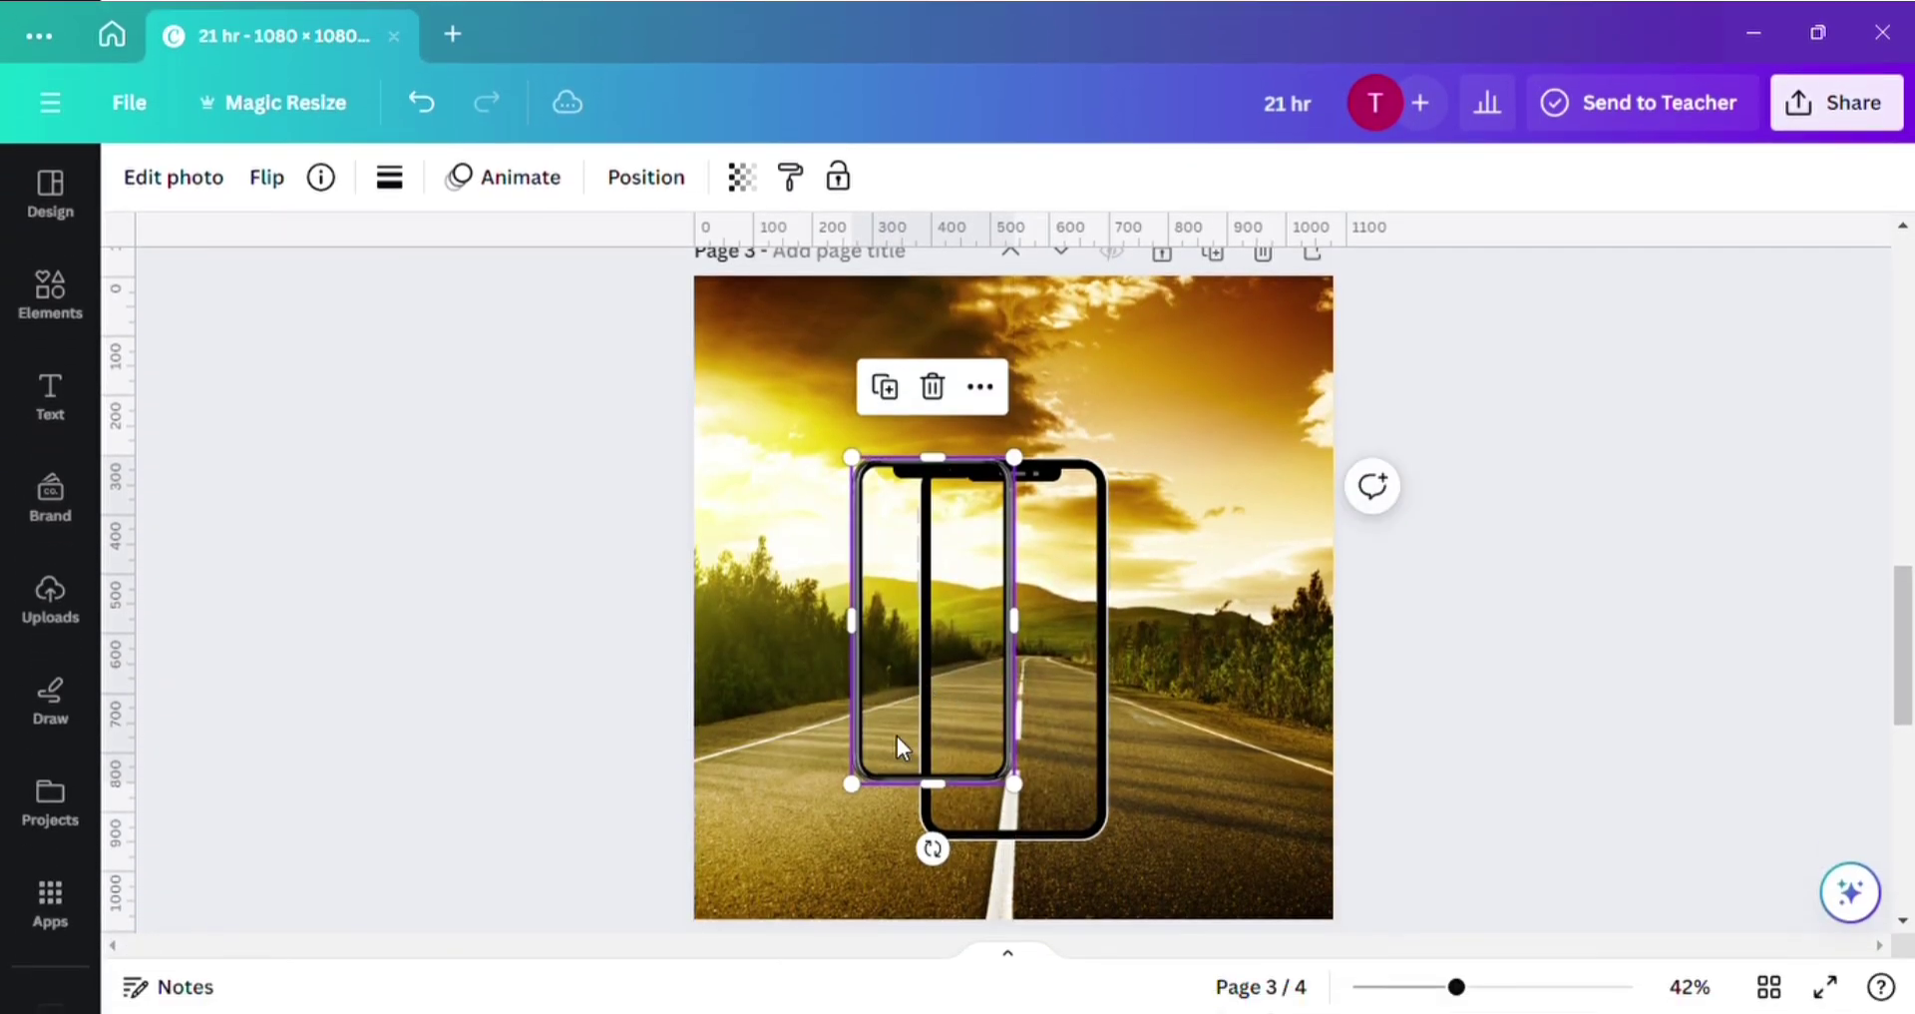
drag(851, 784, 825, 834)
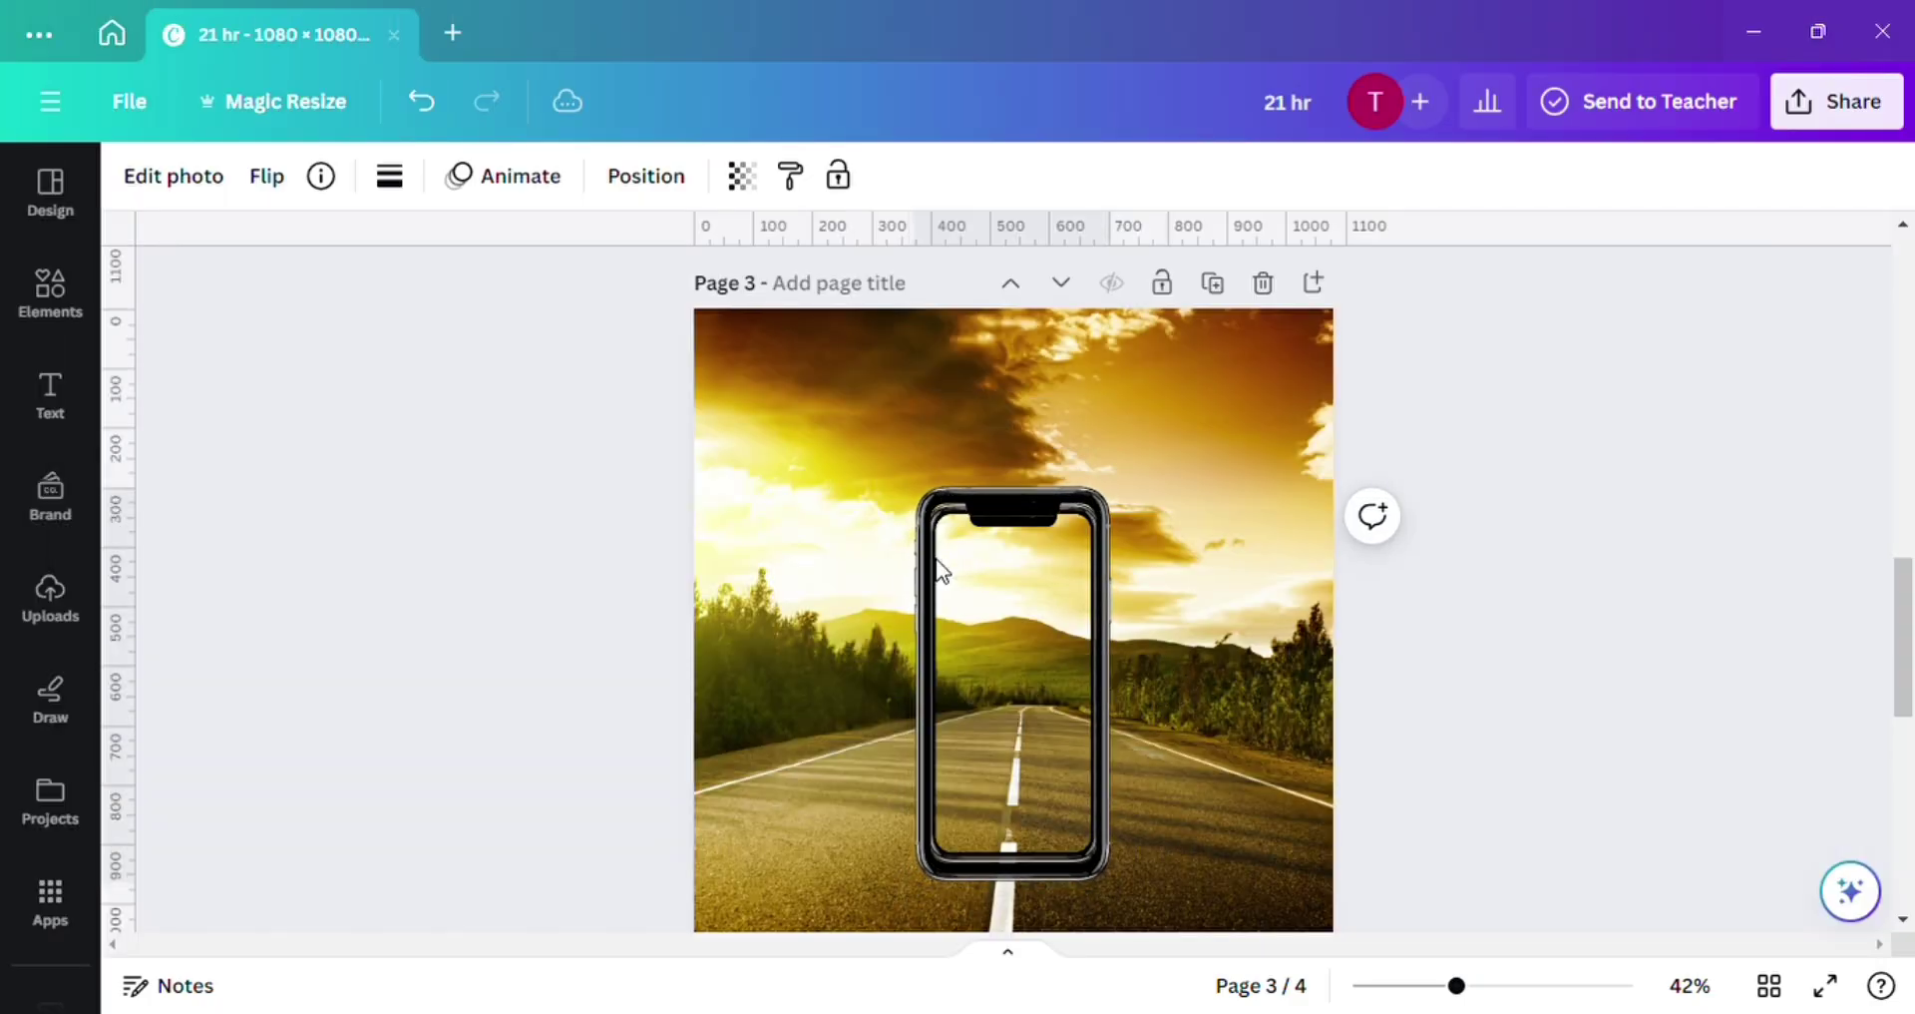
Shrink the phone cover slightly from its corners and shift it right to match the phone frame's outline.
click(1046, 504)
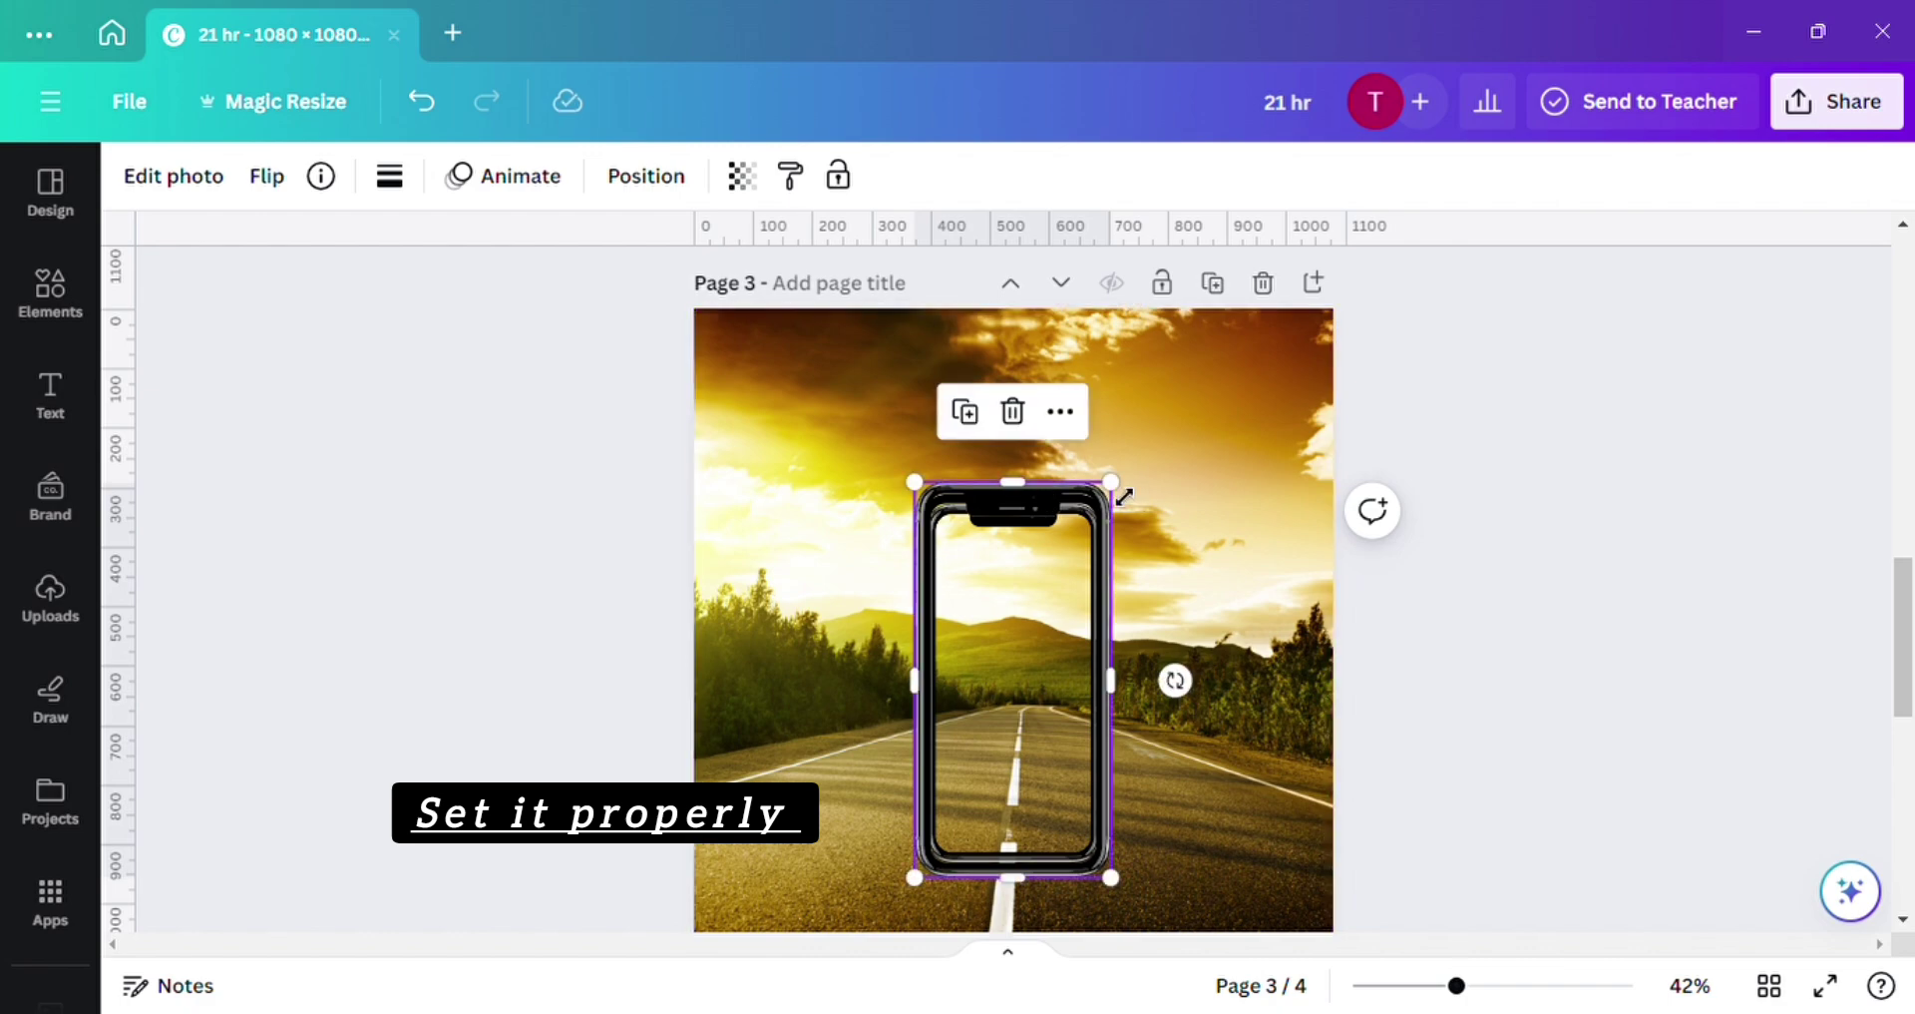
drag(1124, 496, 1120, 518)
key(Right)
key(Right)
key(Right)
key(Right)
key(Right)
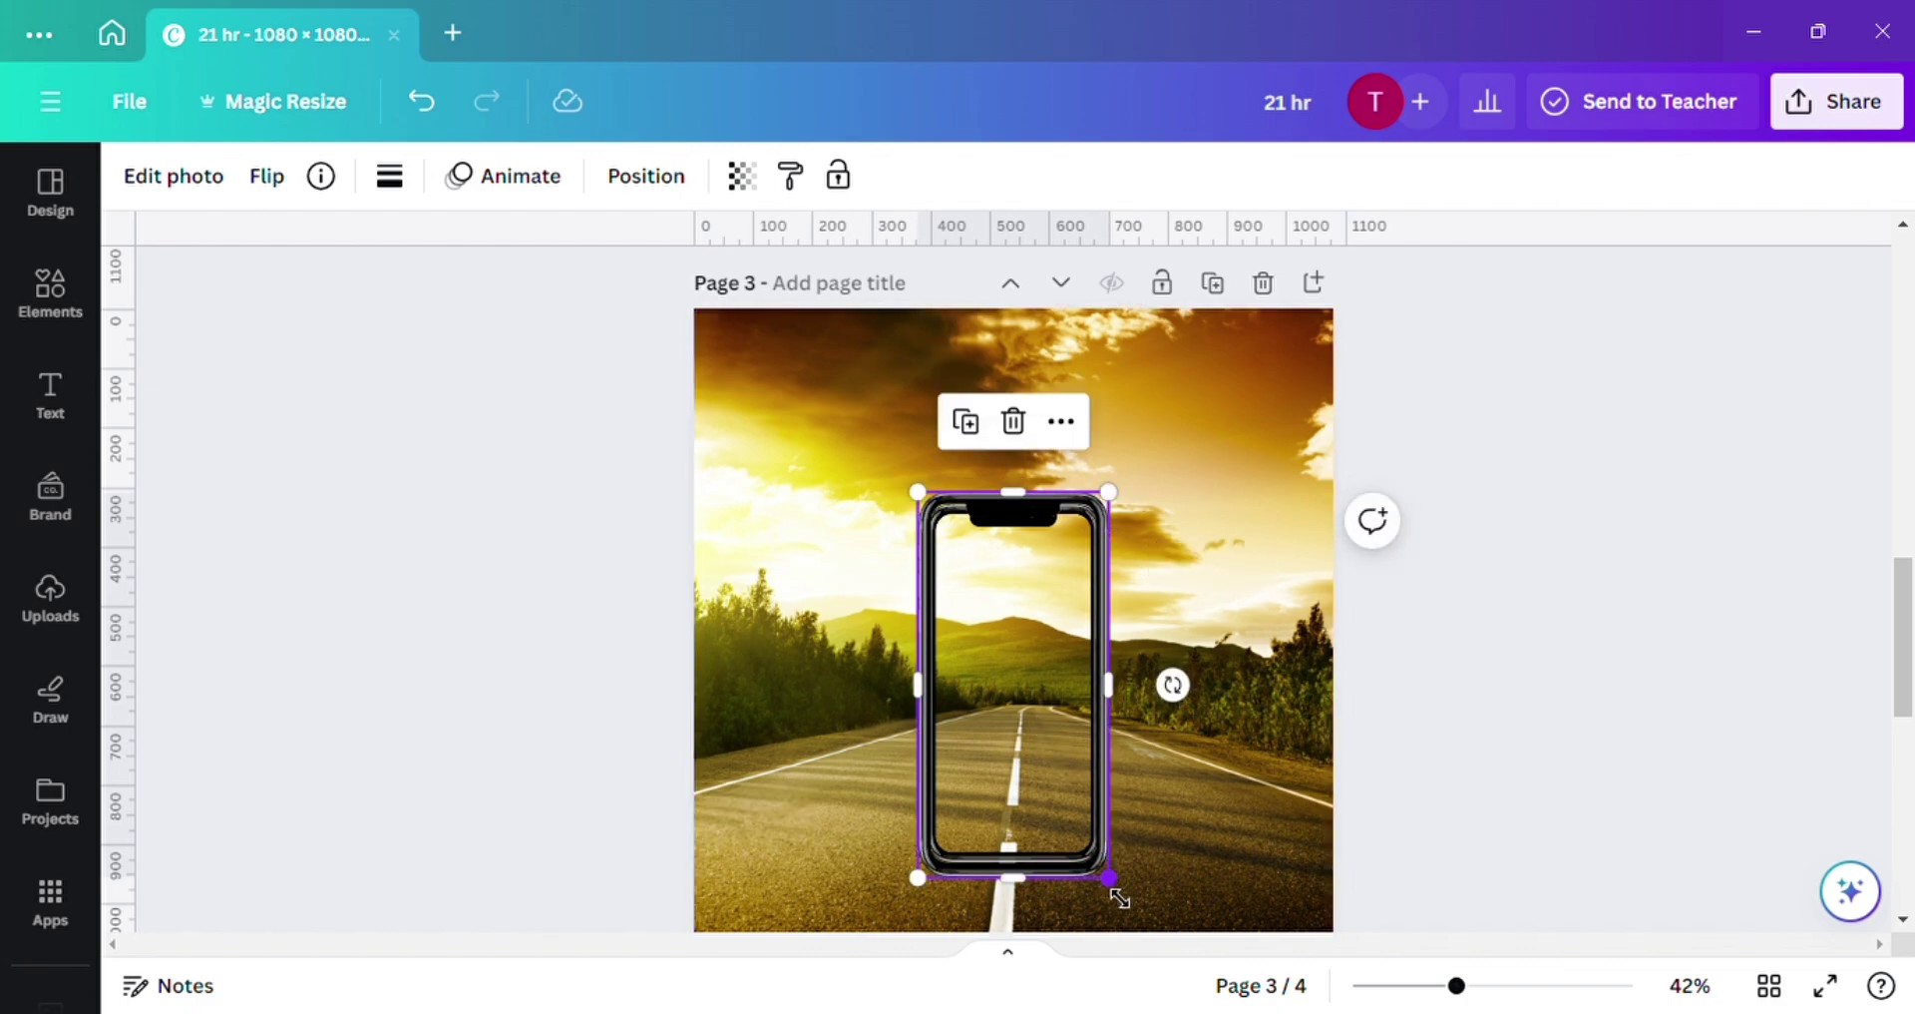
drag(1119, 898, 1109, 876)
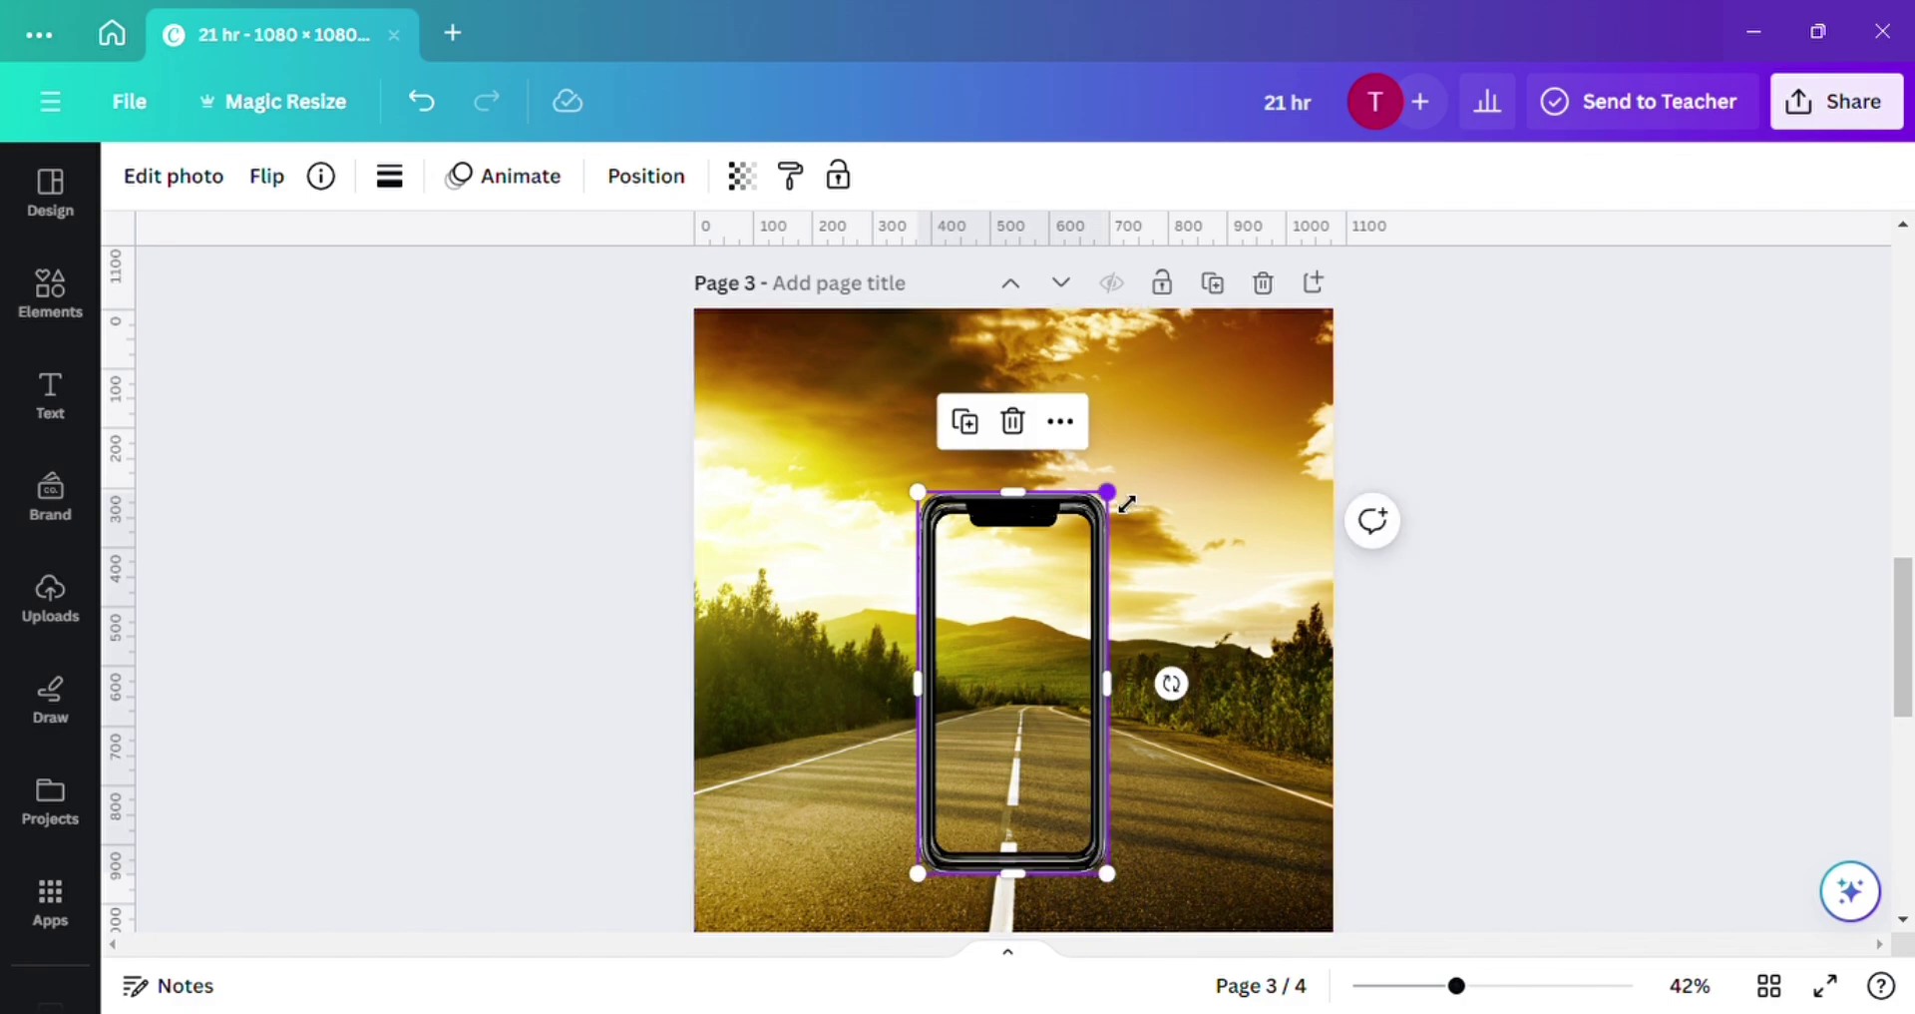
drag(1128, 504, 1127, 512)
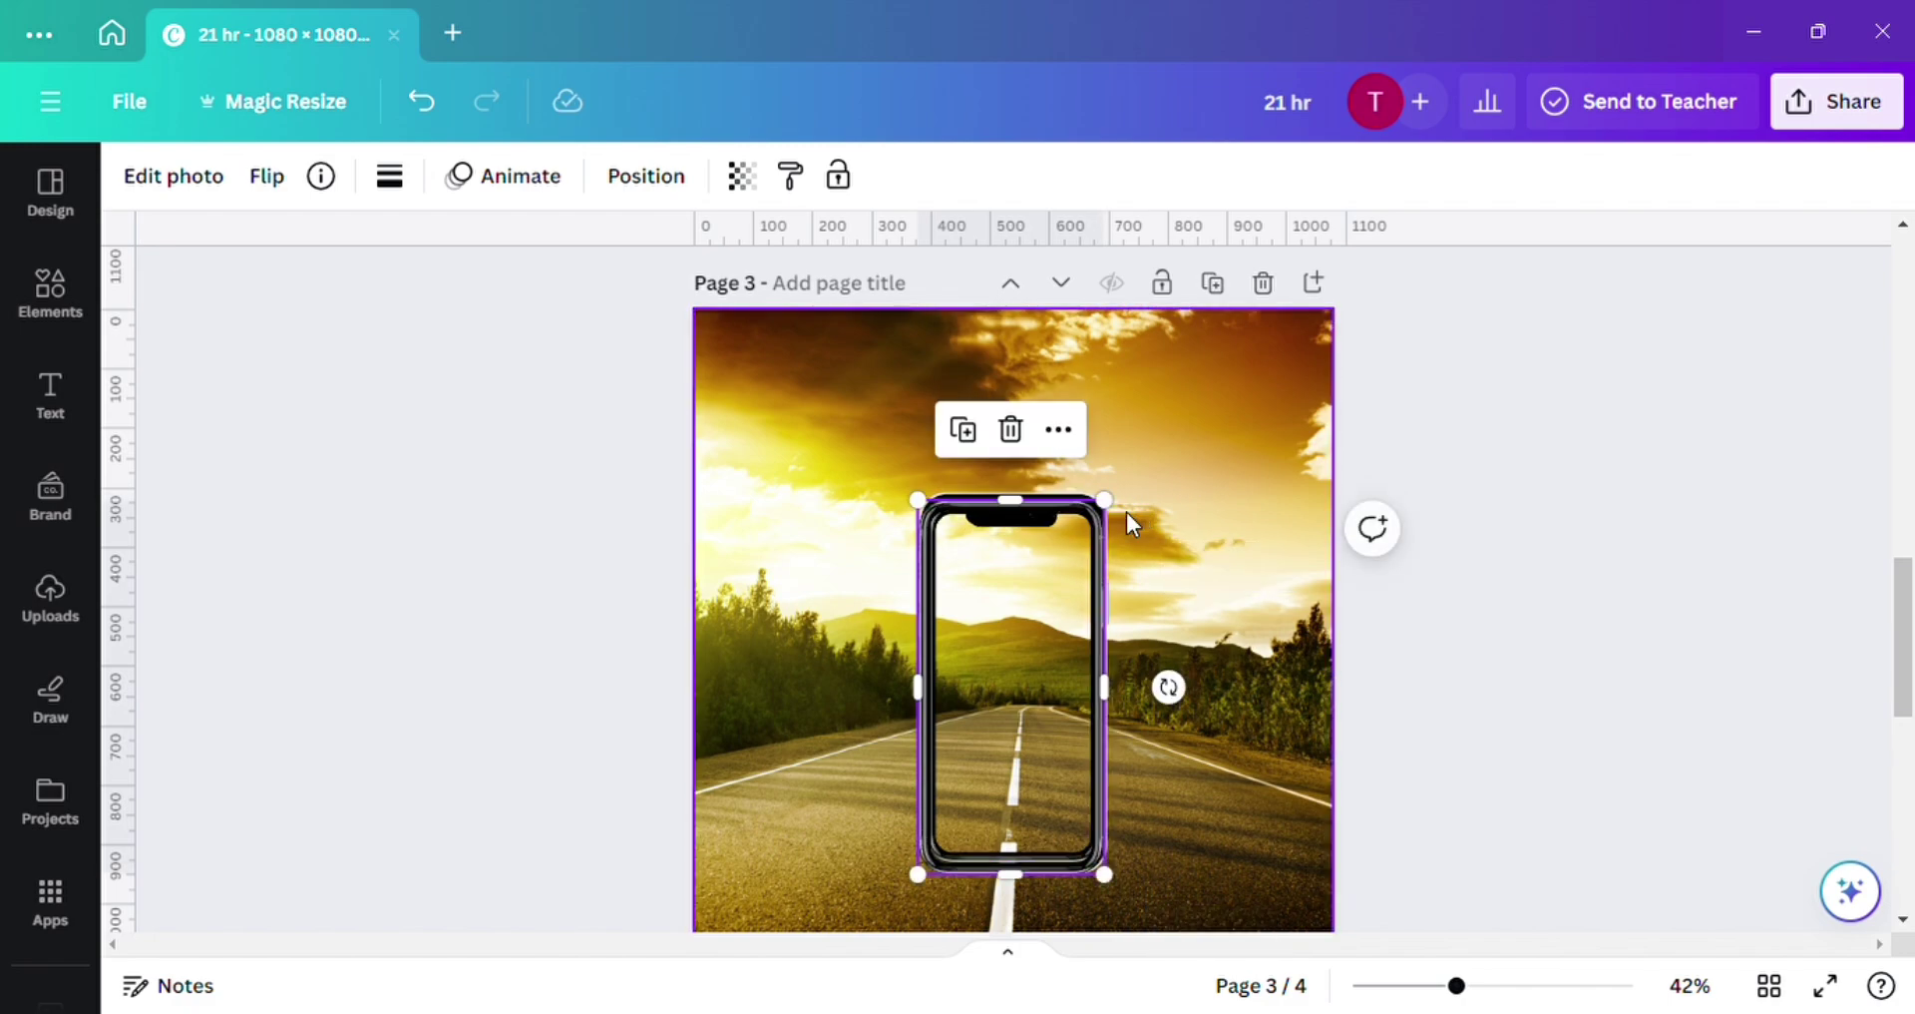
Nudge the phone cover slightly up and to the left to align it with the phone frame.
click(1127, 511)
key(Up)
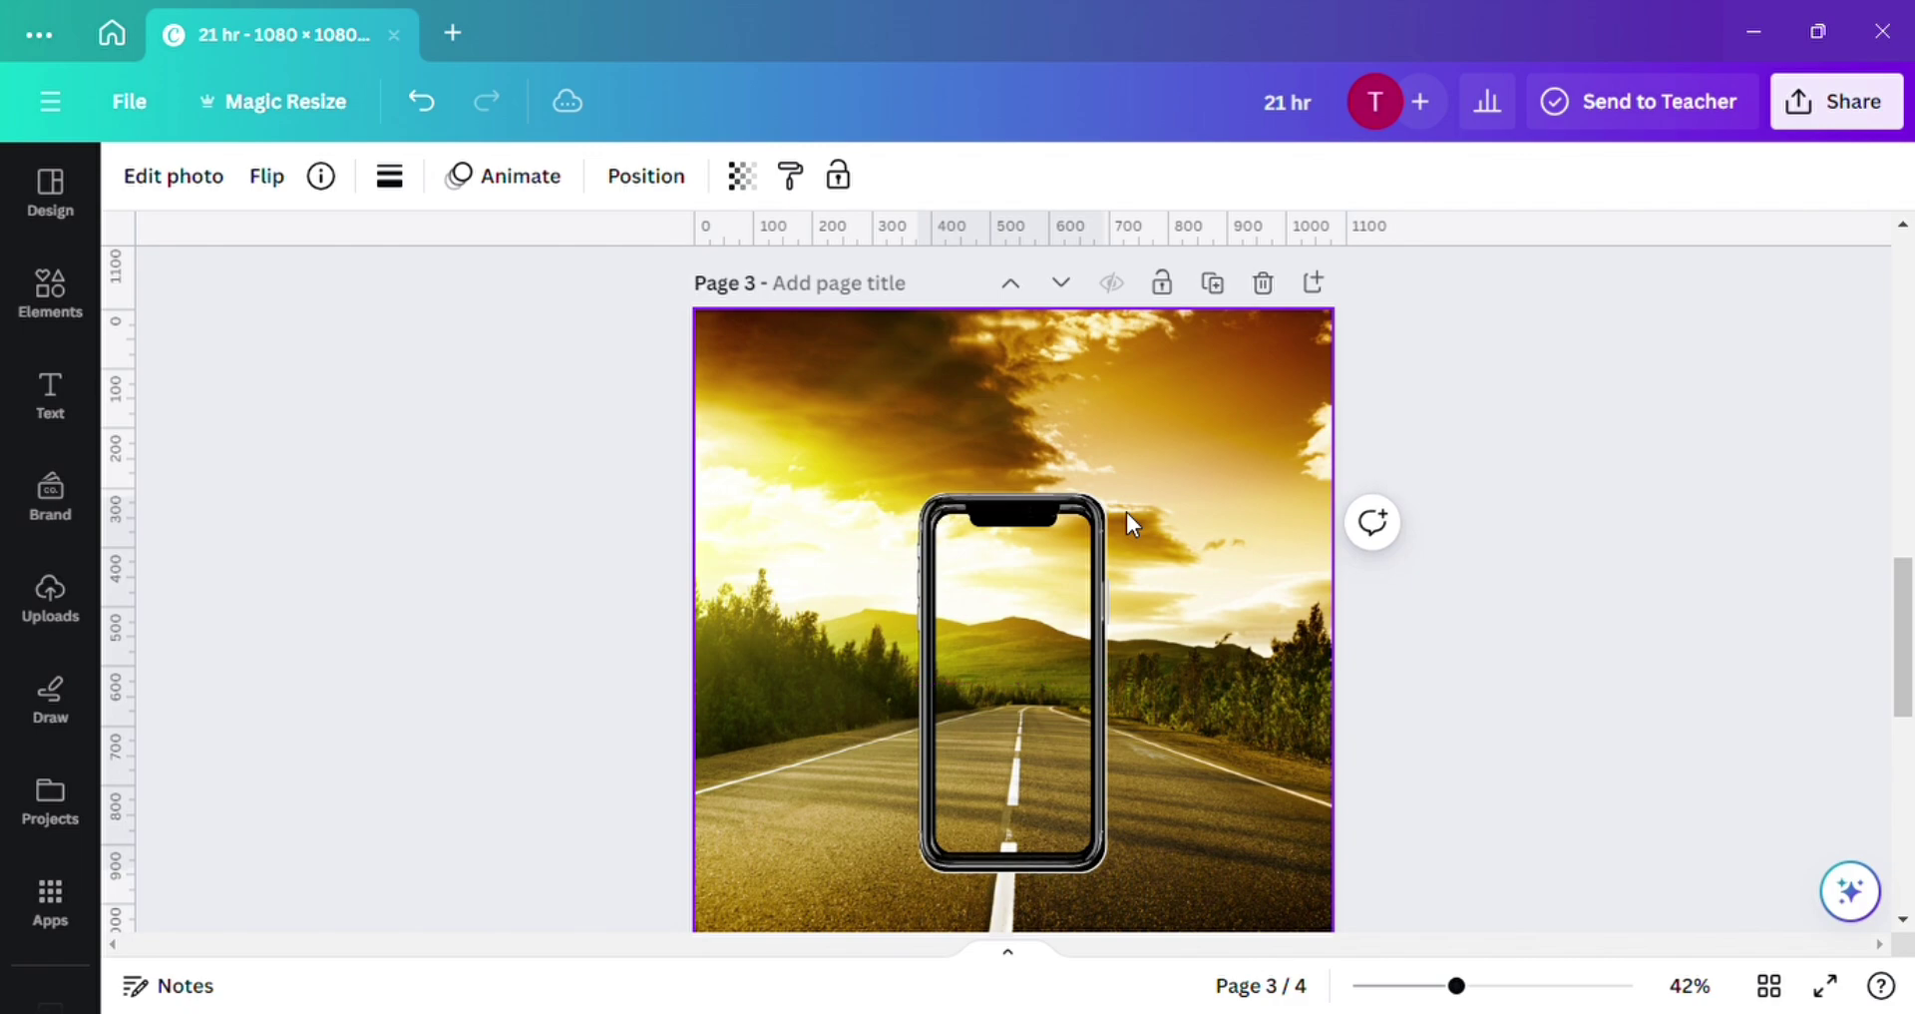
key(Up)
key(Left)
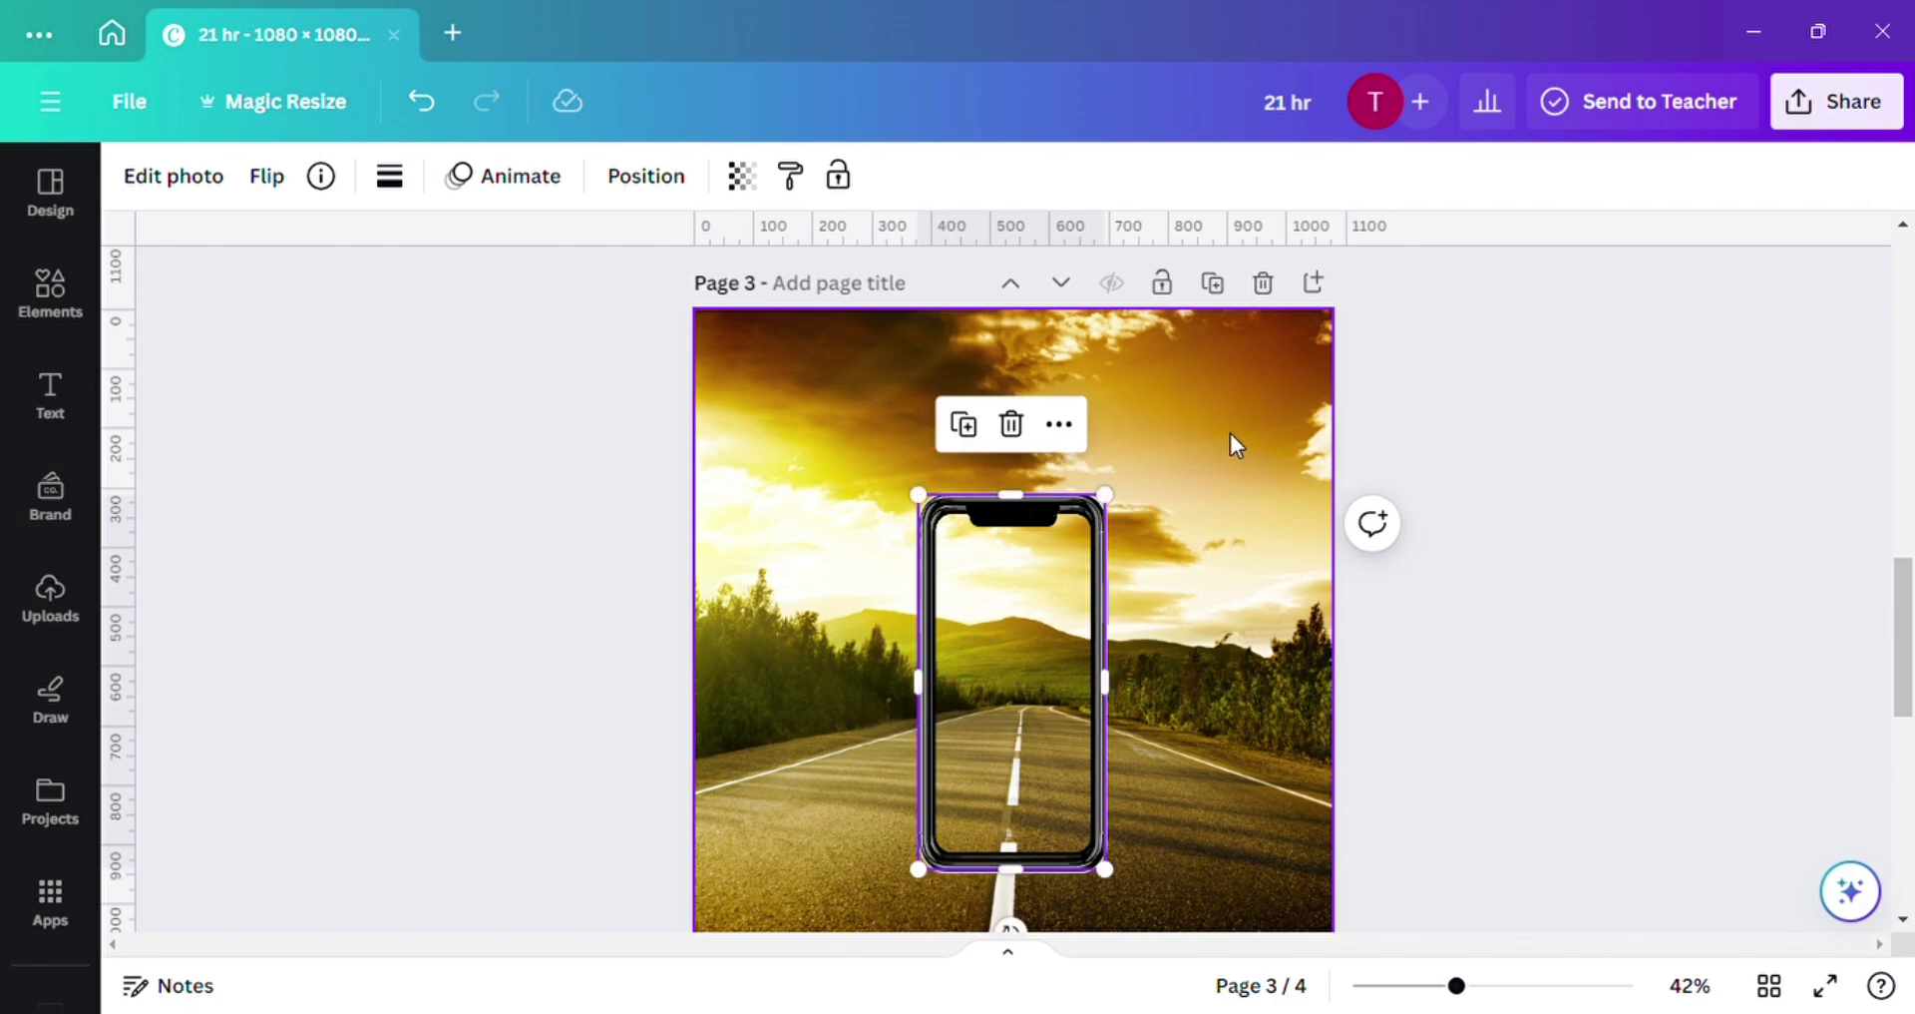
Place a copy of the large golden-yellow gradient from page 2 onto page 3.
click(1230, 440)
scroll(1230, 433, up, 2)
scroll(1233, 441, up, 3)
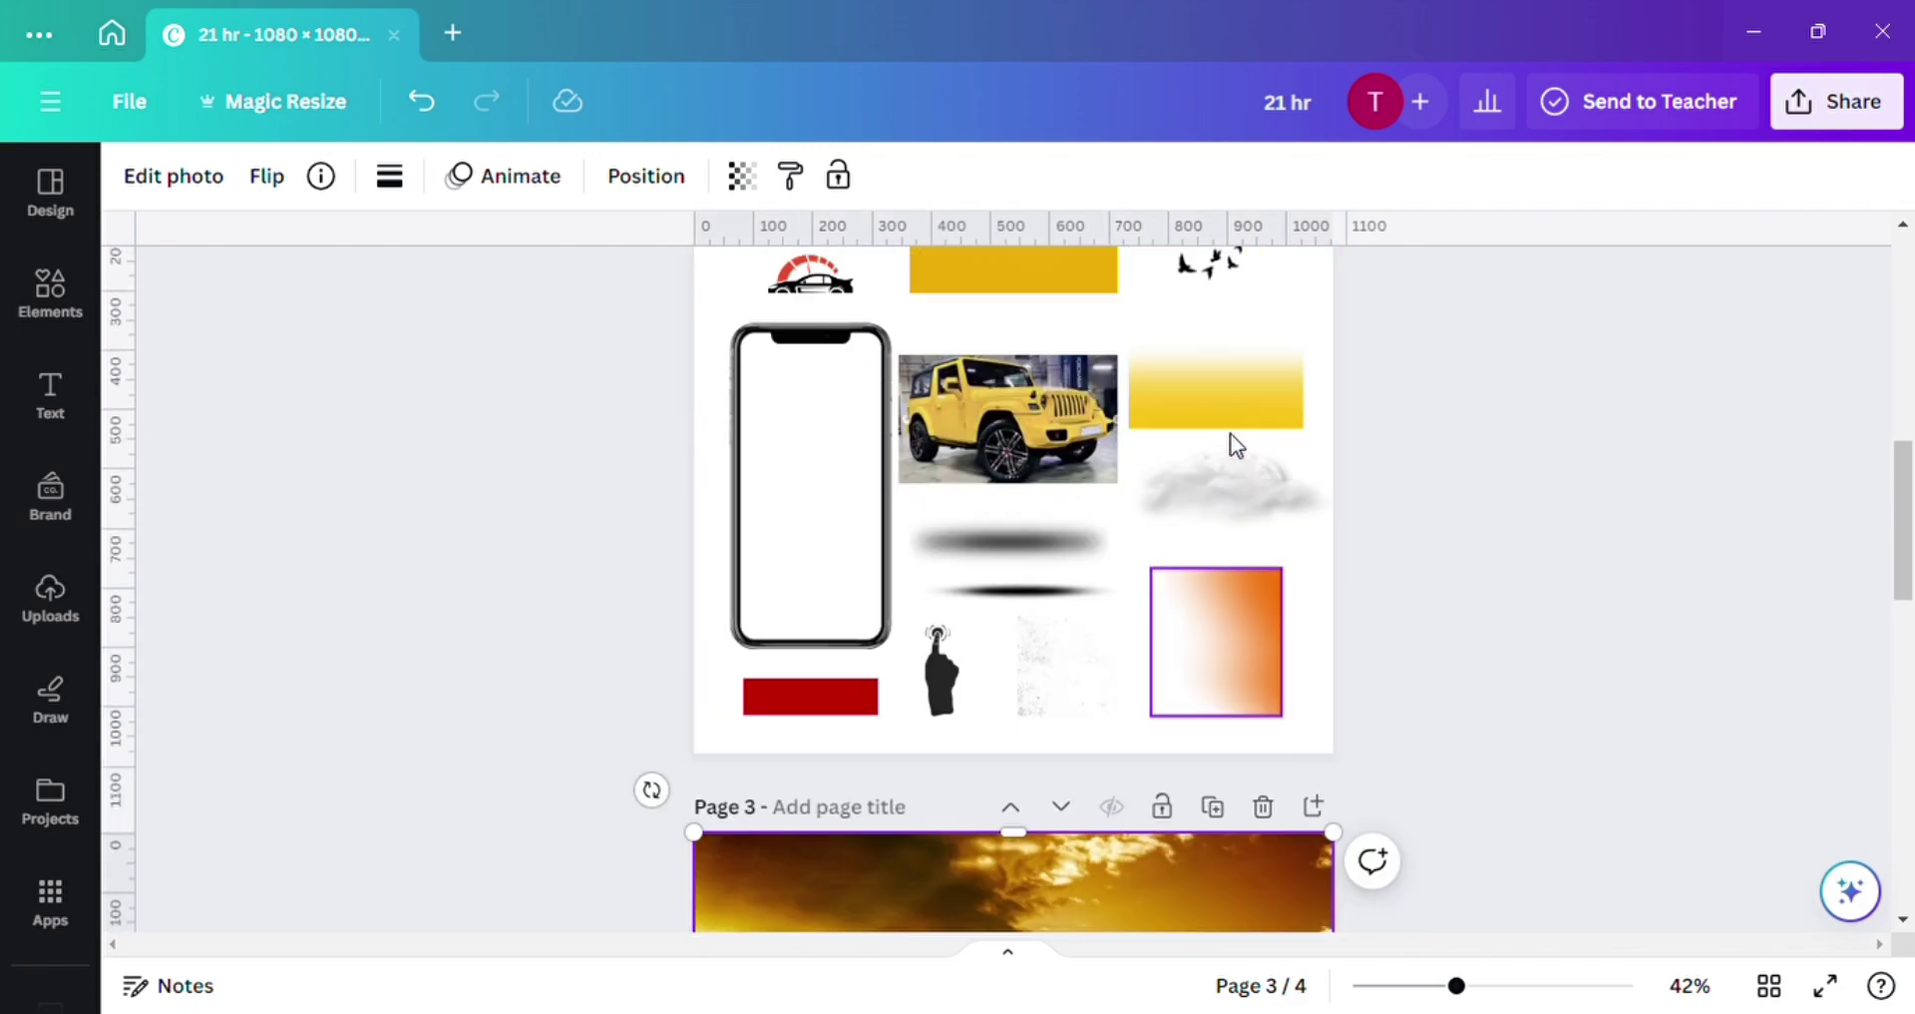
scroll(1174, 429, up, 1)
click(1058, 401)
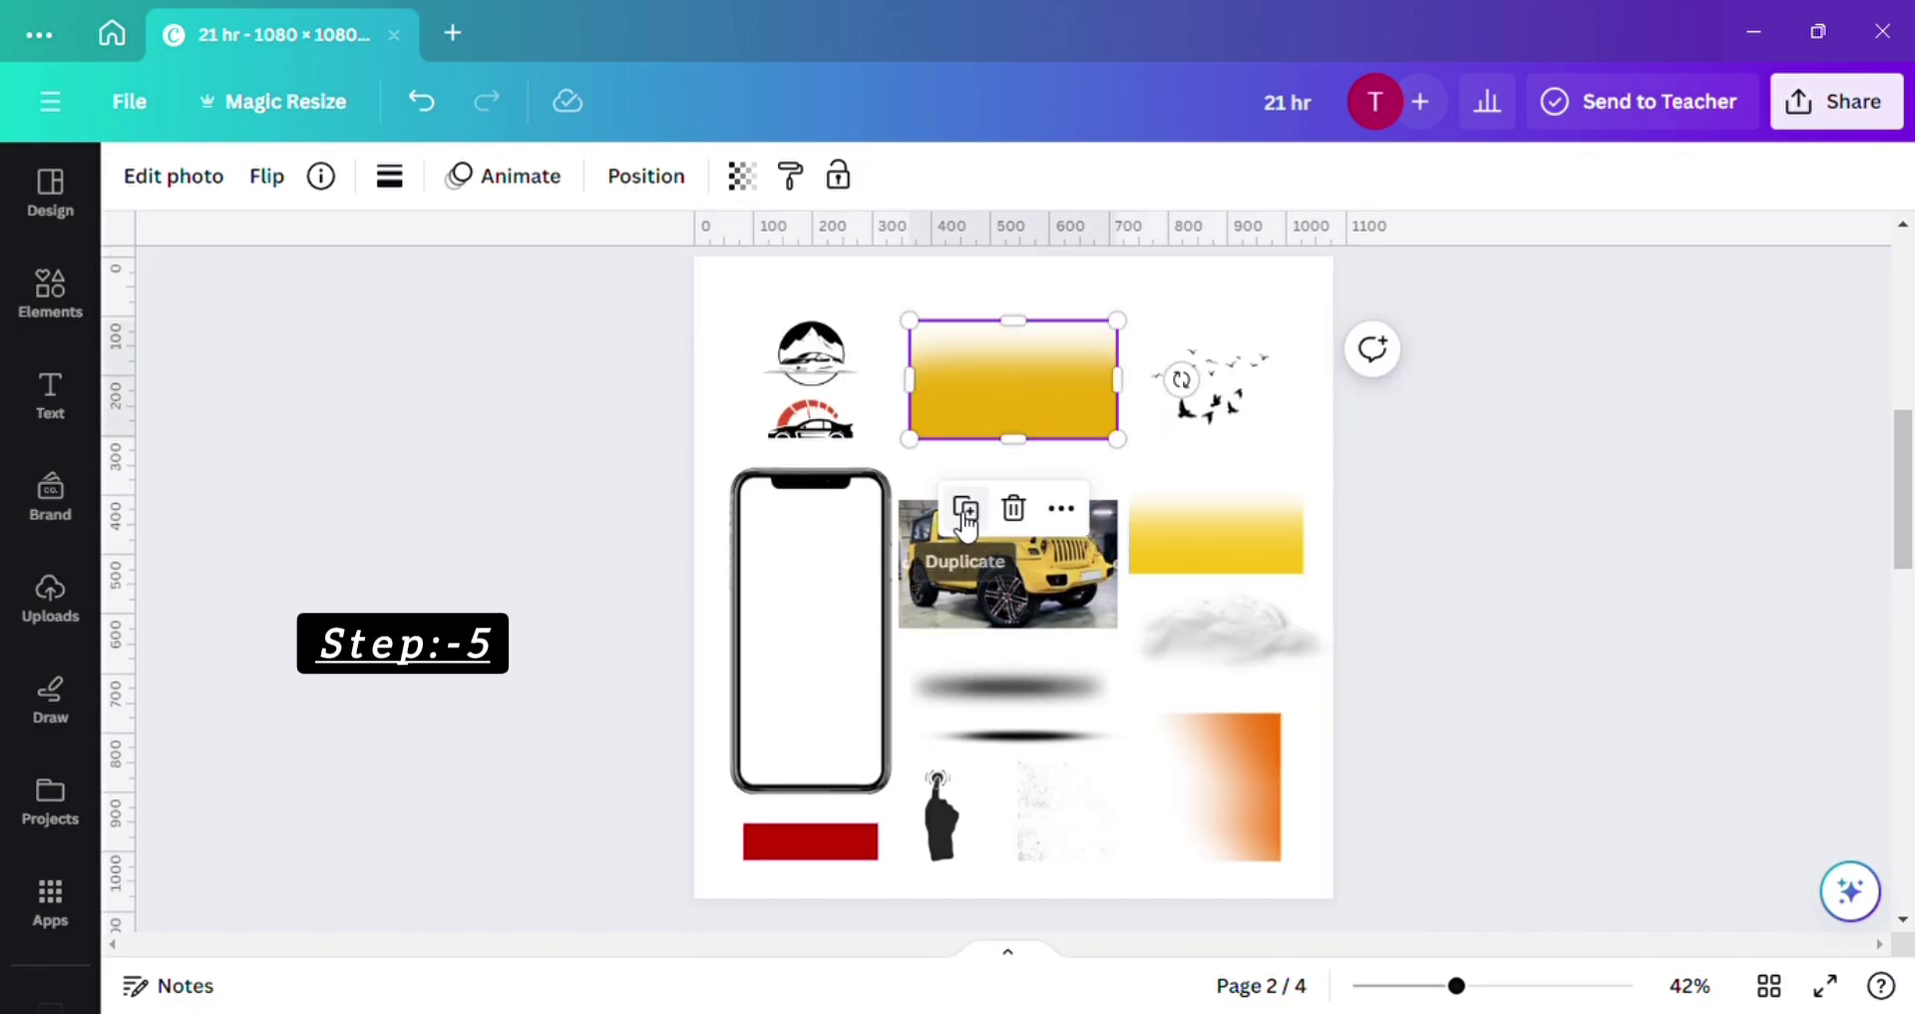
click(965, 510)
drag(1016, 413, 1057, 760)
scroll(1056, 758, down, 4)
drag(1079, 375, 1035, 692)
drag(1020, 788, 1032, 634)
Enlarge the golden-yellow gradient beyond the poster's width, centre it horizontally and stretch it down to cover the whole page.
drag(916, 729, 464, 982)
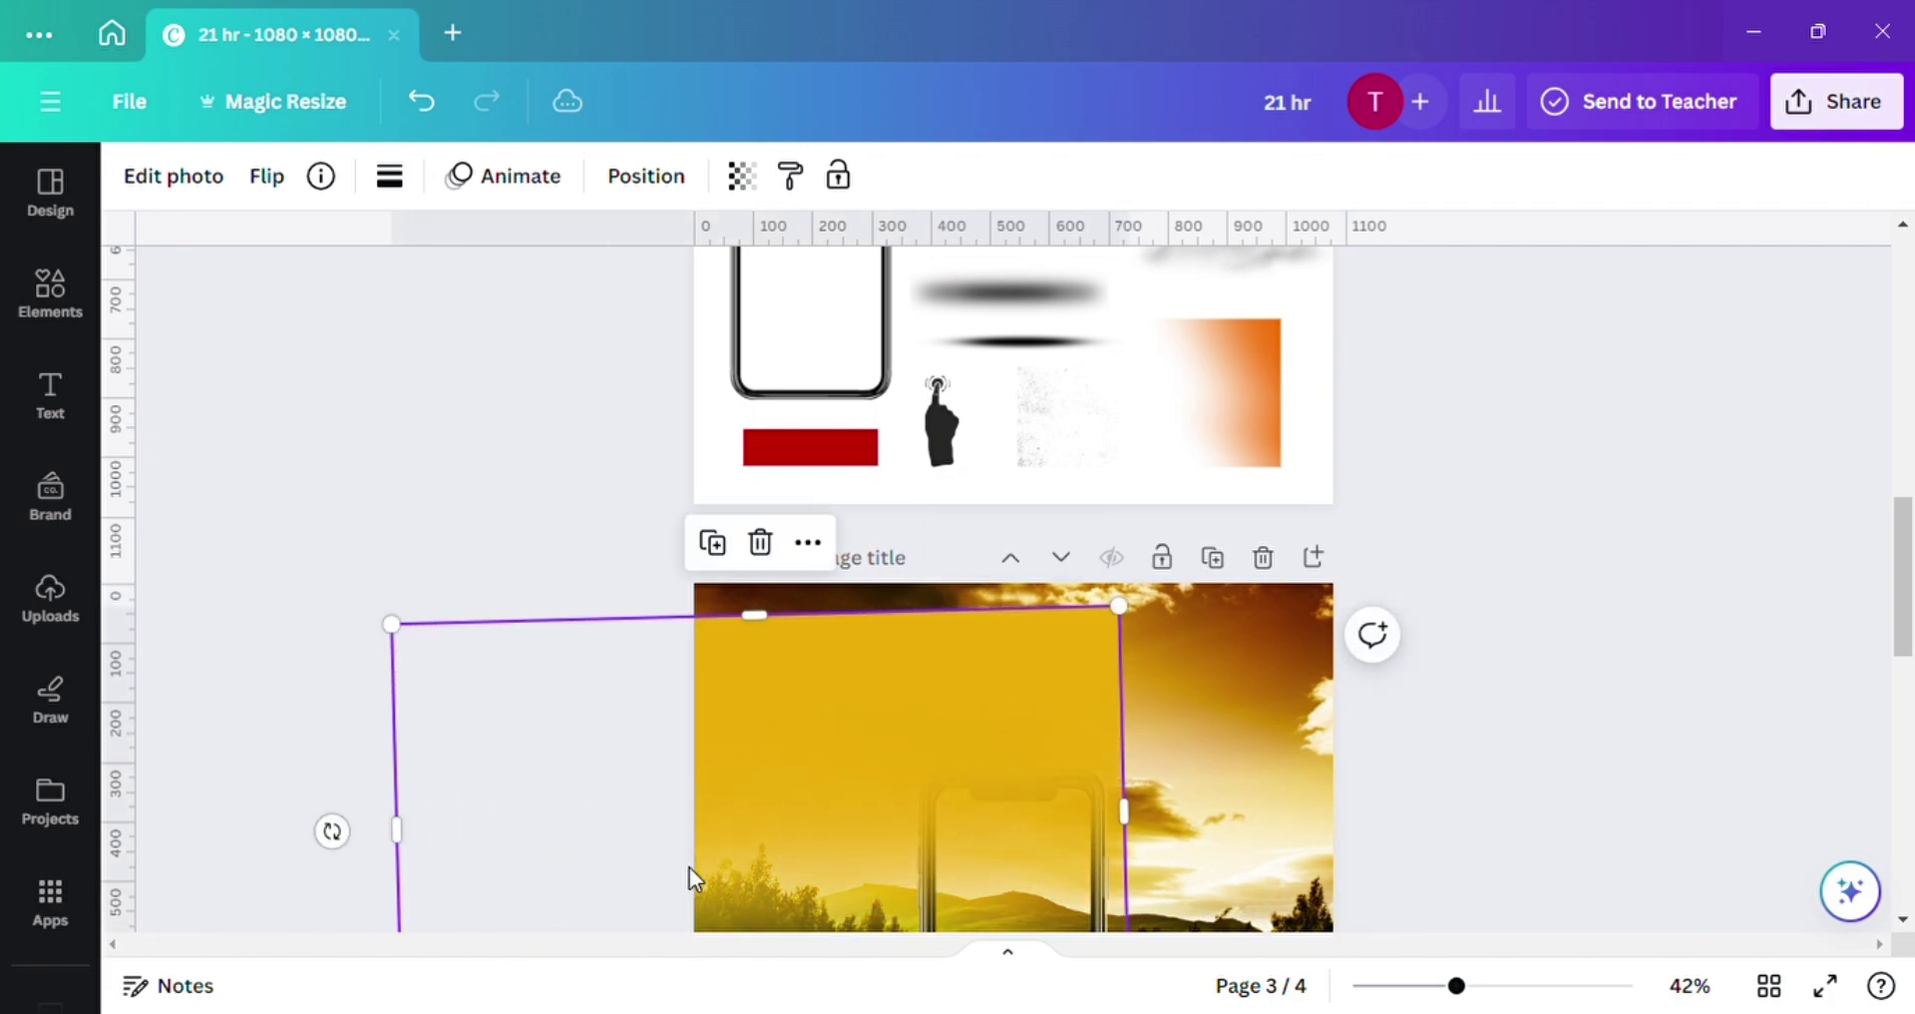
drag(700, 880, 959, 841)
scroll(946, 826, down, 3)
drag(1014, 787, 1009, 928)
scroll(1010, 898, down, 3)
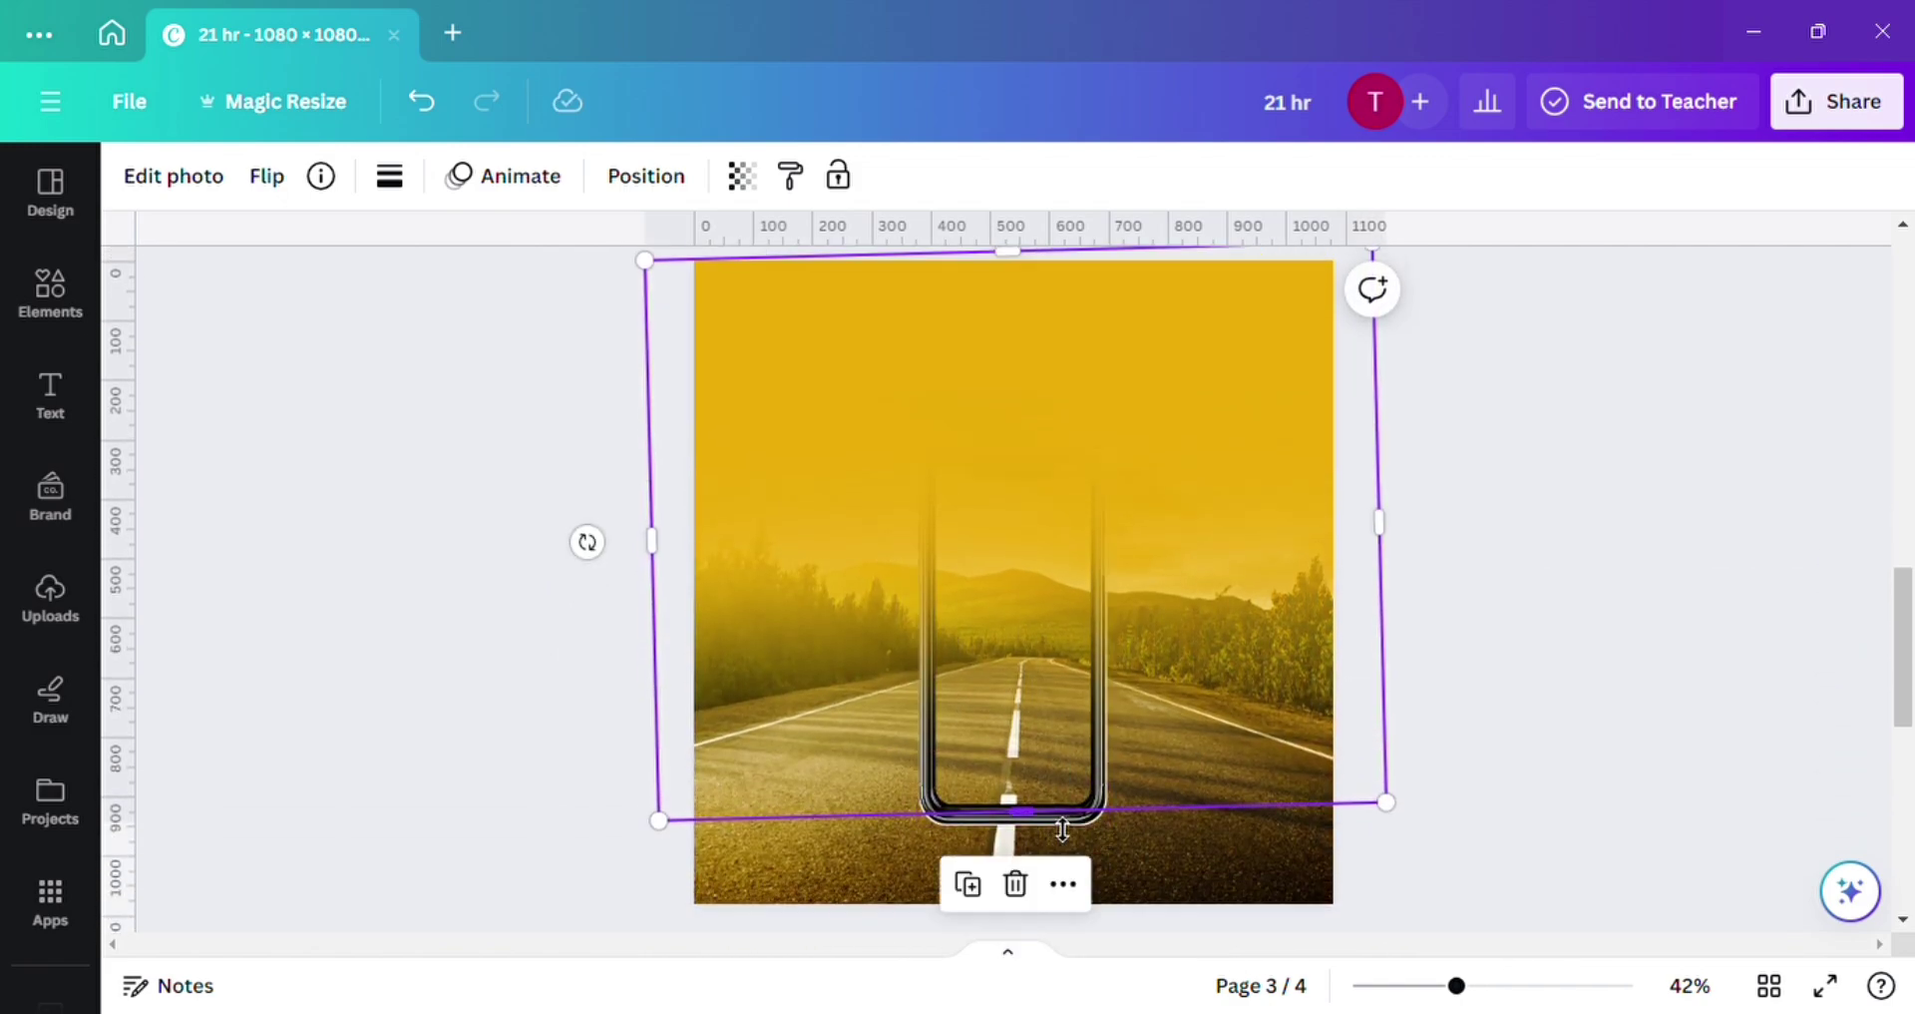
drag(1024, 804, 1025, 914)
Set the golden-yellow gradient's transparency to 58 and move its layer directly above the road background, behind both phone layers.
click(742, 175)
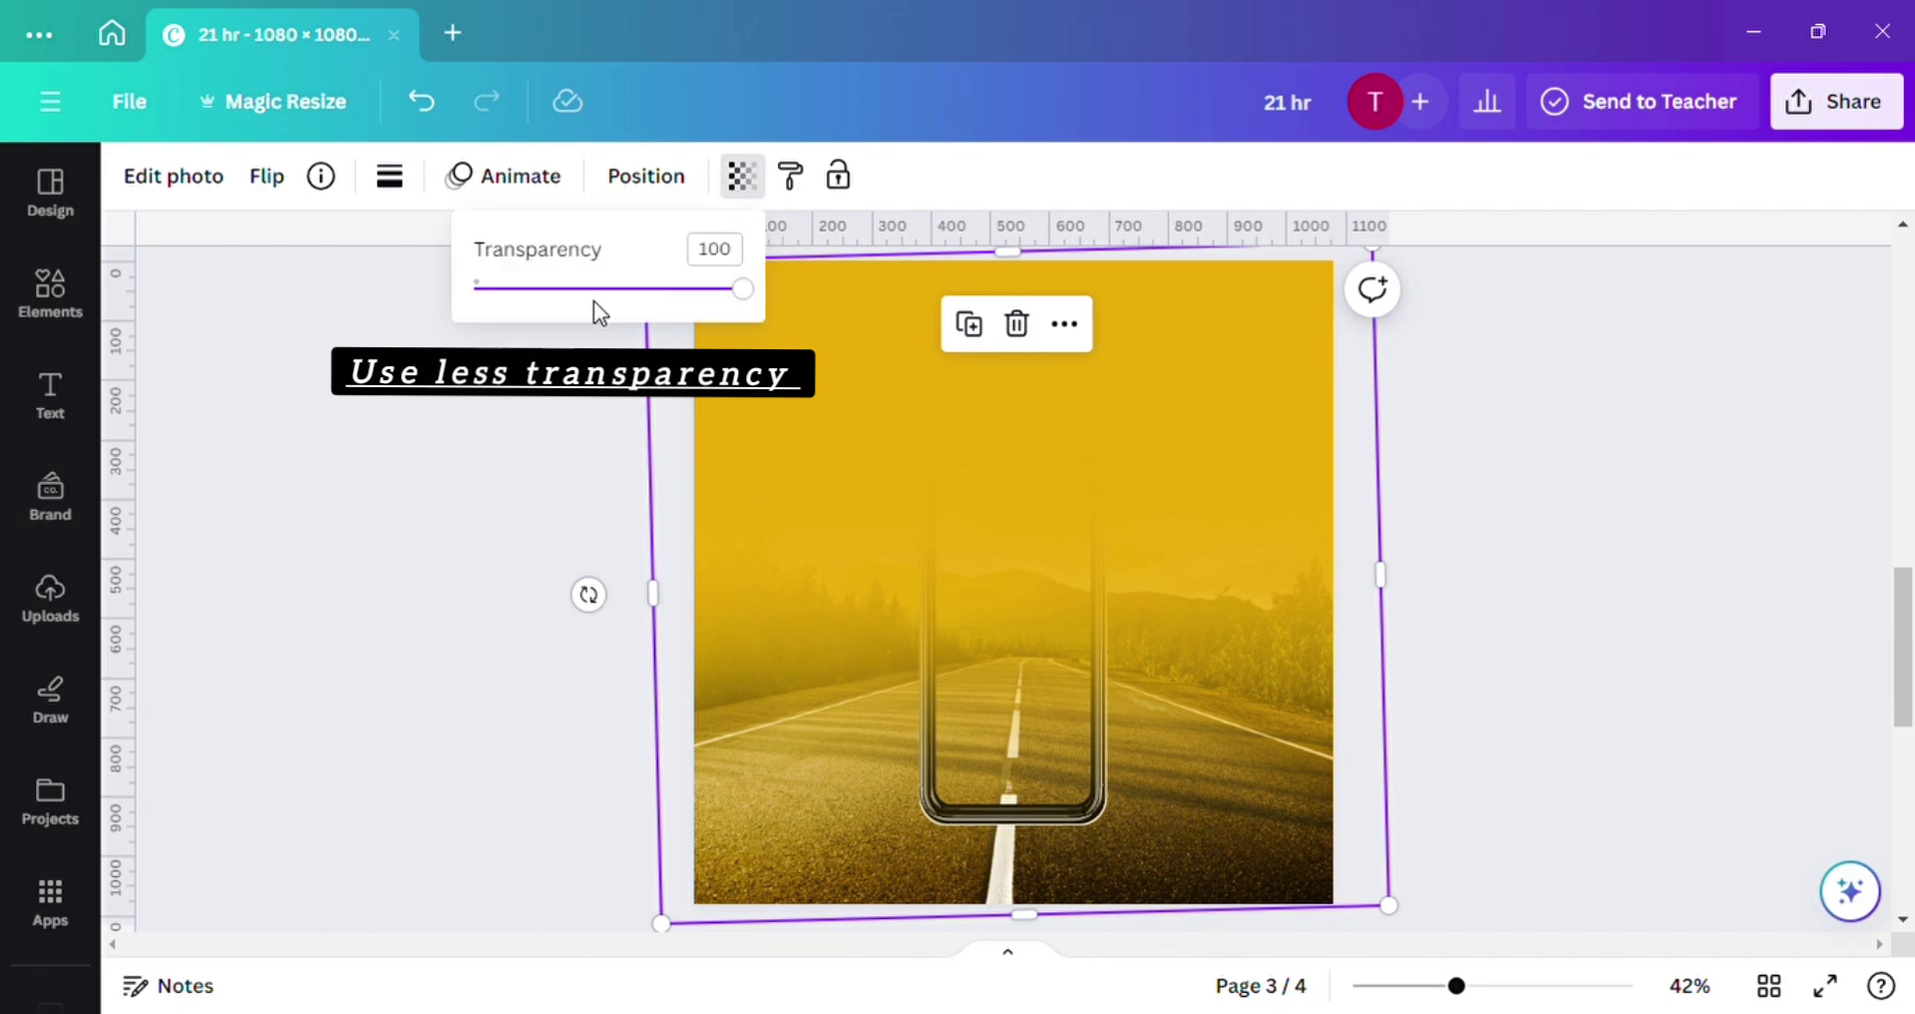
drag(594, 301, 641, 302)
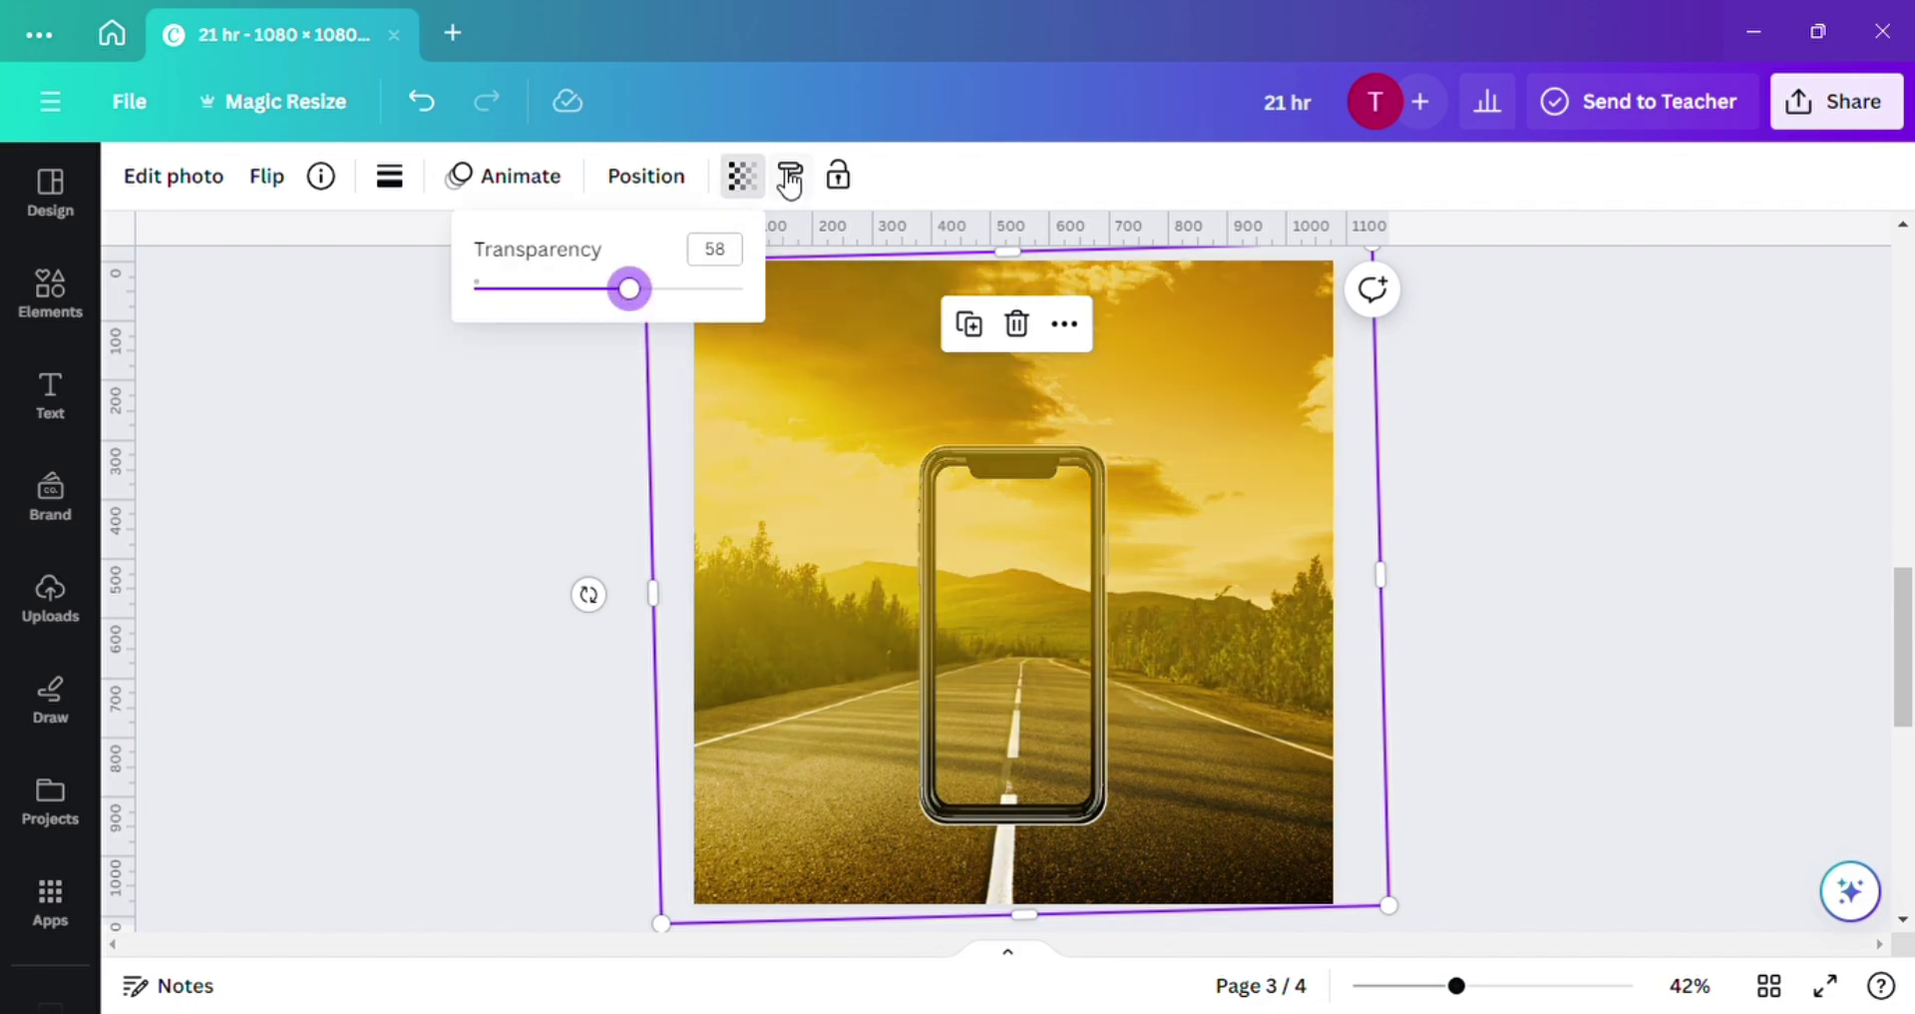
click(652, 179)
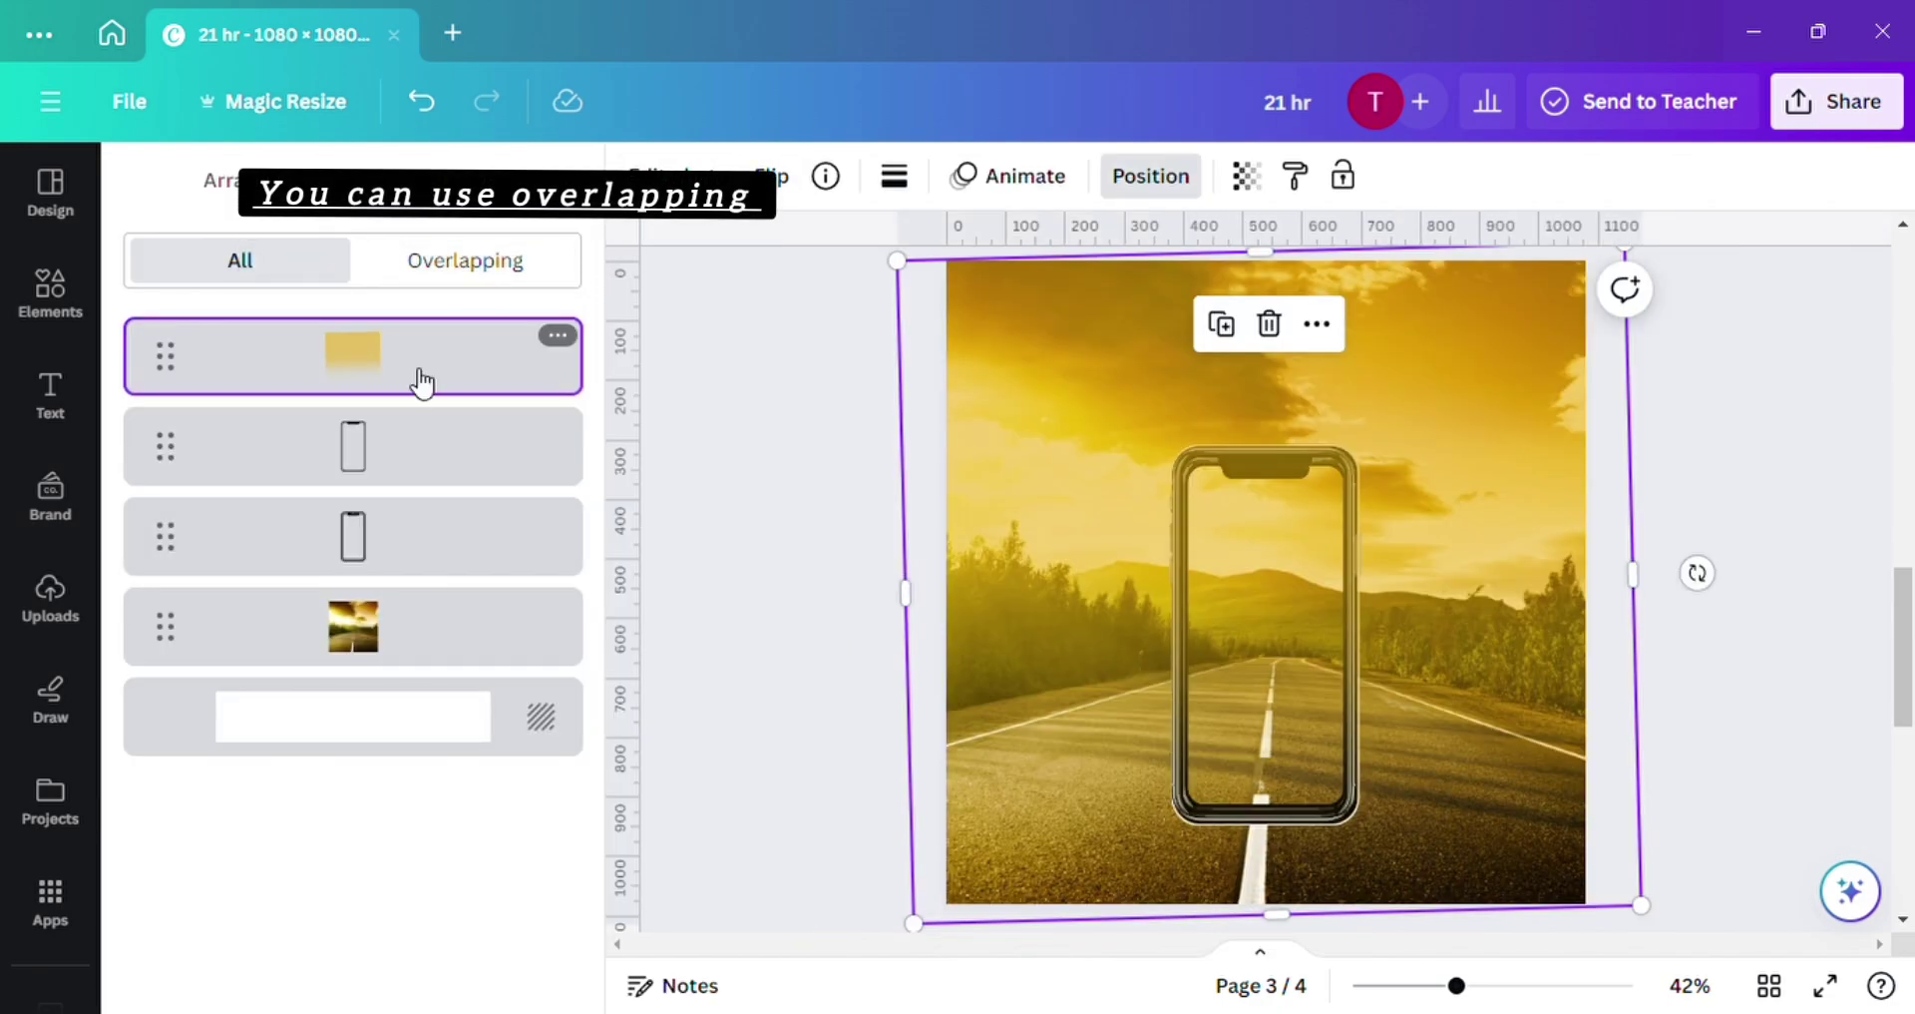
drag(421, 381, 431, 596)
click(735, 612)
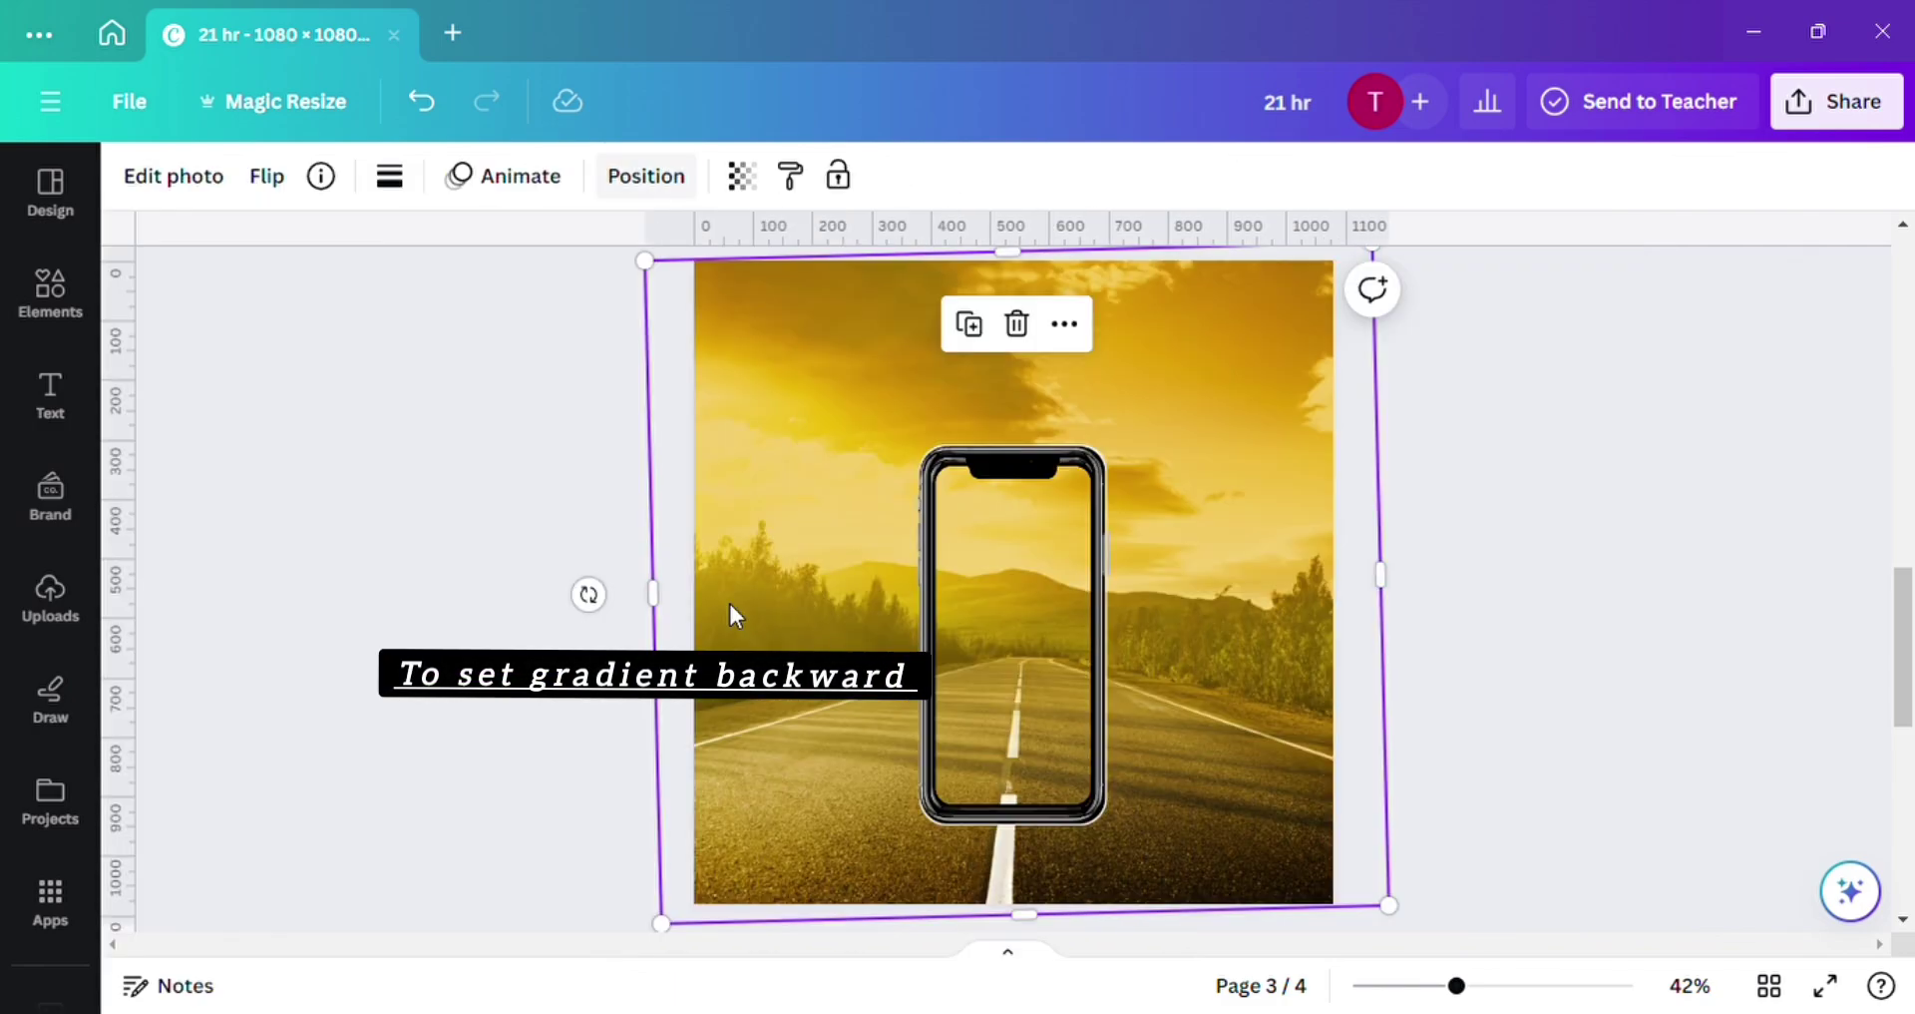
Place a copy of the smaller yellow gradient from page 2 over the road near the bottom of page 3.
click(1512, 601)
scroll(1512, 601, up, 5)
click(1221, 467)
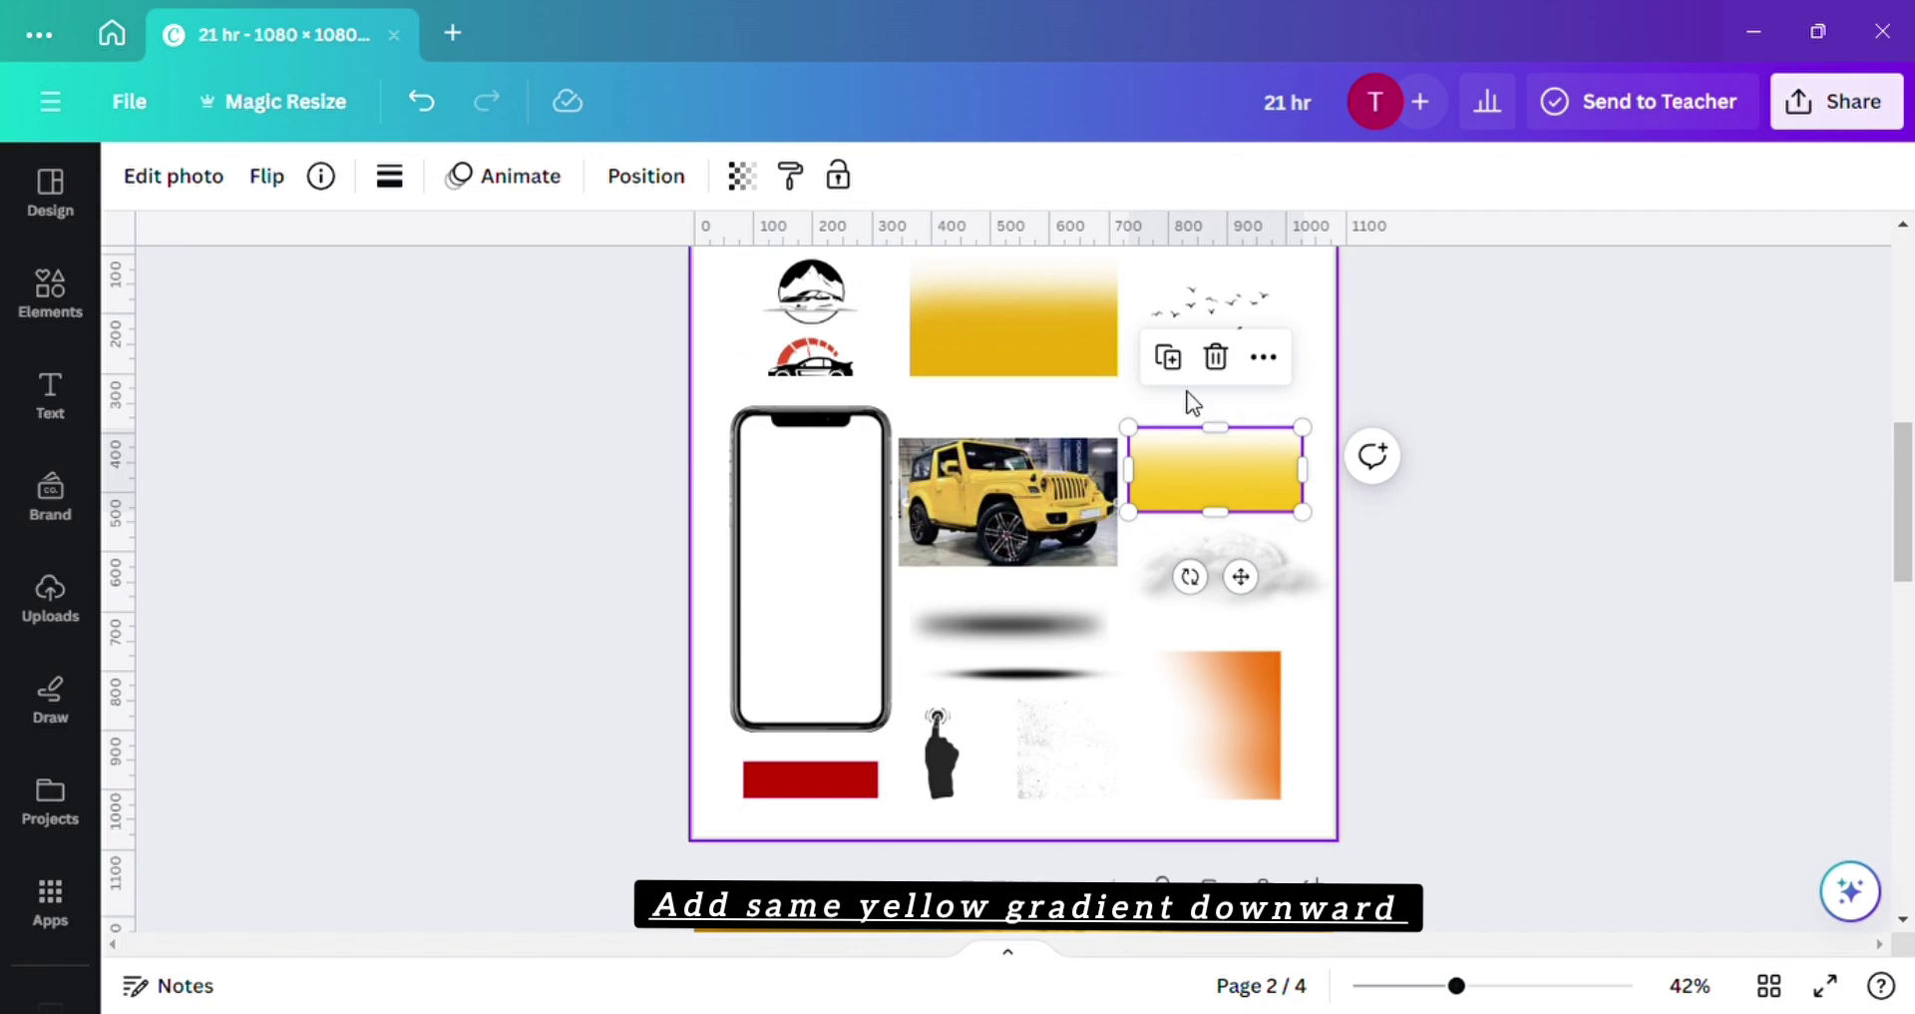
drag(1210, 470, 1097, 803)
scroll(1095, 796, down, 3)
drag(1082, 517, 884, 882)
scroll(1048, 780, down, 3)
scroll(884, 881, down, 2)
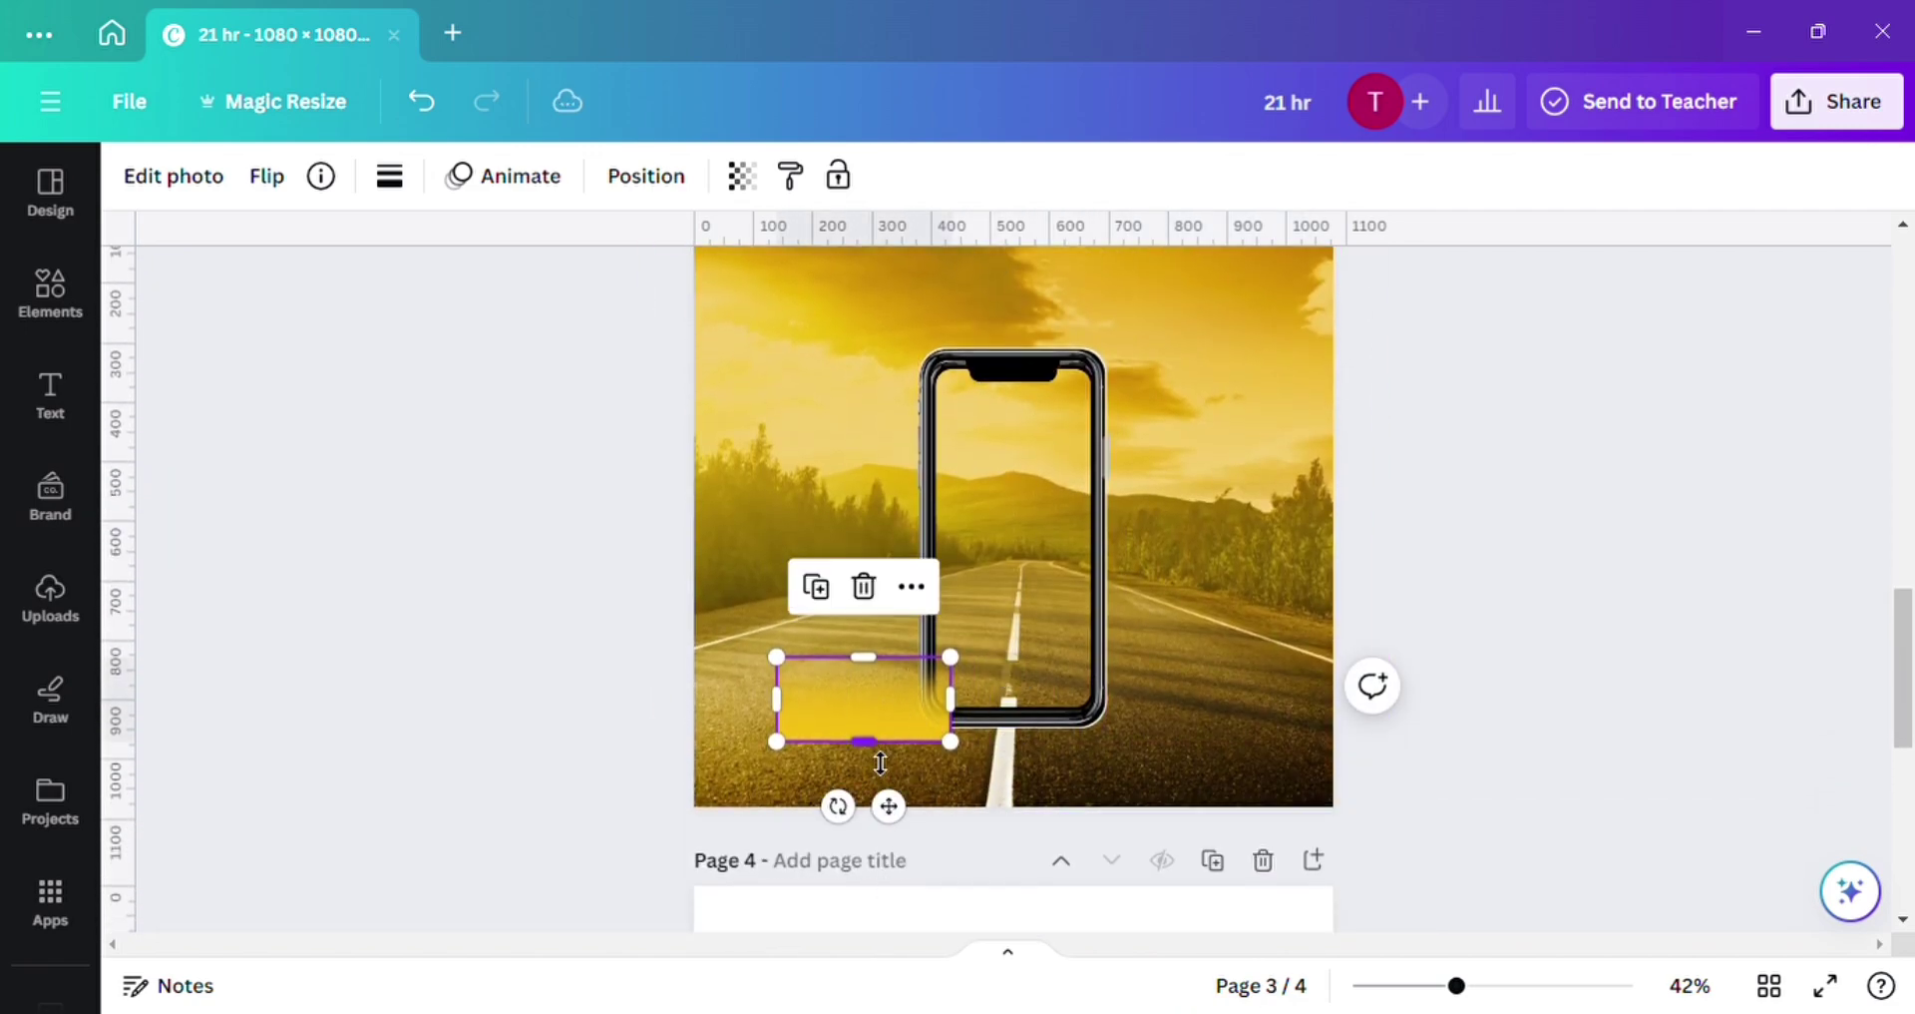
Enlarge the yellow gradient to the poster's full width across its lower half and move its layer behind both phone layers.
drag(954, 743, 1346, 932)
drag(1201, 745, 1126, 631)
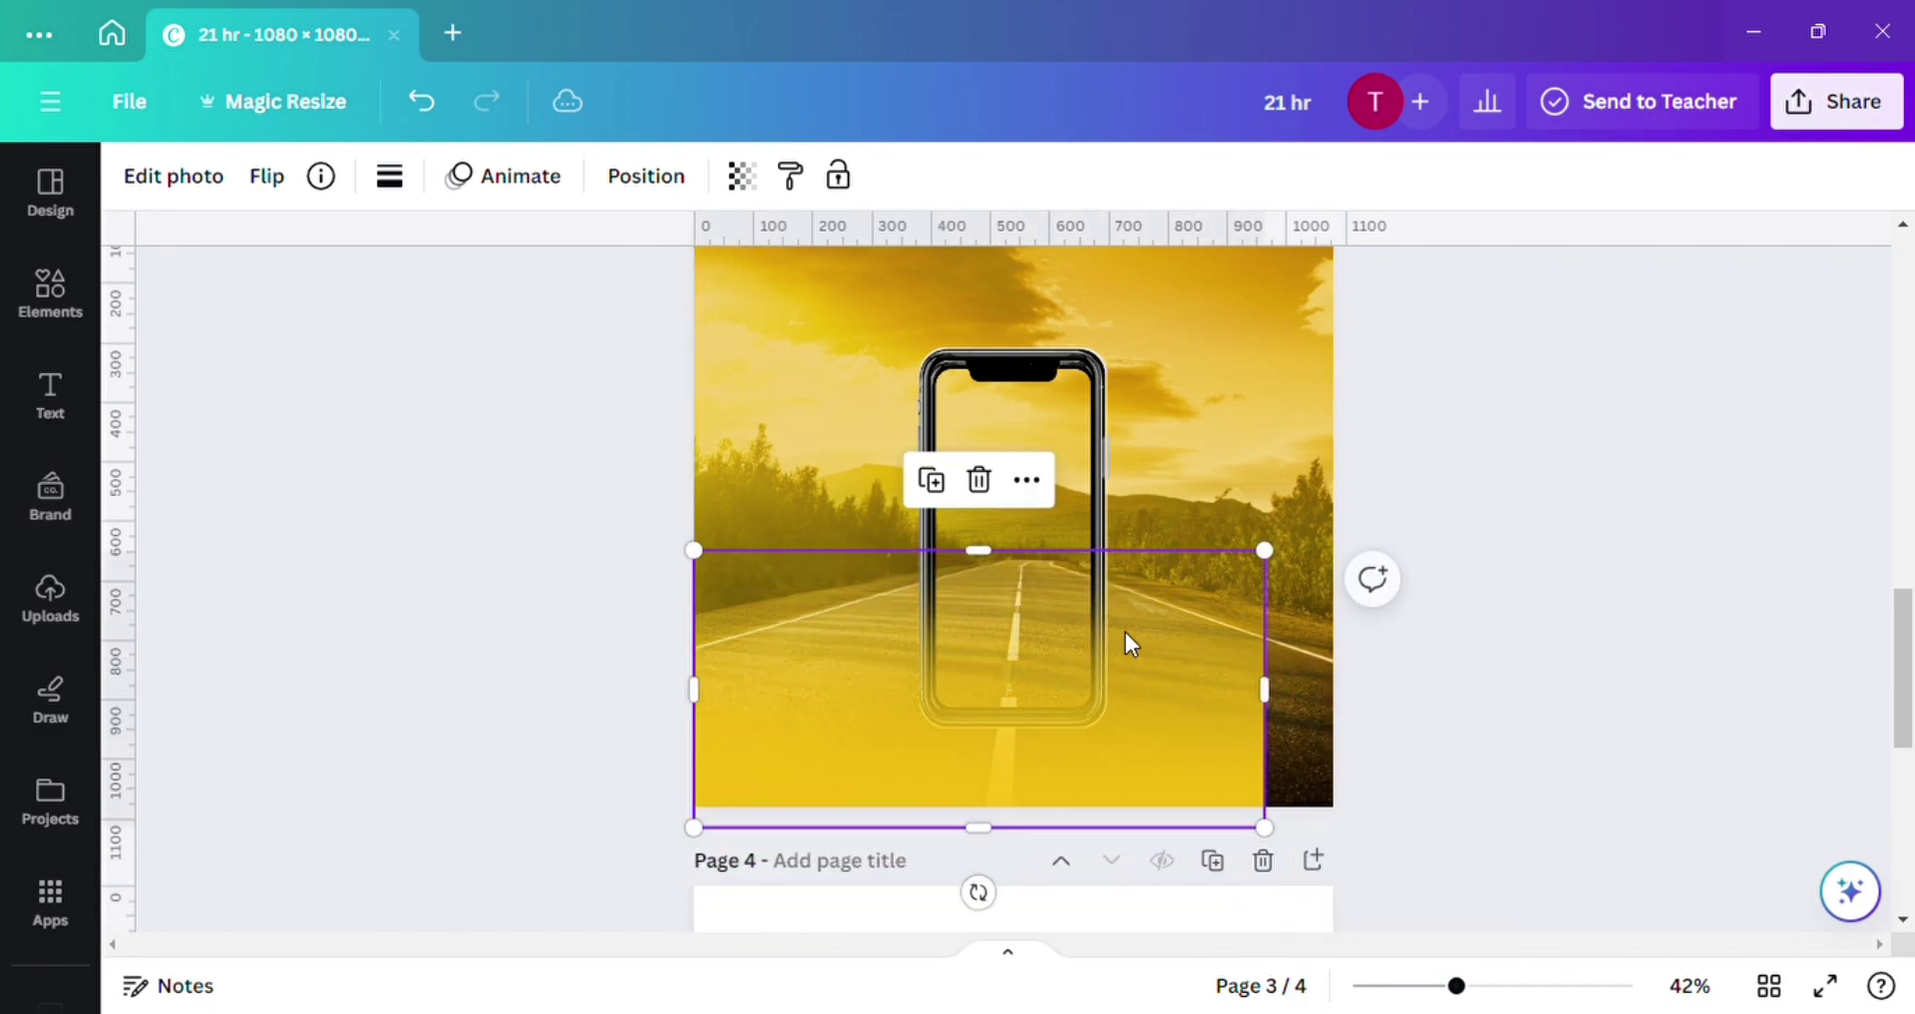
drag(1287, 558, 1357, 528)
click(1470, 446)
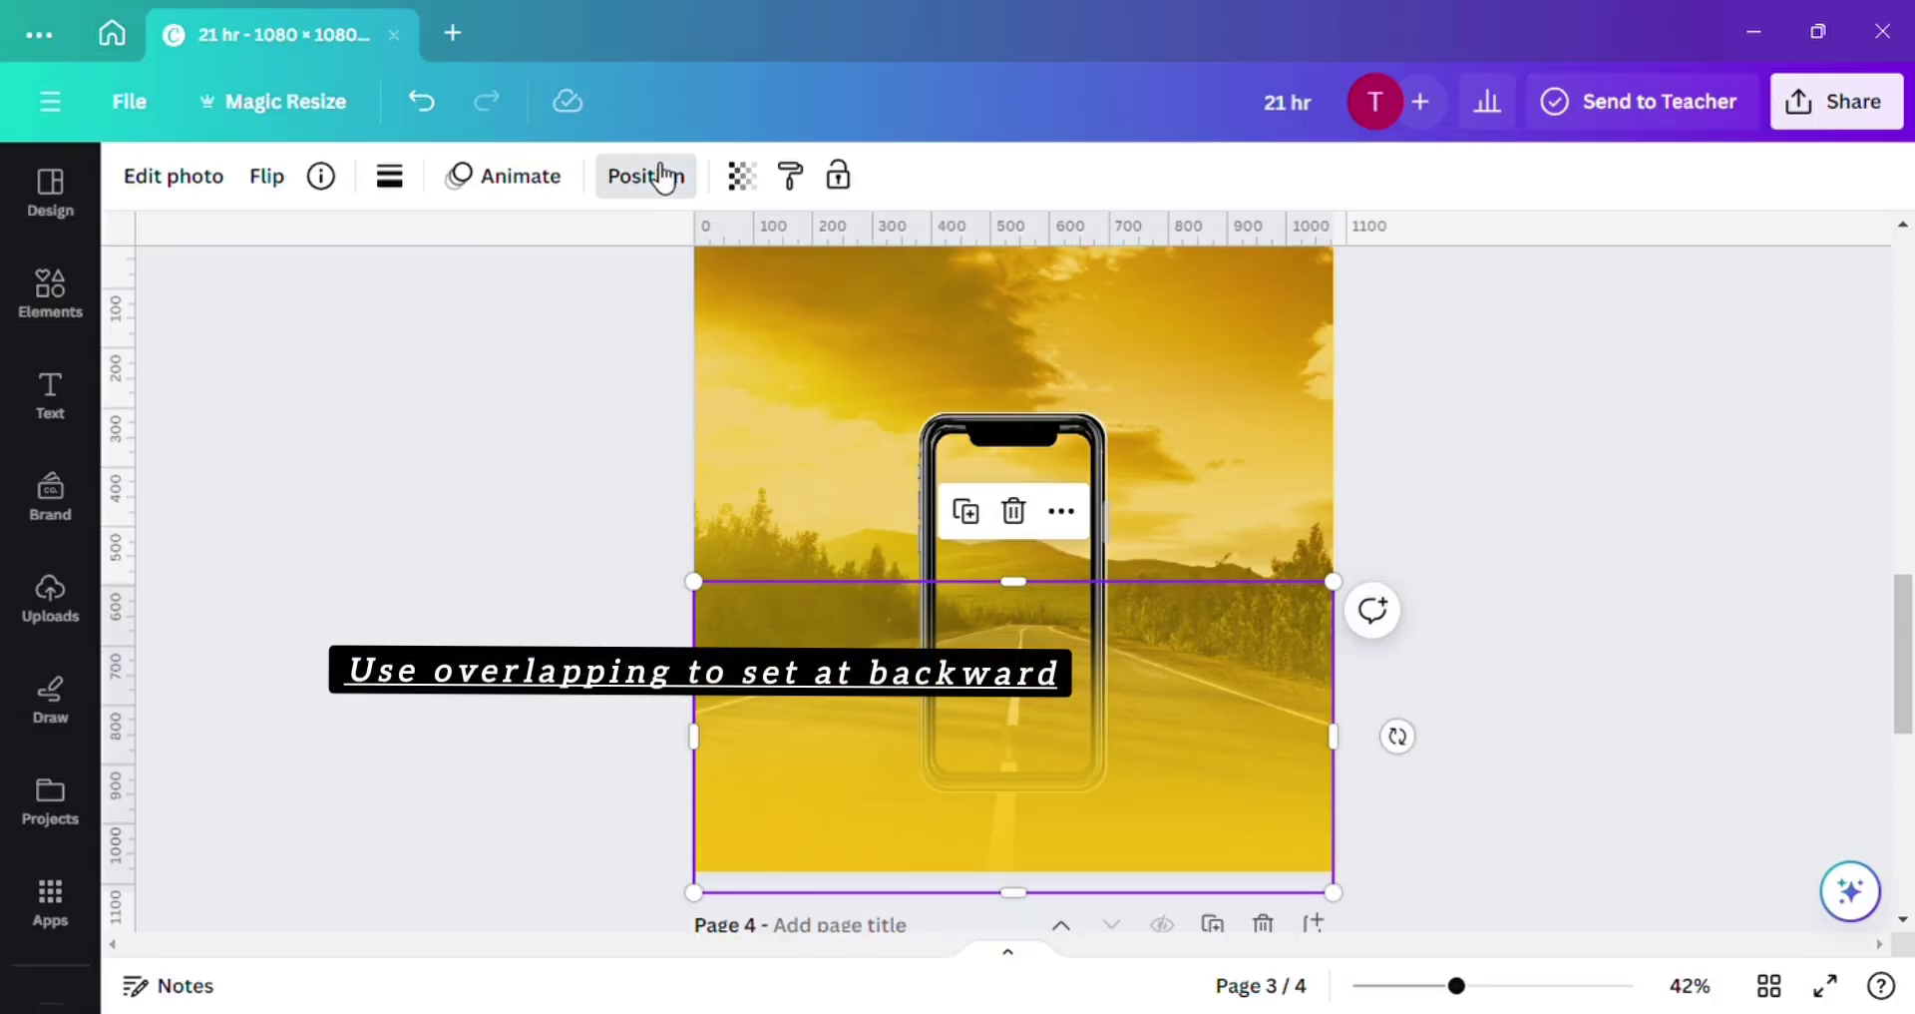
click(650, 176)
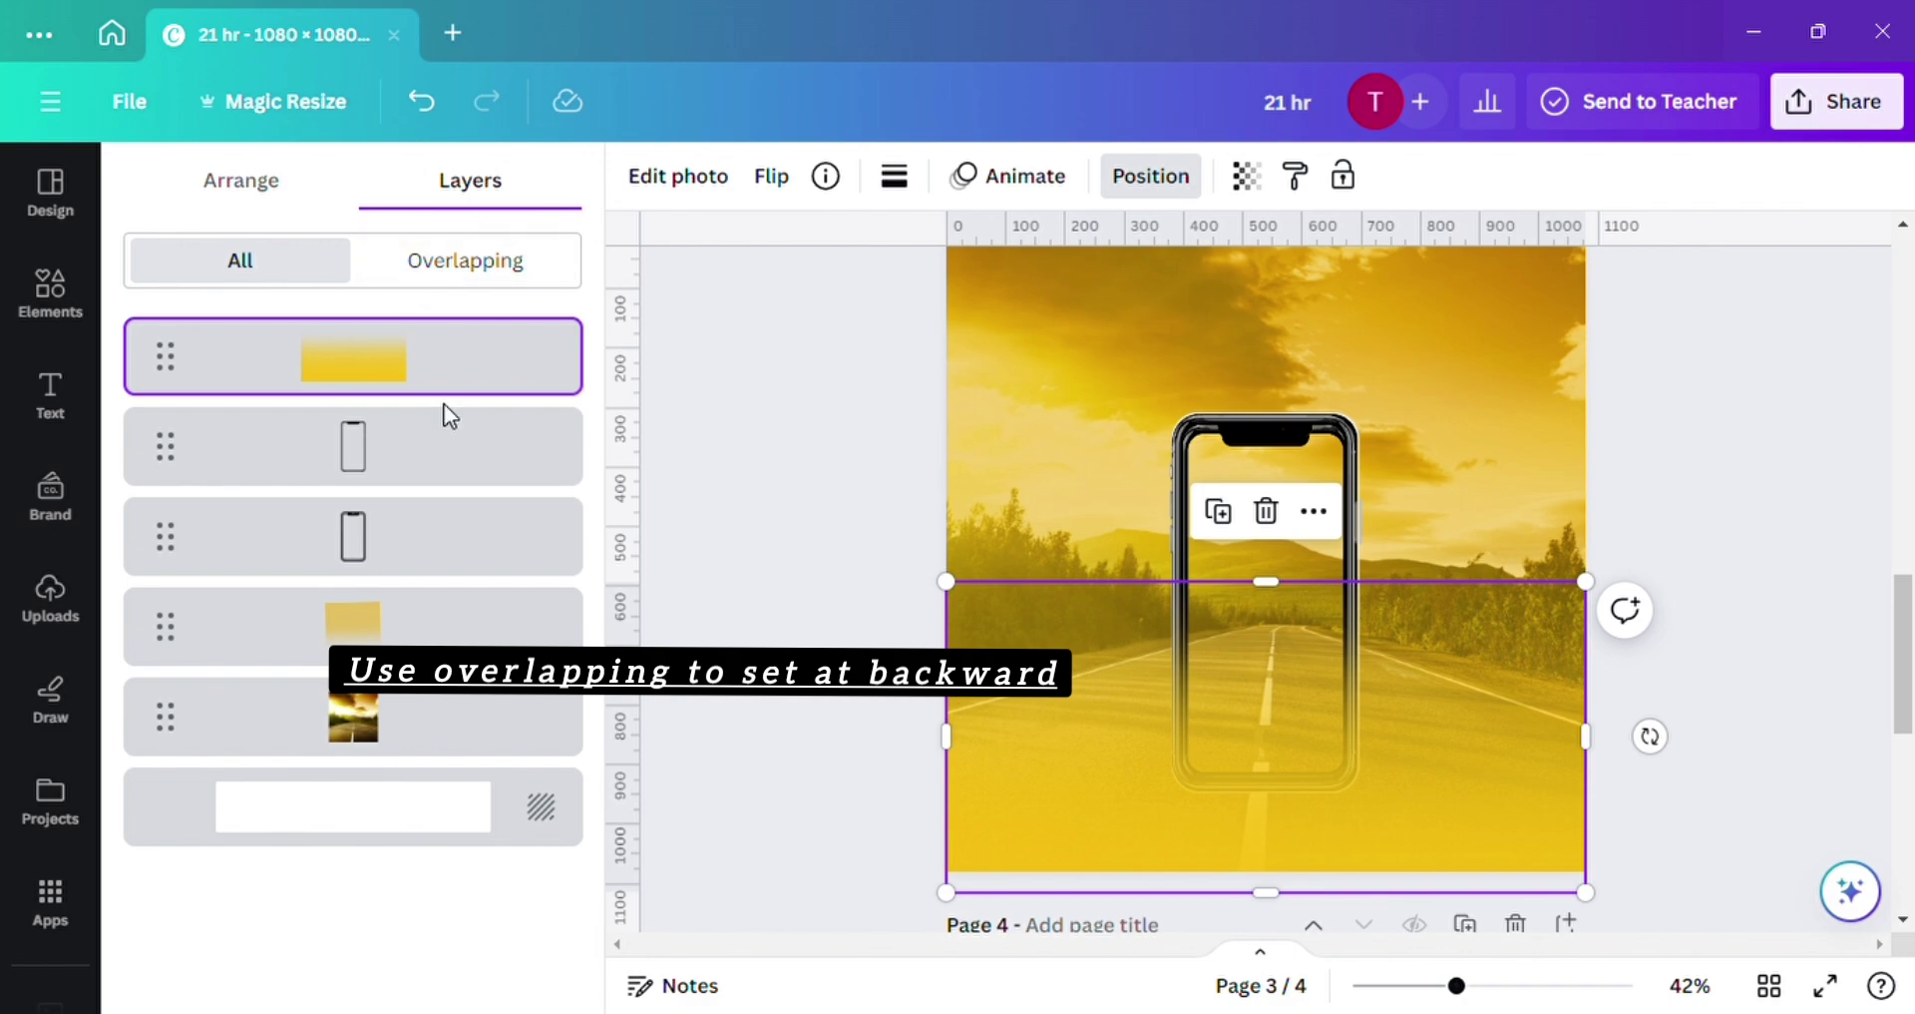
drag(458, 385, 446, 587)
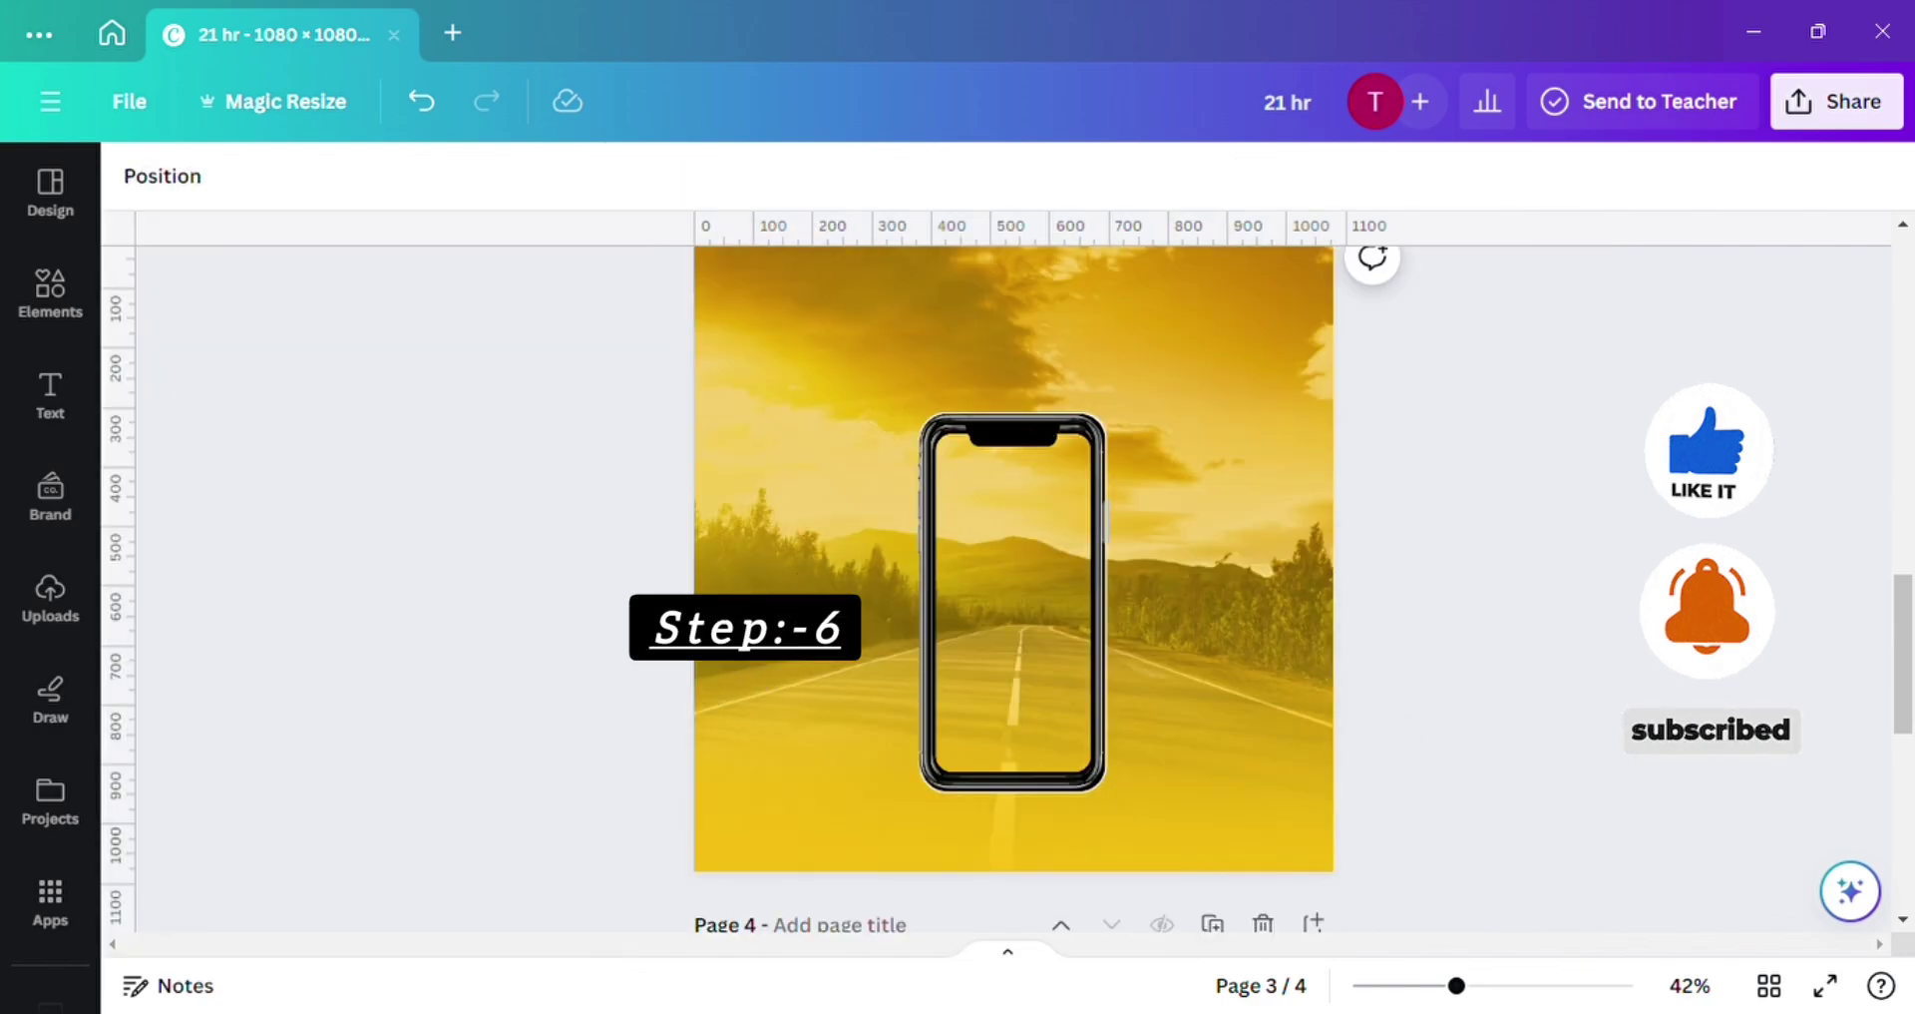
Place a copy of the yellow car photo from page 2 over the phone on page 3.
scroll(1470, 419, up, 5)
scroll(1471, 419, up, 5)
click(1060, 494)
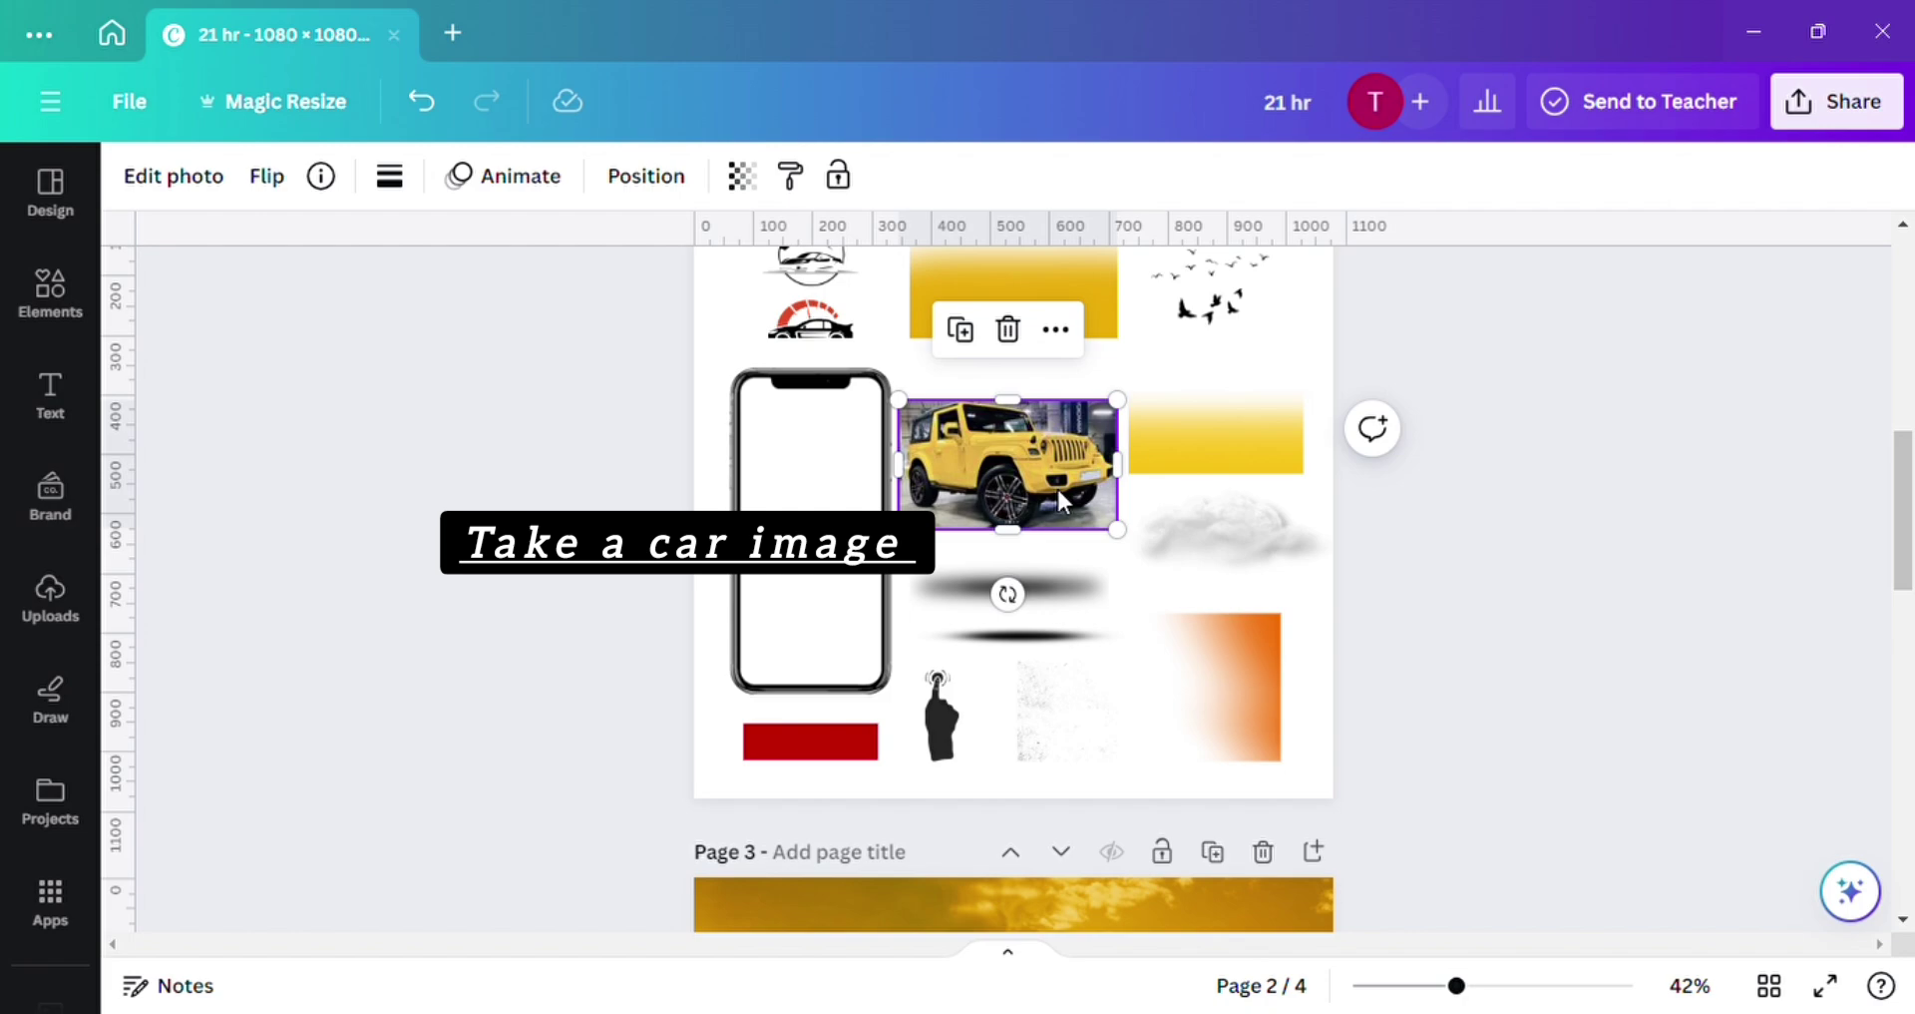
click(961, 330)
drag(989, 493, 1015, 973)
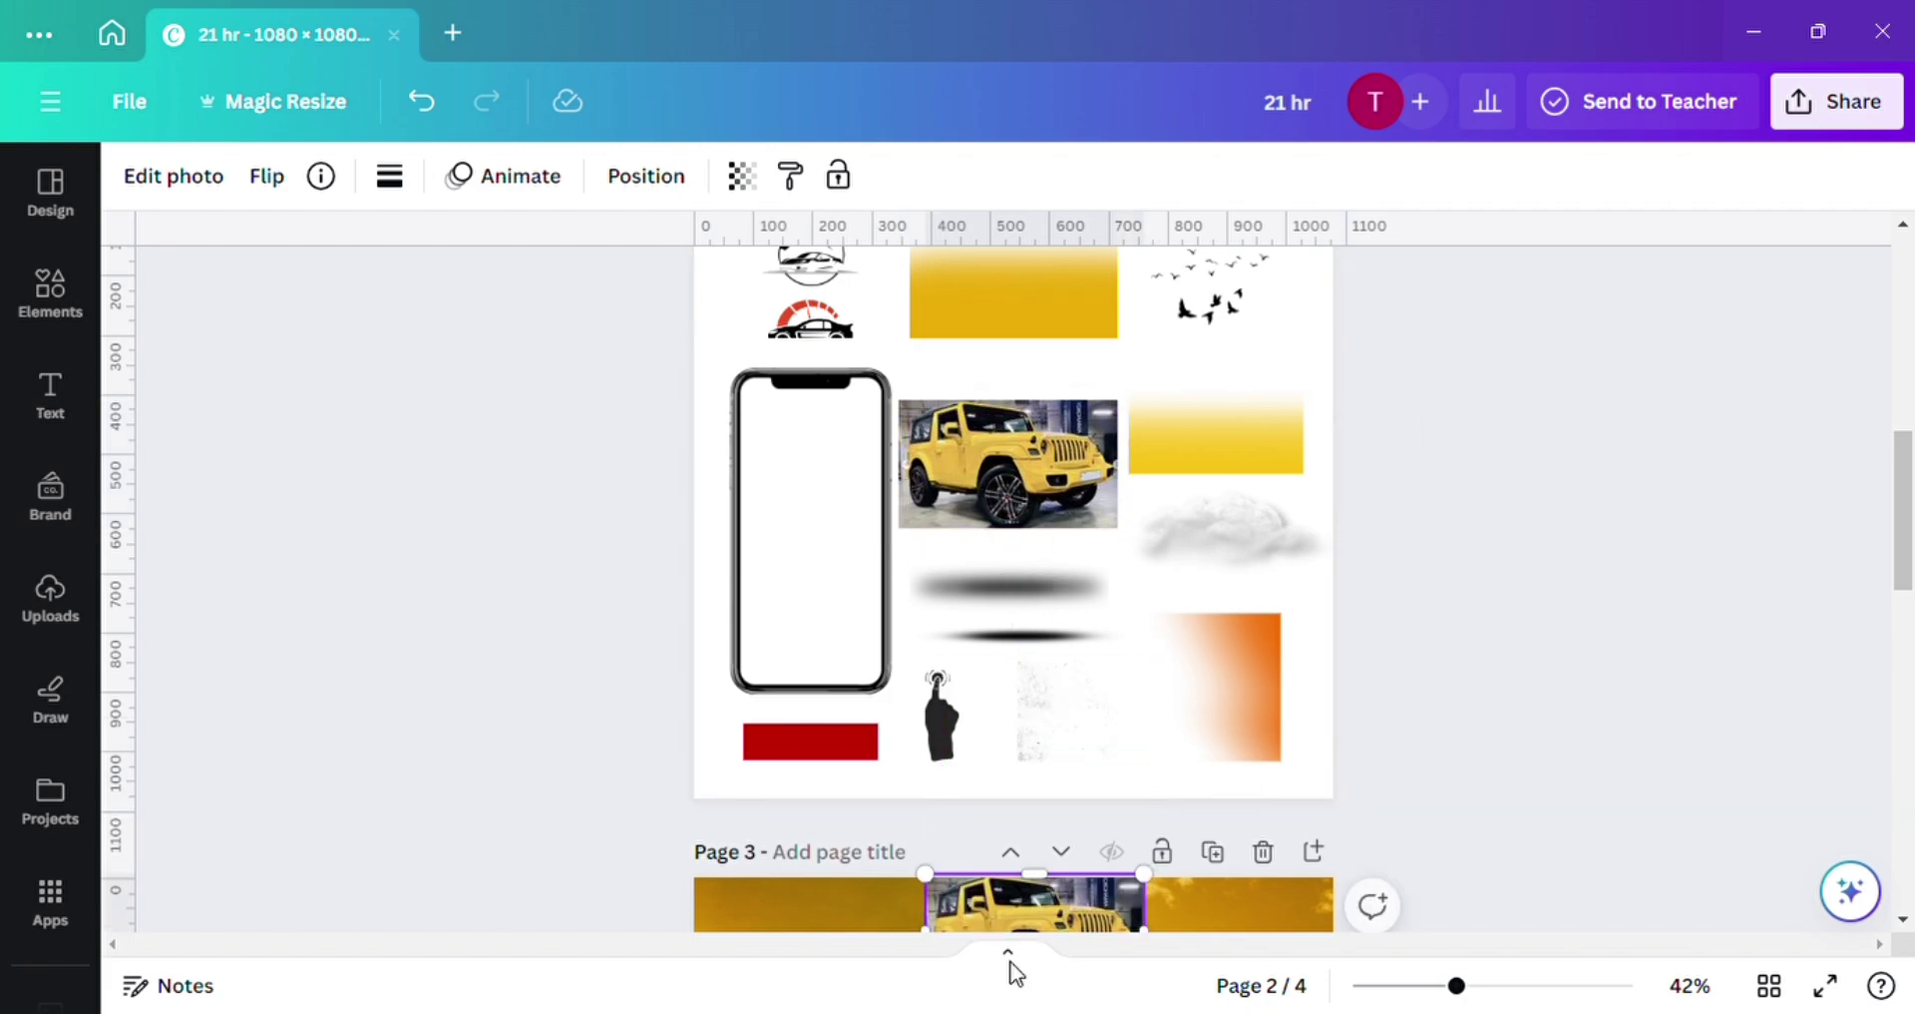
scroll(1057, 855, down, 4)
drag(1044, 533, 977, 883)
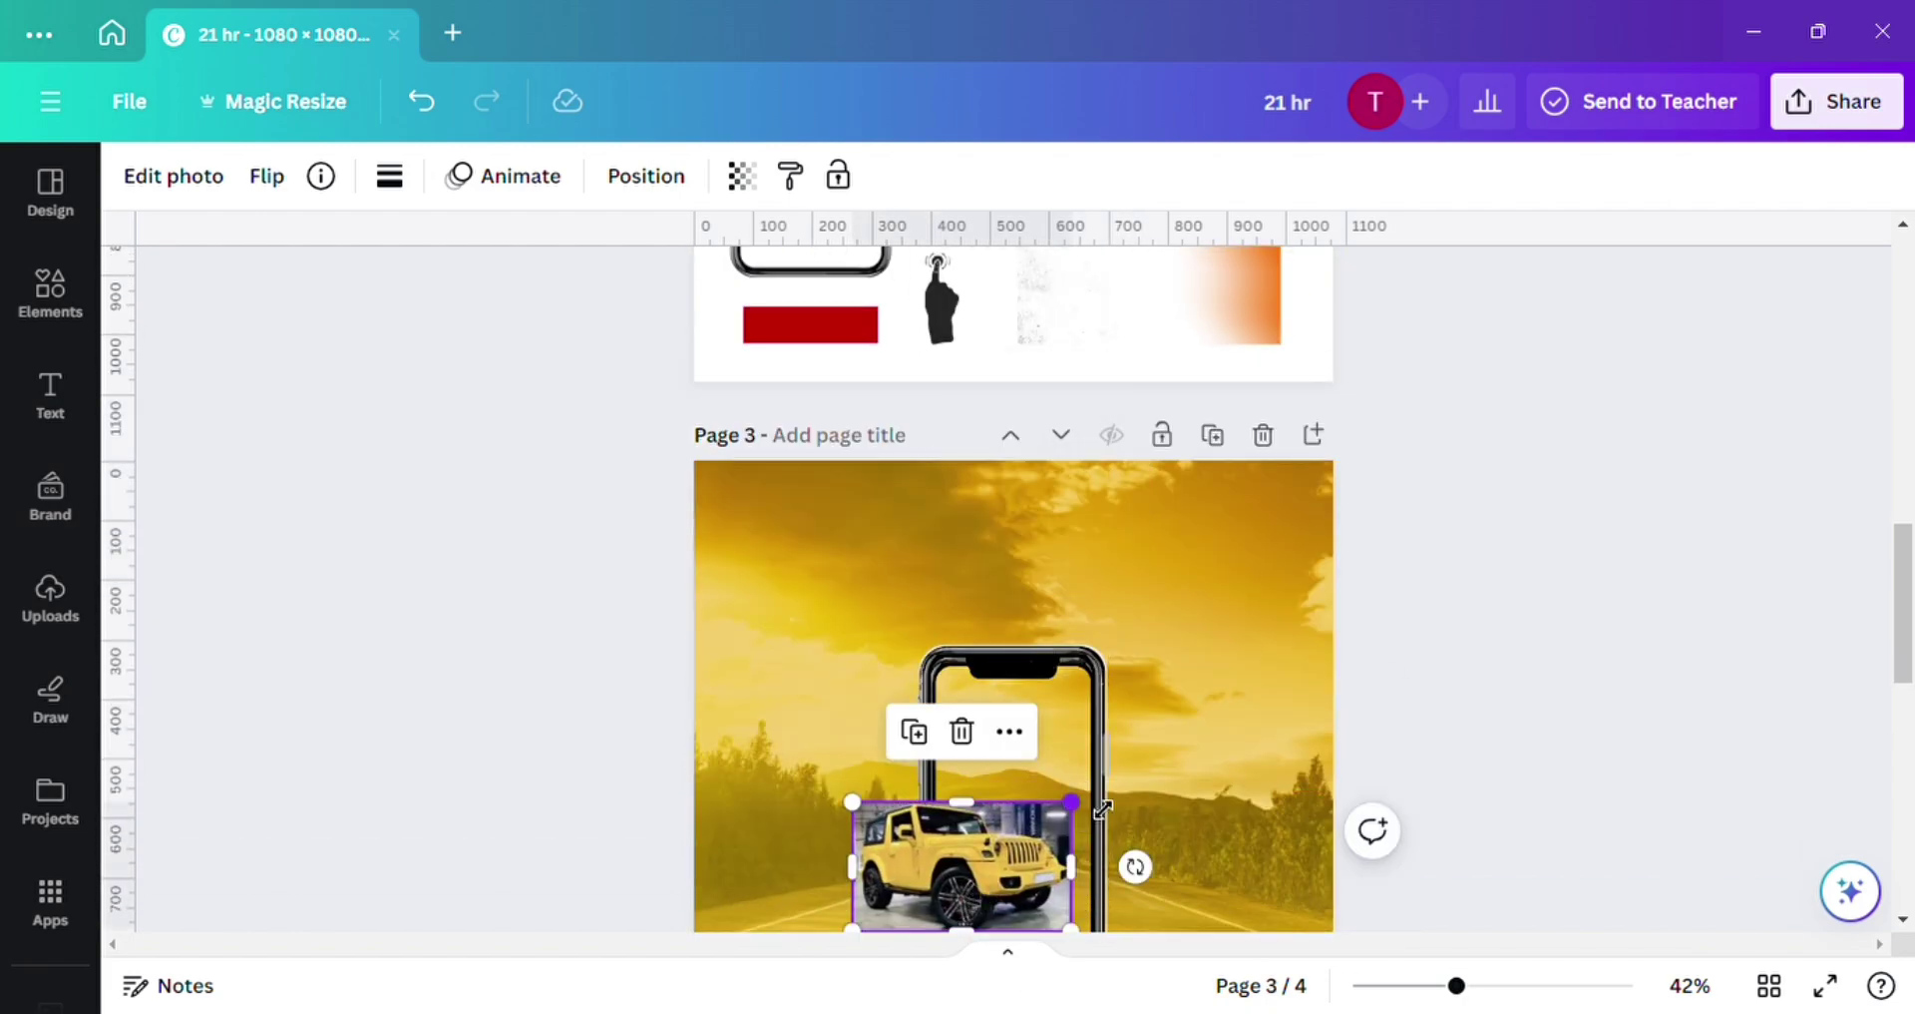
Enlarge the car photo to most of the poster's width and centre it over the phone.
scroll(1309, 607, down, 3)
drag(1074, 802, 1212, 681)
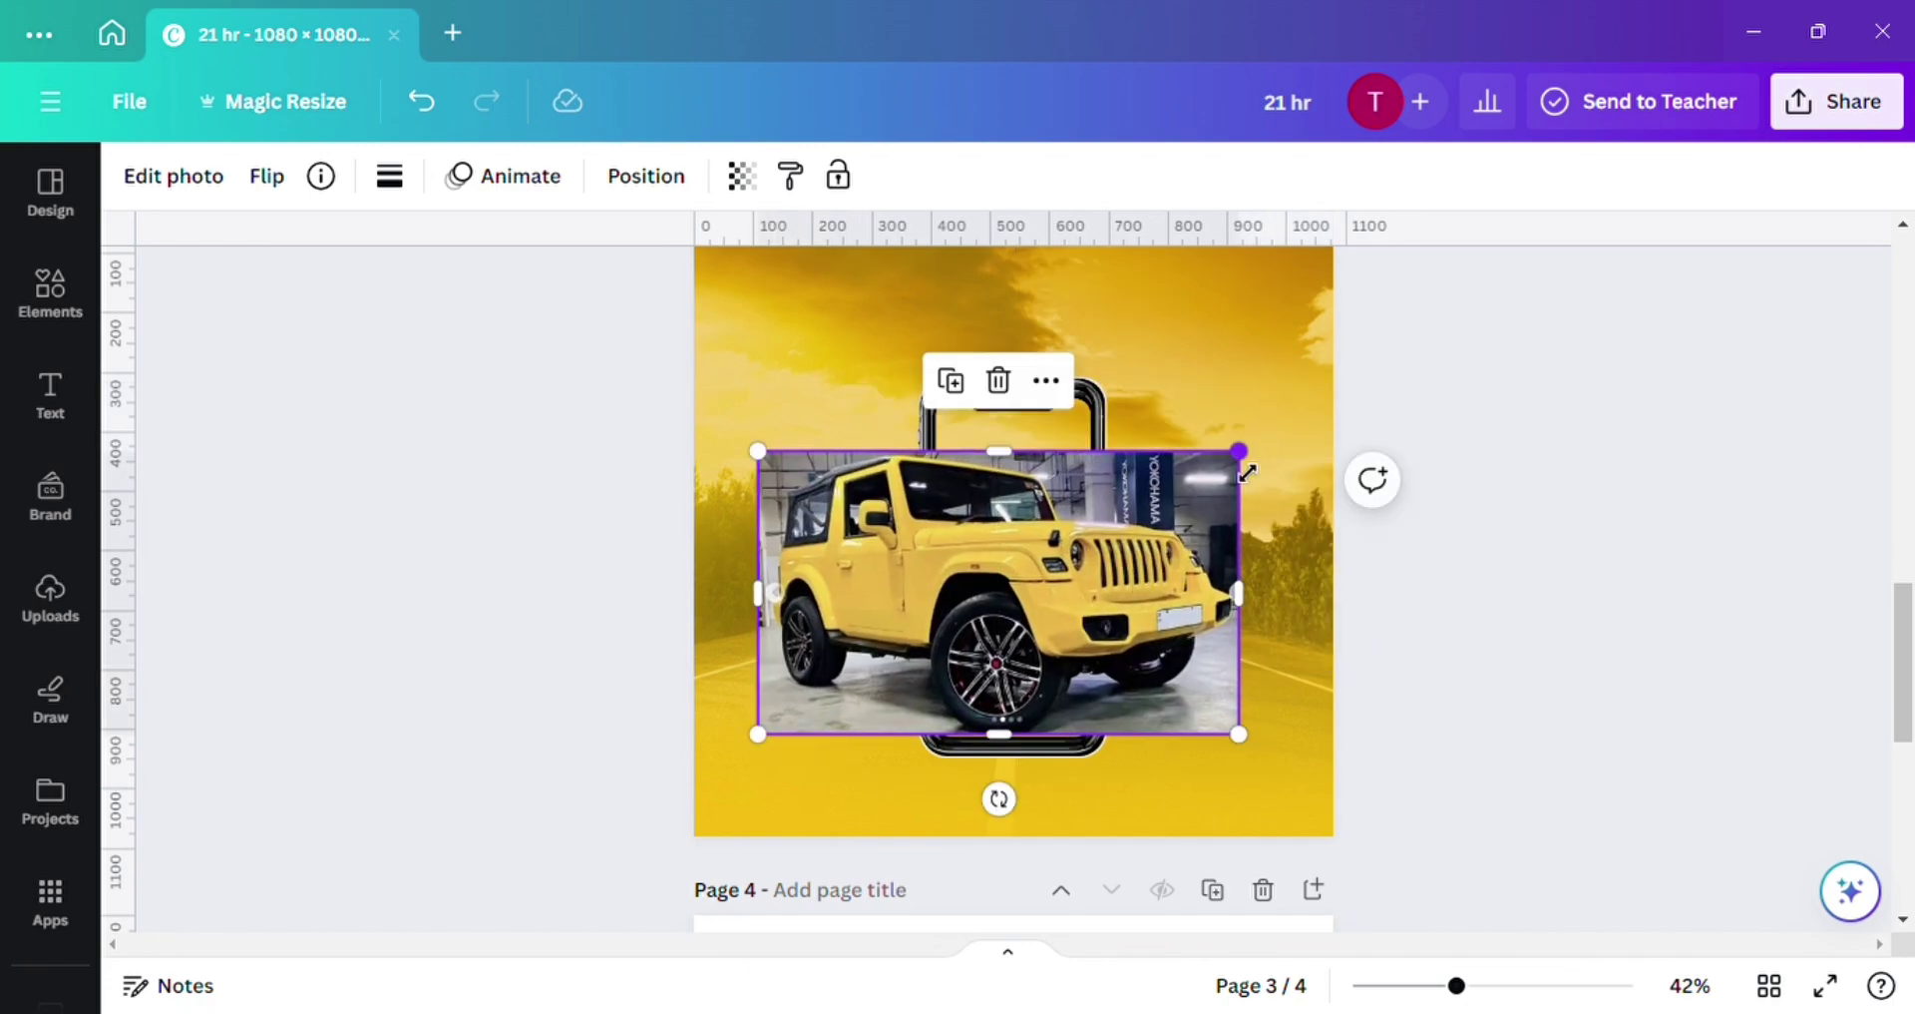
drag(1247, 471, 1295, 421)
drag(1165, 503, 1151, 504)
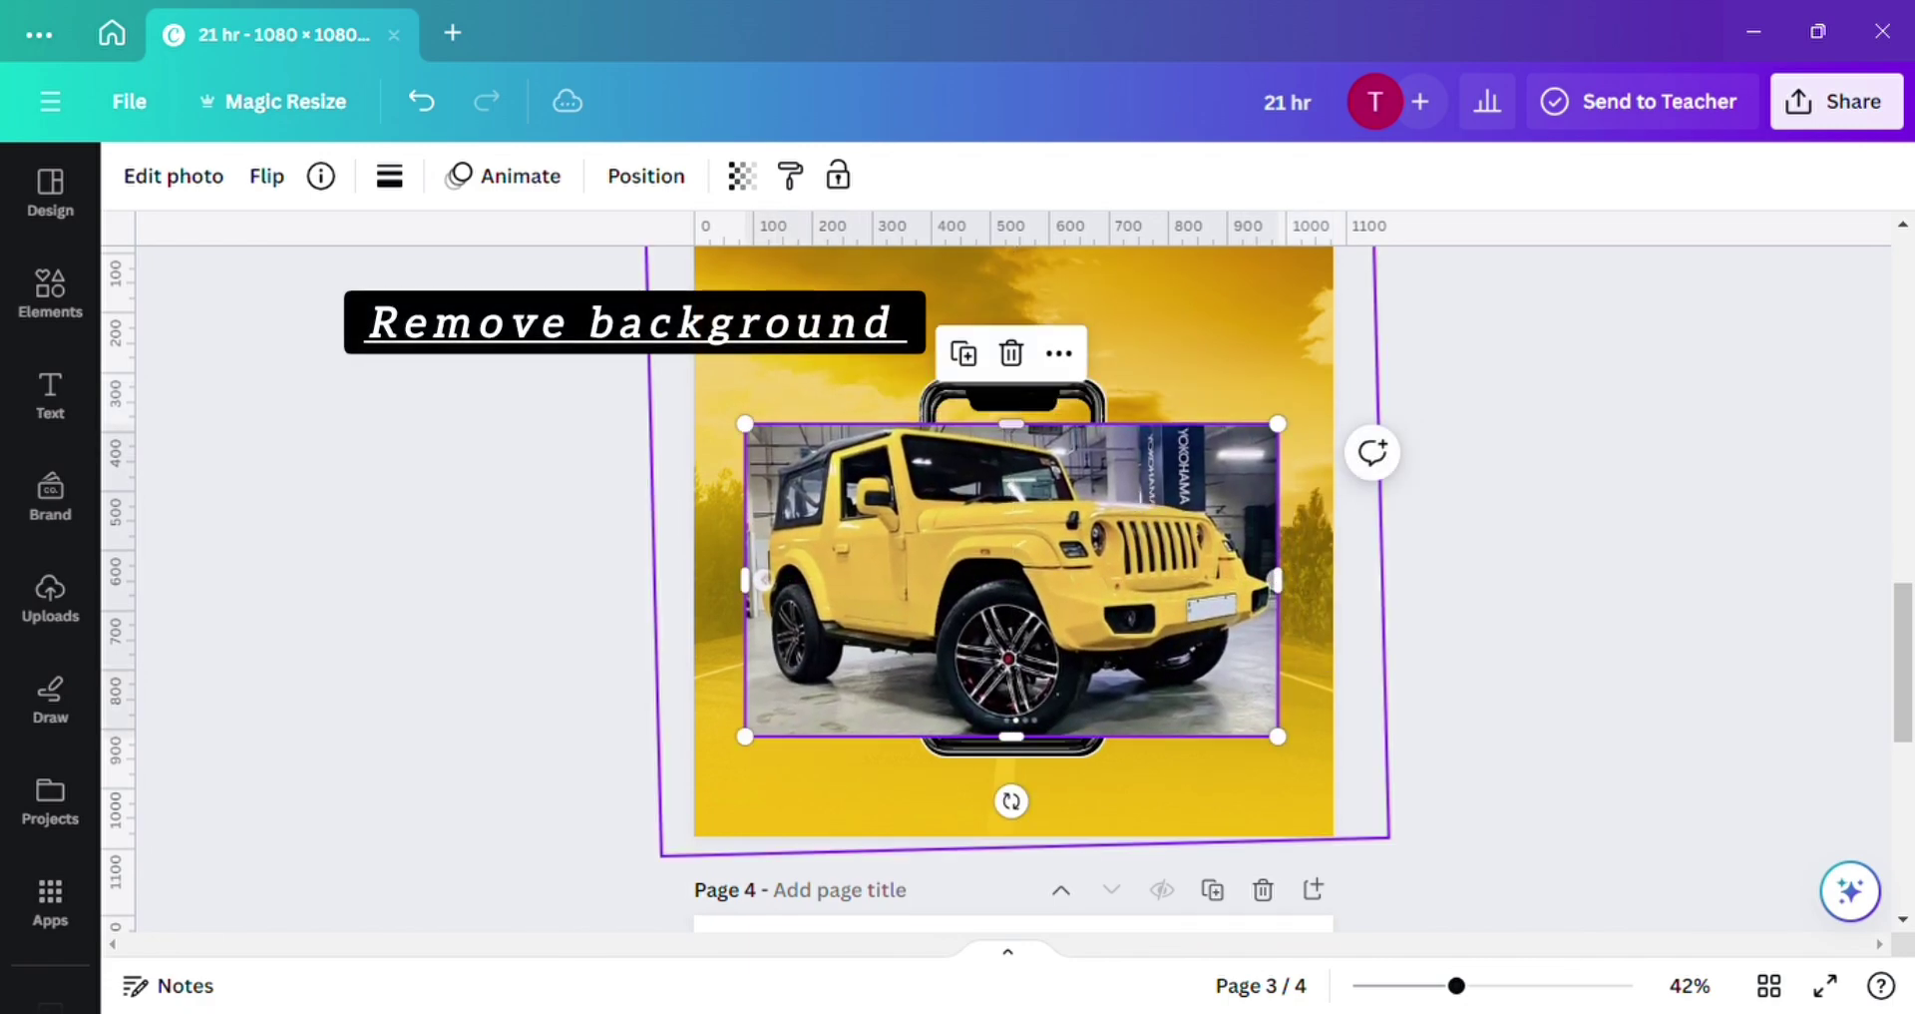
Remove the car photo's background and shrink the cut-out car slightly.
click(187, 188)
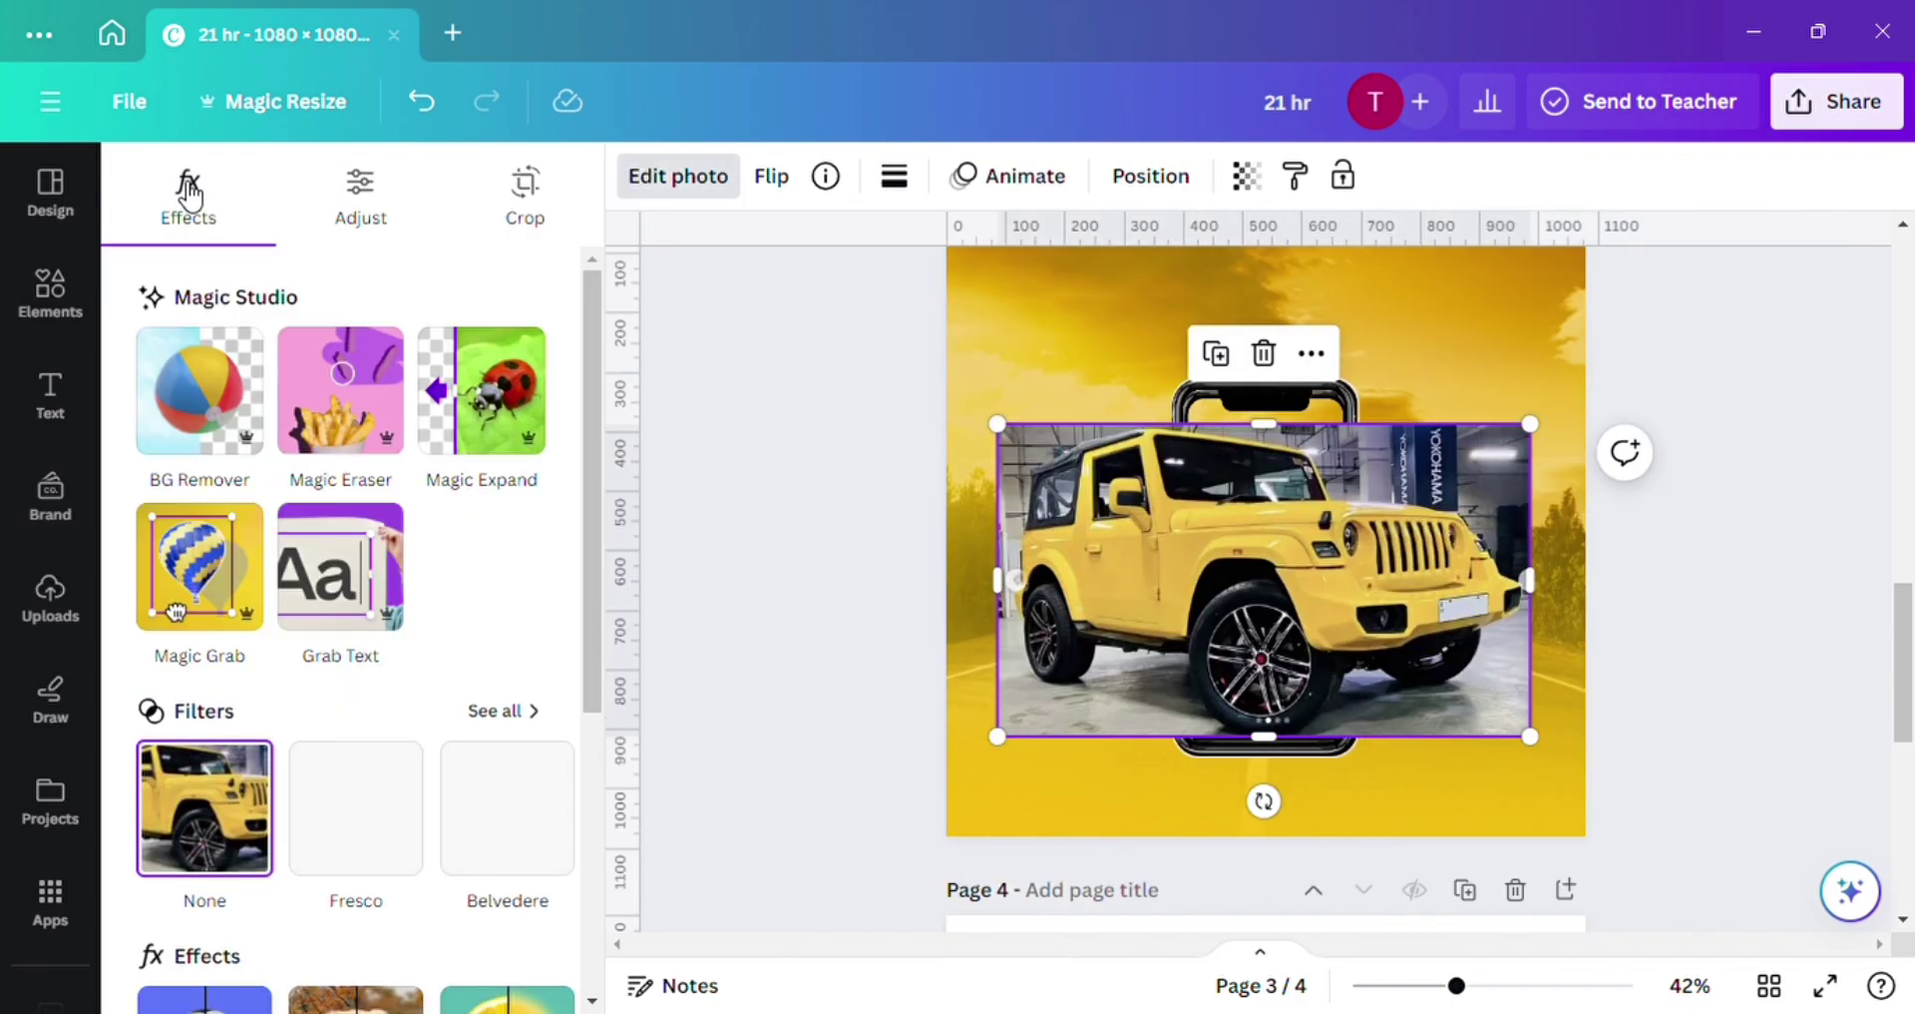
click(199, 389)
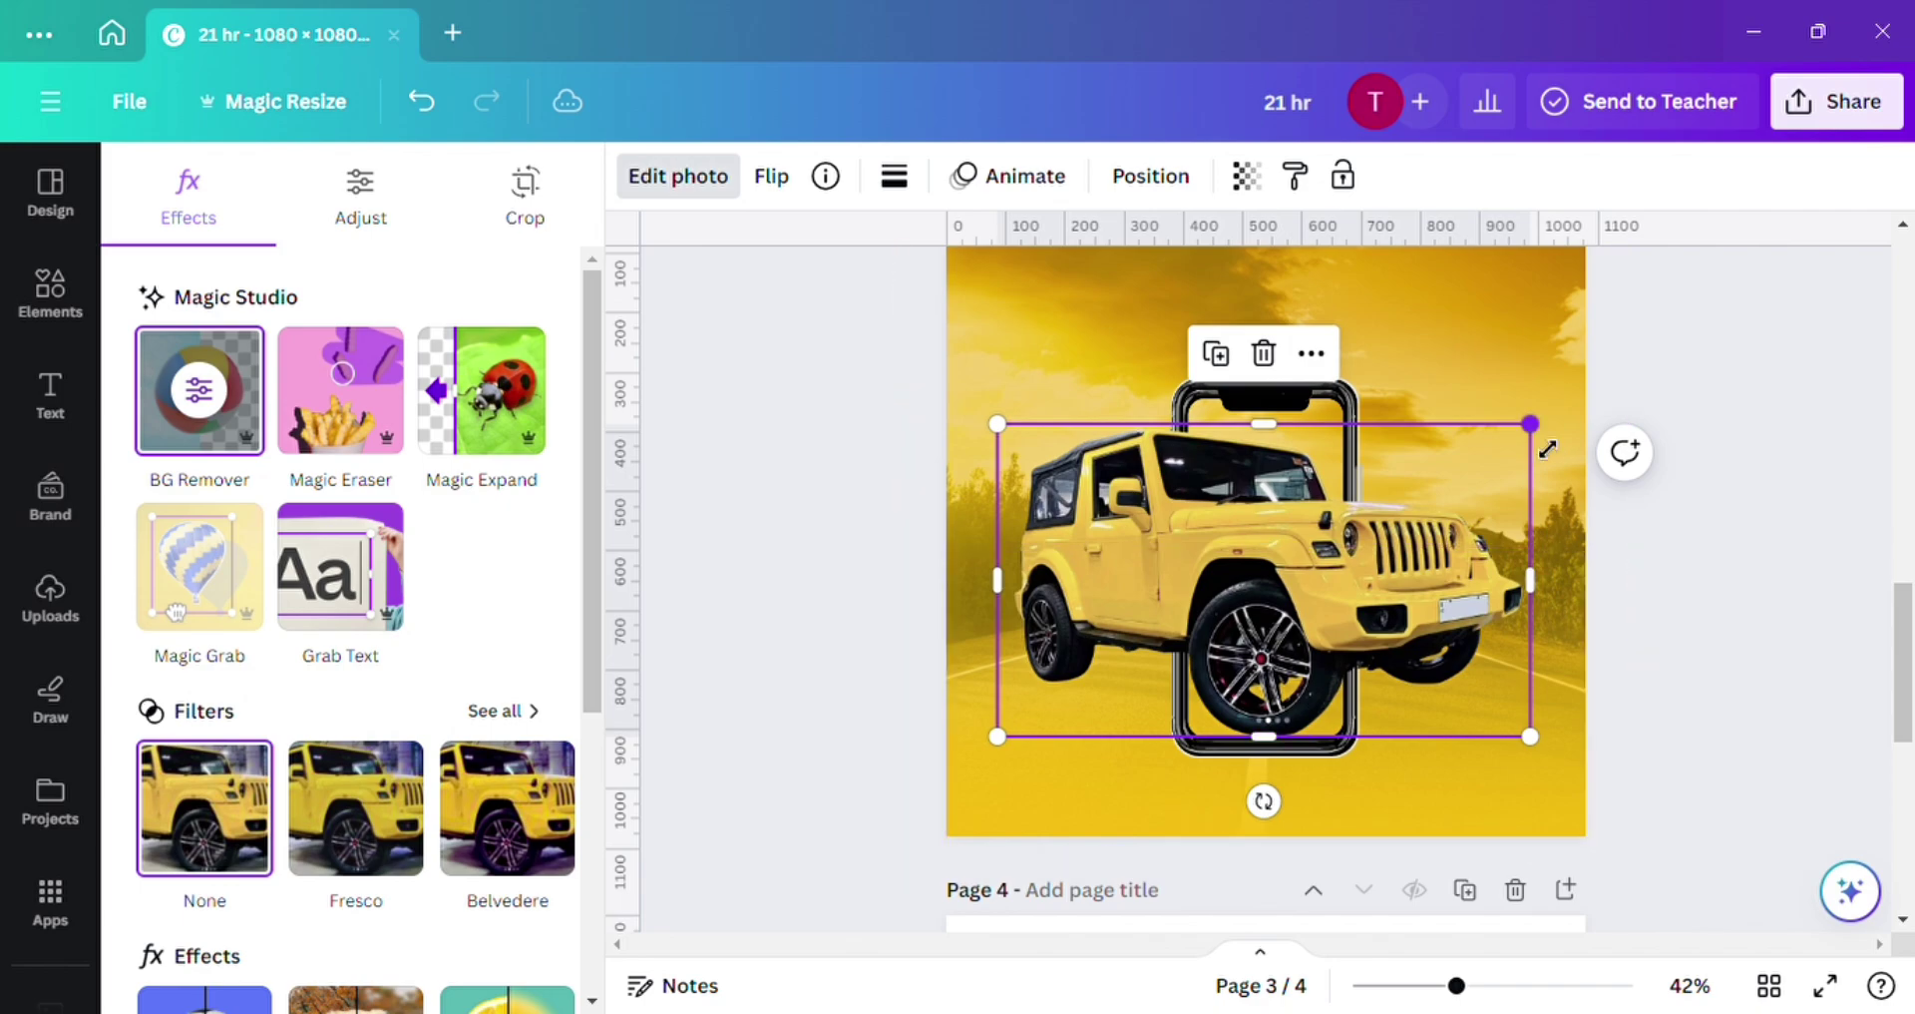
drag(1548, 449, 1554, 468)
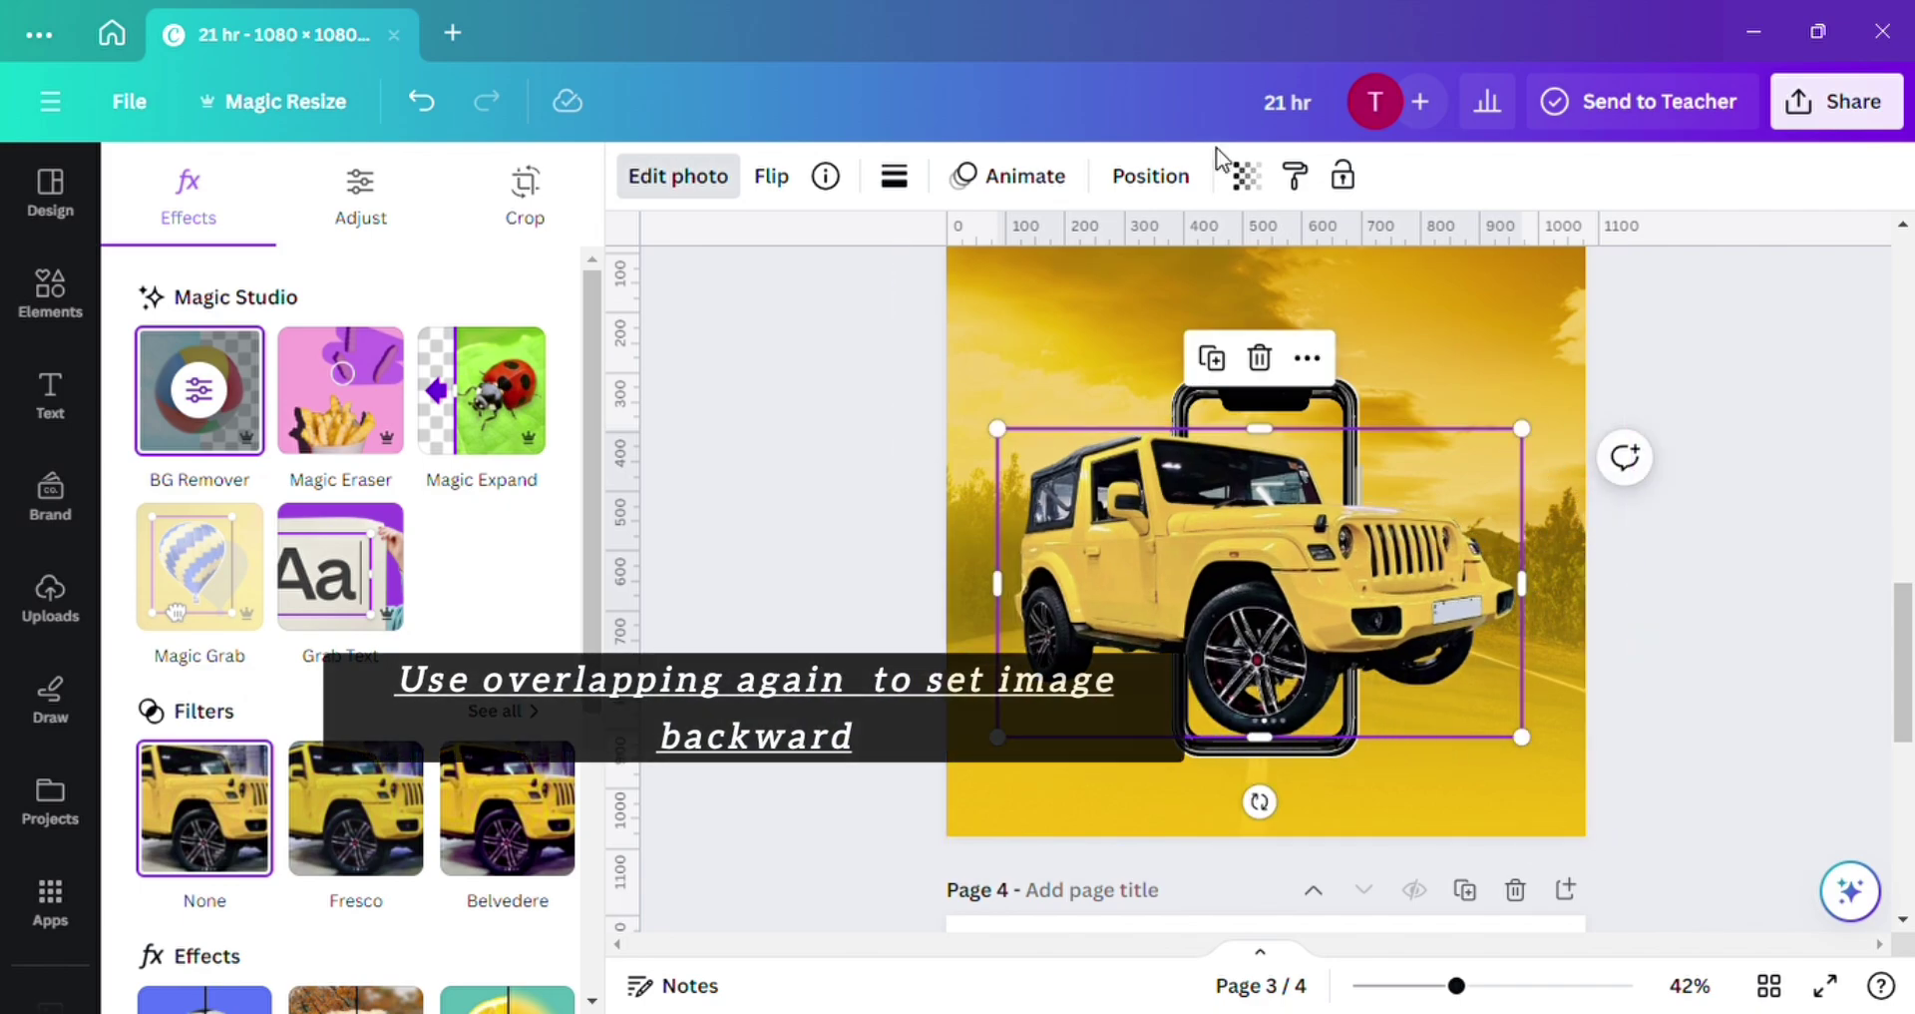
Move the car behind both phone layers and overlay an aligned duplicate cropped to the car's front part.
click(1194, 185)
drag(459, 377, 475, 578)
click(1213, 361)
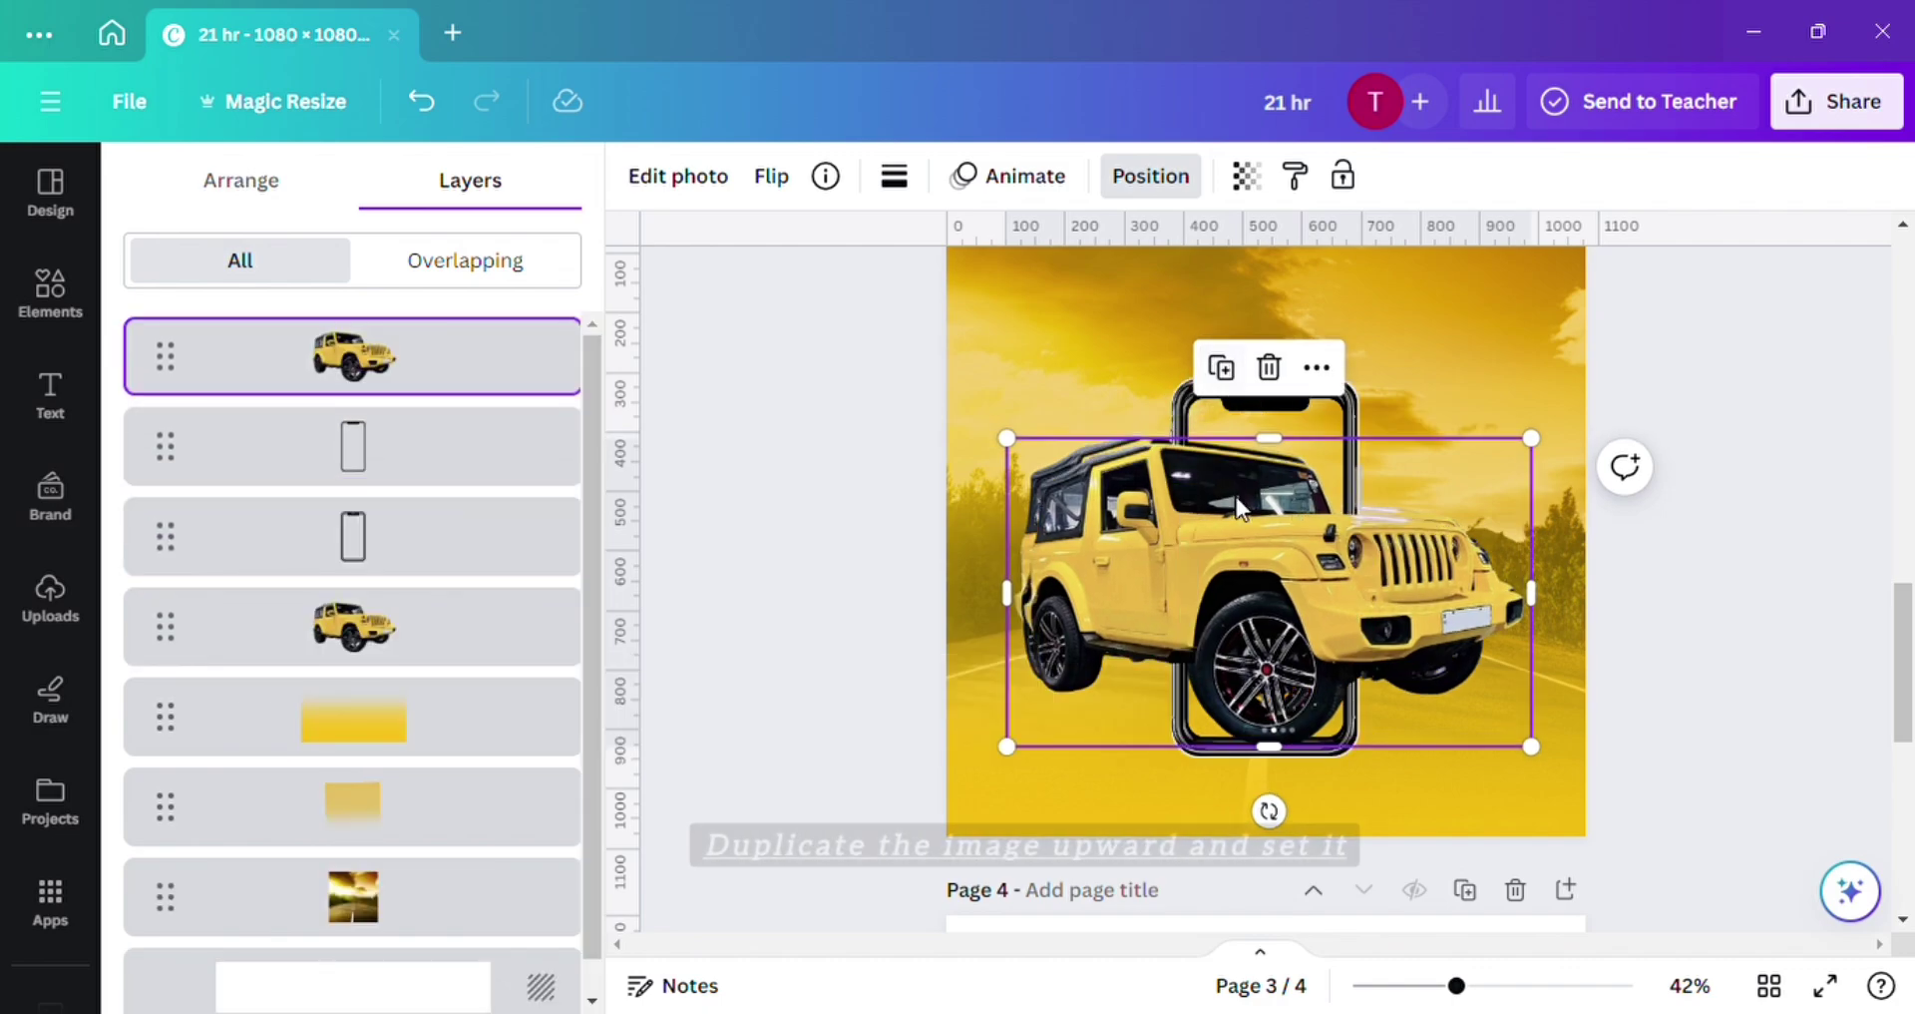
drag(1075, 592, 1187, 586)
click(875, 569)
click(1396, 537)
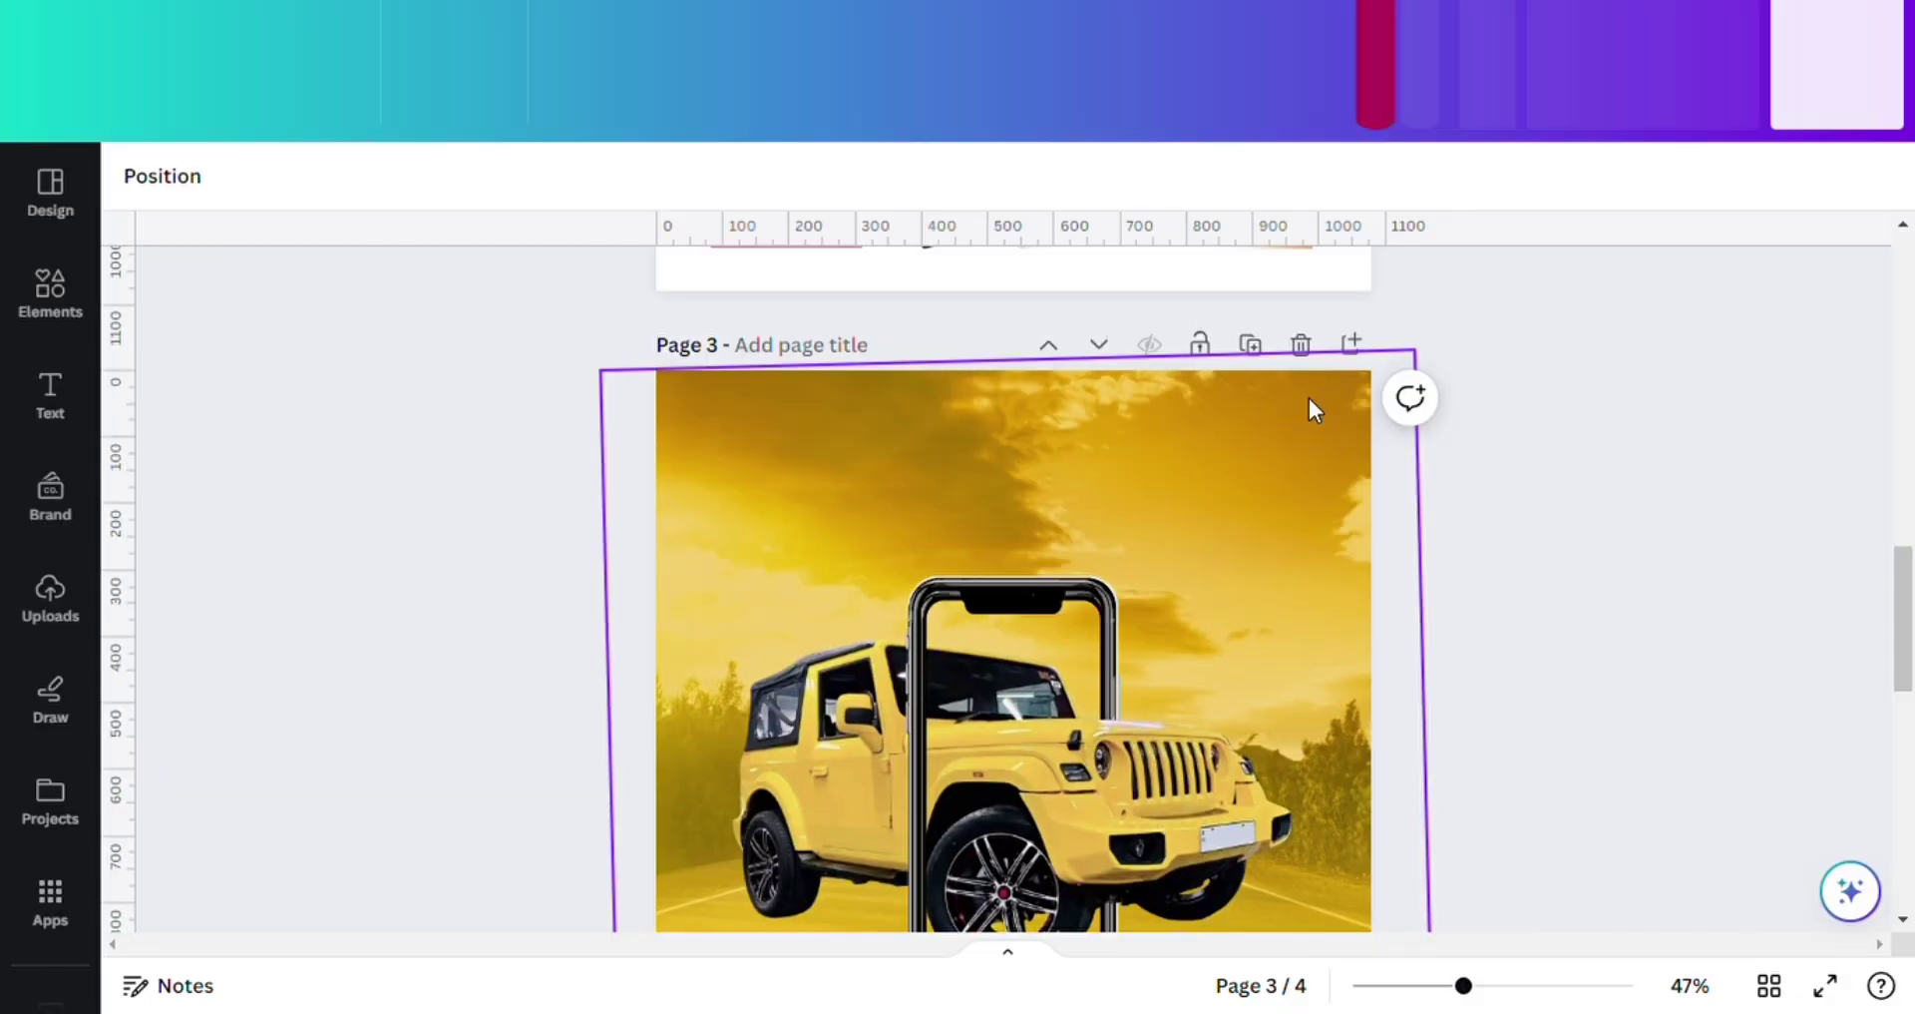
Place a slightly enlarged copy of the cloud from page 2 over the phone's upper right corner on page 3.
scroll(1308, 404, up, 3)
scroll(1308, 404, up, 2)
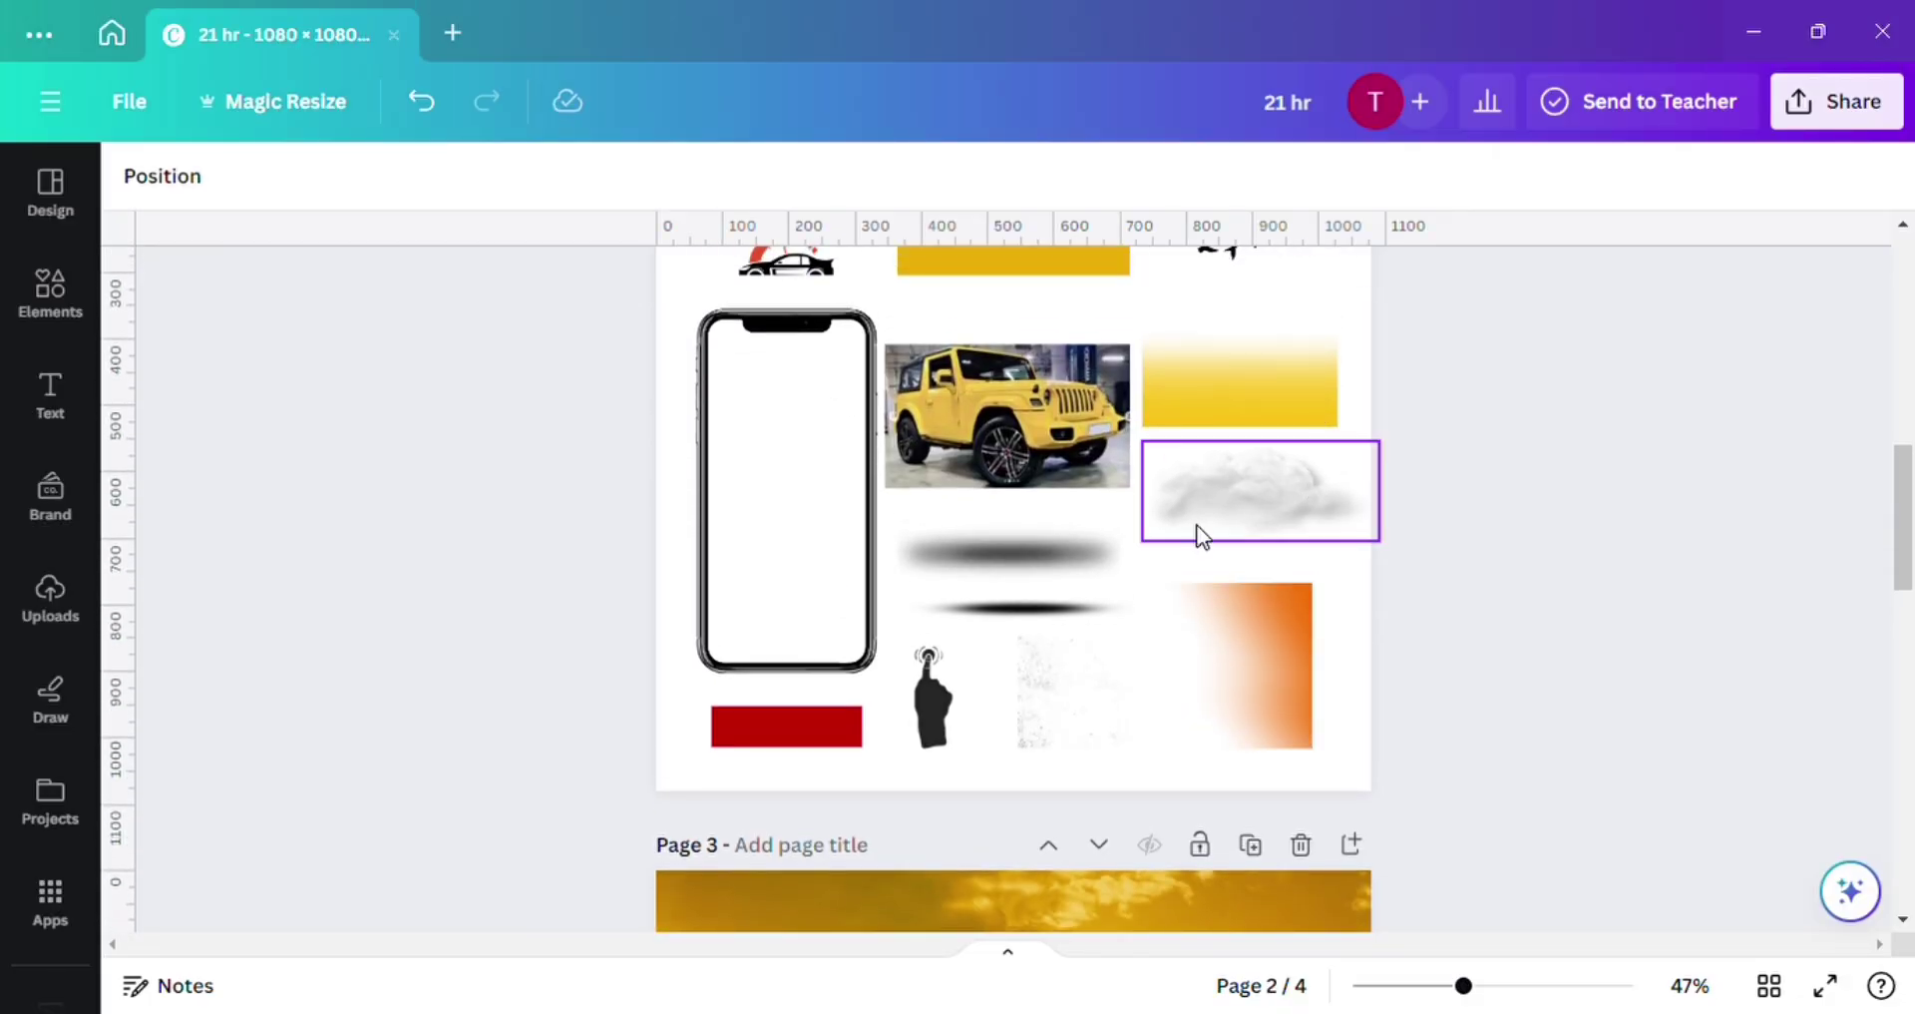
click(1068, 611)
double_click(1247, 657)
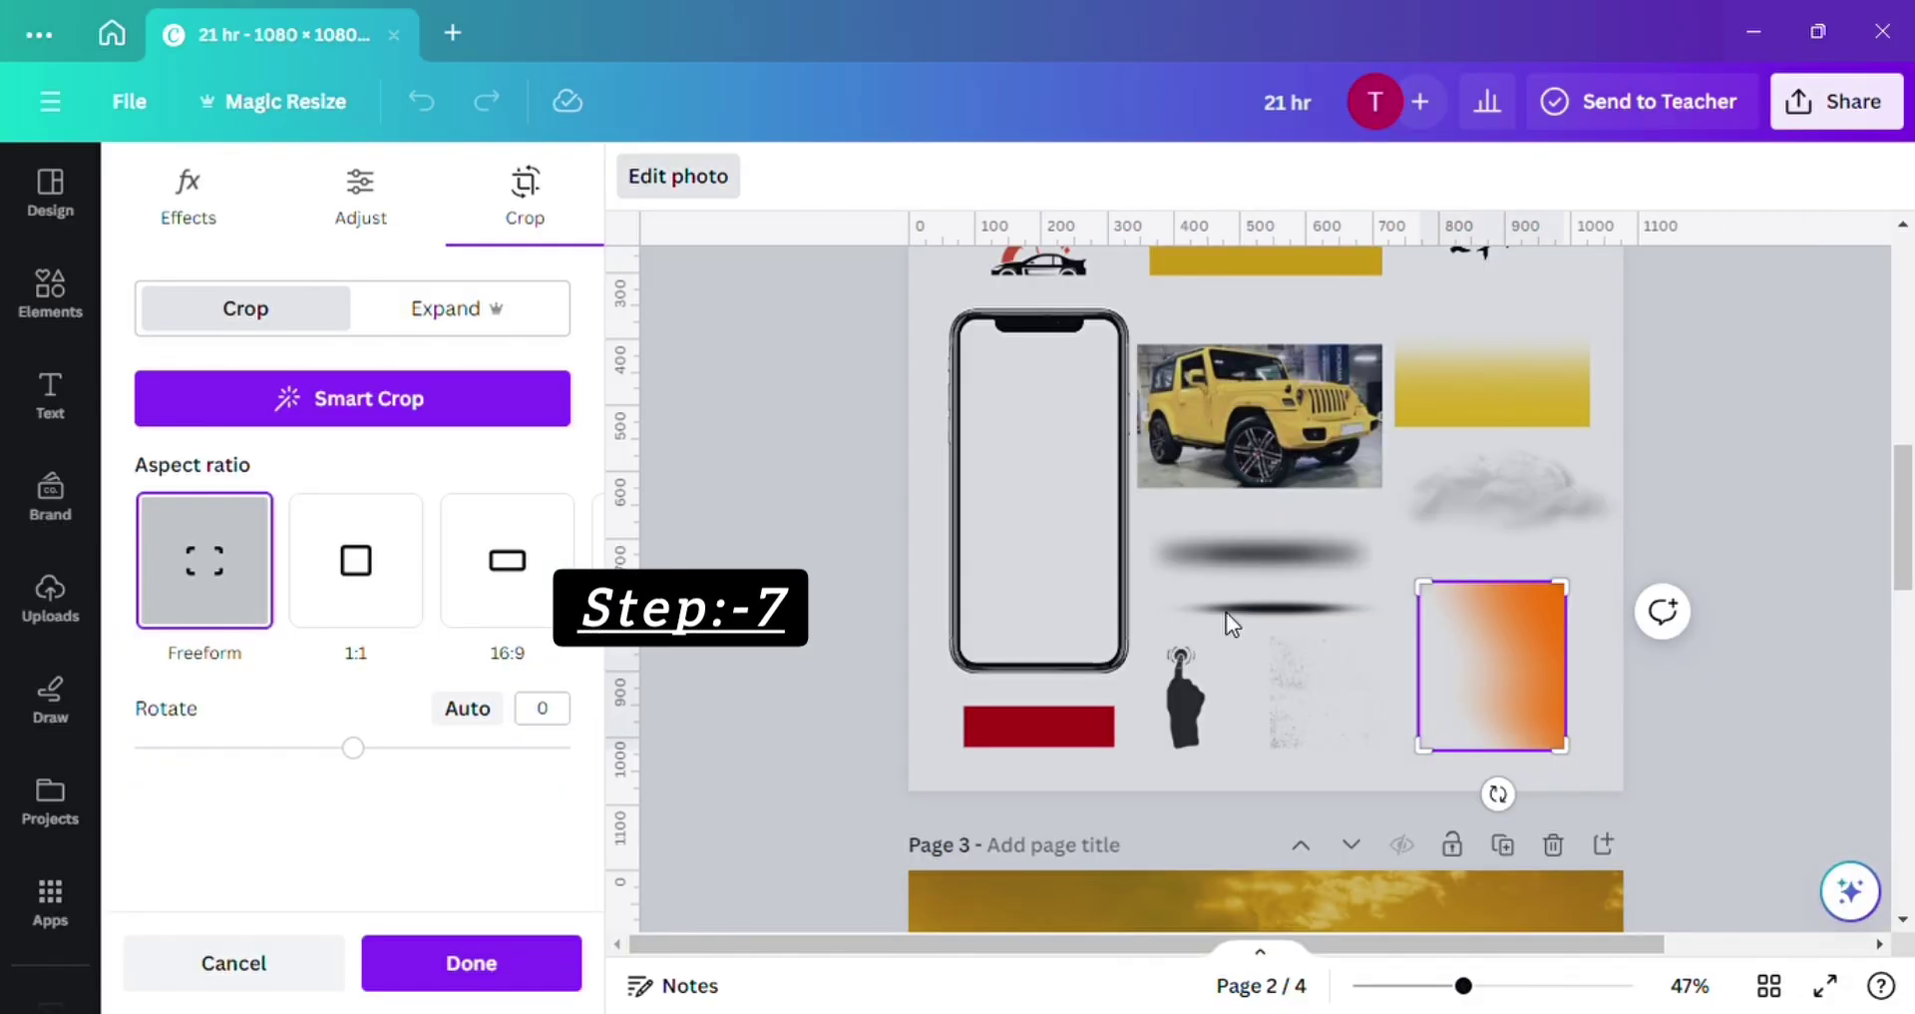
click(1227, 614)
click(1294, 475)
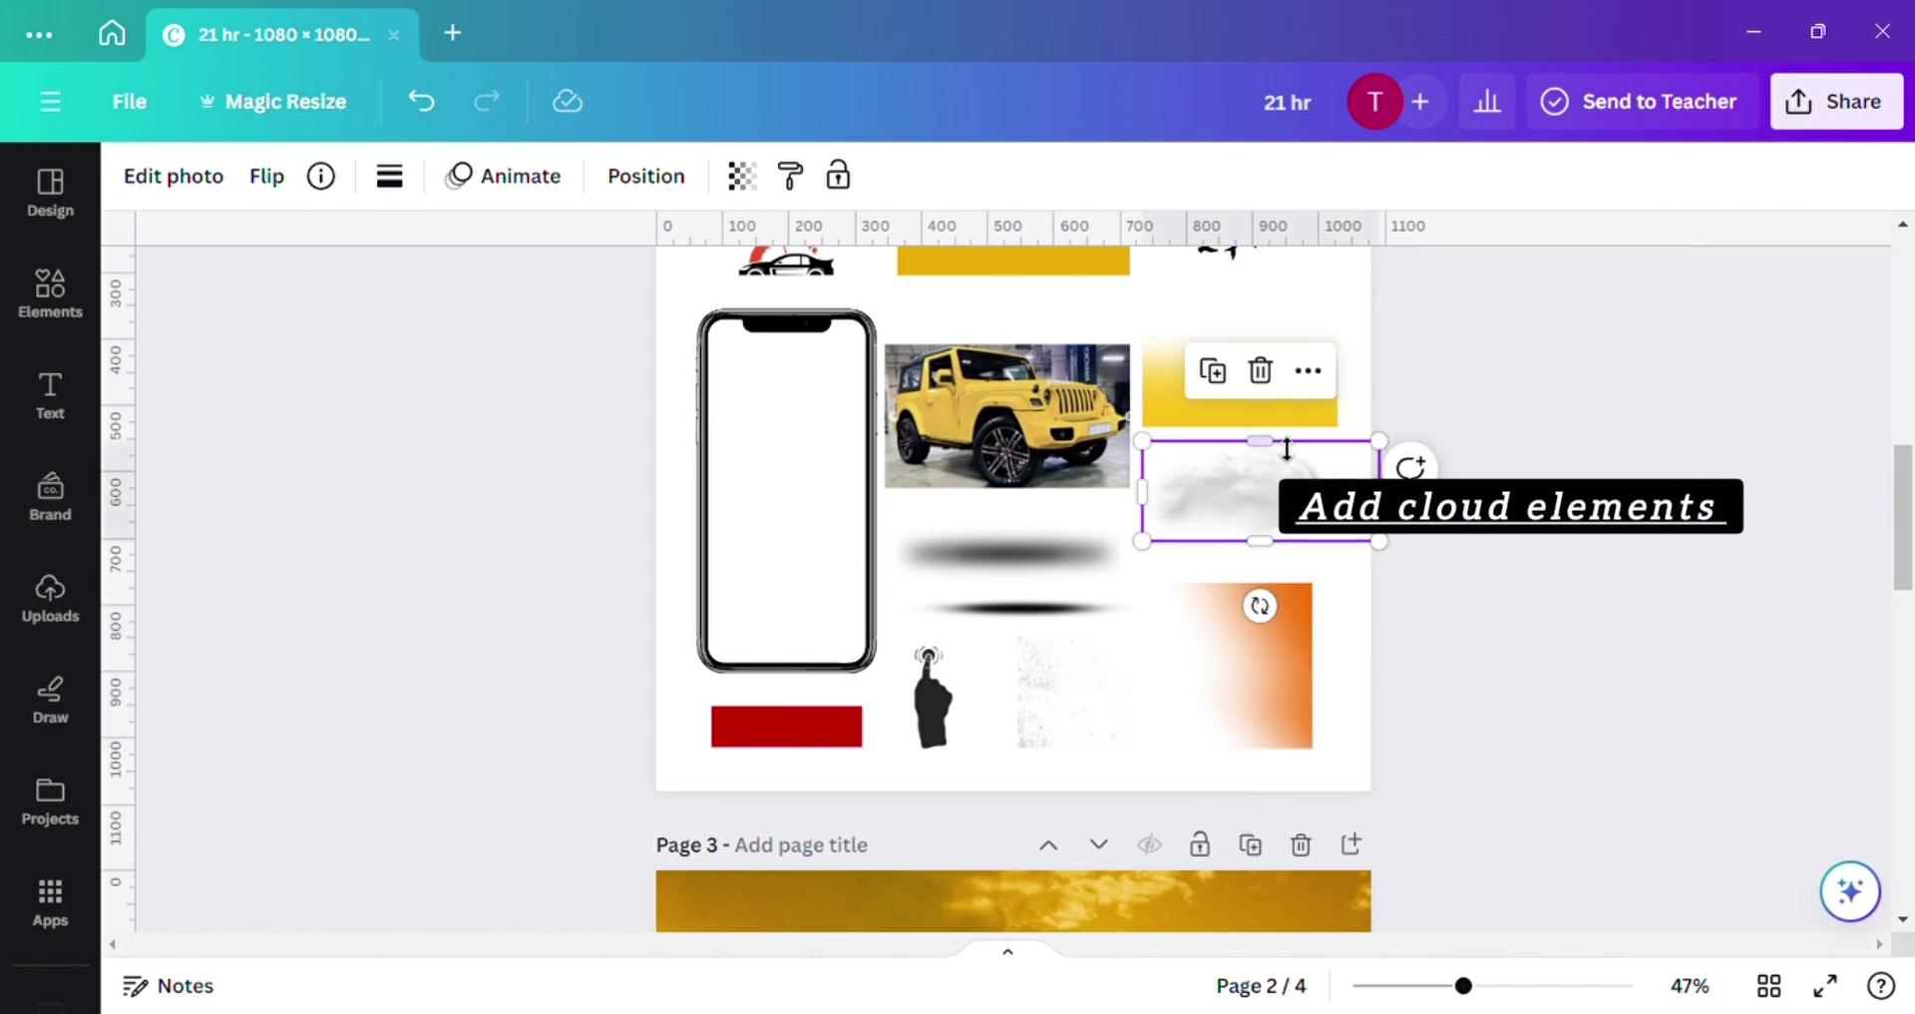
click(1221, 378)
scroll(1237, 366, down, 1)
drag(1240, 398, 1135, 755)
drag(1278, 664, 1291, 657)
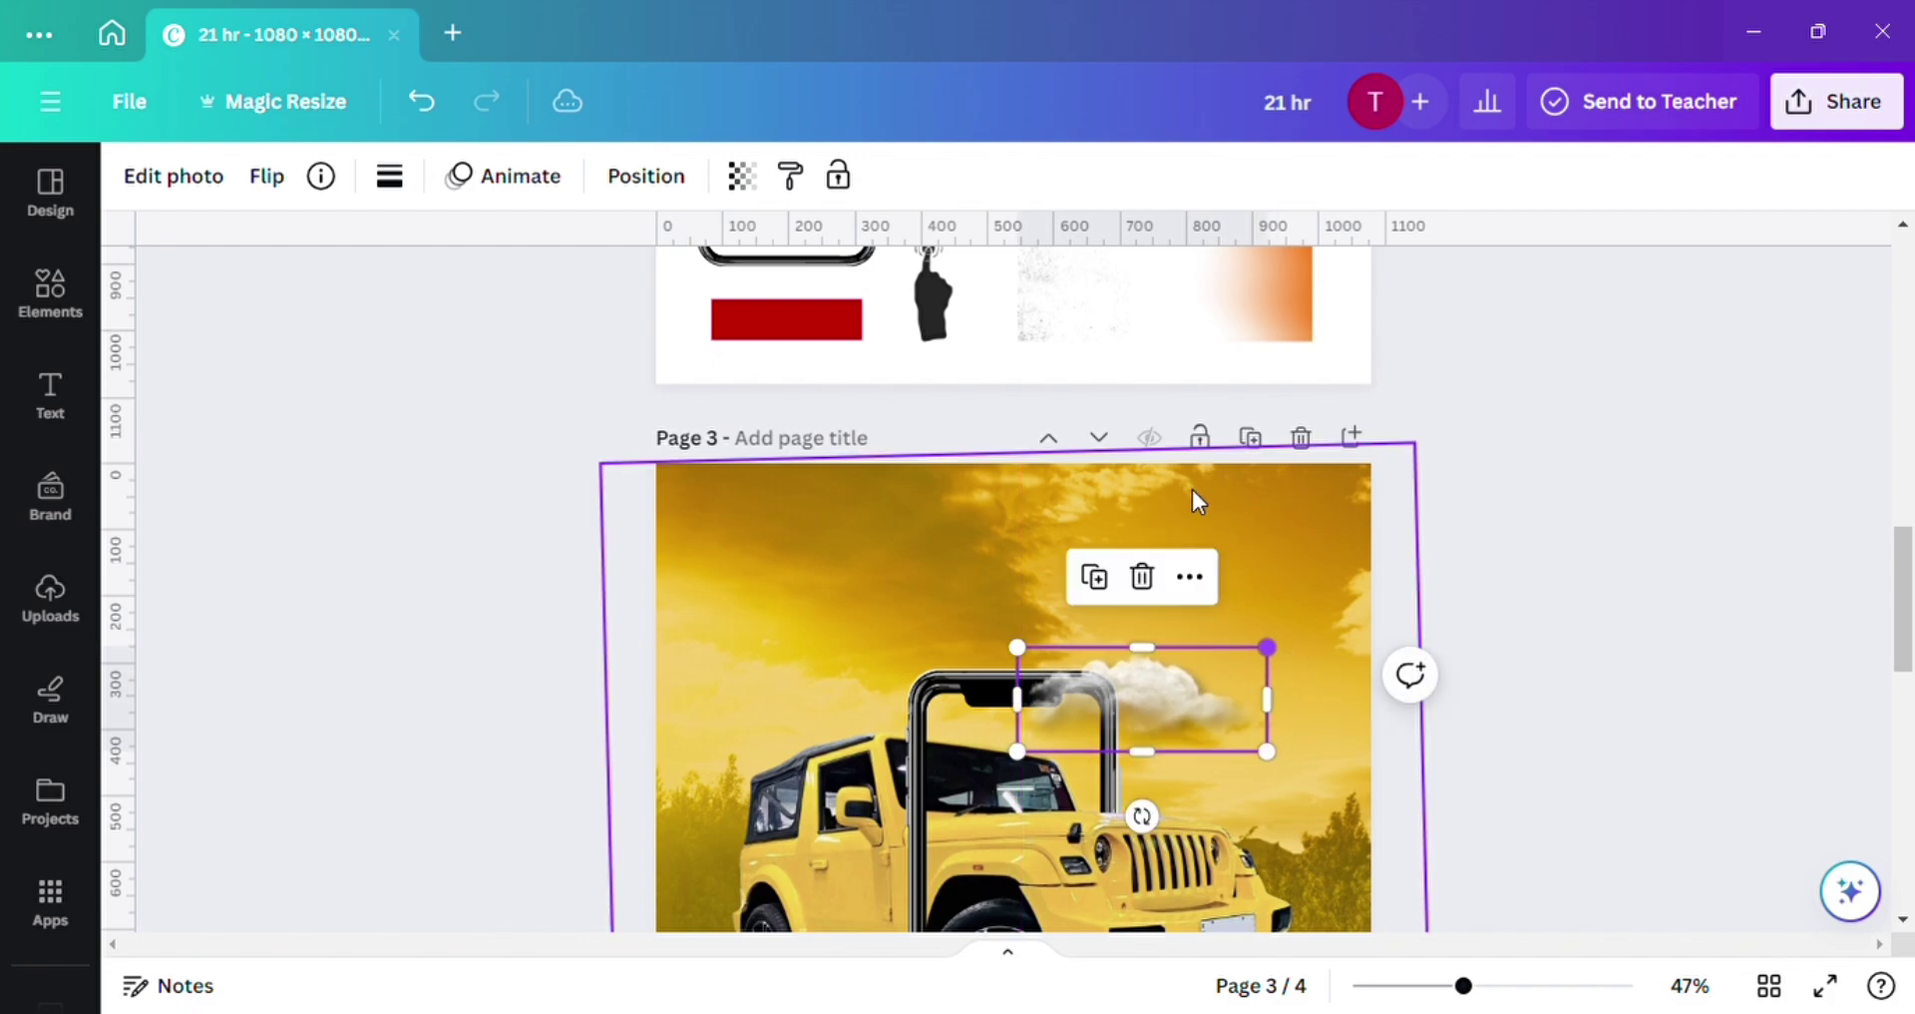
Send the cloud backward until it sits behind the phone frame.
click(646, 176)
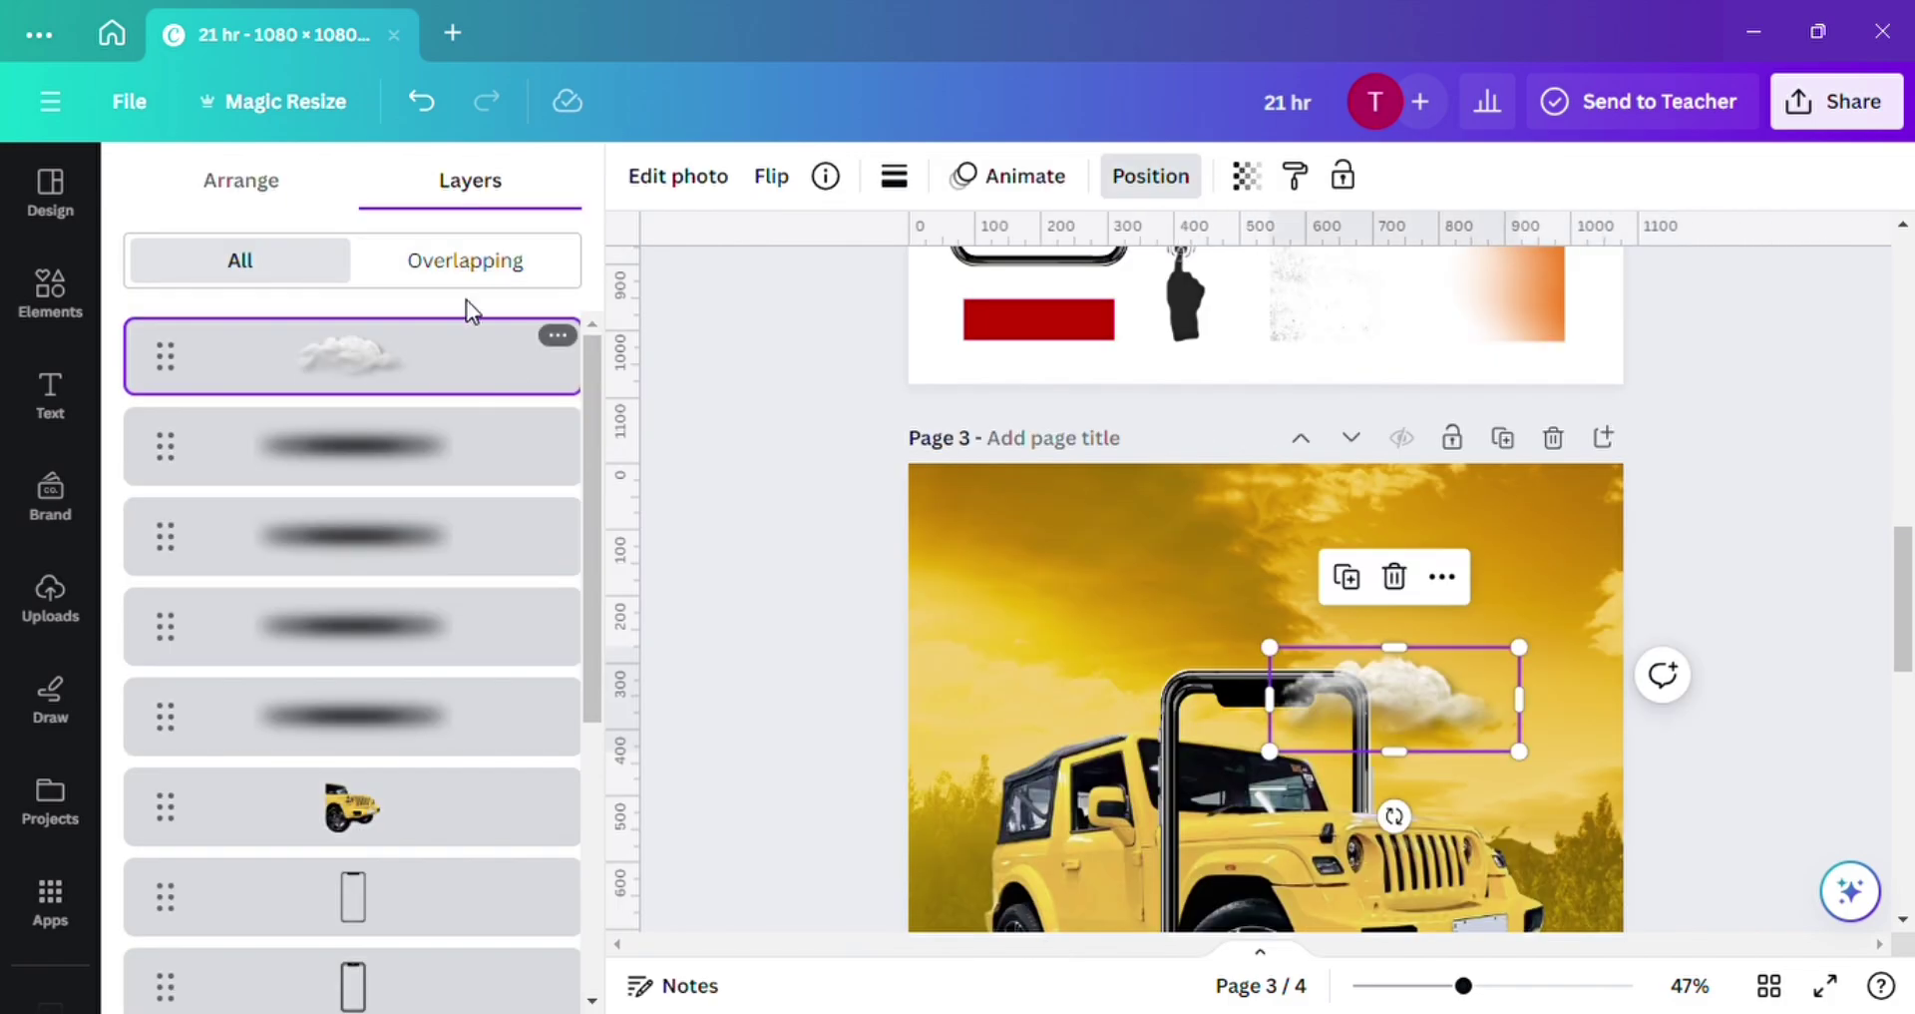
click(249, 170)
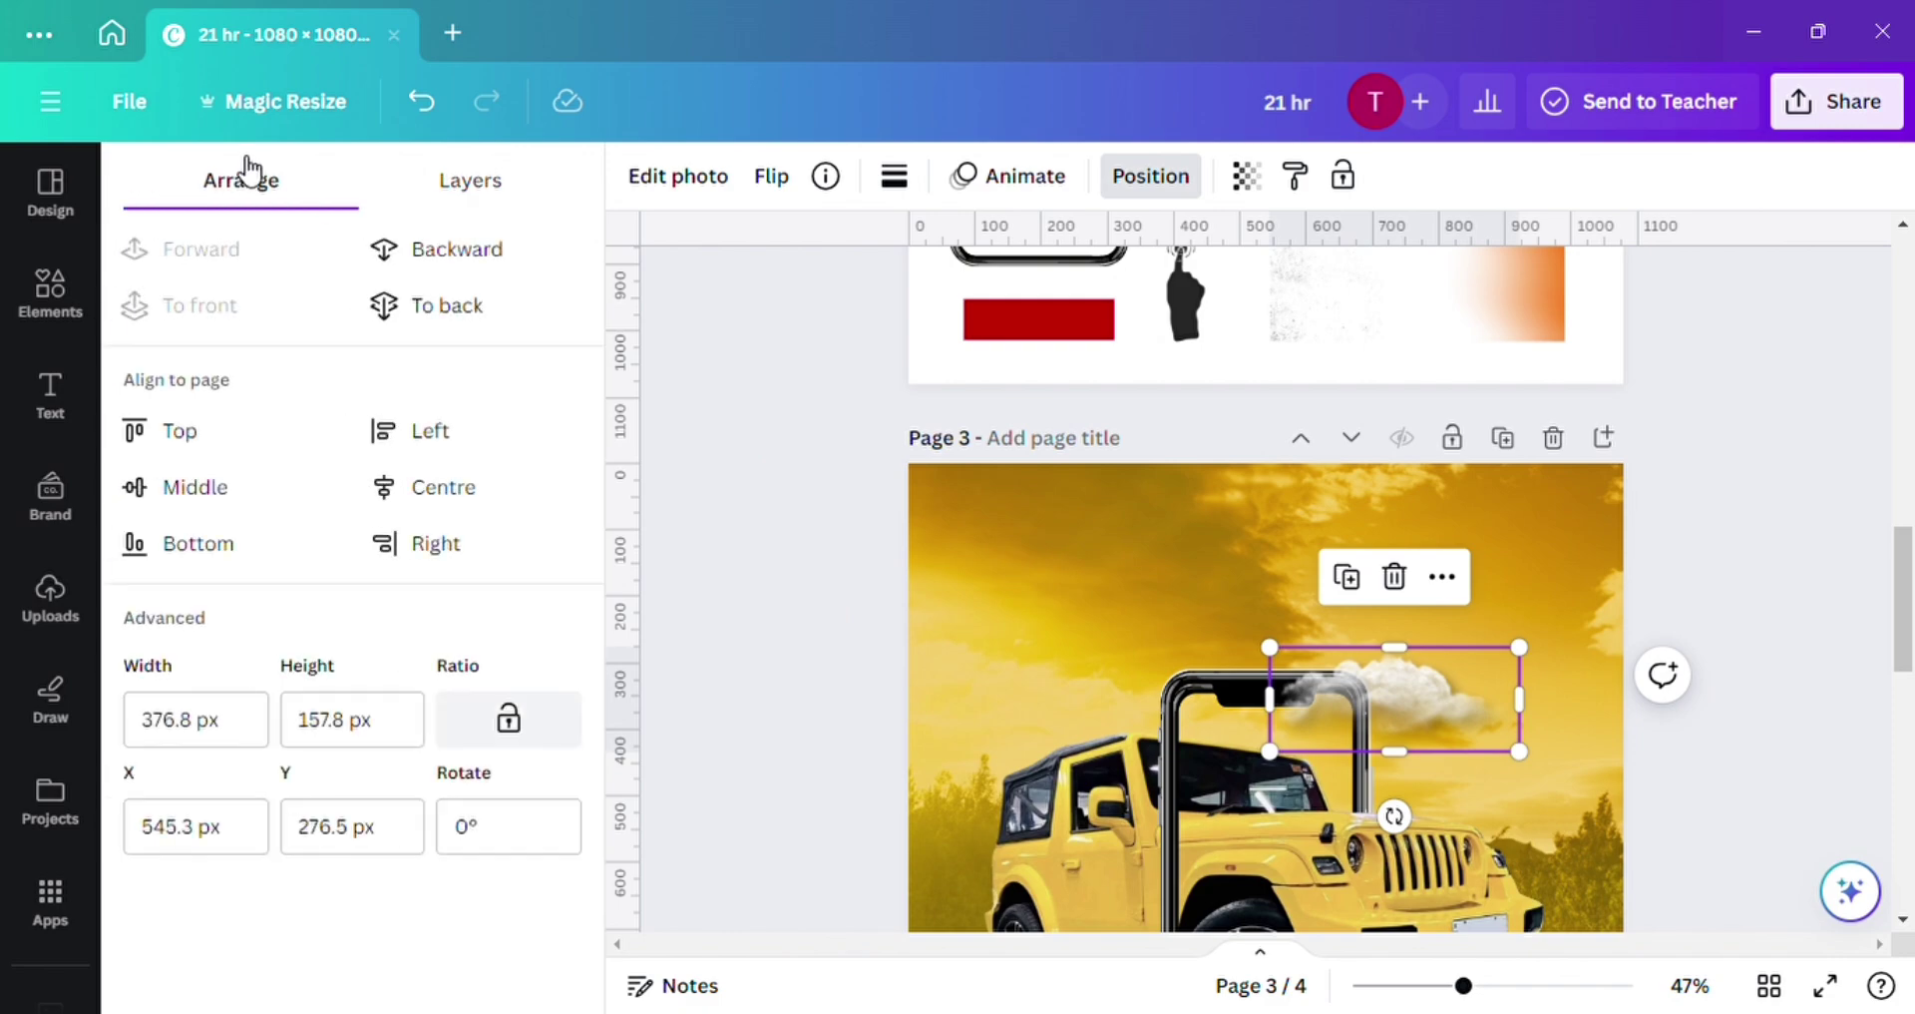
click(451, 277)
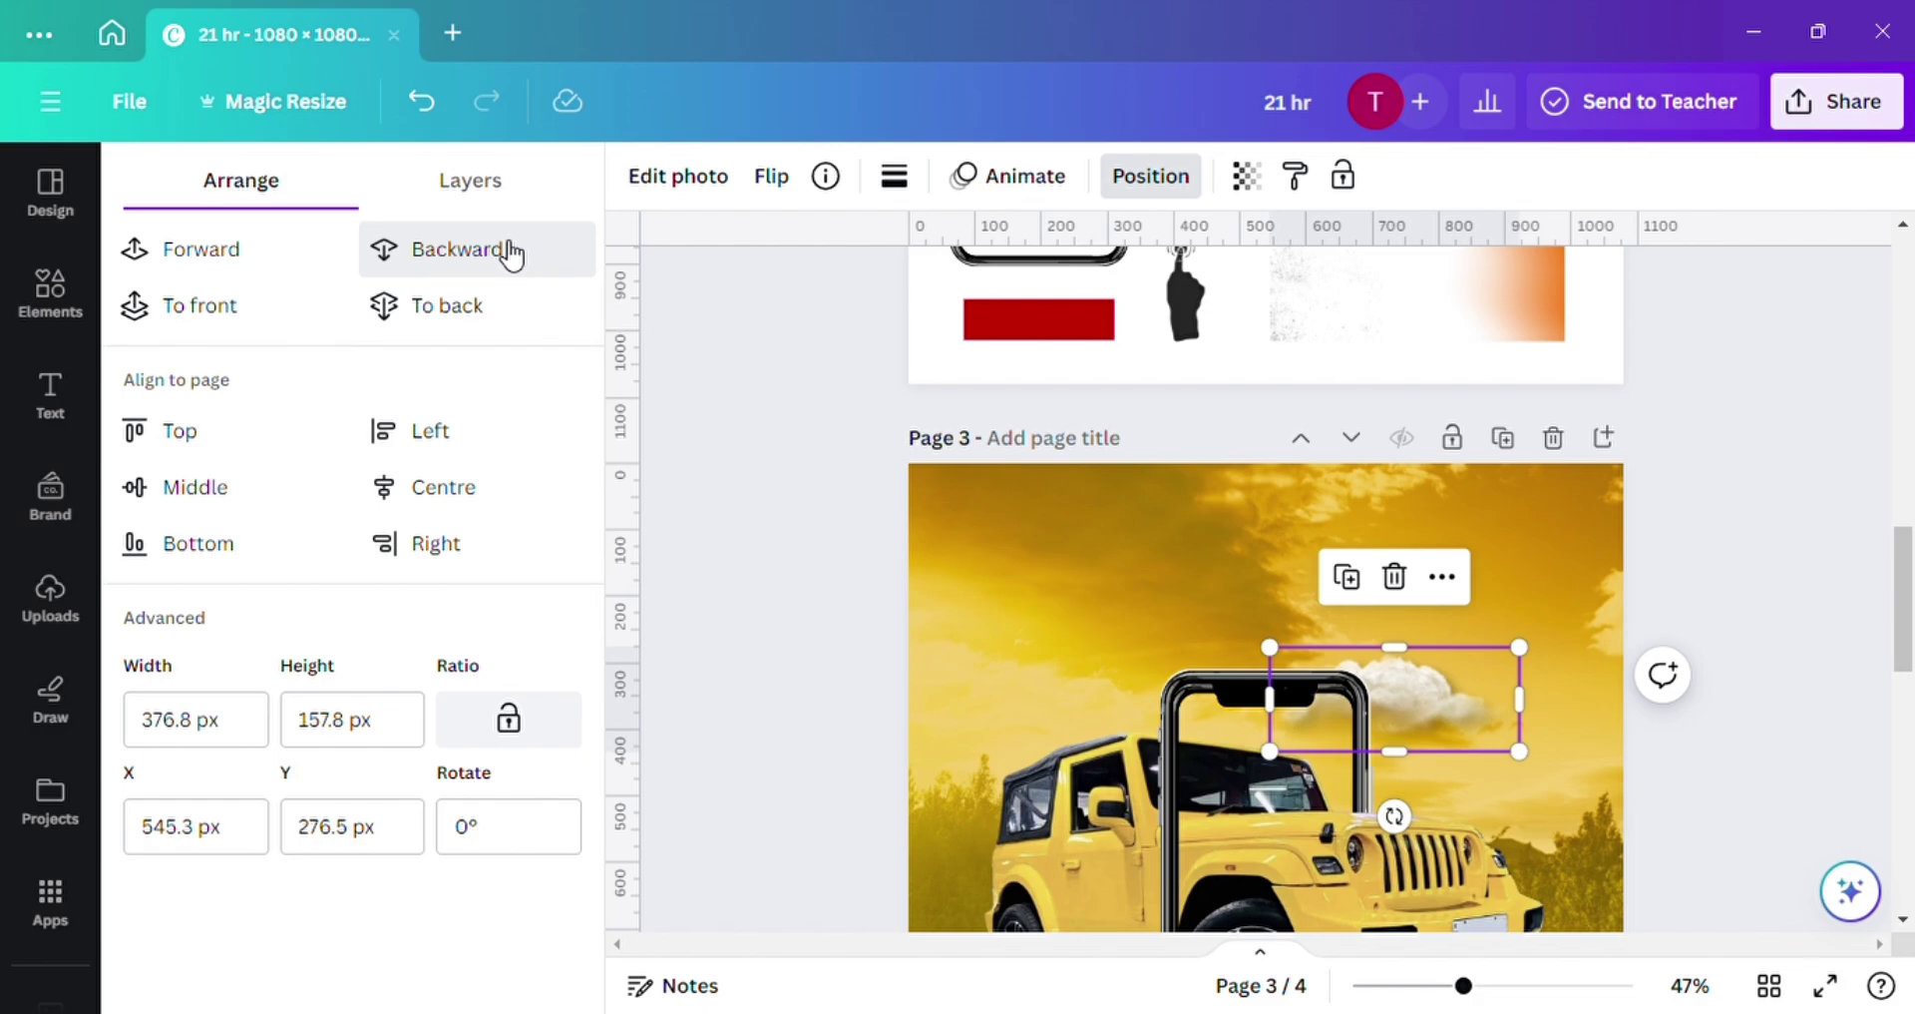
drag(1487, 701, 1389, 698)
click(1199, 705)
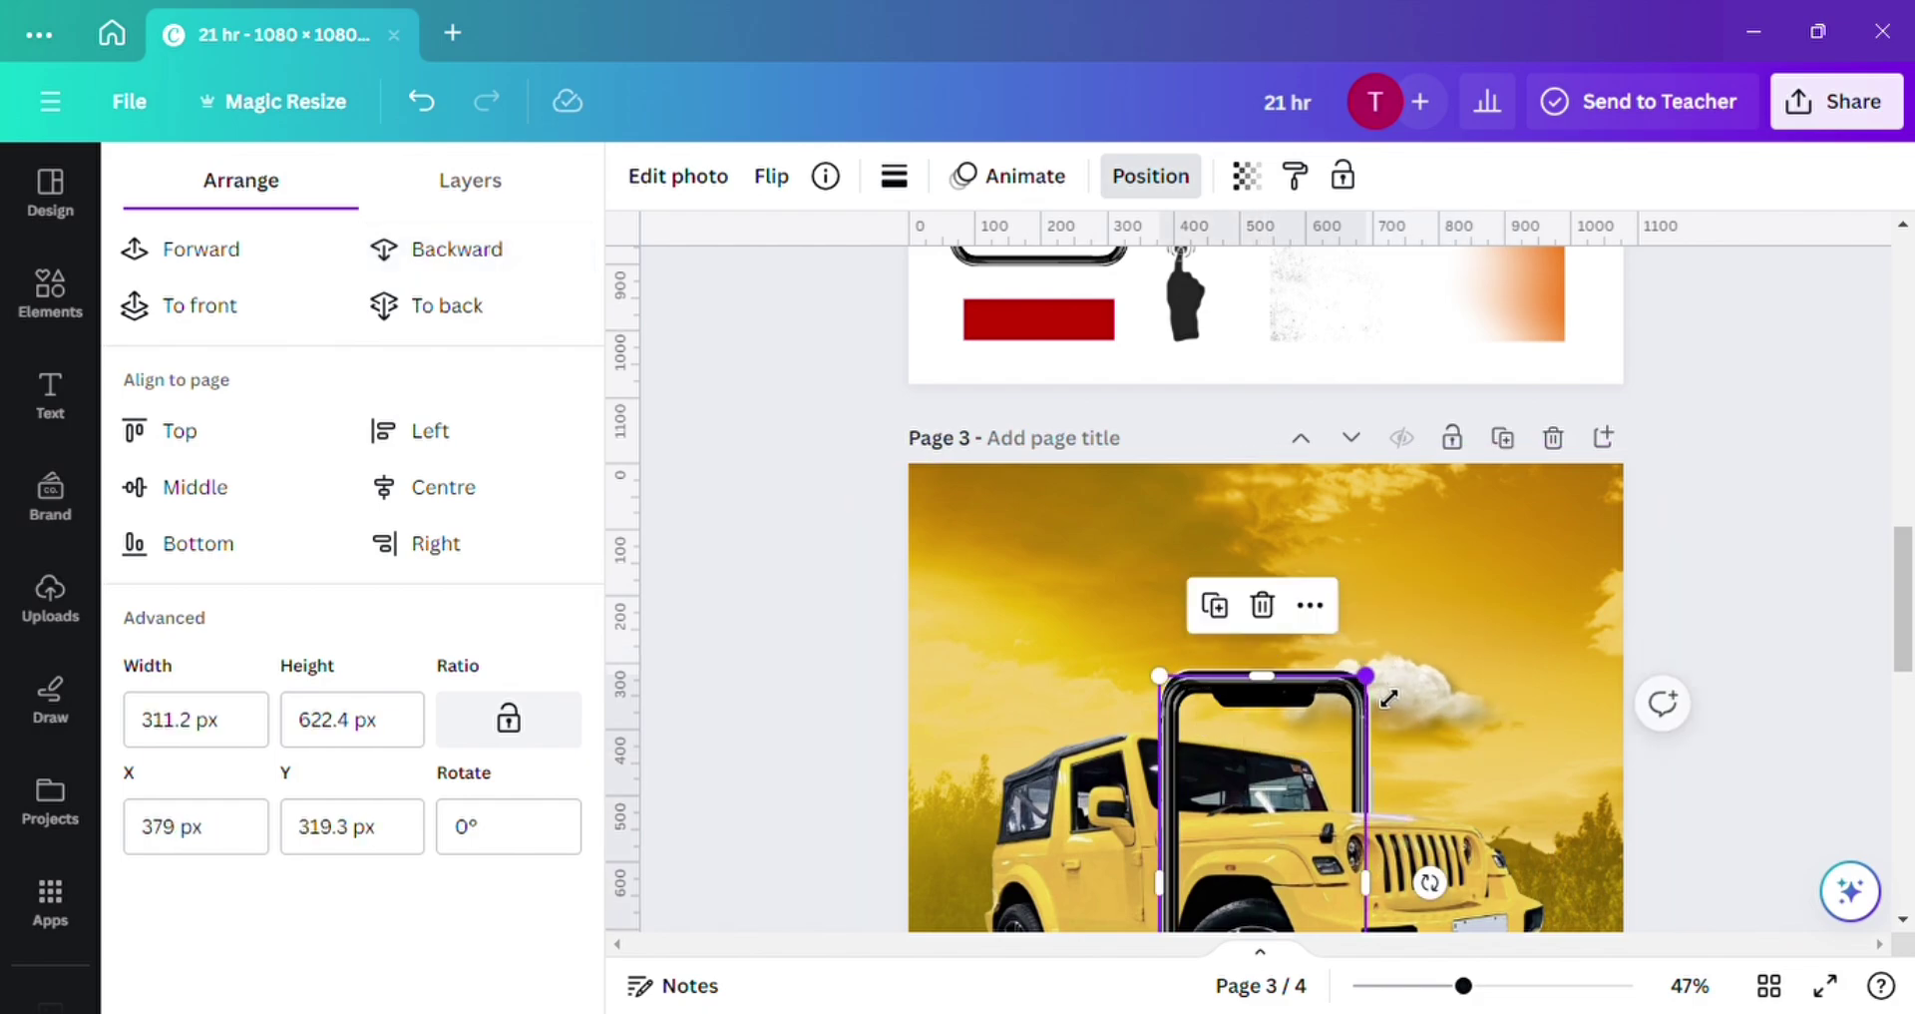
click(1829, 774)
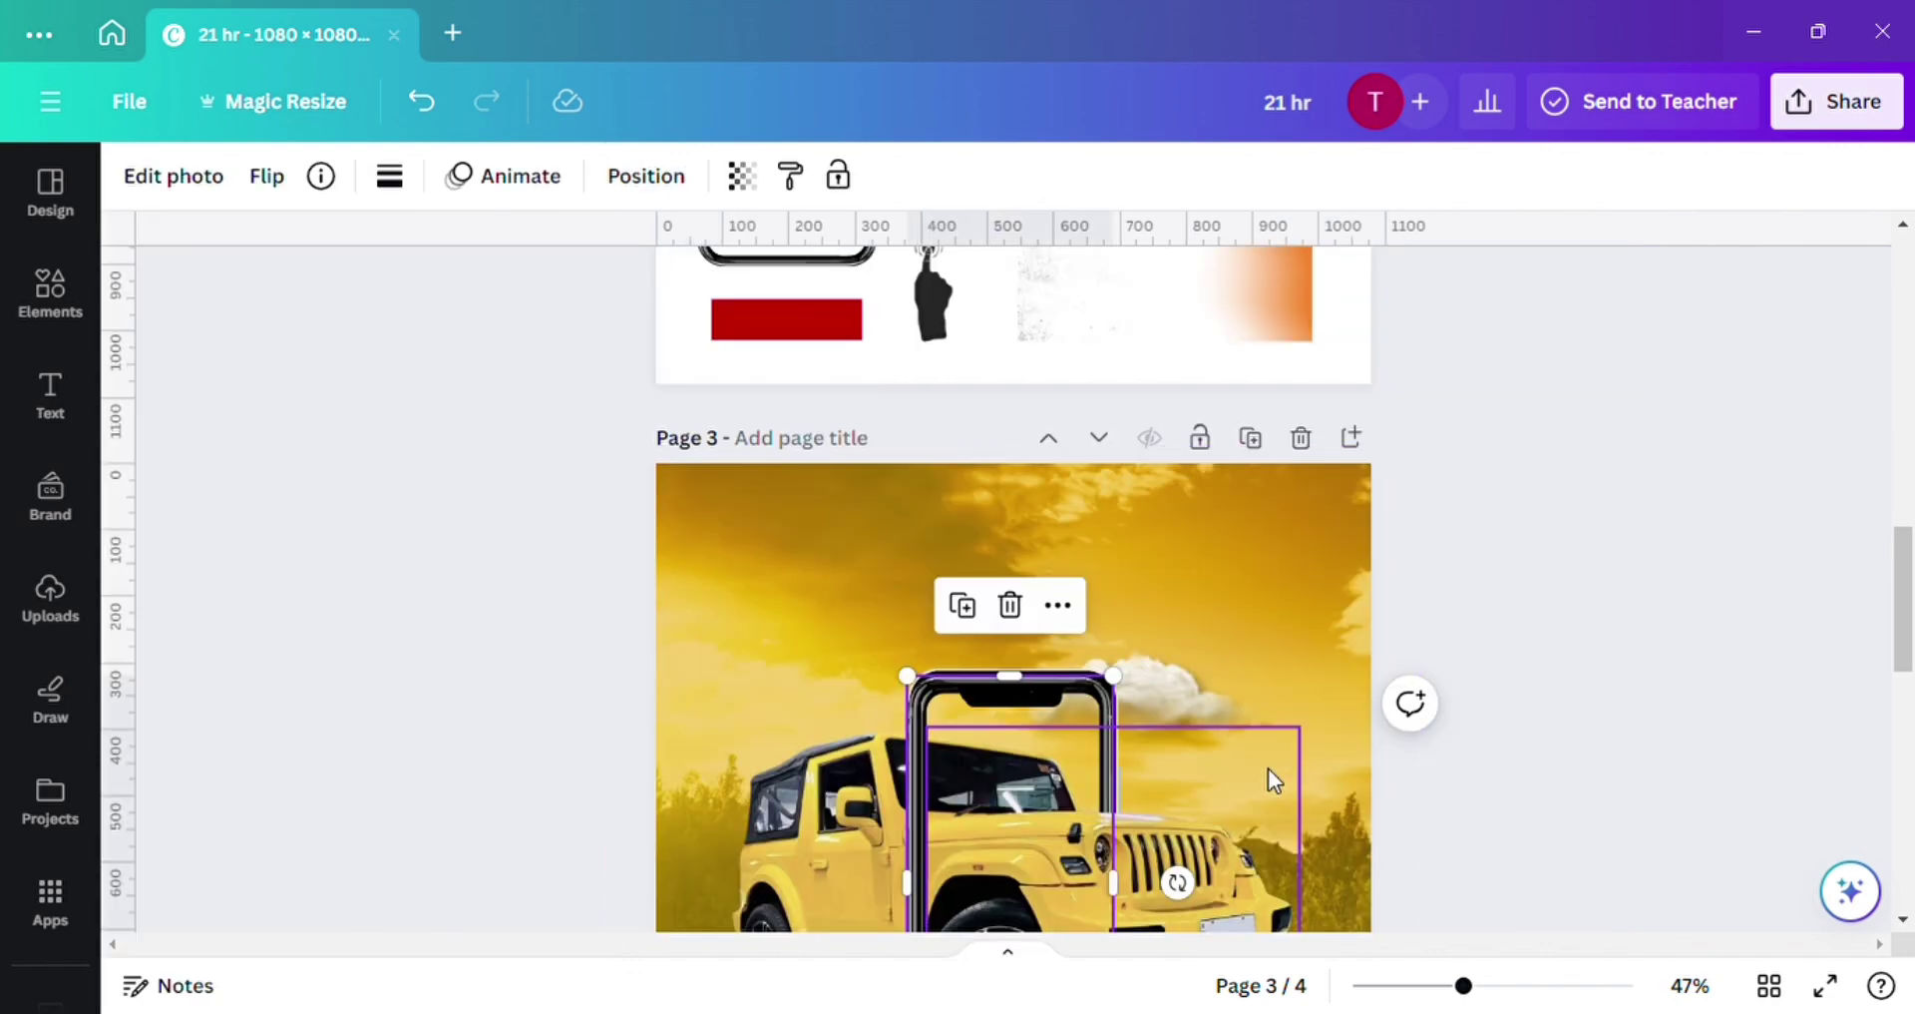
Add a second cloud overlapping the phone screen just above the car's hood and shrink it slightly.
click(1179, 710)
mouse_move(1175, 701)
mouse_down()
mouse_move(1195, 711)
mouse_move(1033, 749)
mouse_move(1186, 721)
mouse_up()
drag(1033, 767, 1032, 767)
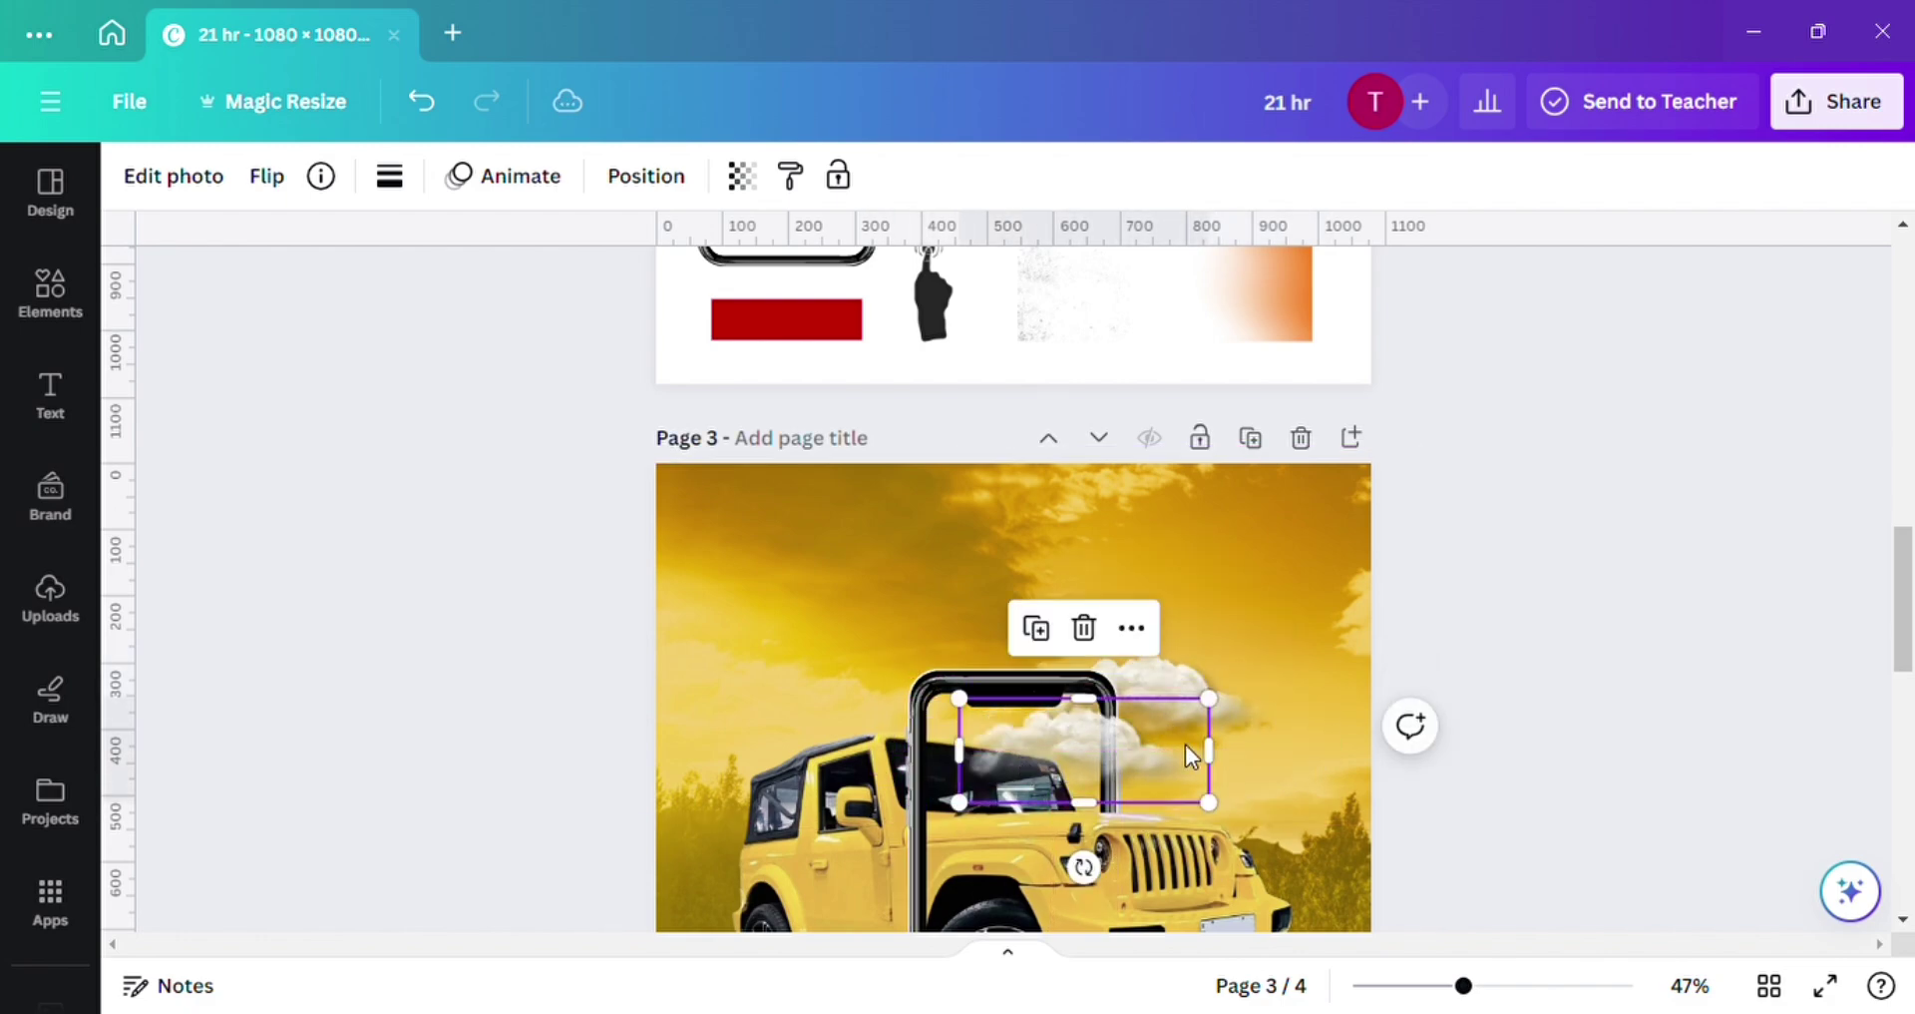
drag(1210, 698, 1197, 756)
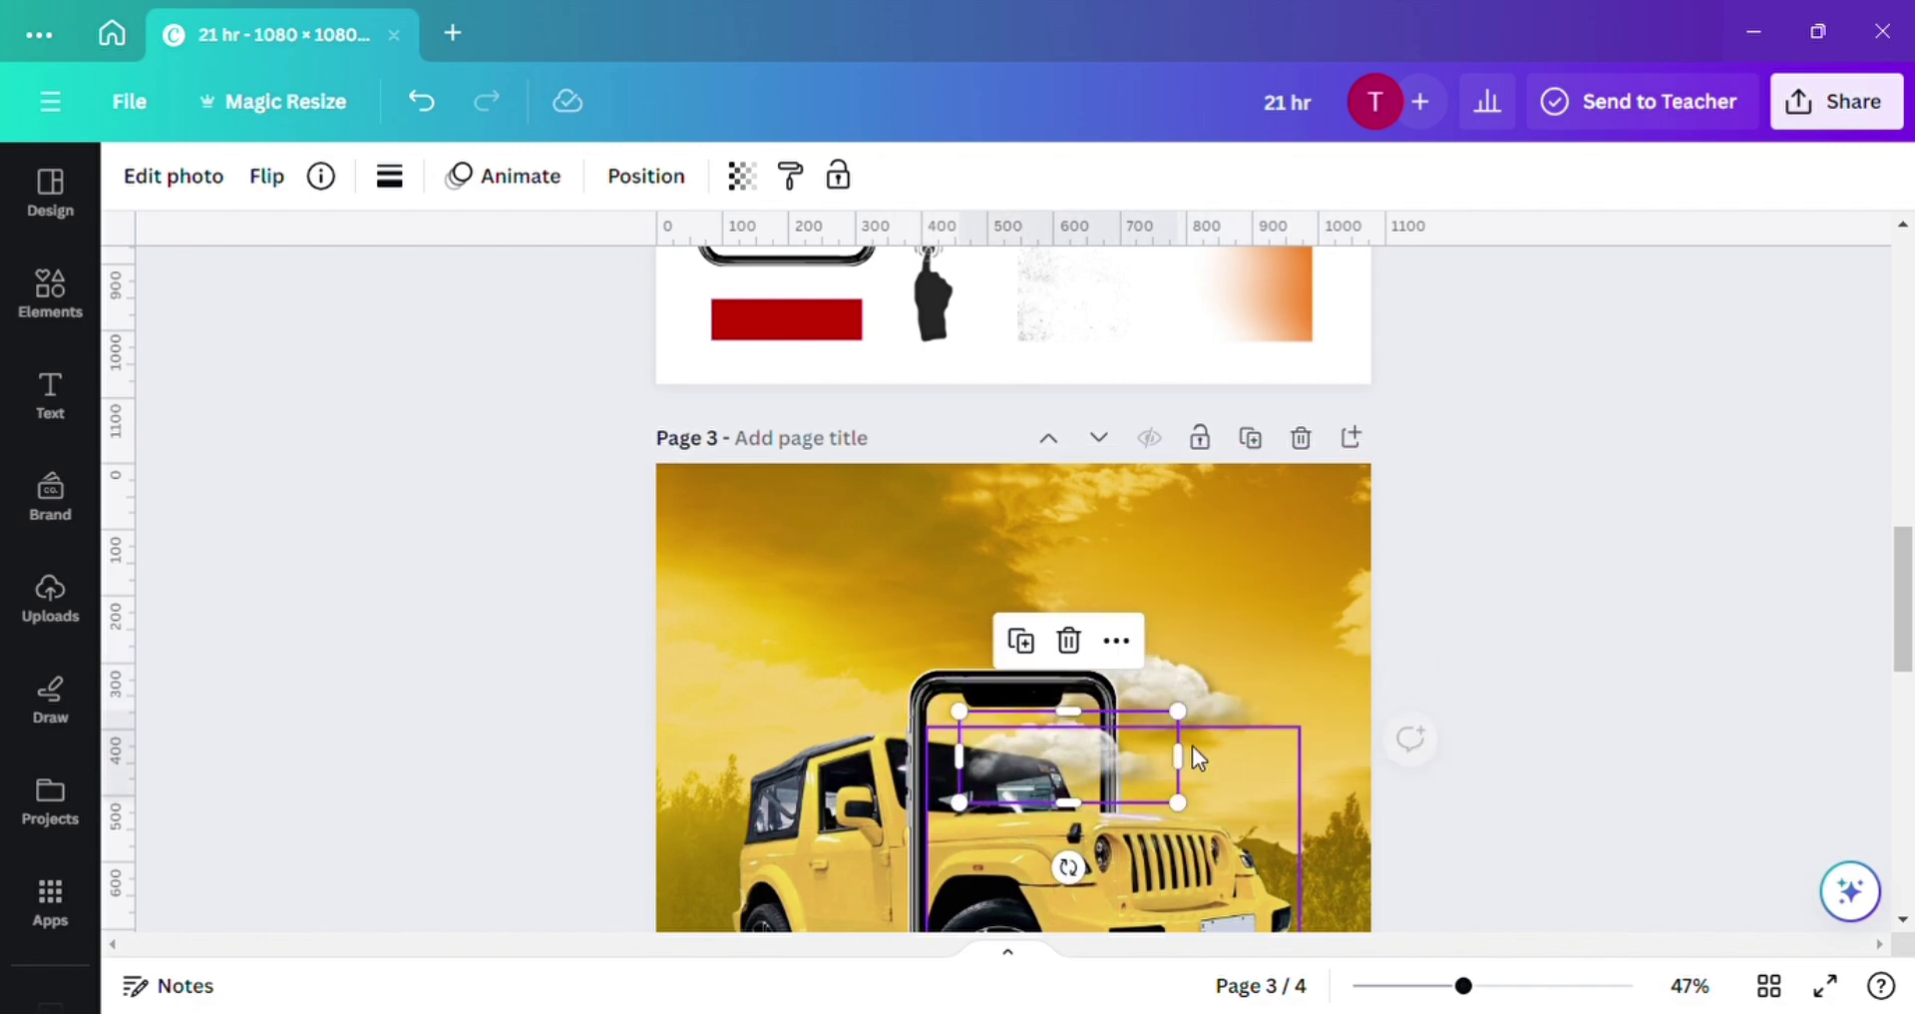
Send the second cloud behind the car and phone, and add a third cloud about 231 px wide at the phone's upper left corner.
click(688, 182)
click(549, 330)
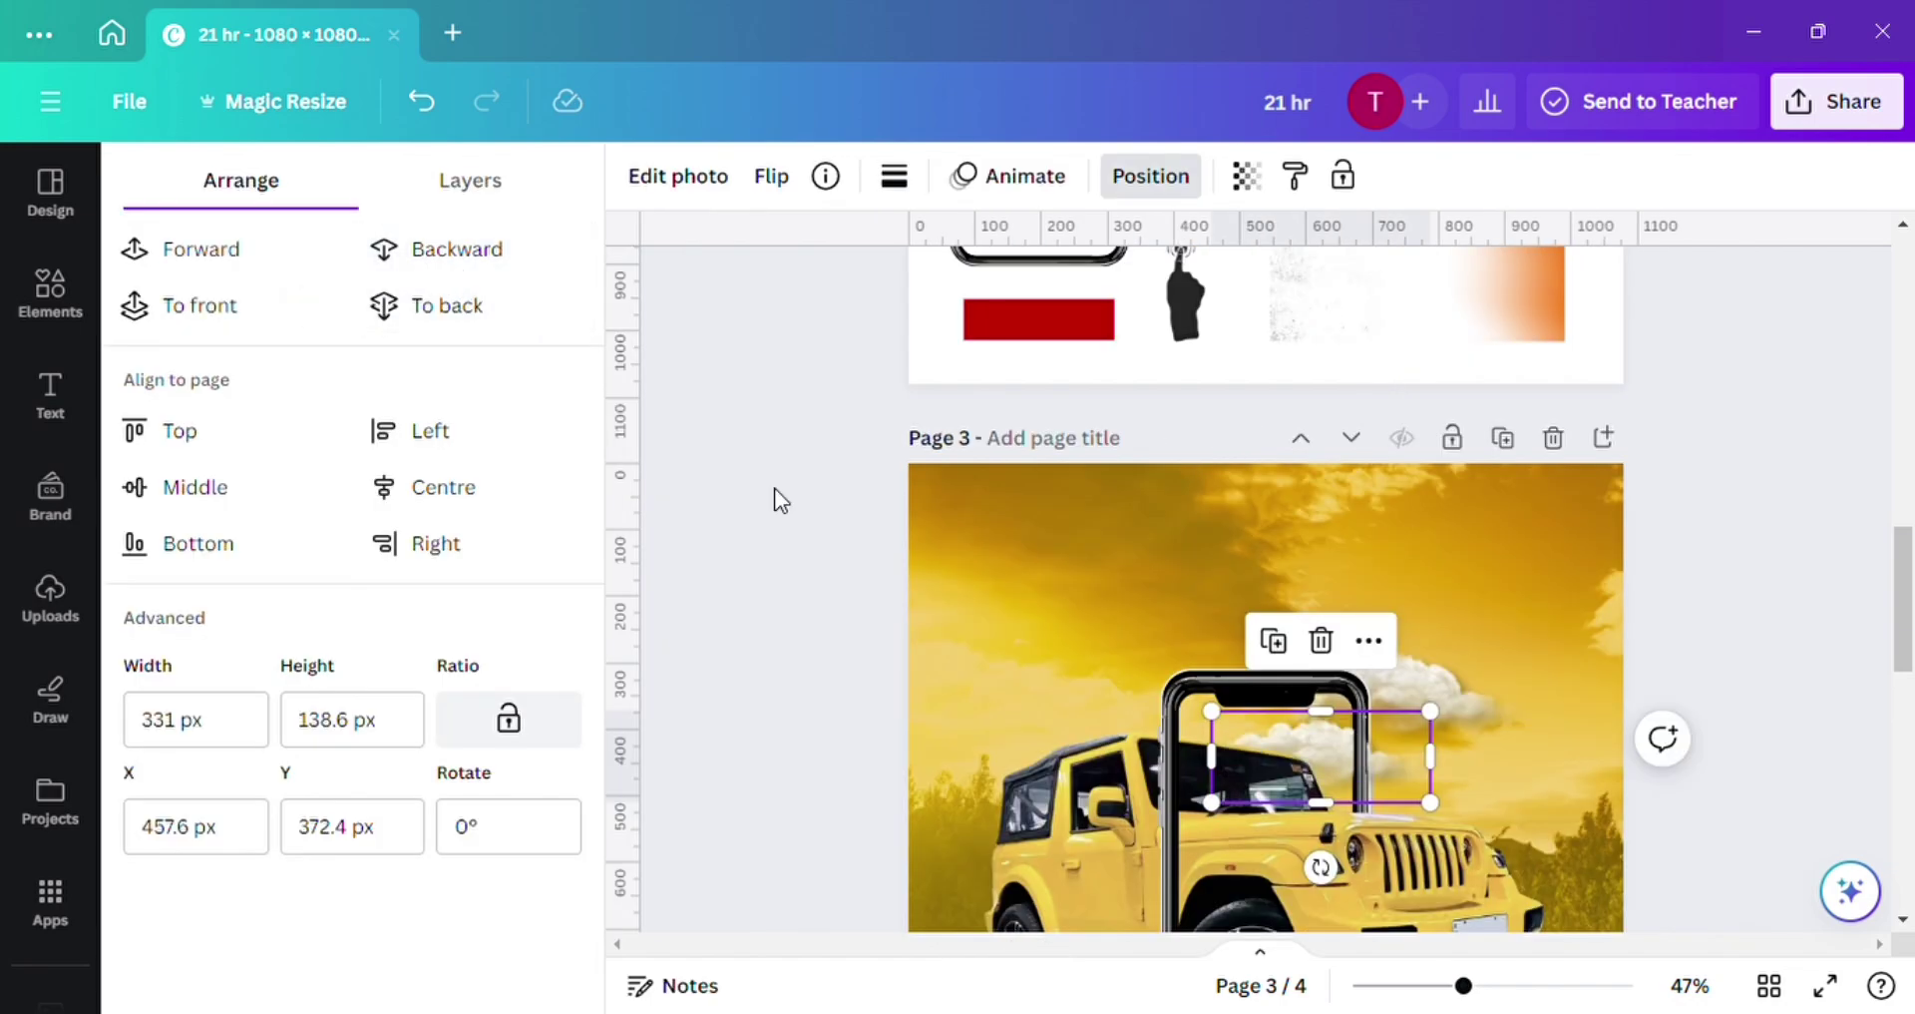
drag(1325, 771, 1173, 701)
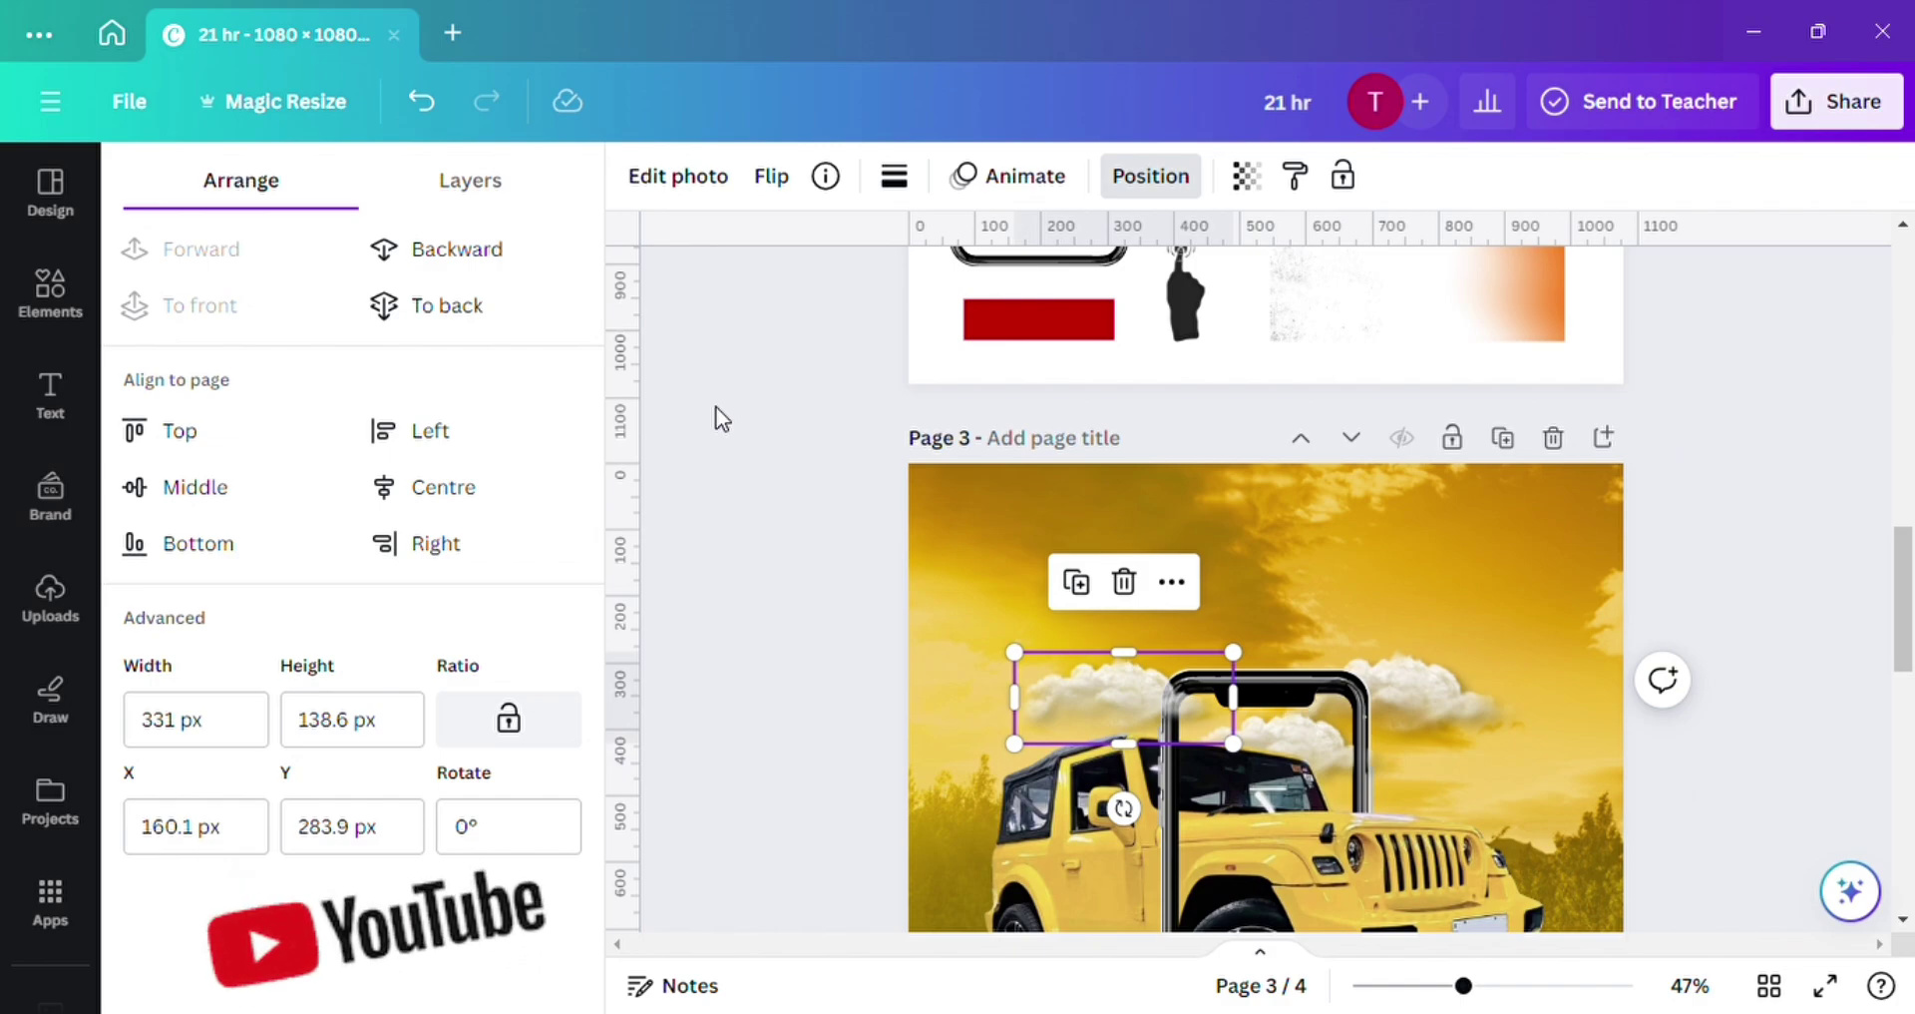
drag(1015, 743, 1176, 741)
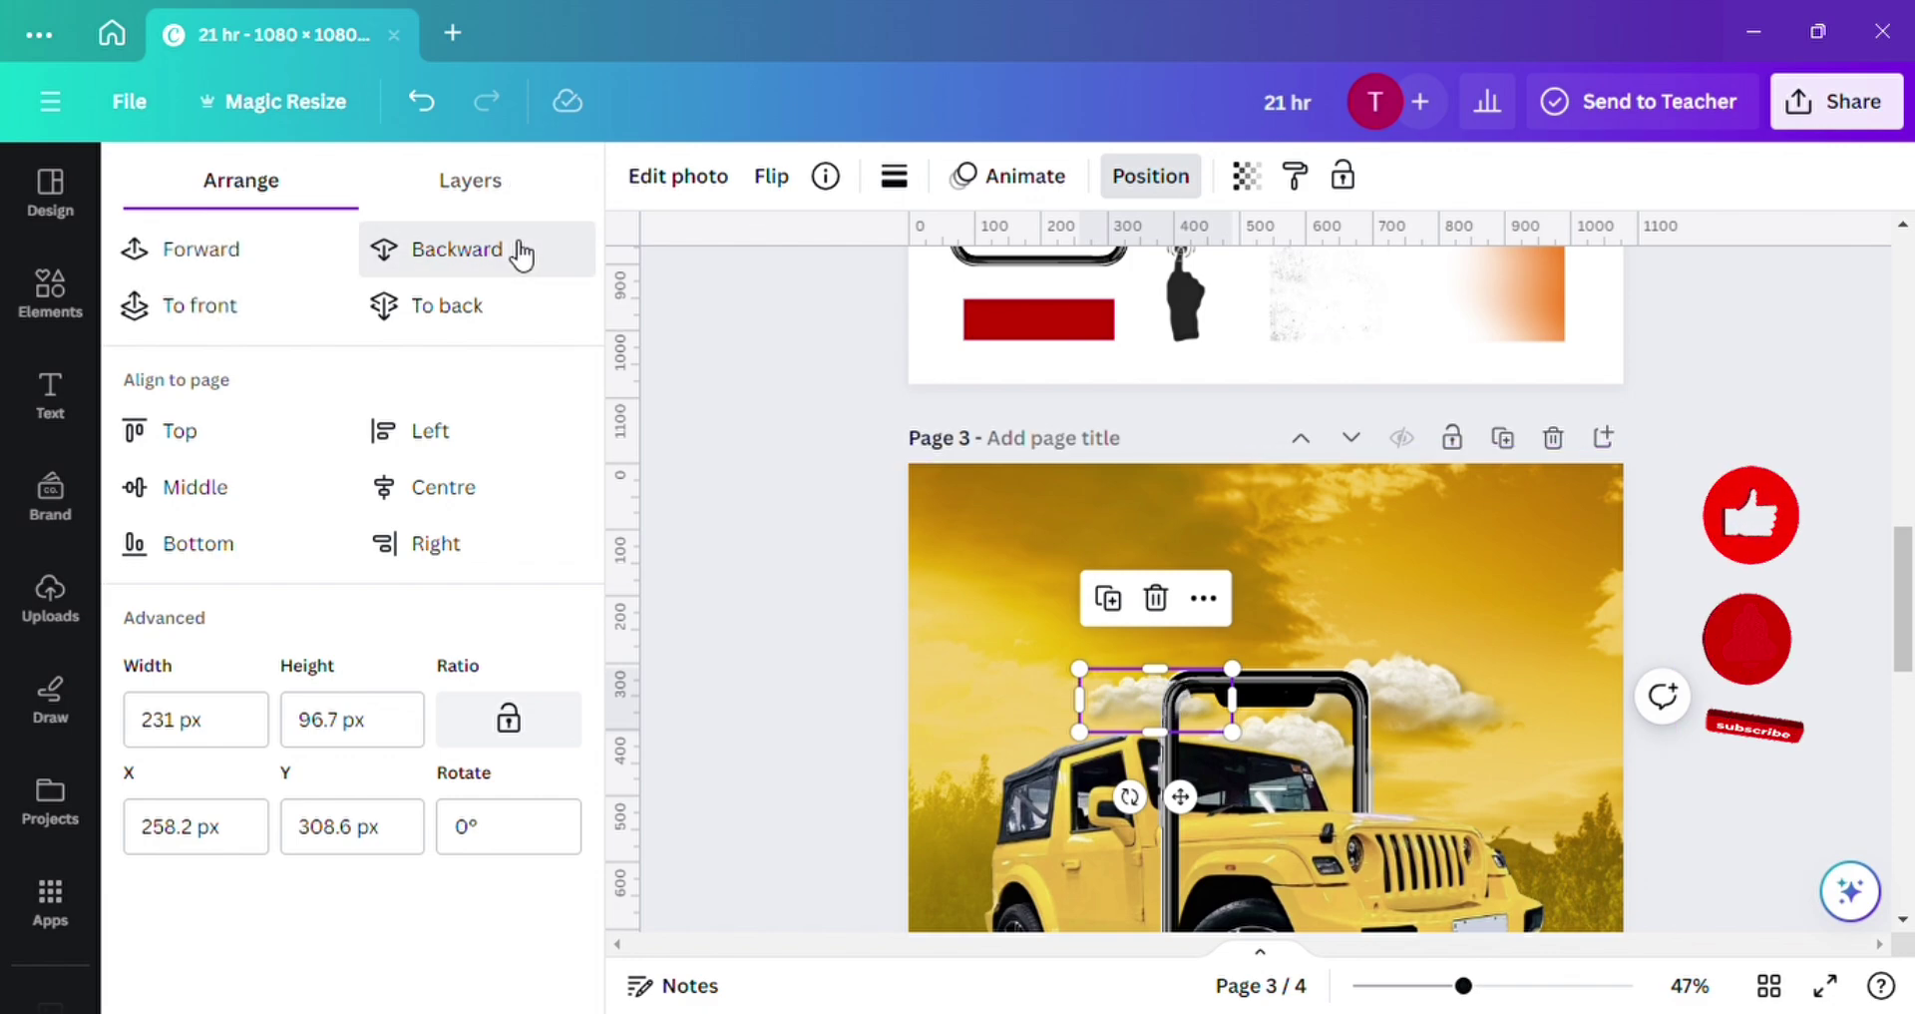
Nudge the selected phone frame layer down 2 px to a Y position of 310.6 px.
click(1341, 698)
click(1327, 684)
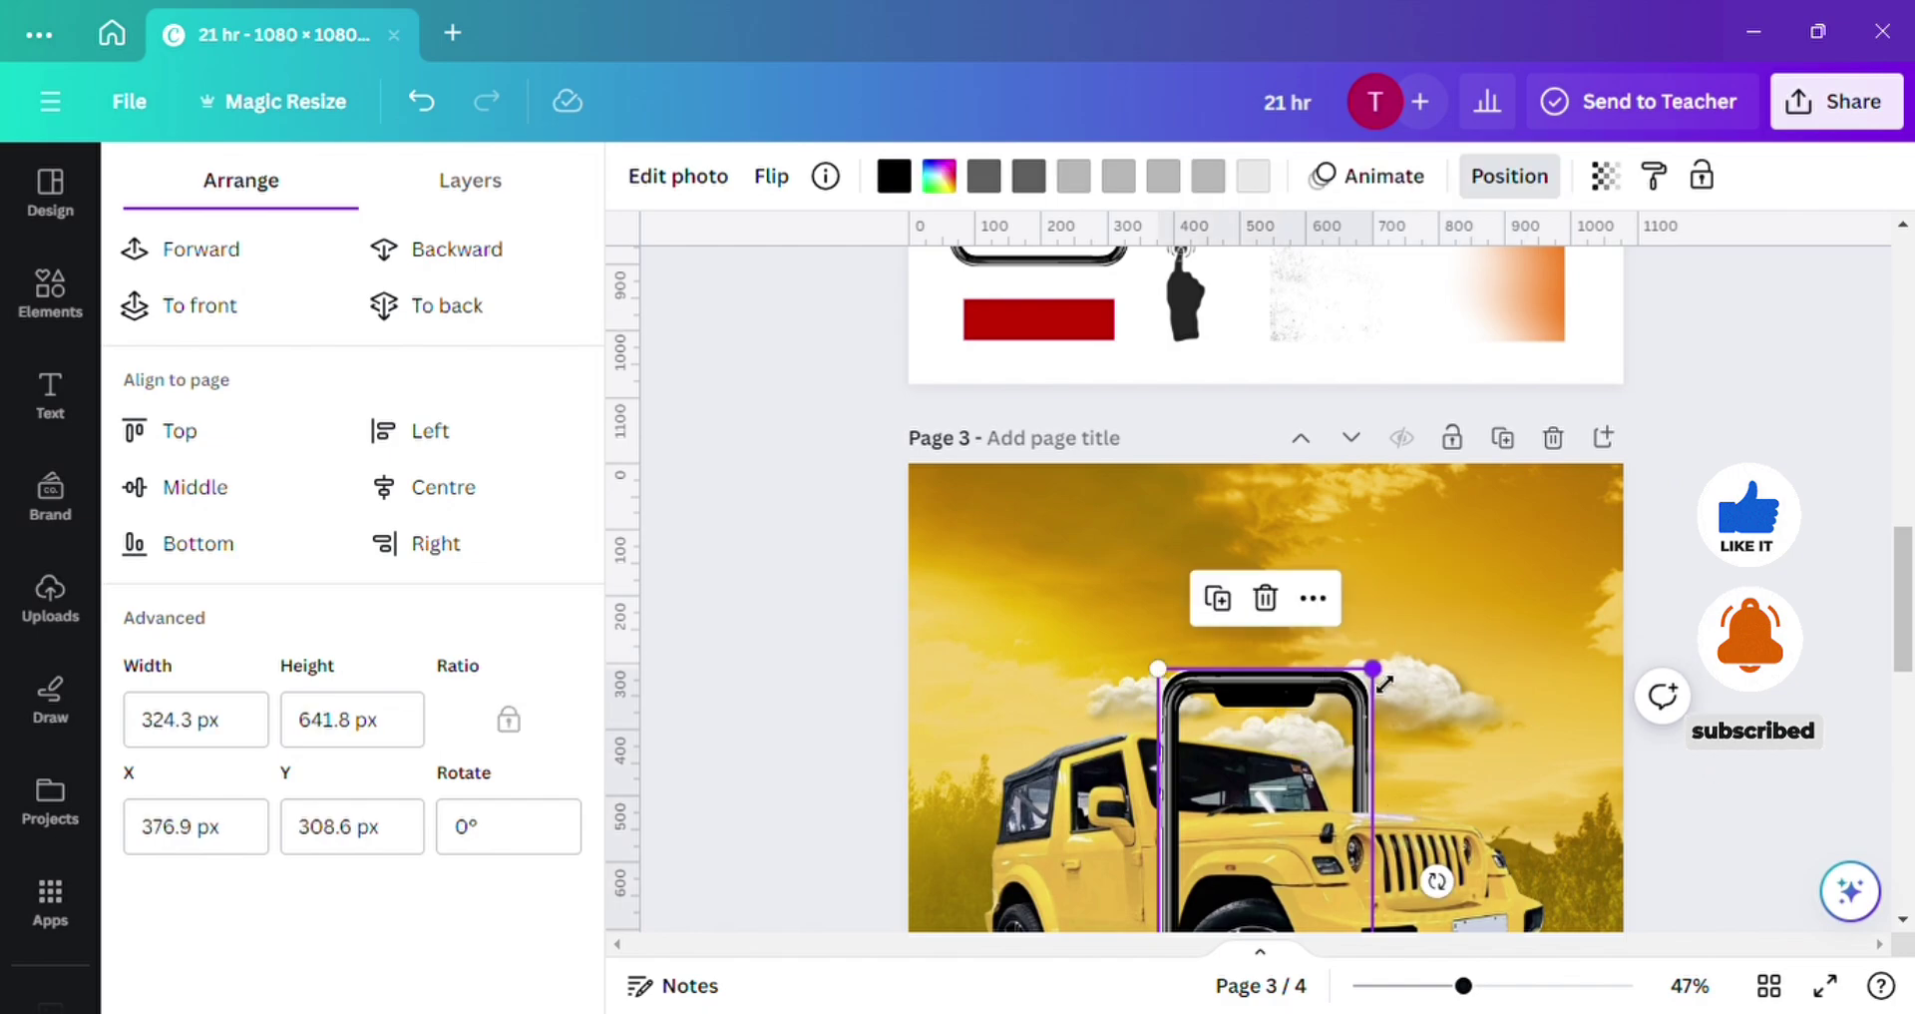
drag(1385, 685, 1386, 685)
key(Down)
key(Down)
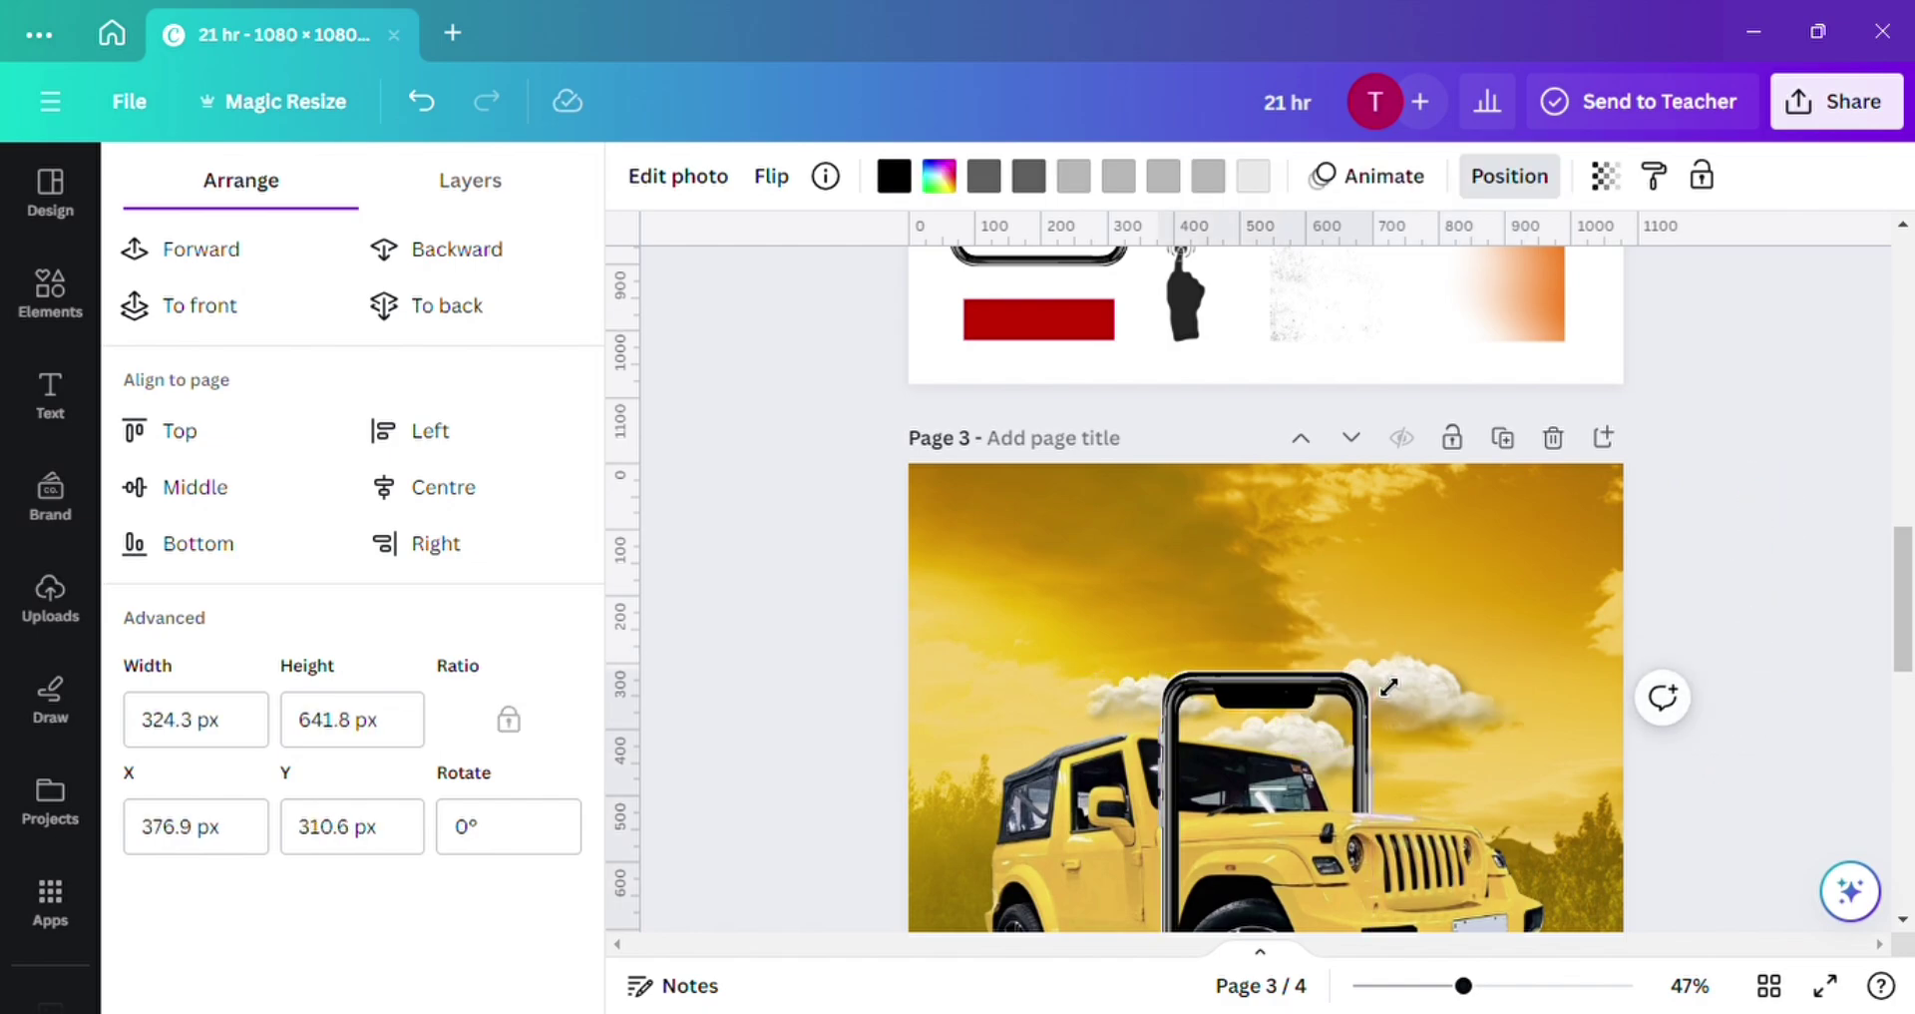
click(1565, 536)
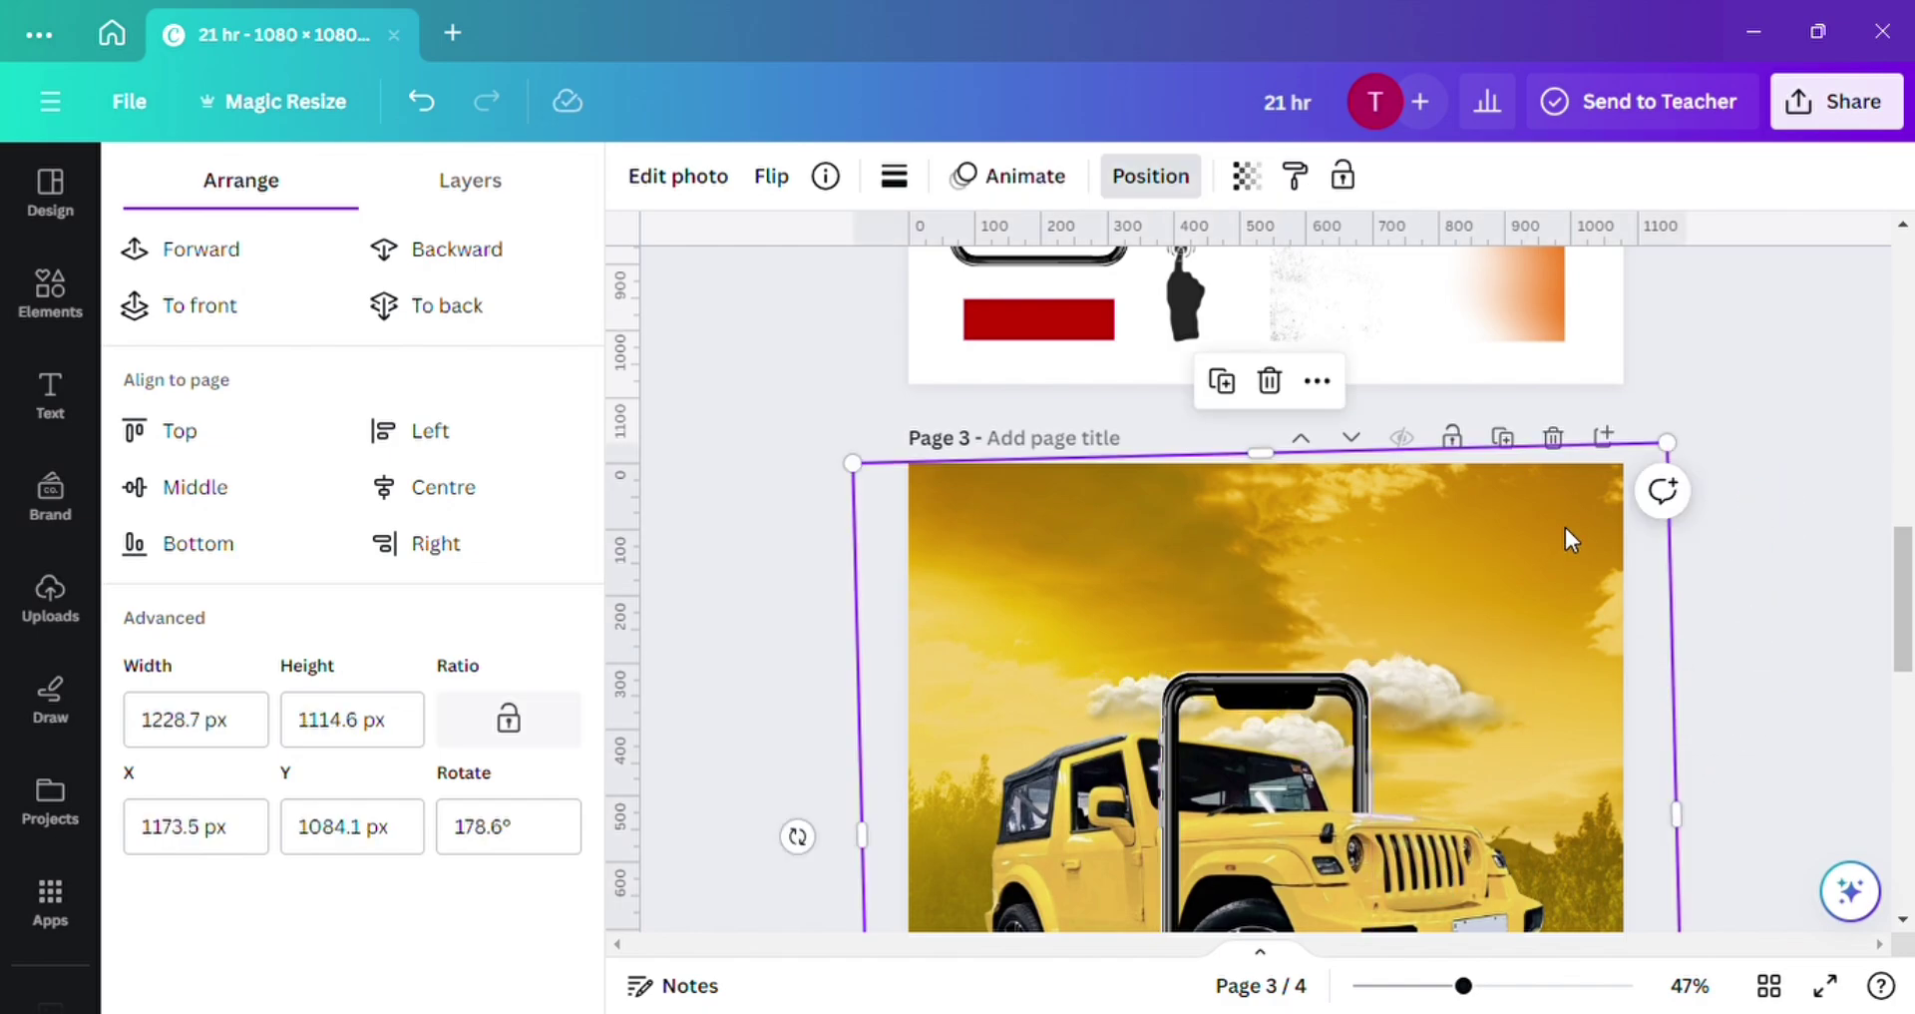
Add a heading reading "24h" and enlarge it to about size 370 across the upper half of the poster.
click(399, 478)
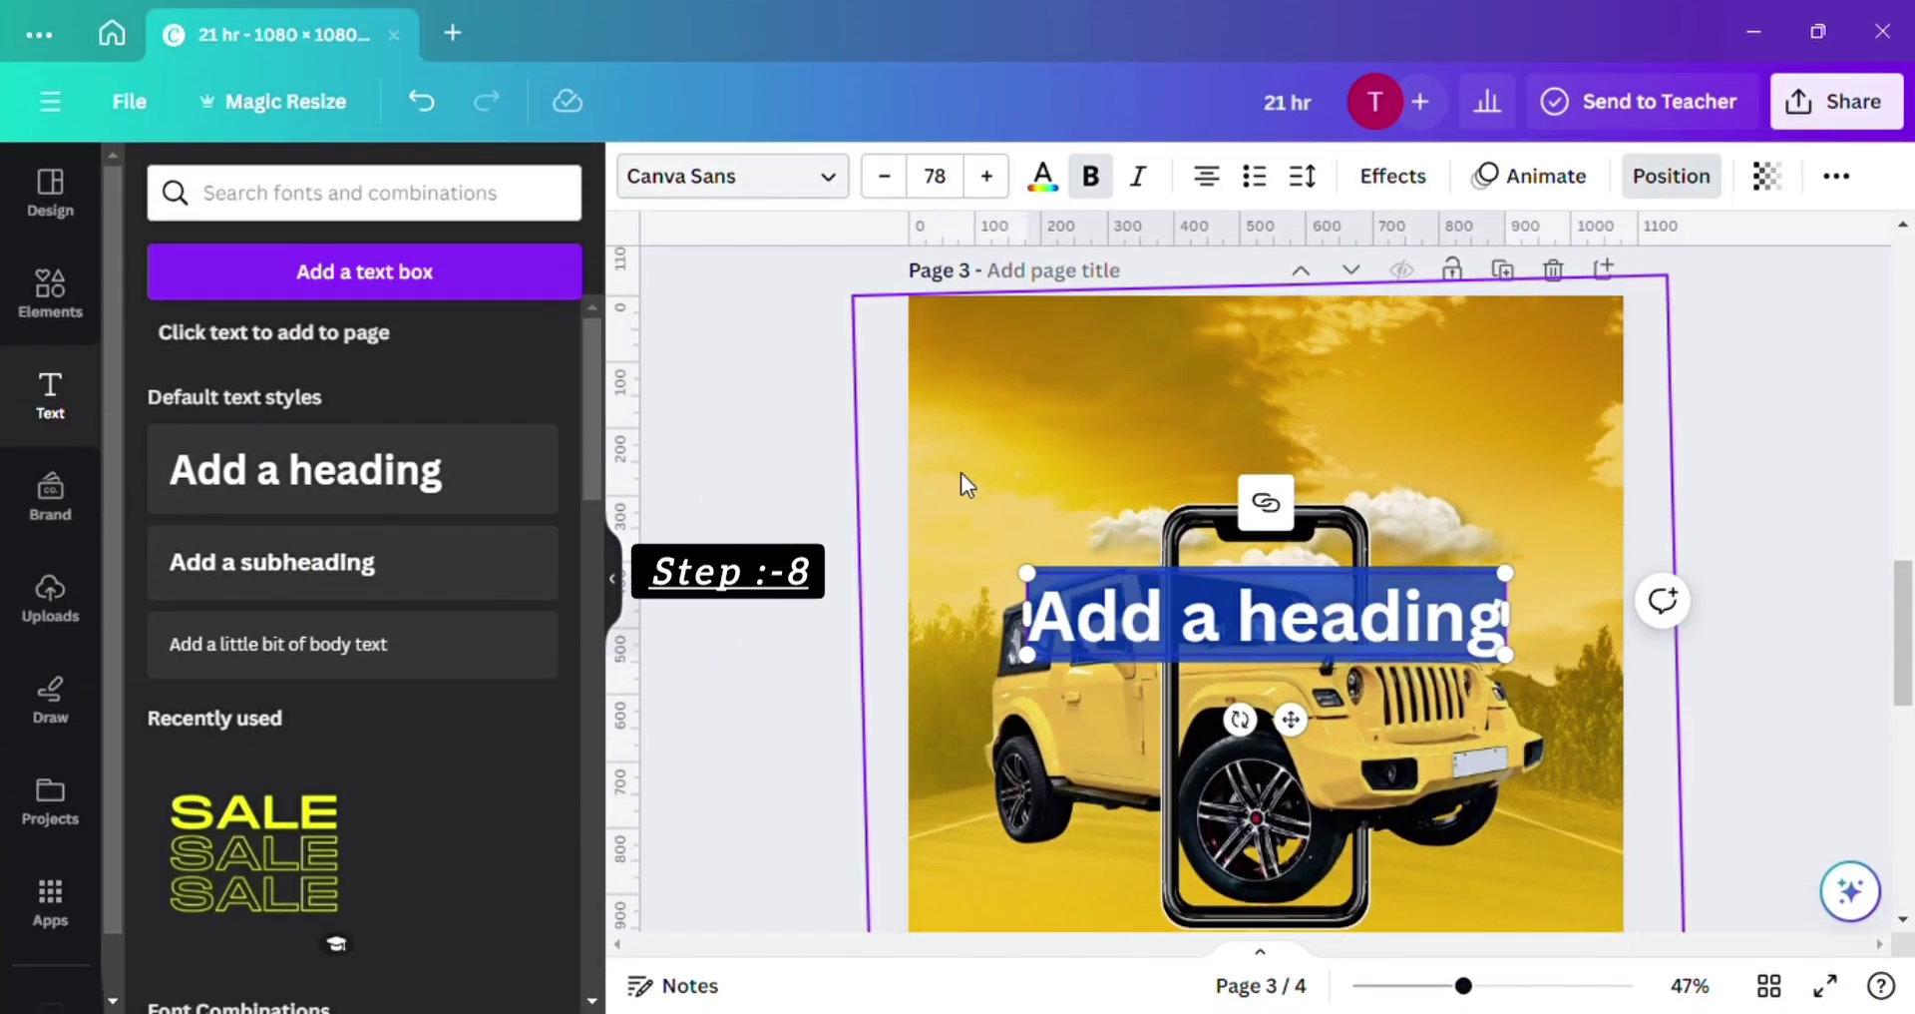
text(24h)
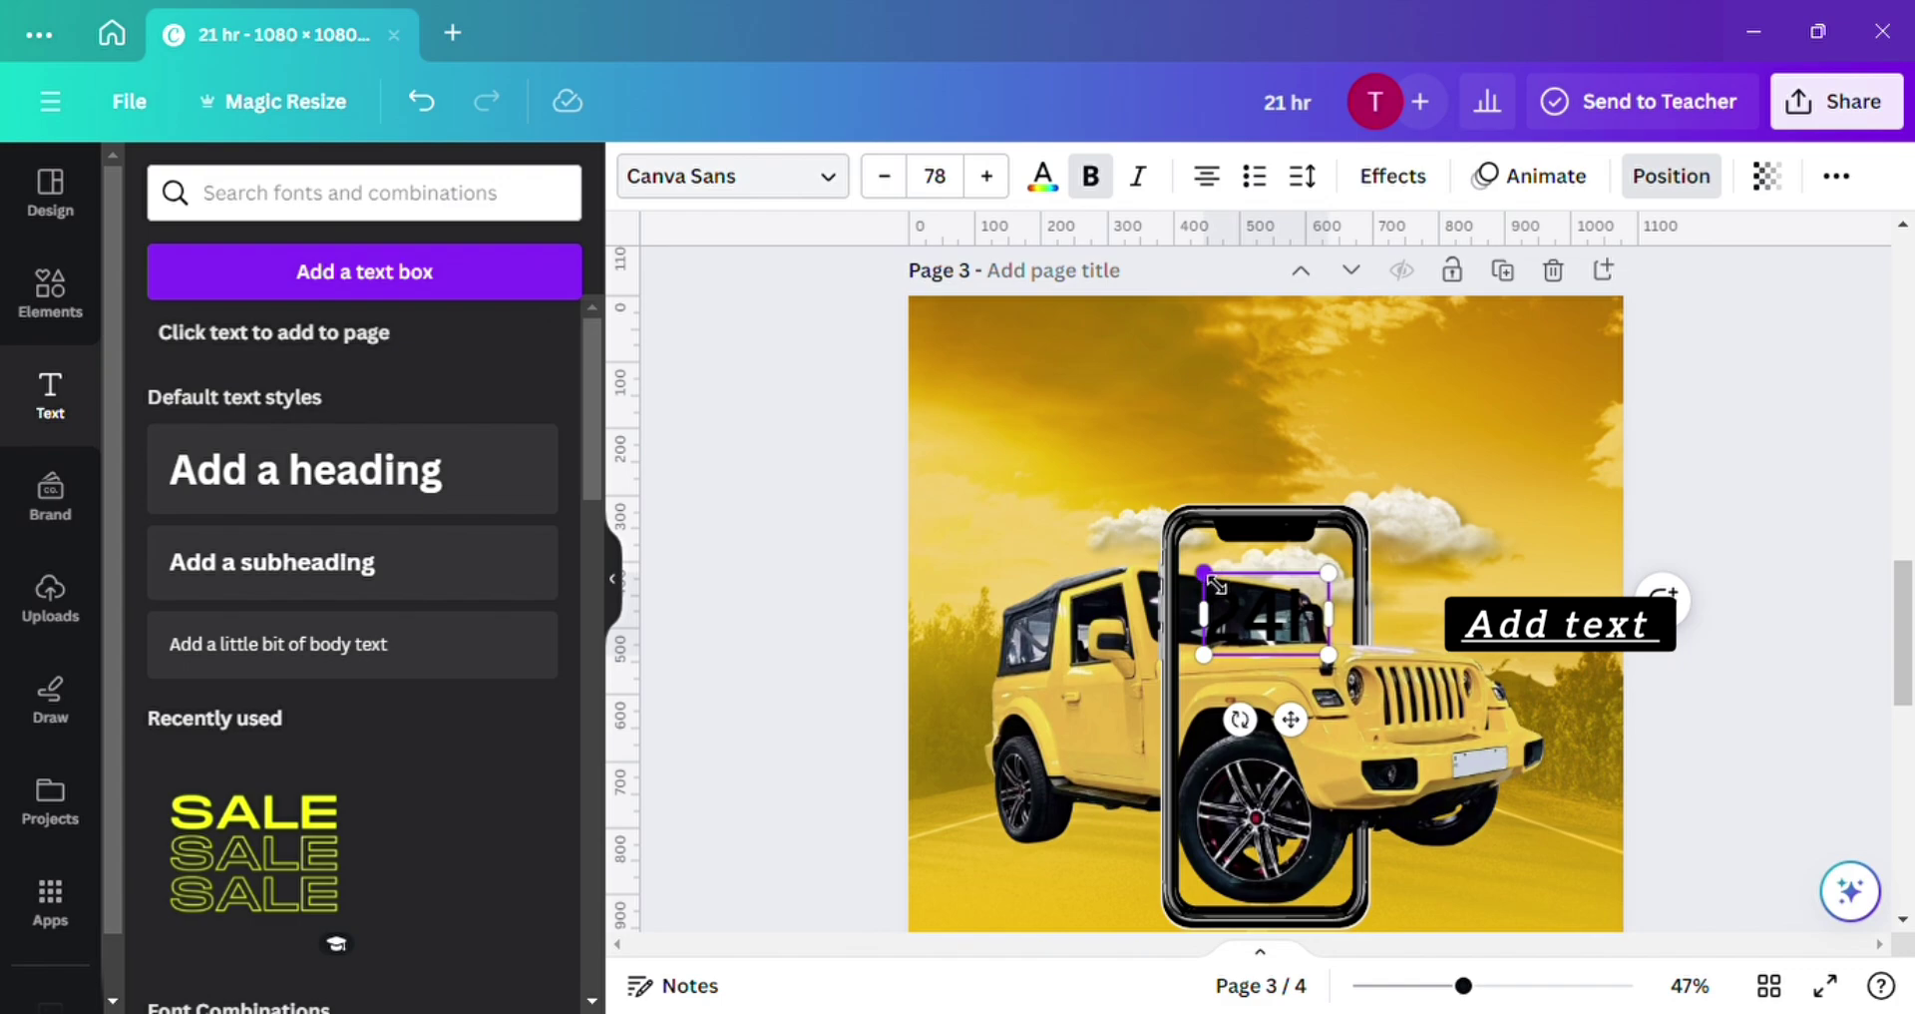
drag(1204, 573, 907, 376)
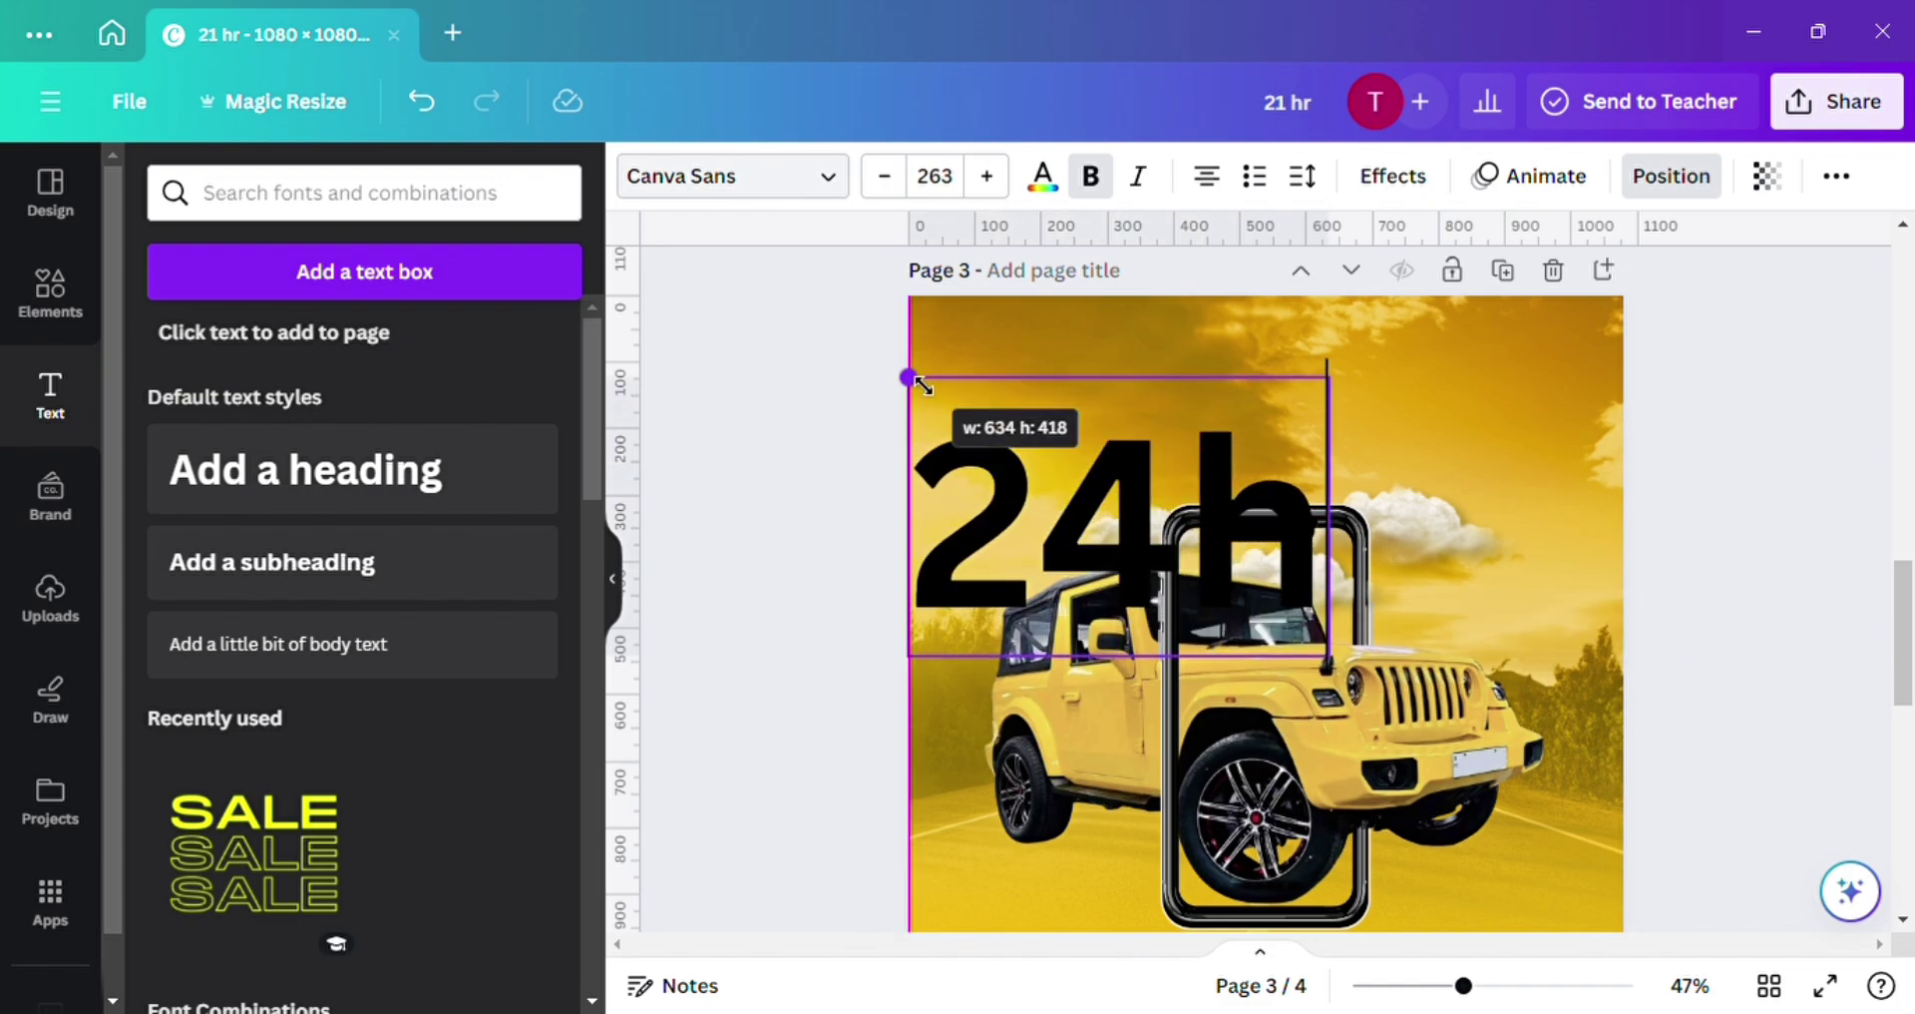
click(1399, 416)
drag(1061, 495, 1248, 458)
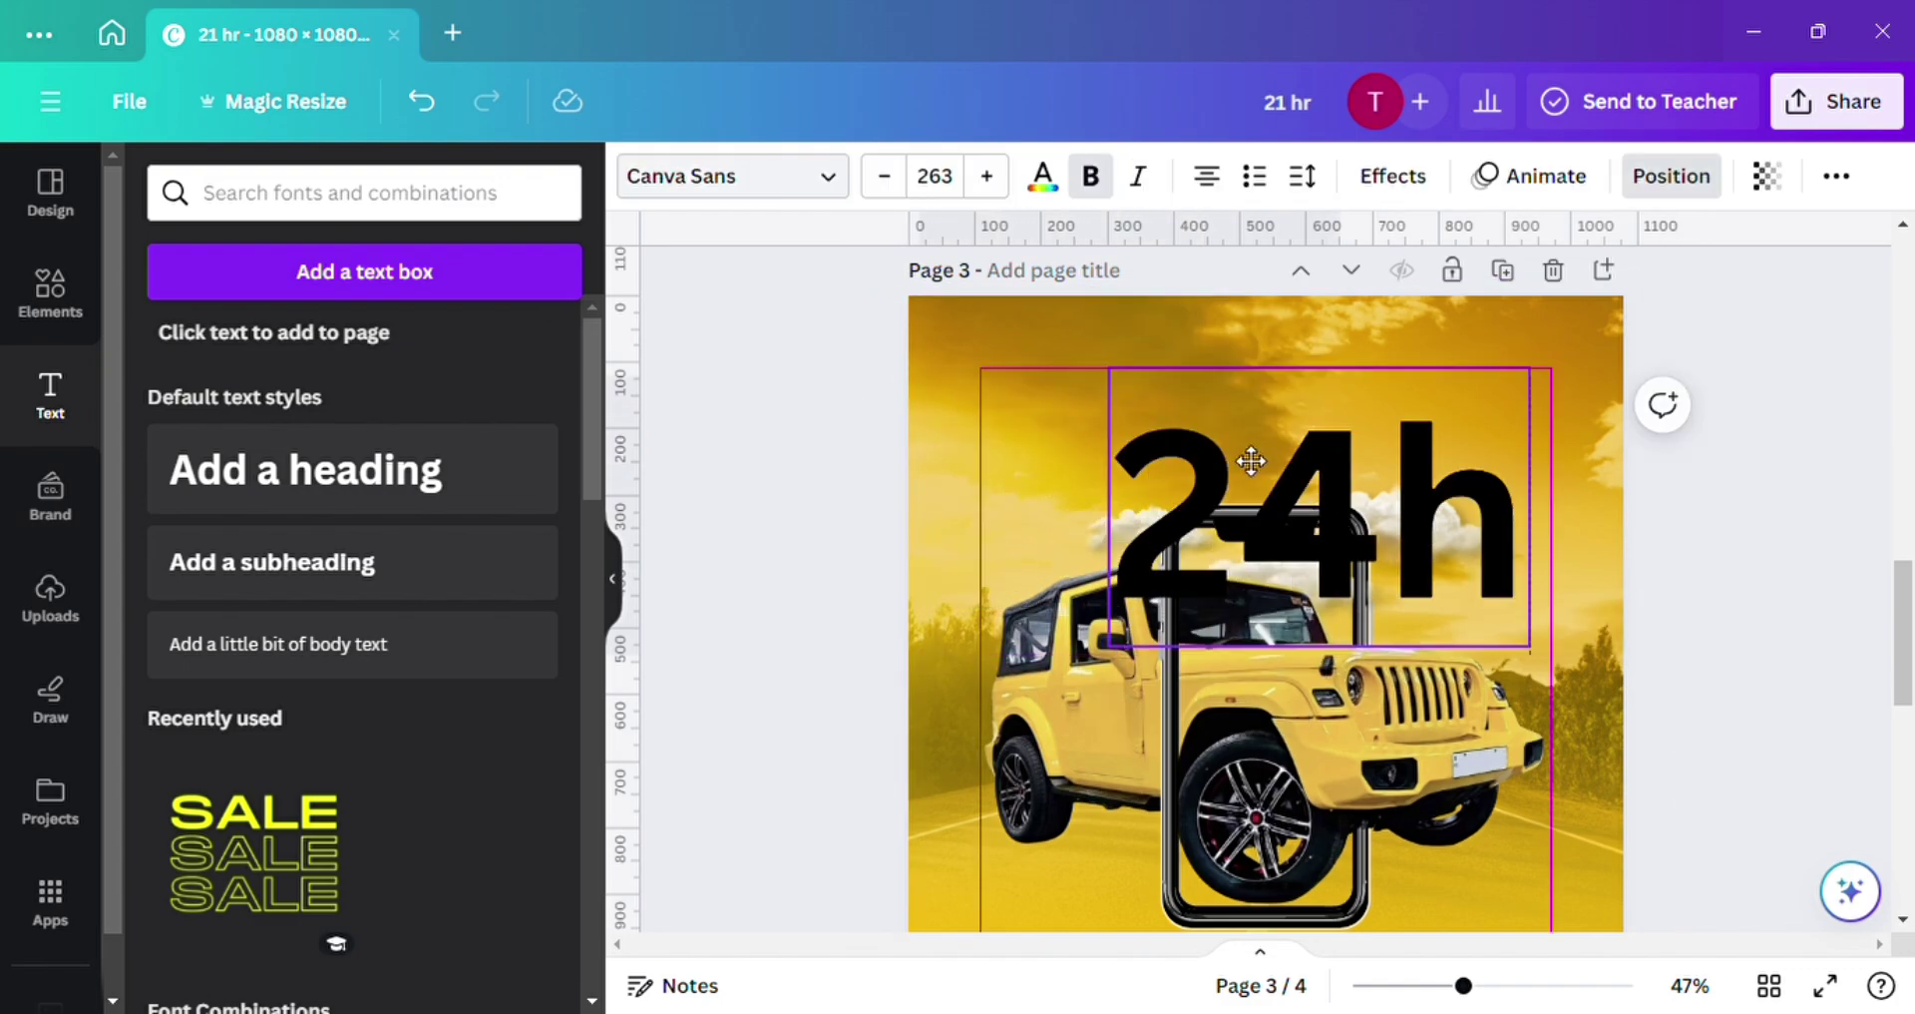
drag(1097, 617, 924, 729)
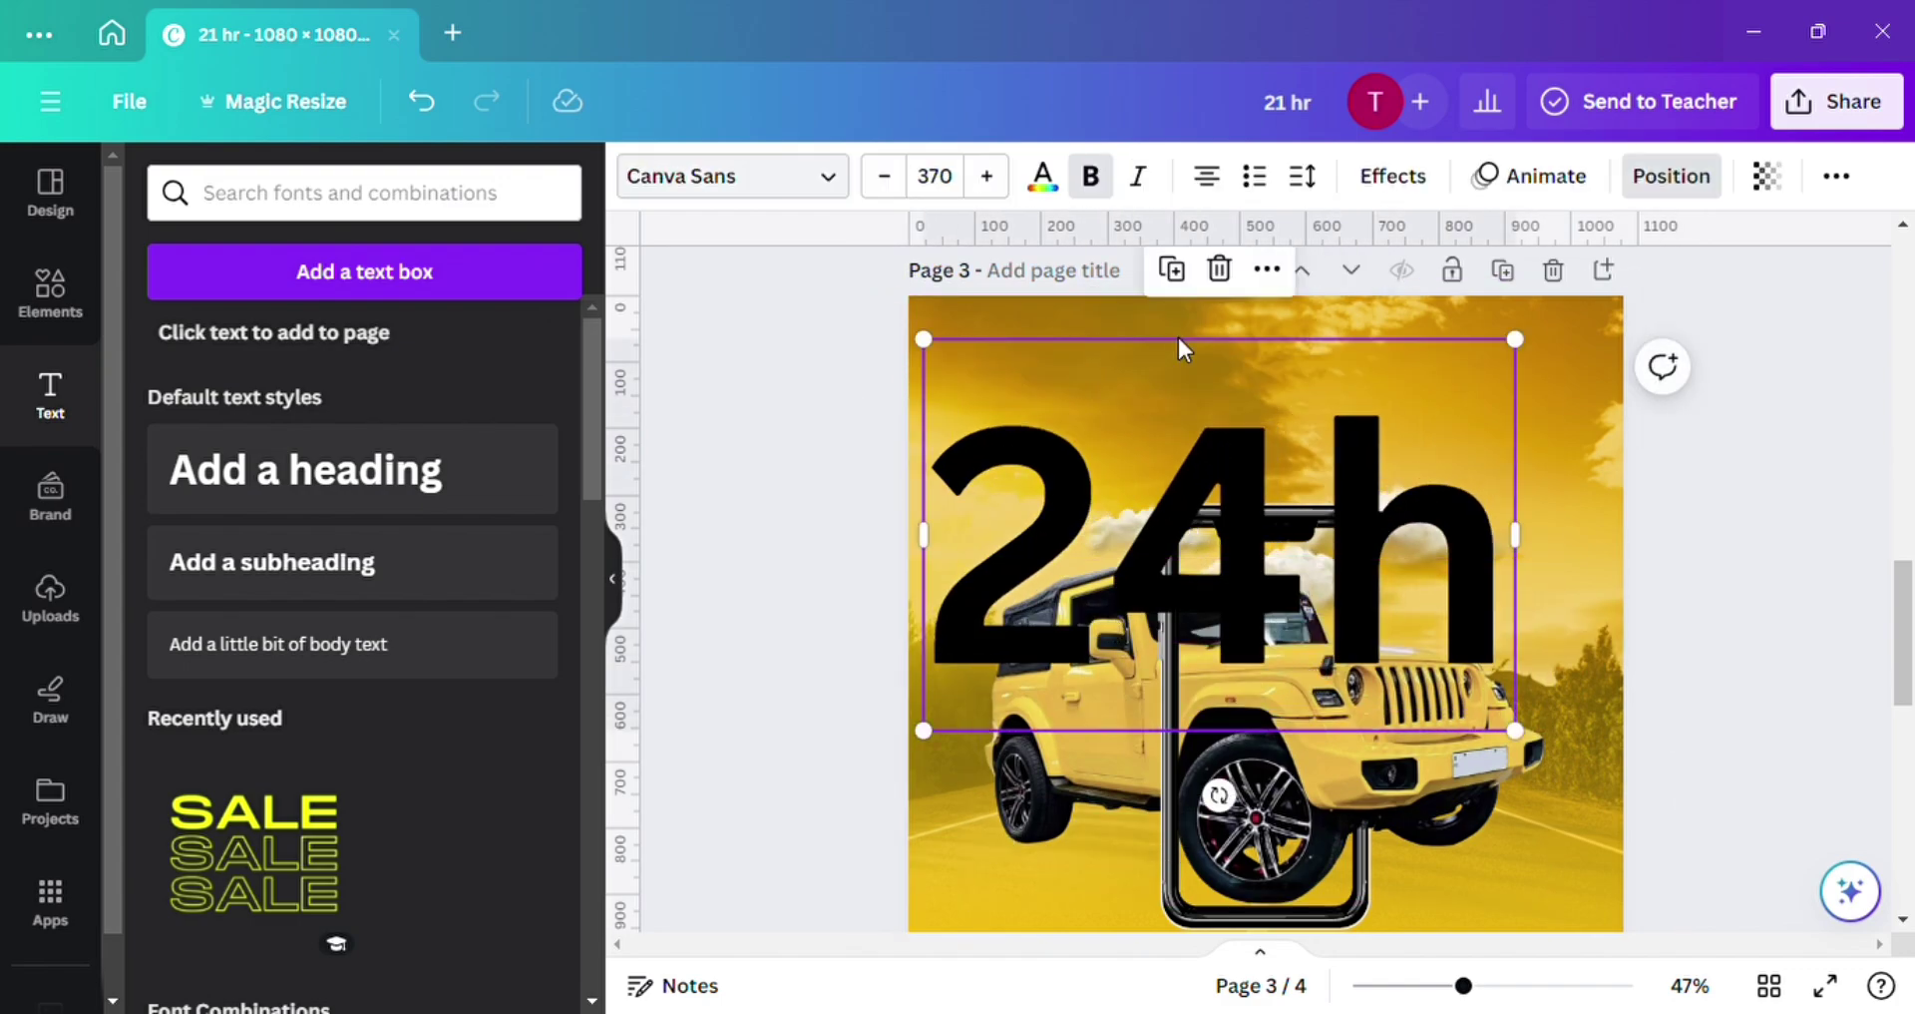
drag(1226, 363, 1273, 353)
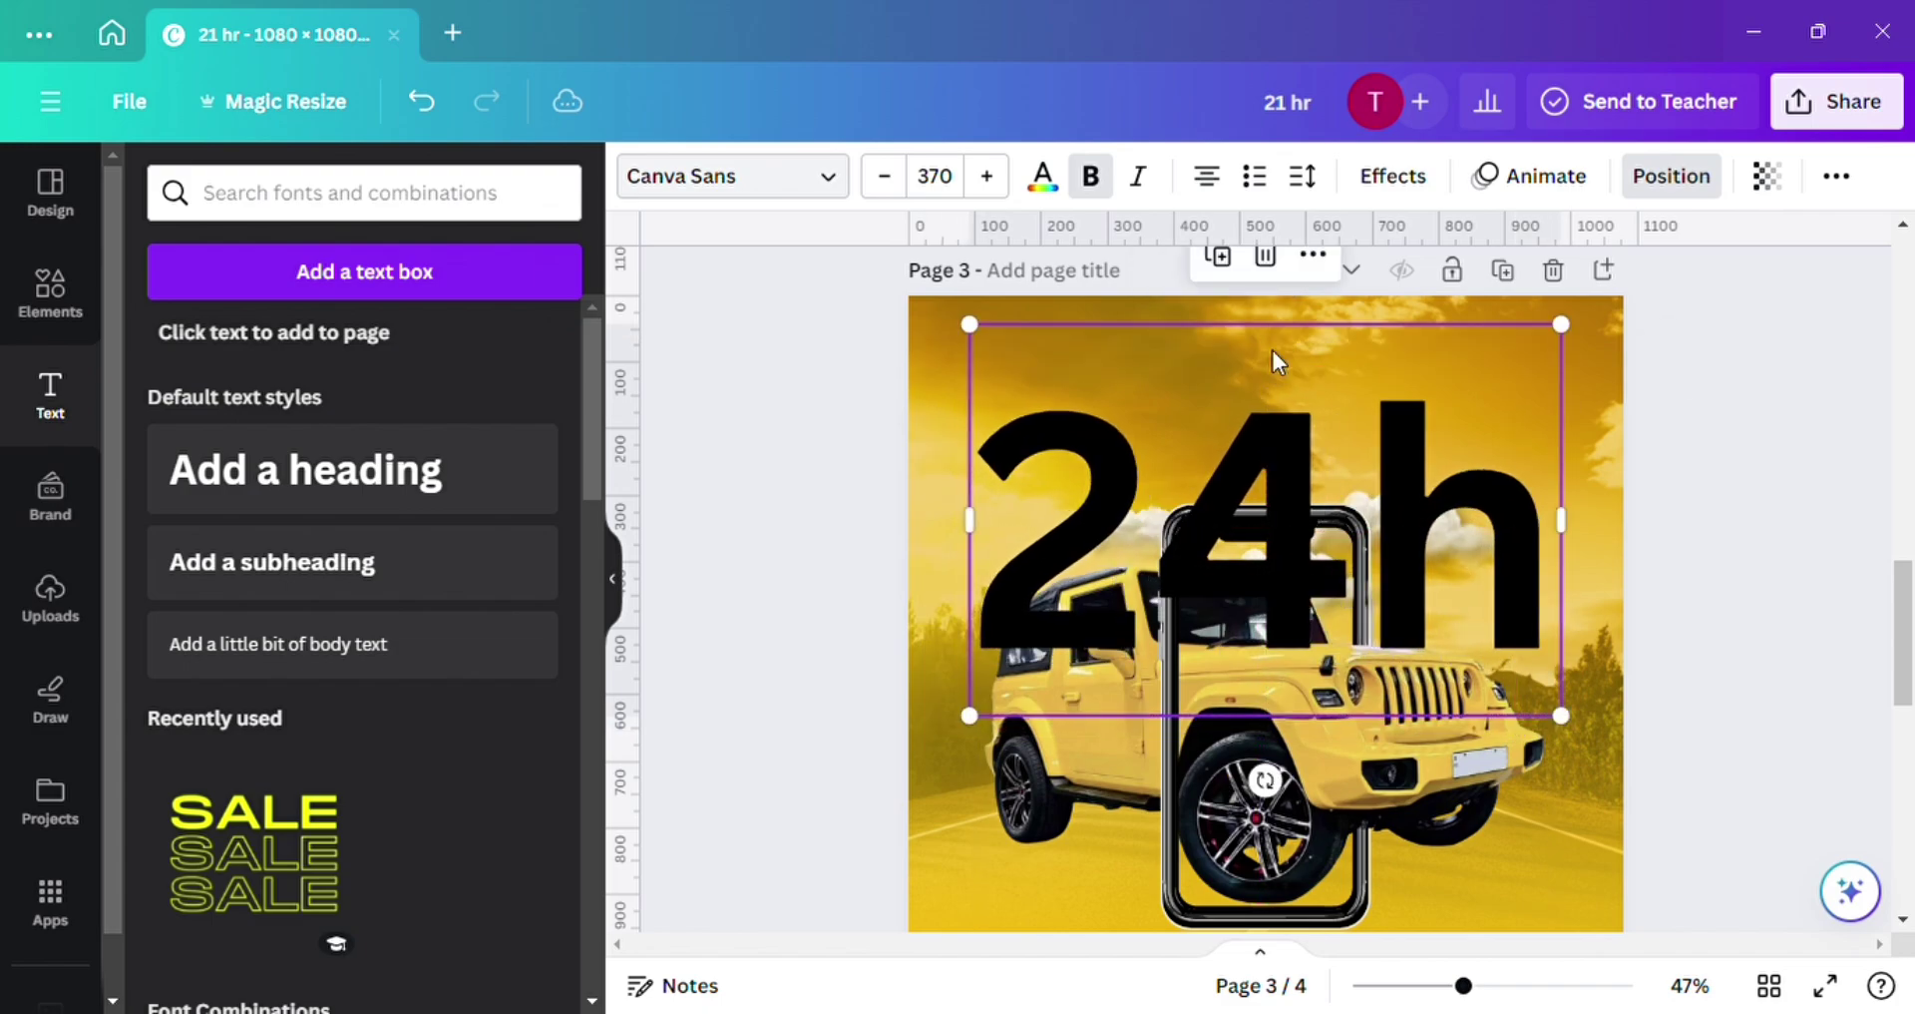
Change the 24h heading's font to Anton, resize it to about 399 and move it up to the poster's upper edge.
click(836, 178)
click(519, 564)
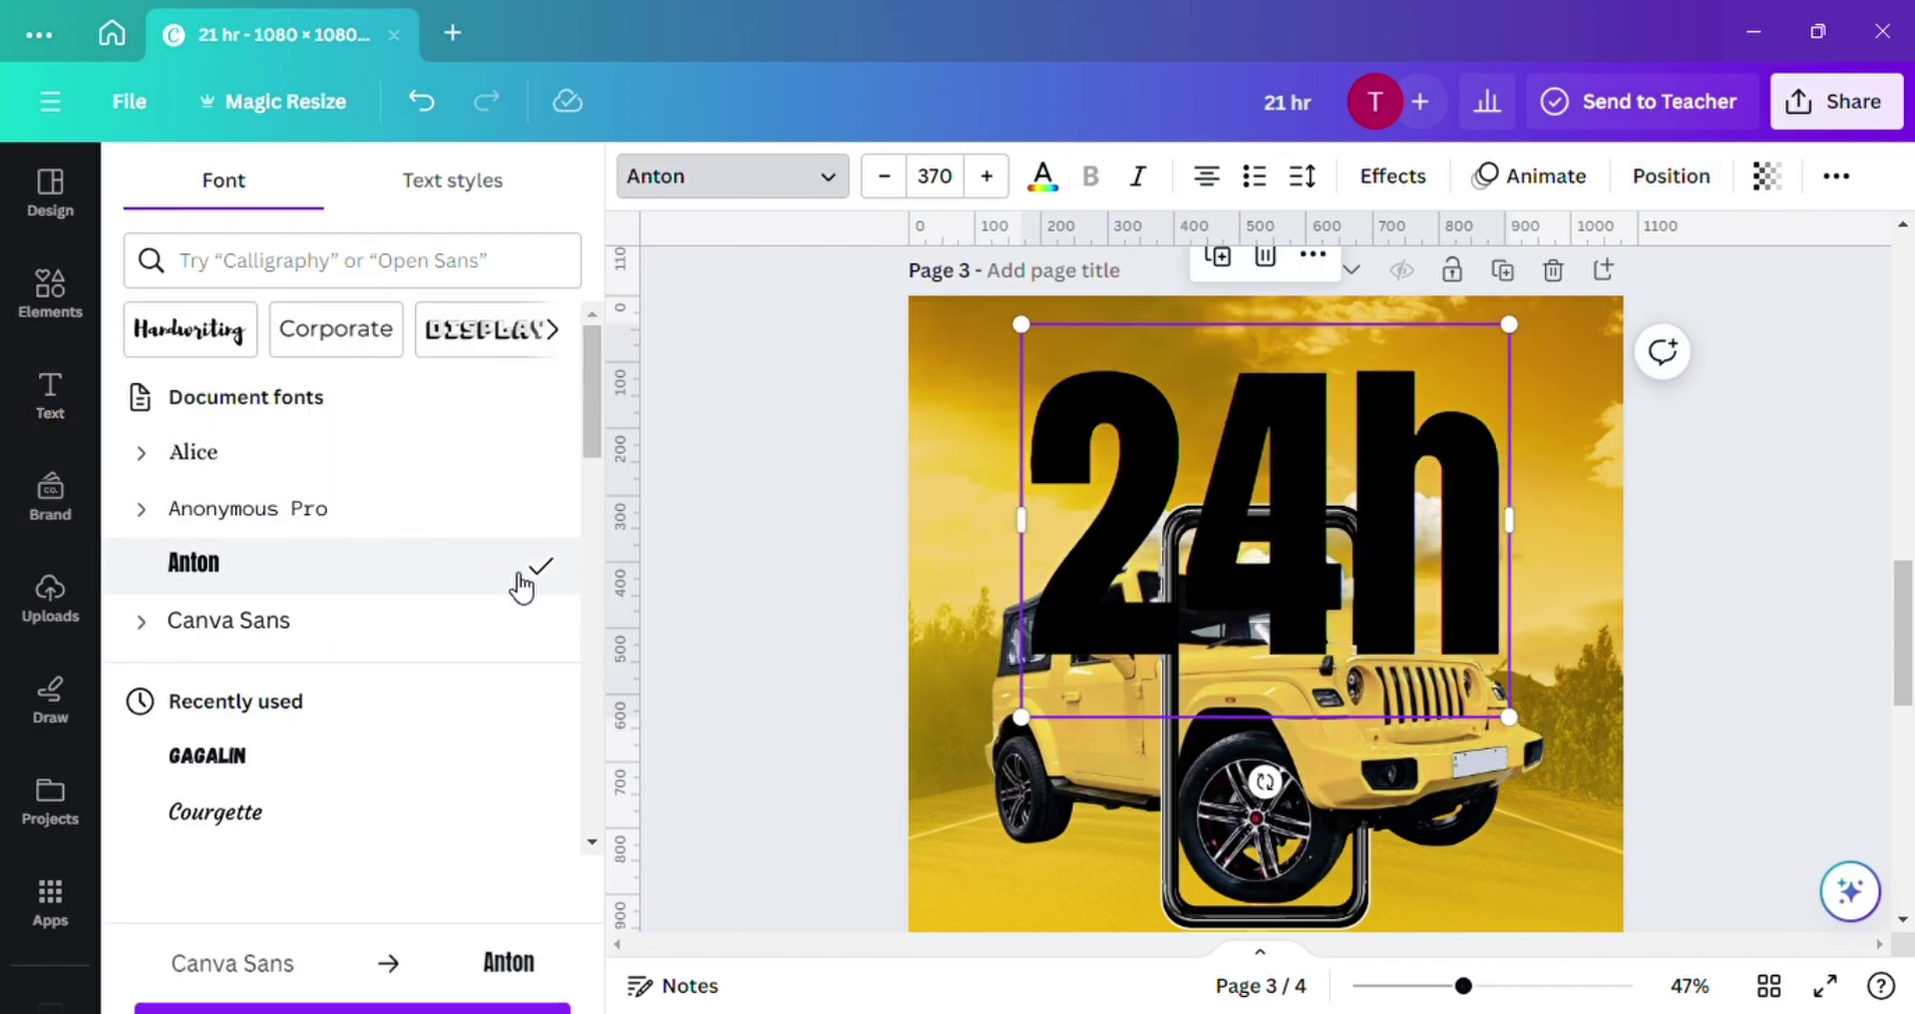
drag(1038, 731, 956, 806)
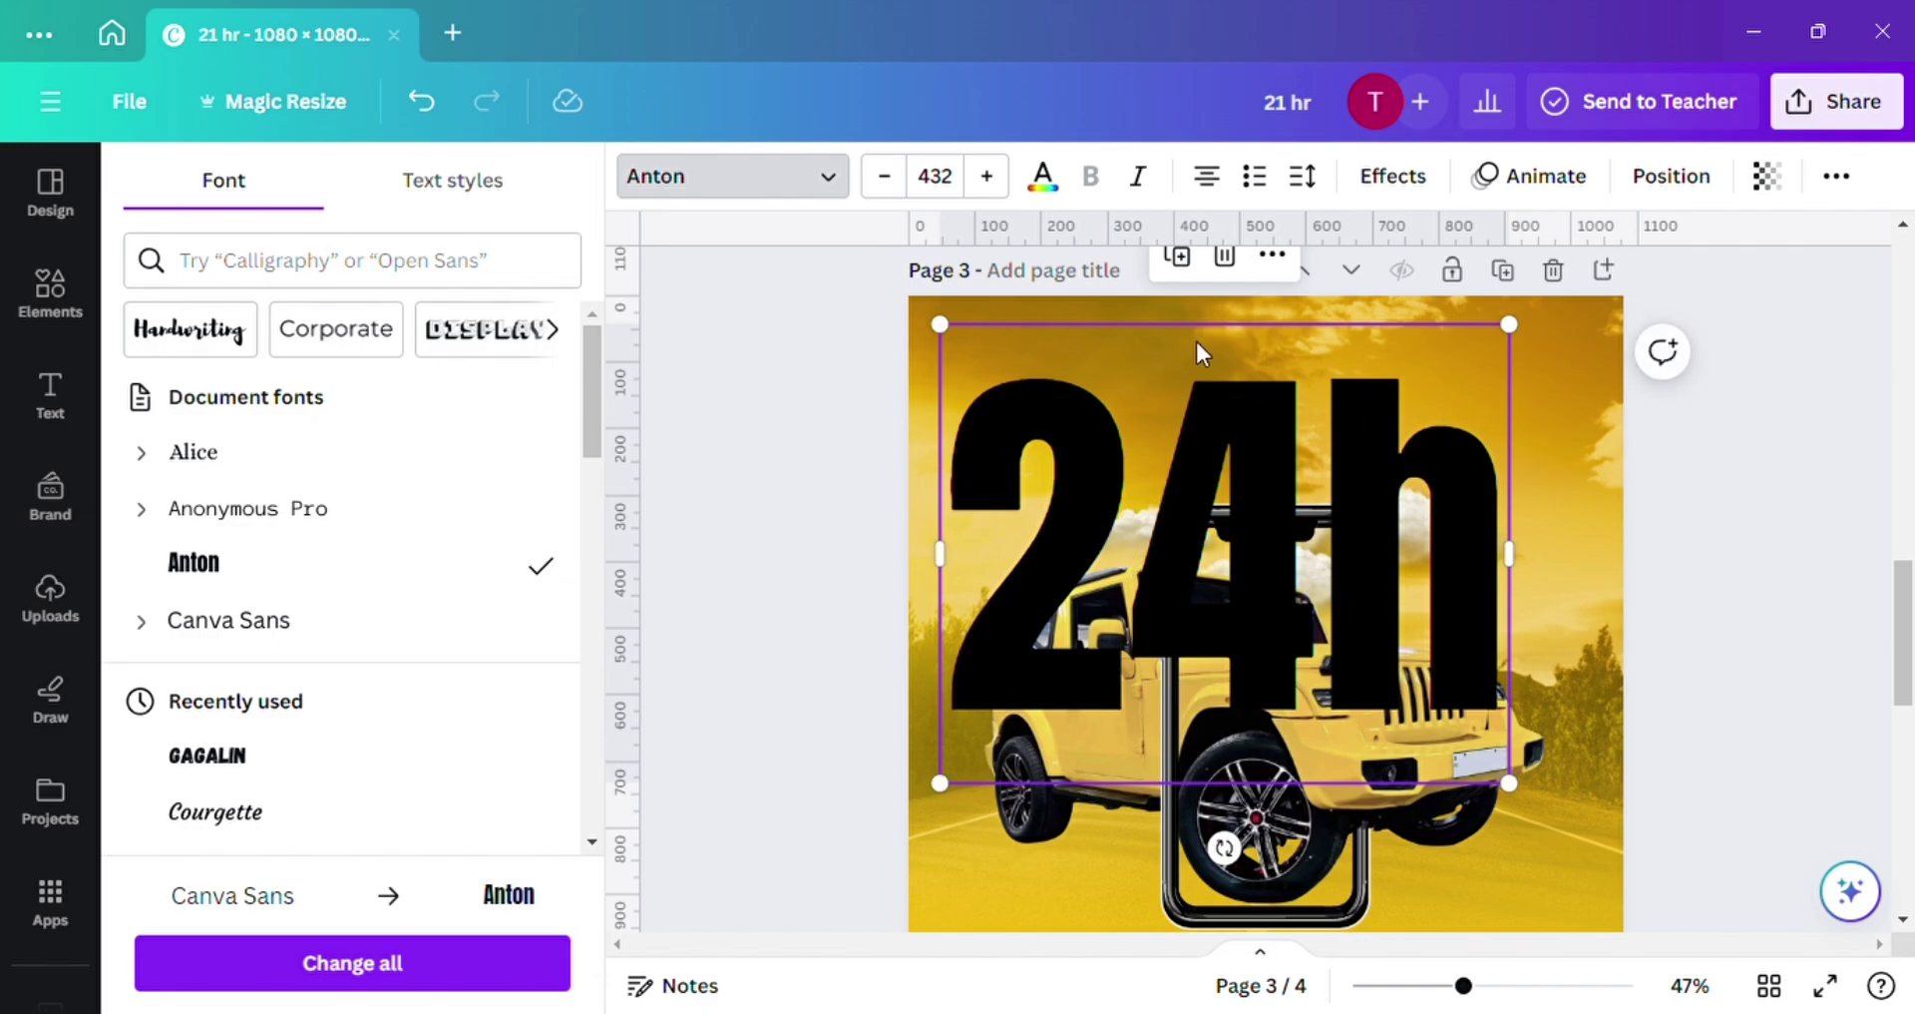
drag(1197, 352, 1195, 337)
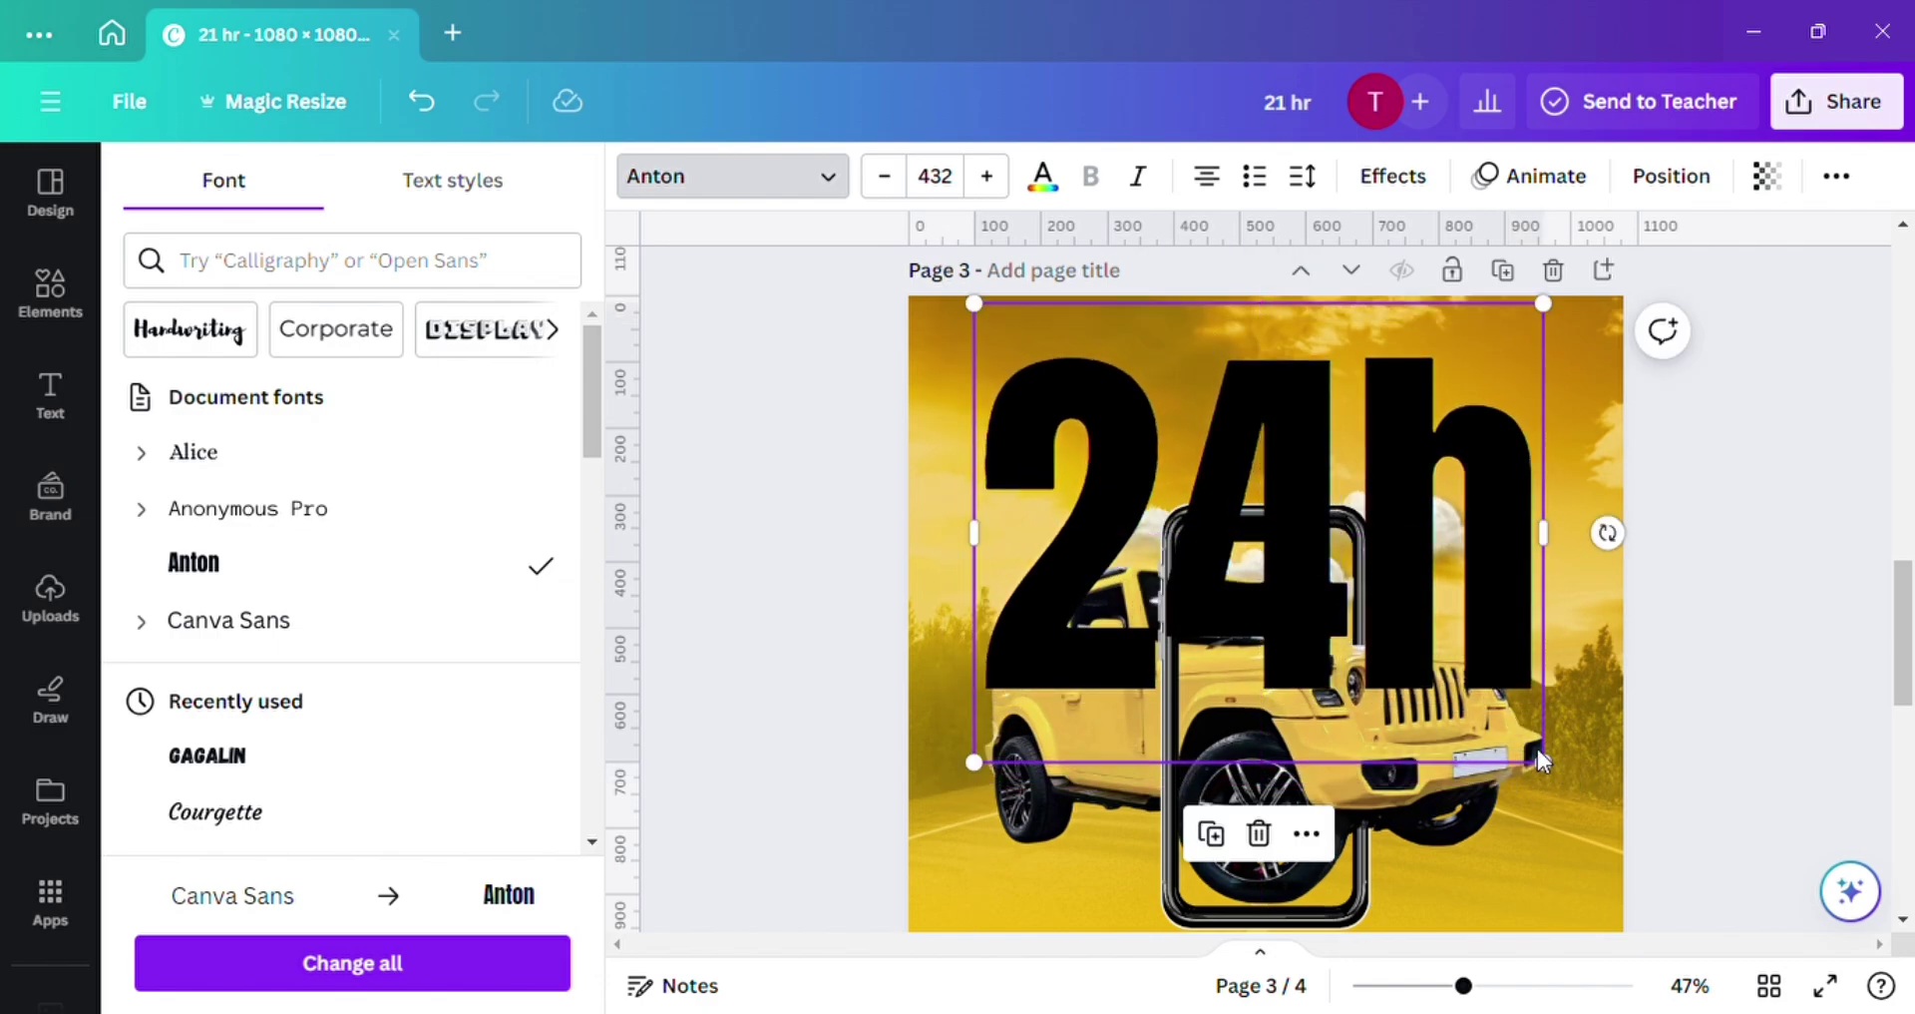
drag(1545, 763, 1530, 739)
mouse_move(1437, 473)
mouse_down()
mouse_move(1486, 477)
mouse_move(1435, 461)
mouse_up()
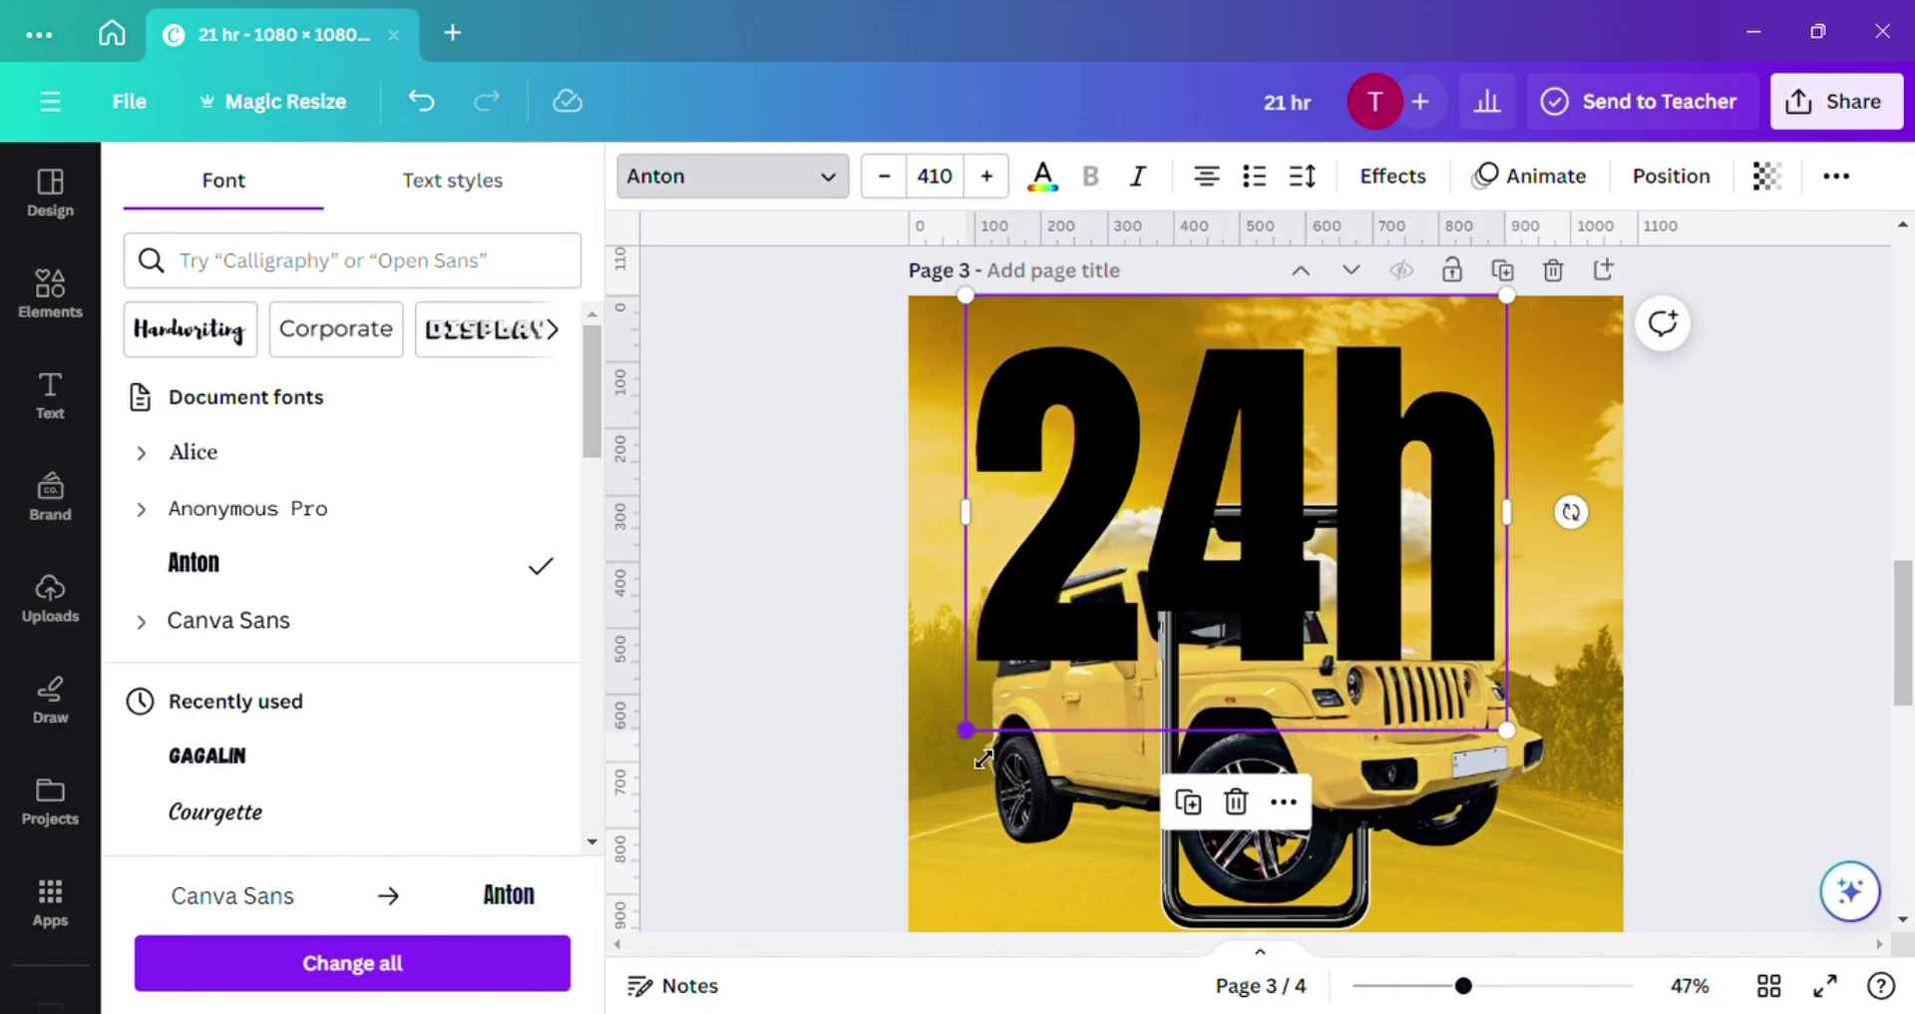
drag(983, 758, 981, 717)
mouse_move(1145, 627)
mouse_down()
mouse_move(1145, 600)
mouse_move(1145, 621)
mouse_move(1160, 607)
mouse_up()
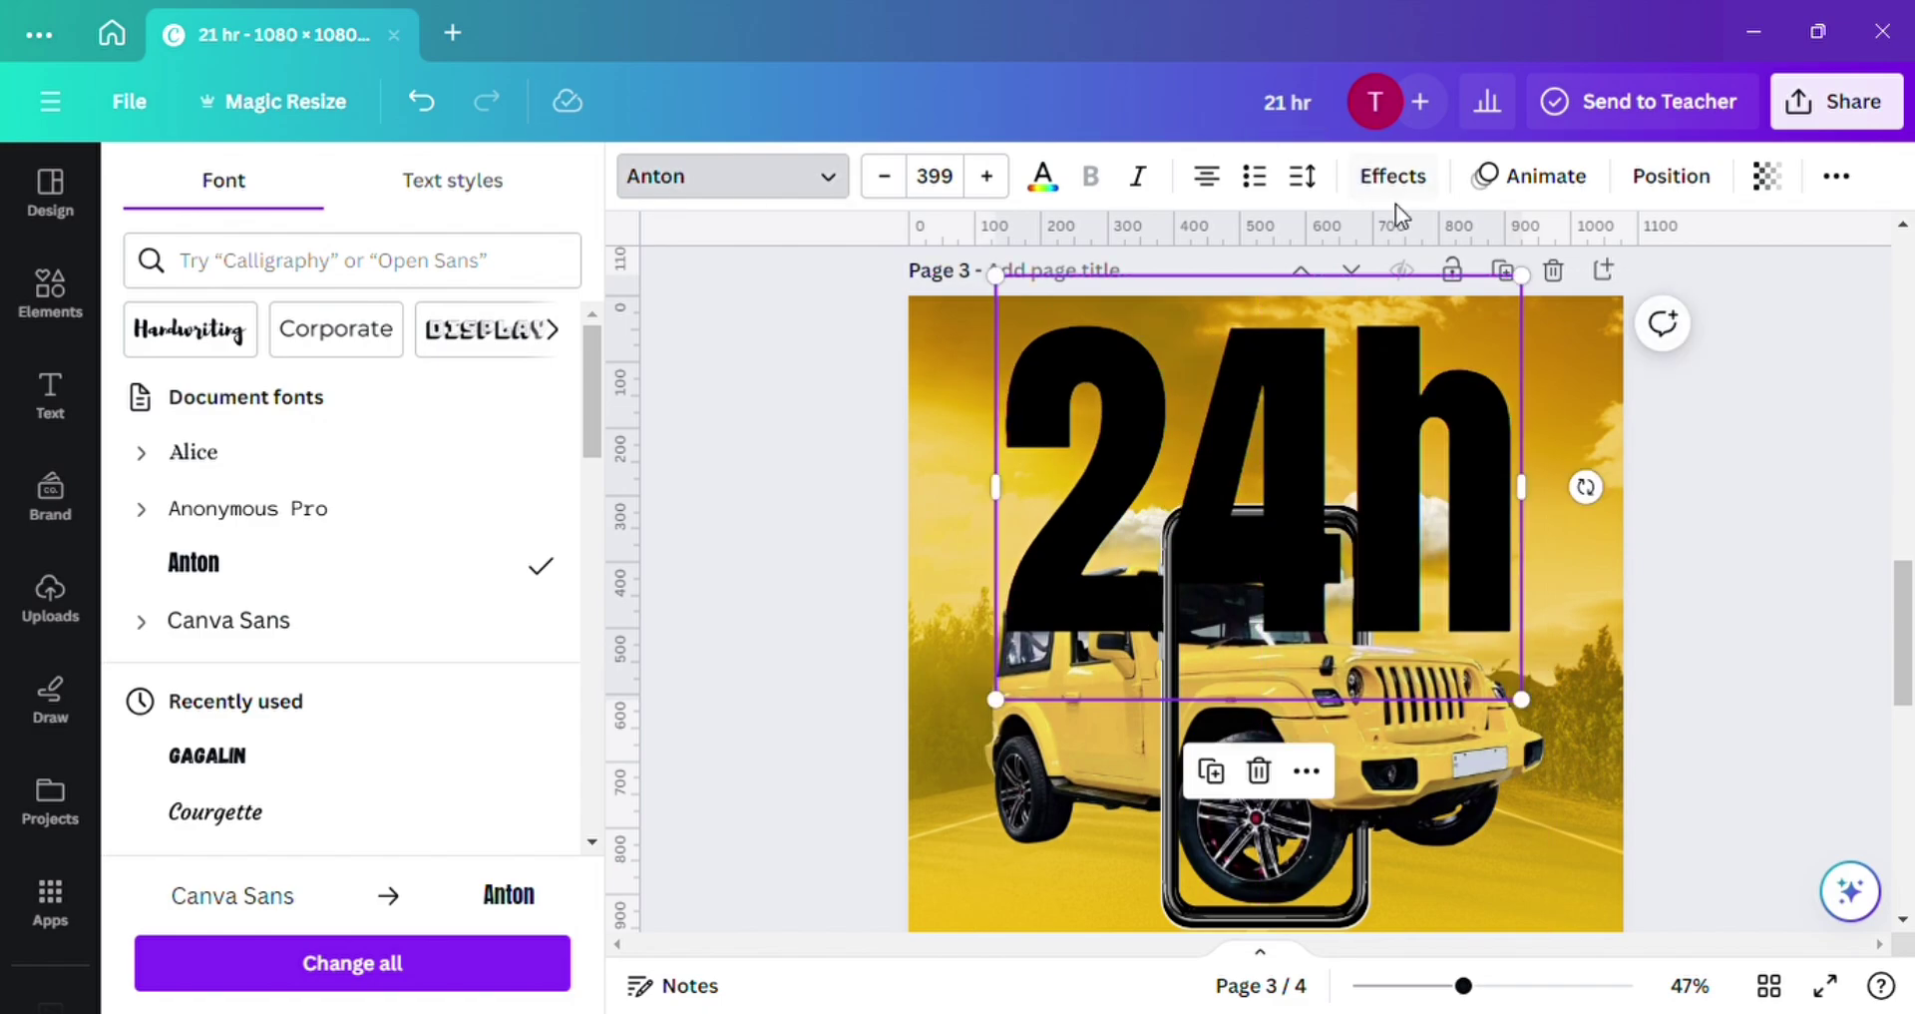
Centre the 24h heading horizontally on the page and colour it with the document's light yellow.
click(1674, 178)
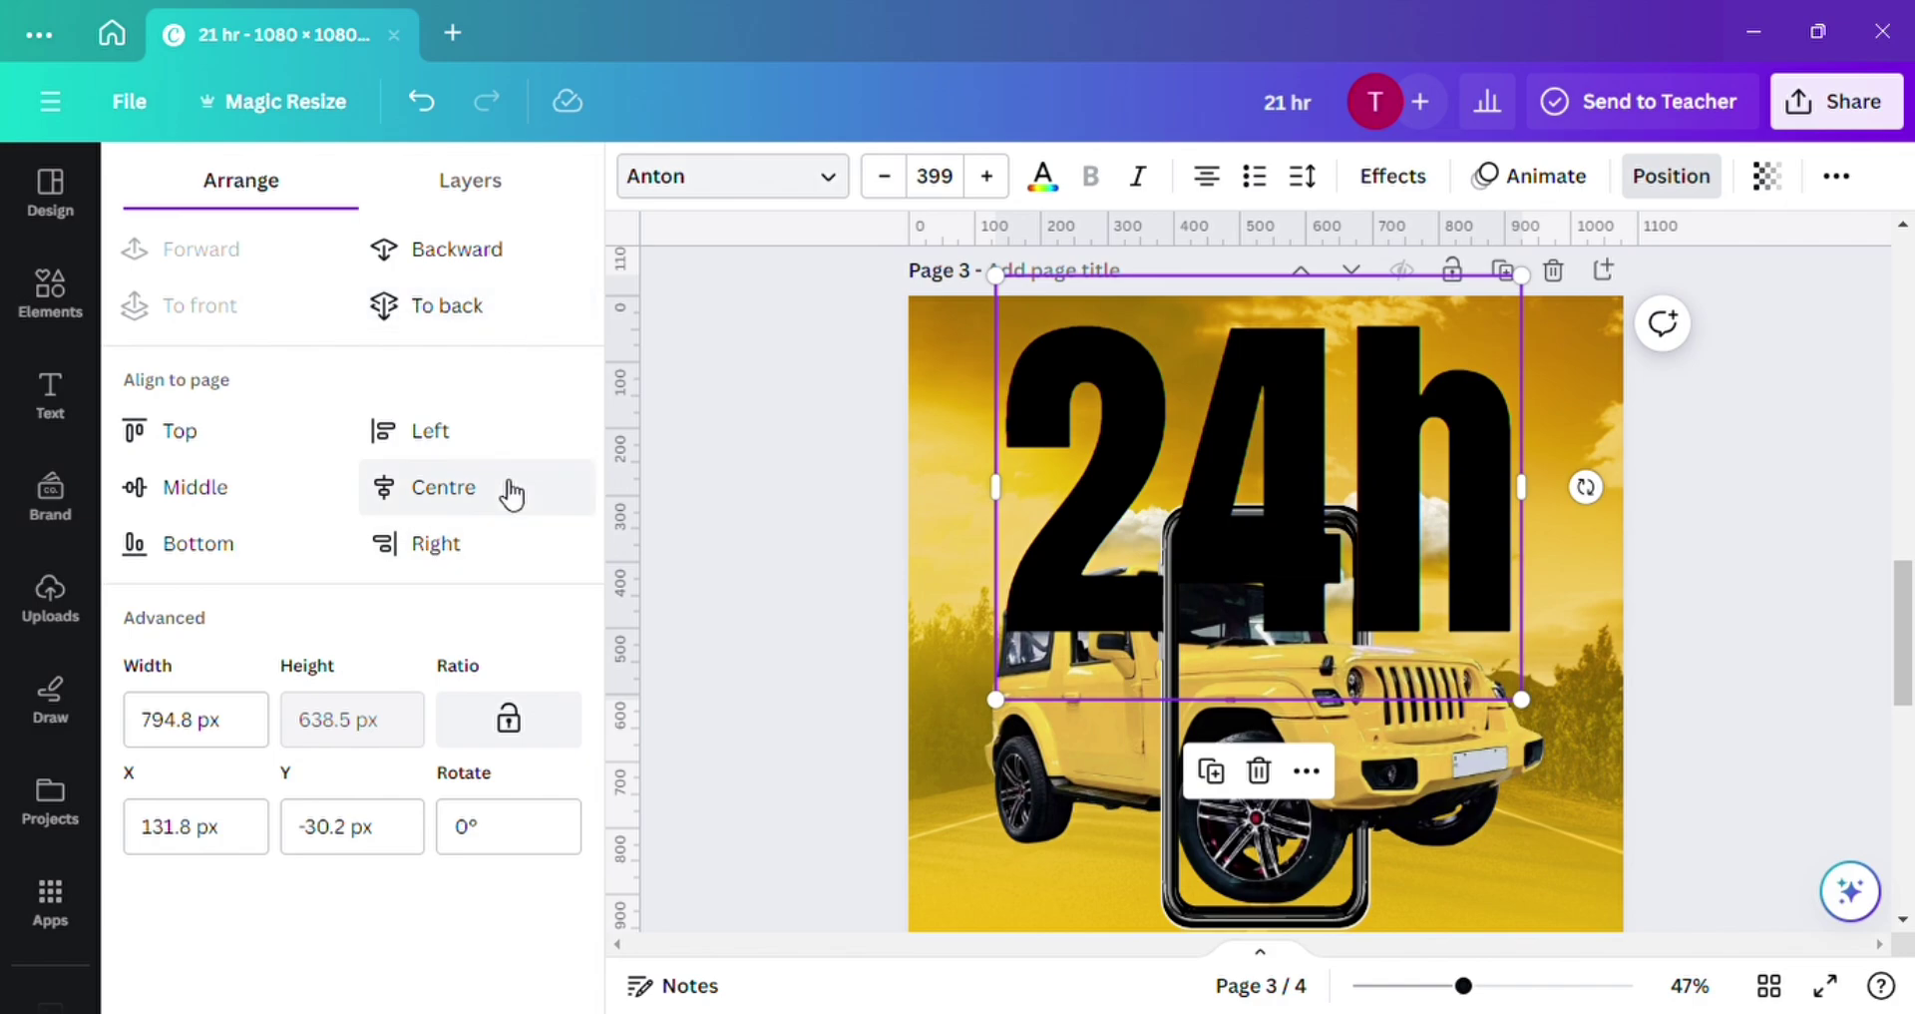
click(511, 491)
click(1046, 177)
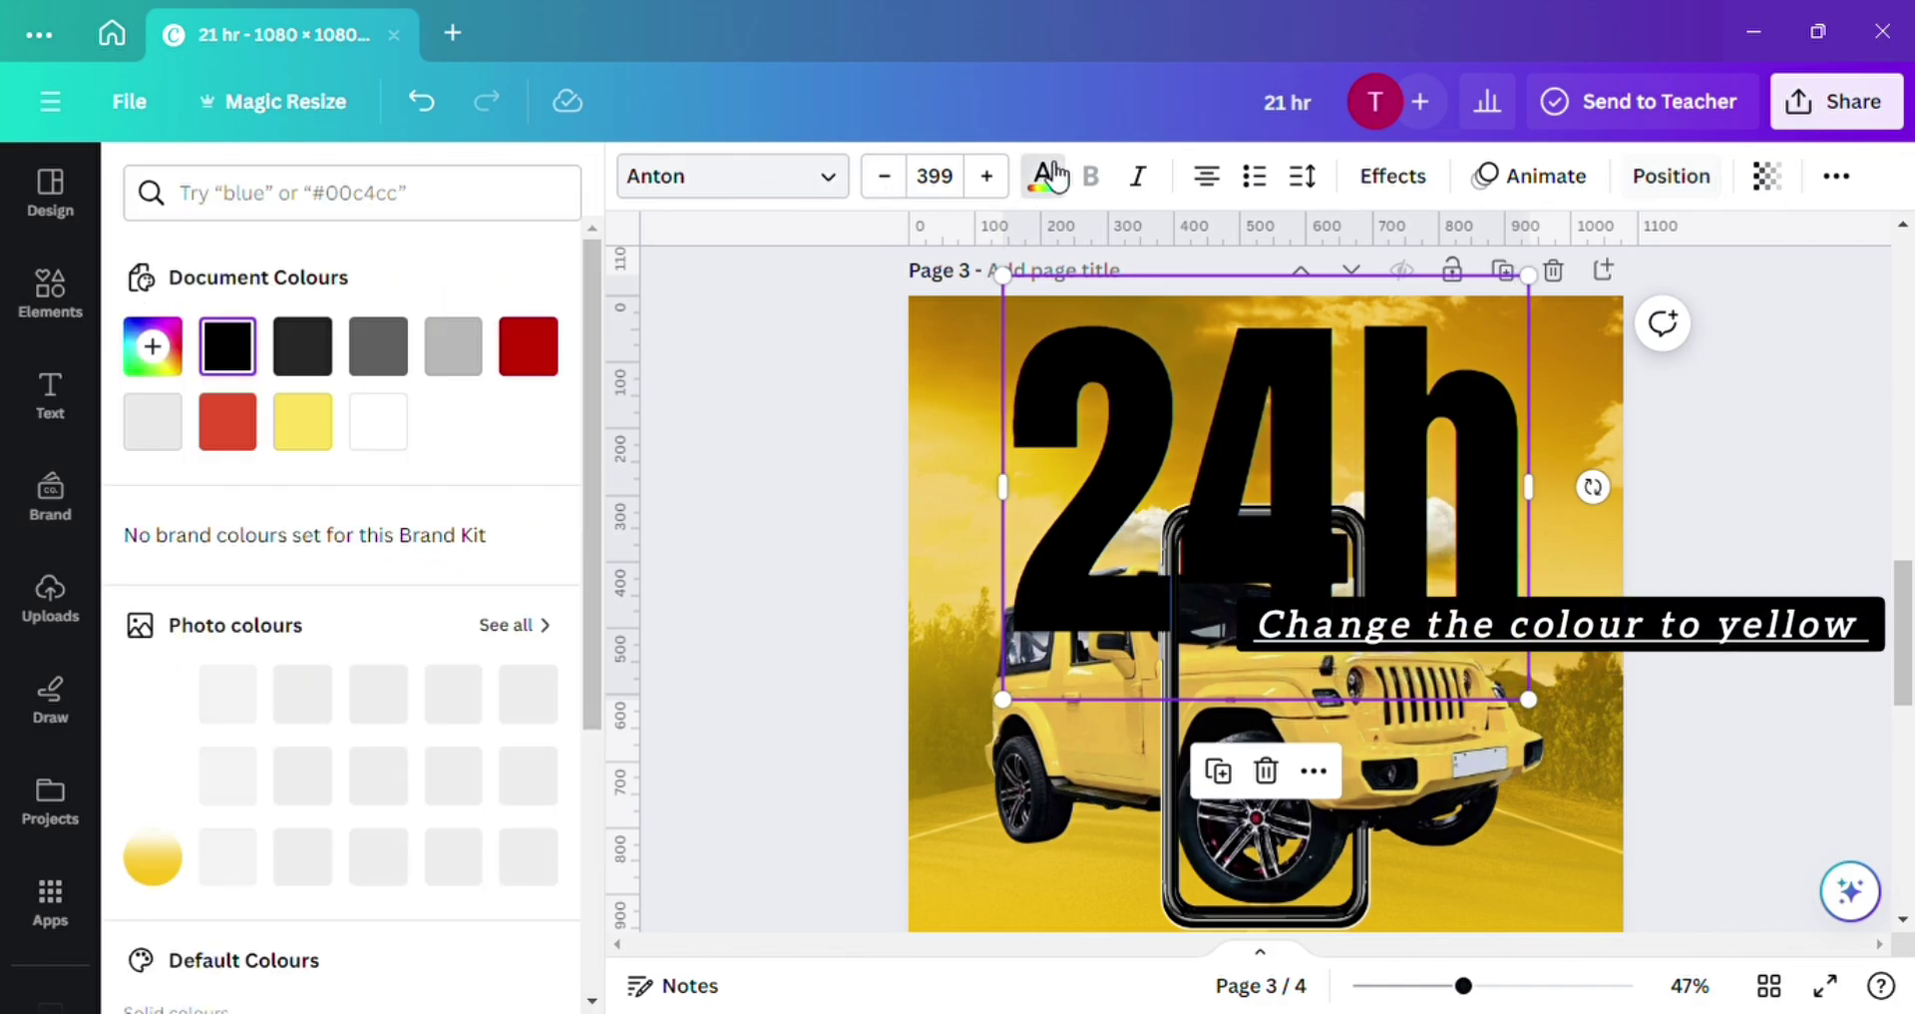
click(302, 421)
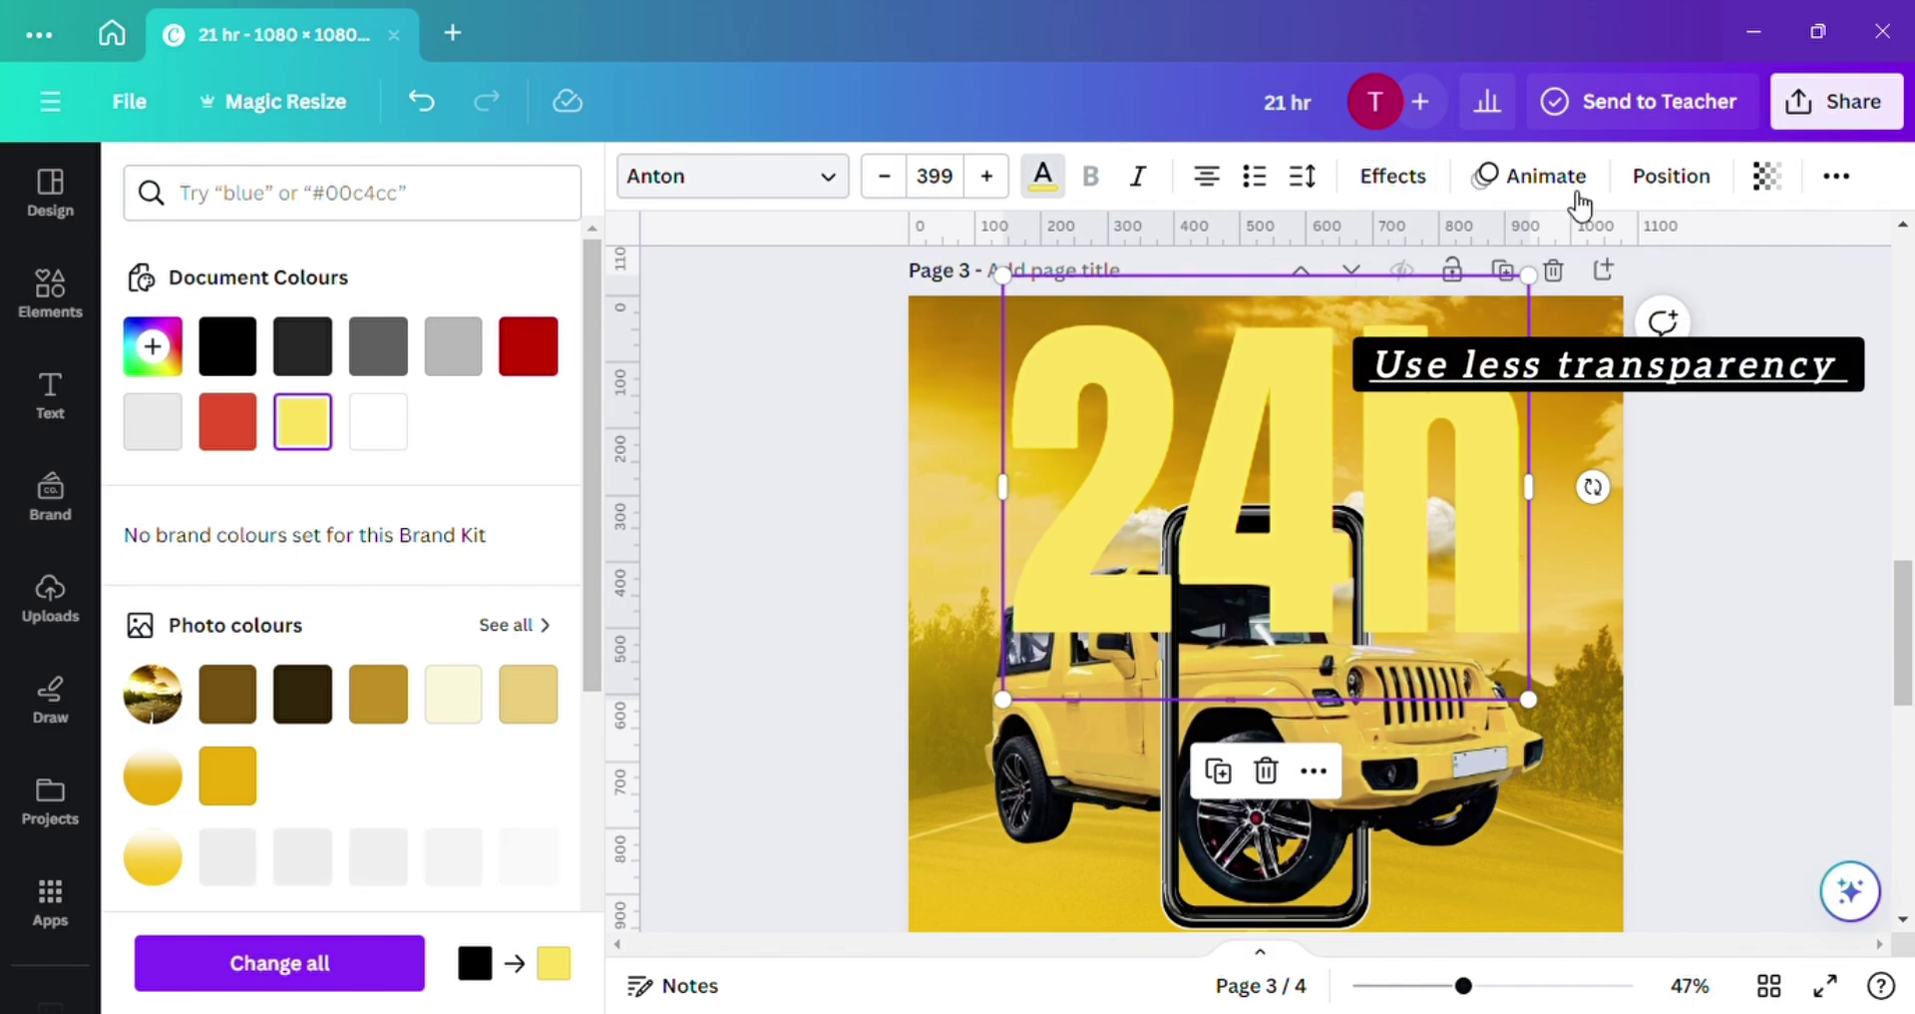
Set the 24h heading's transparency to about 65 and send it backward behind the clouds, phone and car.
click(1766, 177)
drag(1618, 292, 1698, 292)
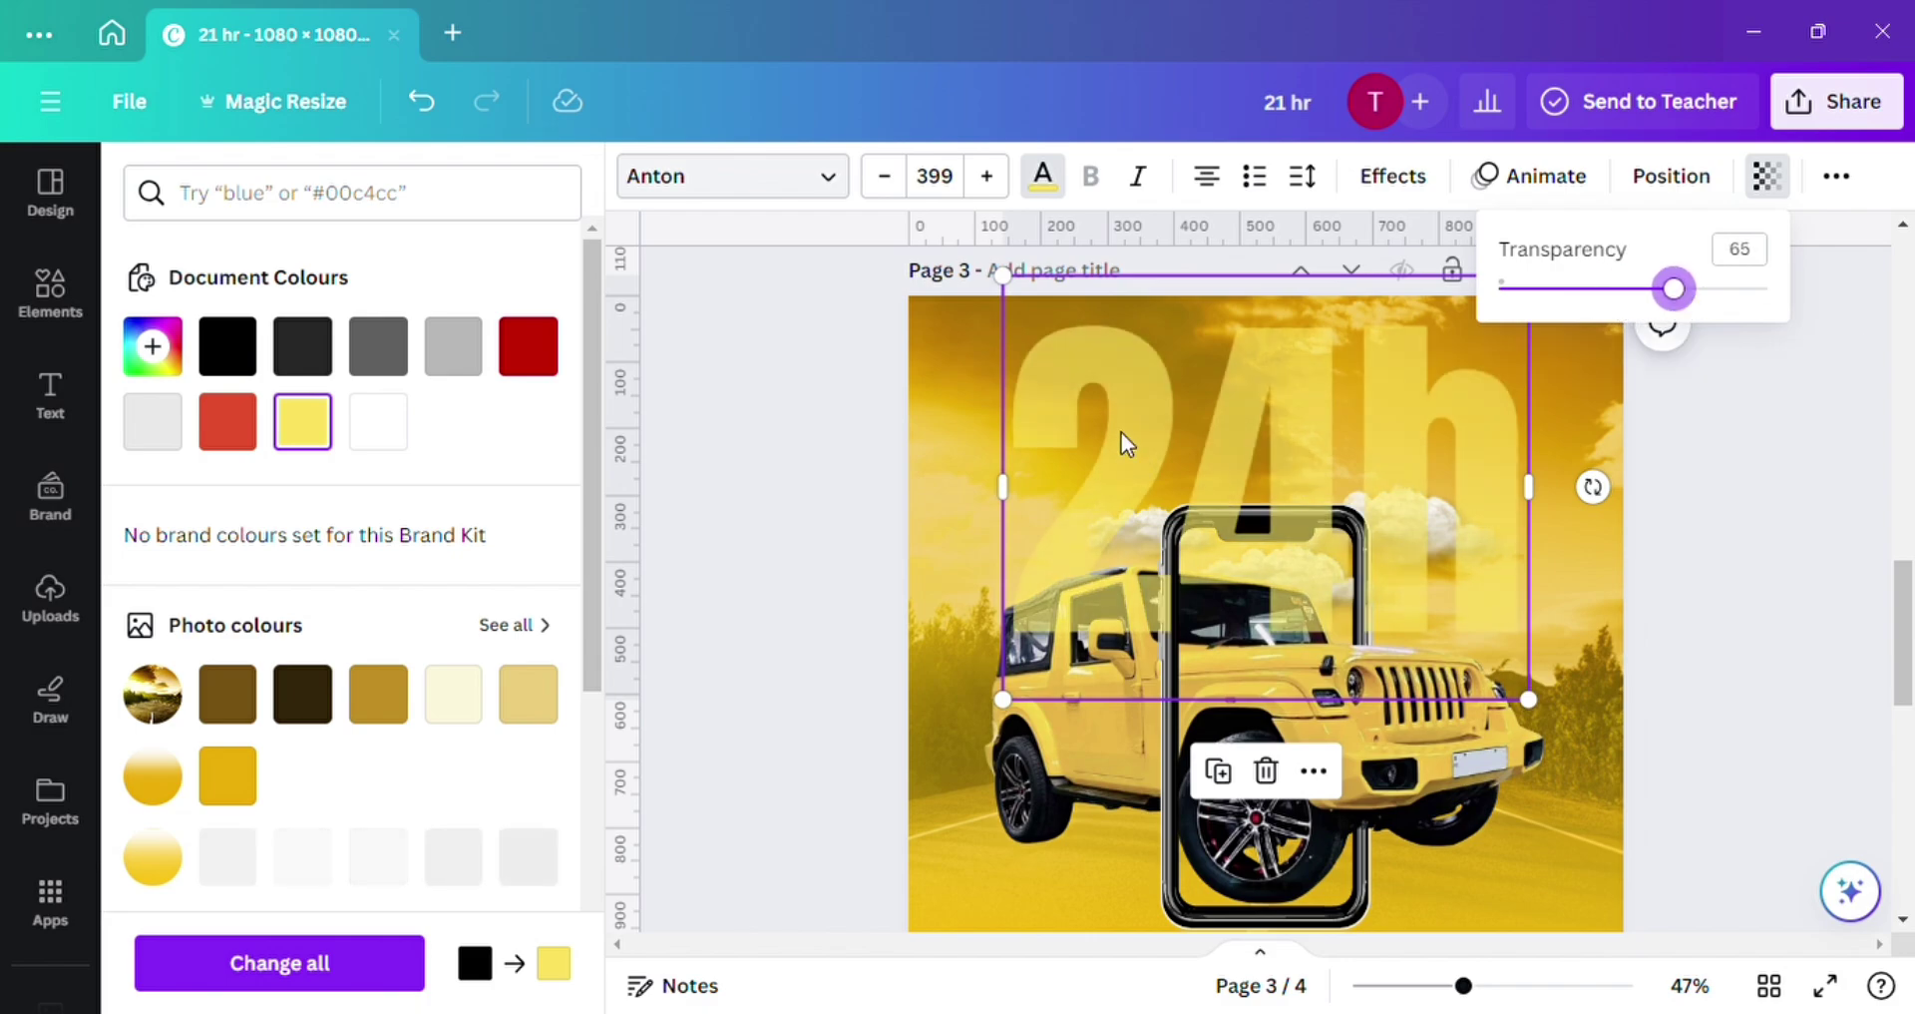
click(1666, 185)
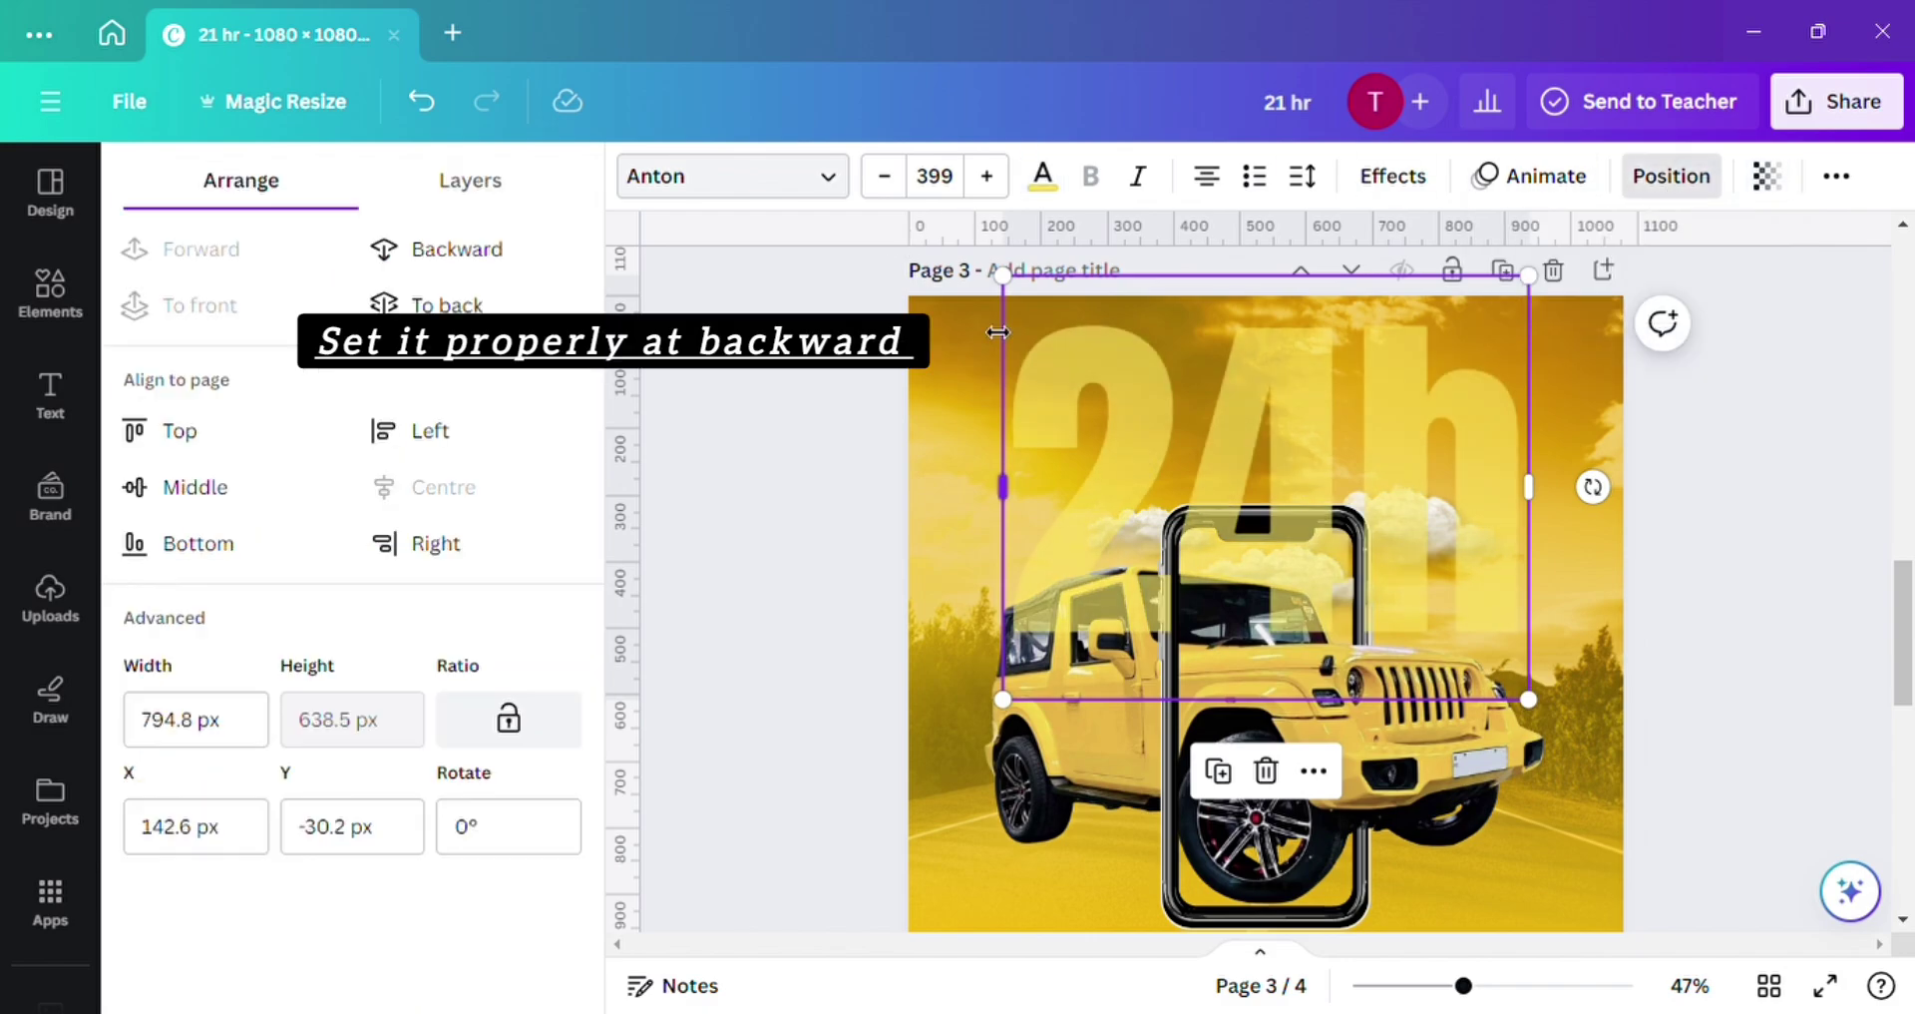
click(494, 252)
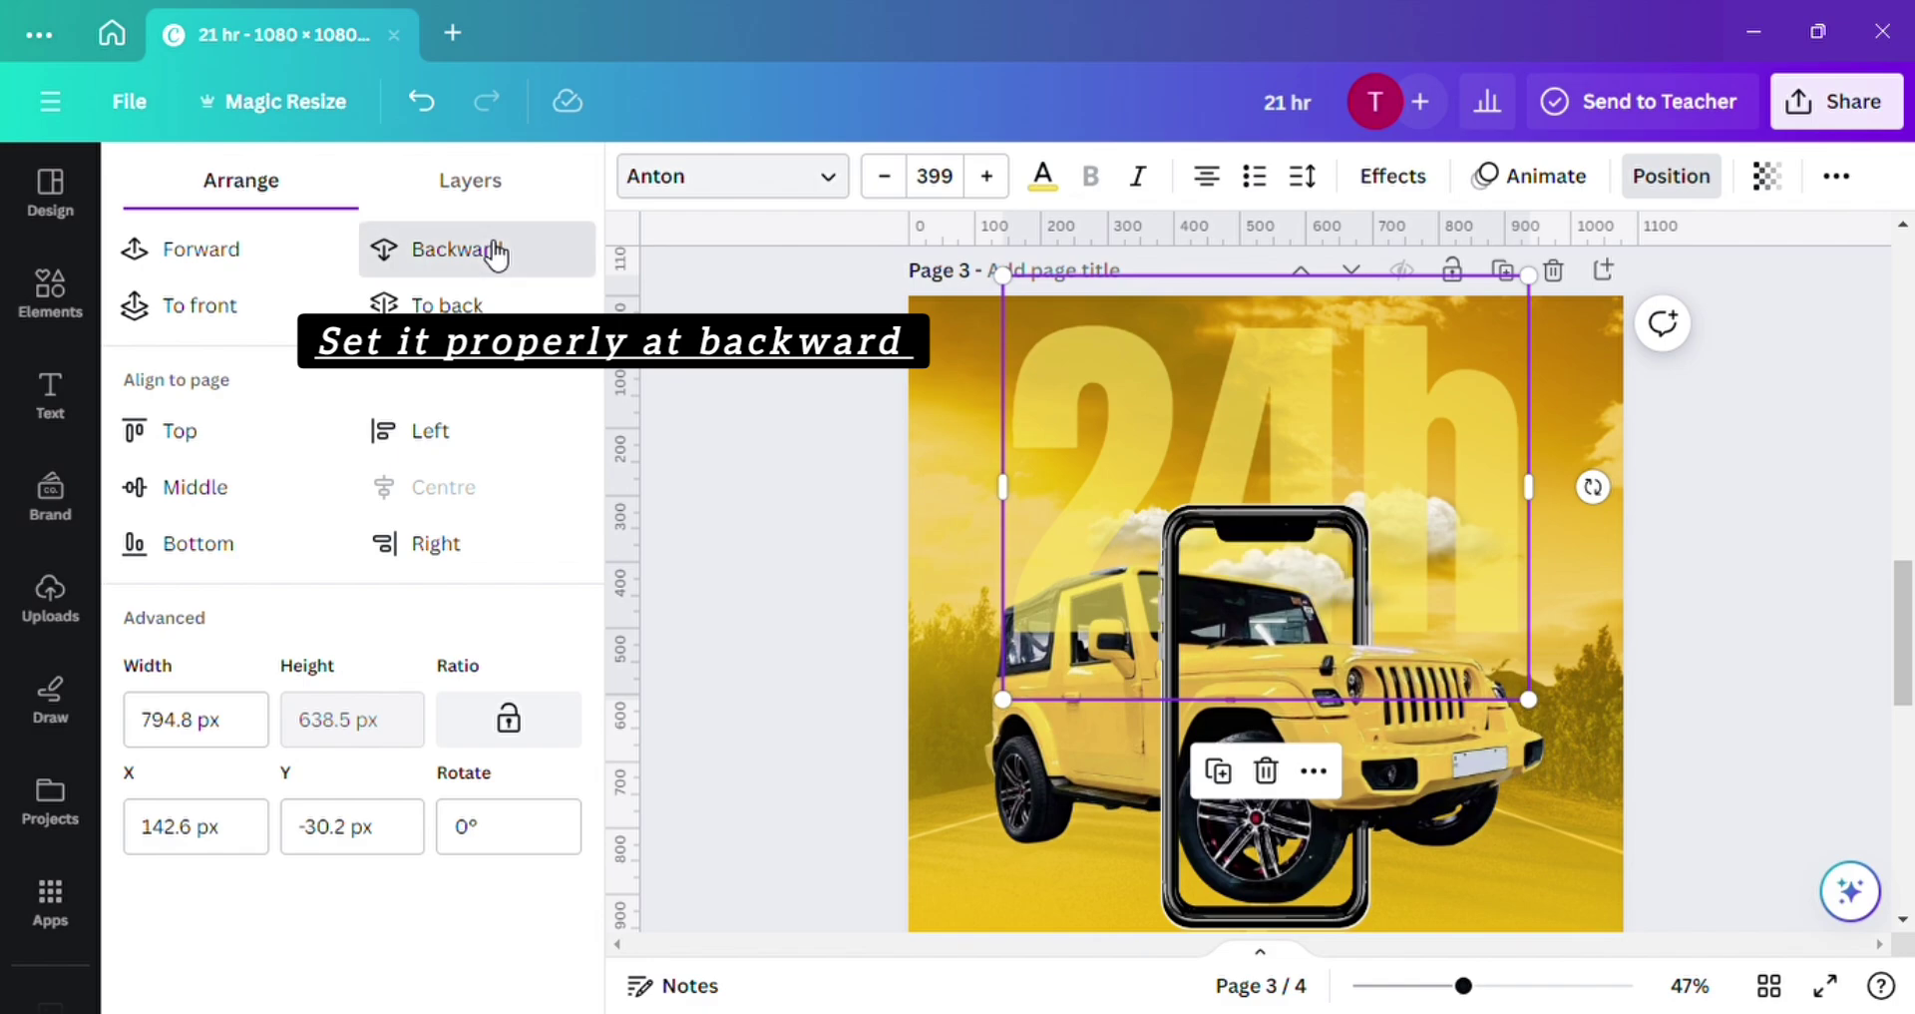
click(493, 252)
click(494, 251)
Move the 24h heading down slightly to align with the page's upper edge and enlarge it a little.
drag(1123, 346, 1177, 400)
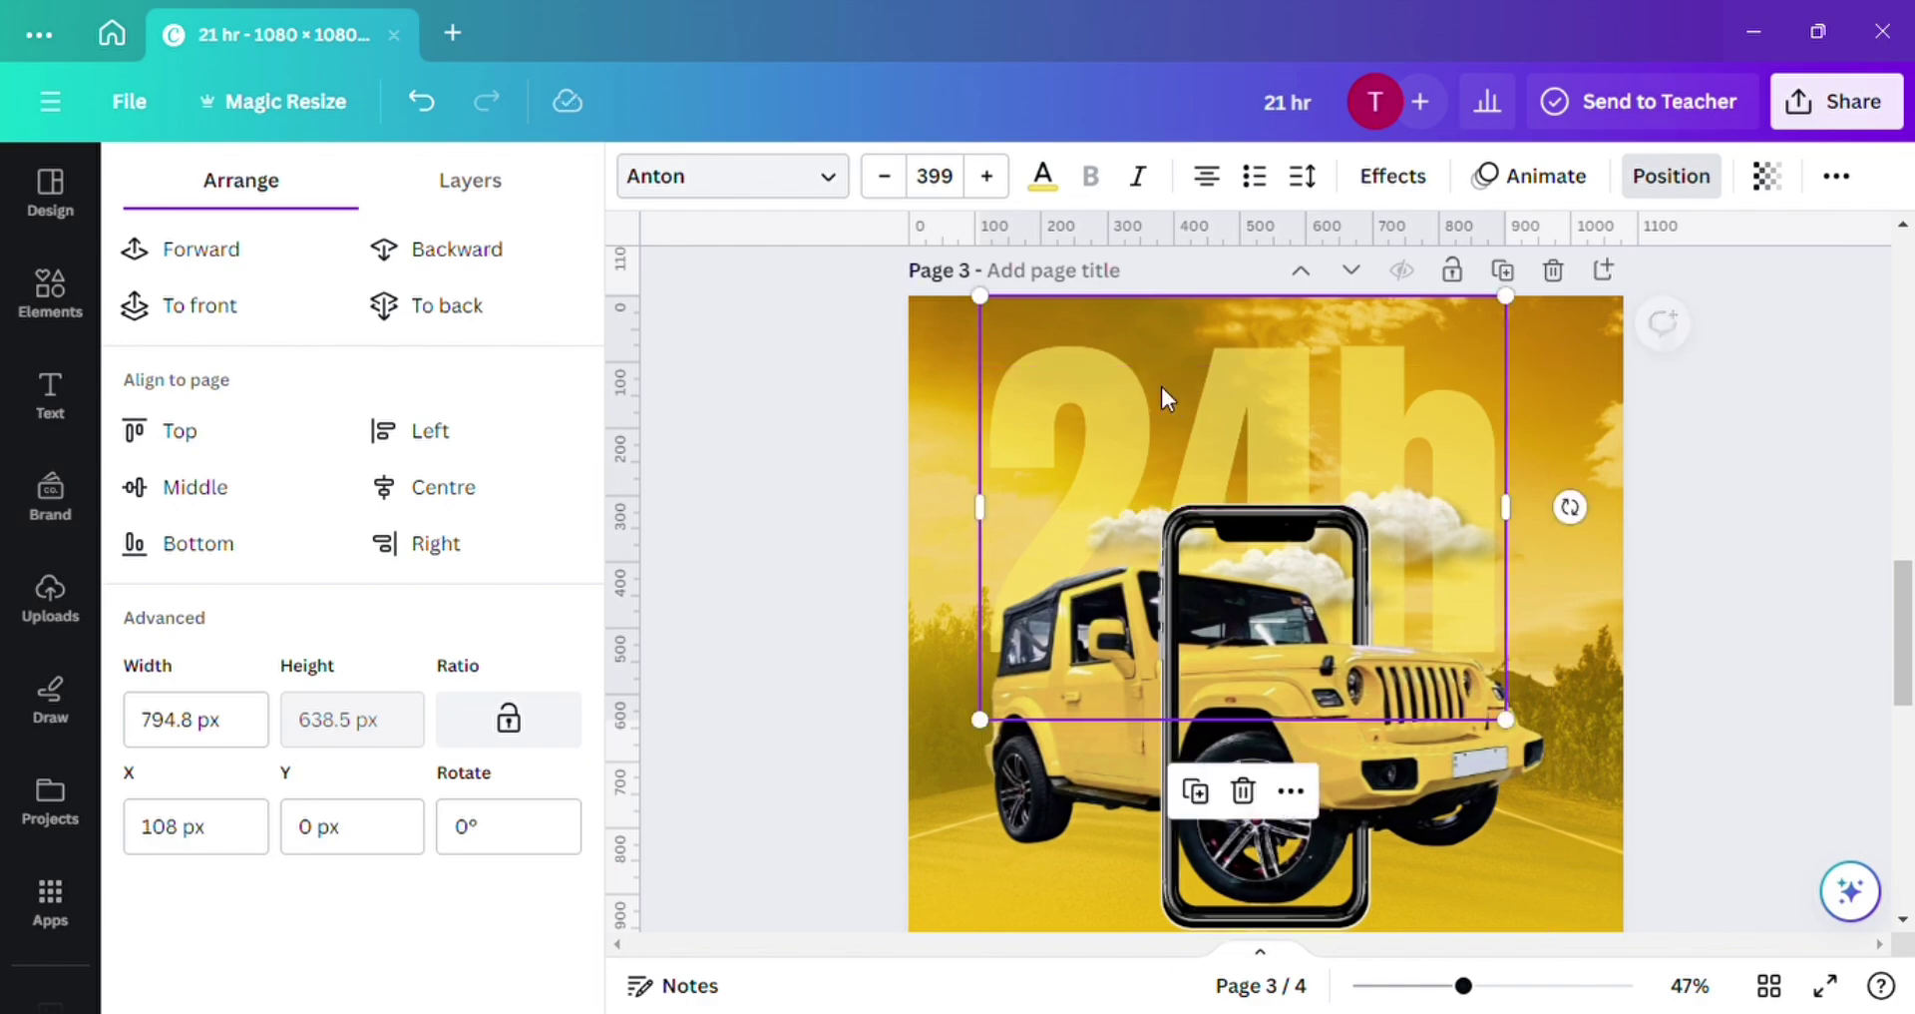
drag(1521, 748, 1542, 766)
click(1775, 517)
Delete the thin dark shadow from the collected elements on page 2.
scroll(1710, 459, up, 3)
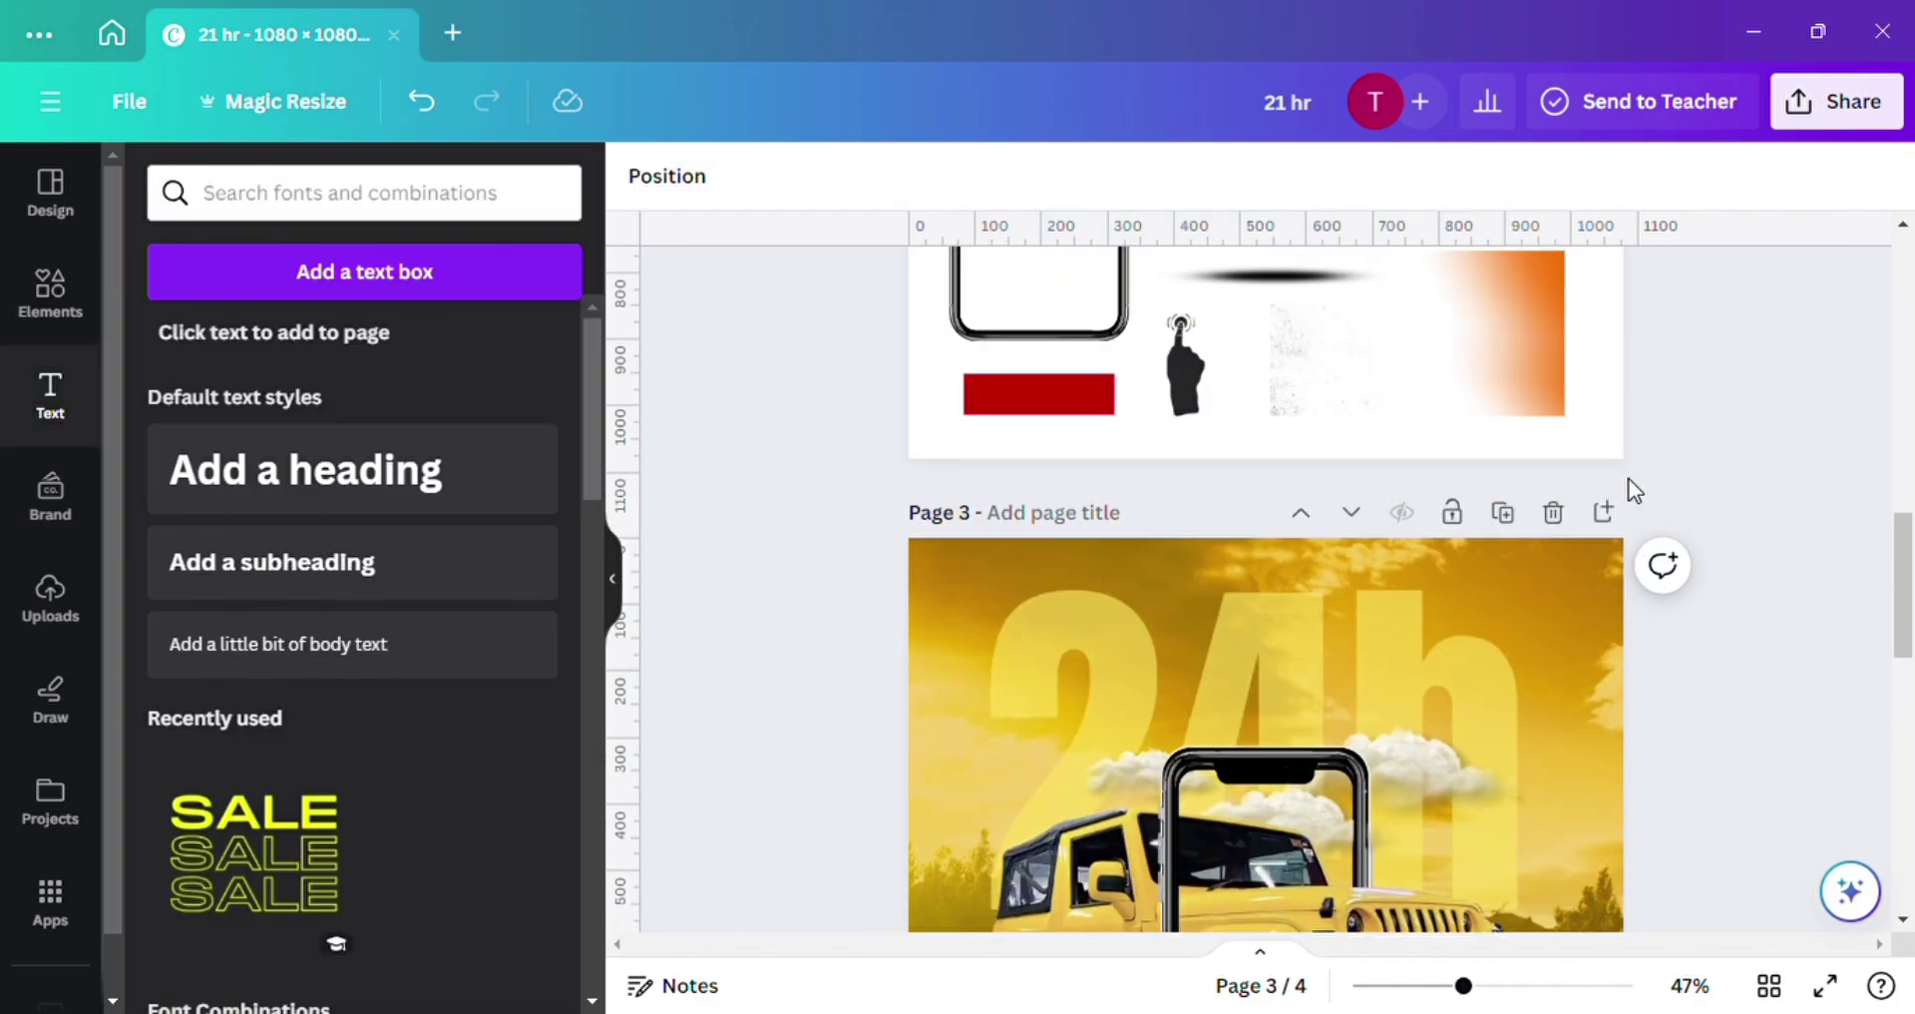
click(1298, 323)
scroll(1297, 323, up, 1)
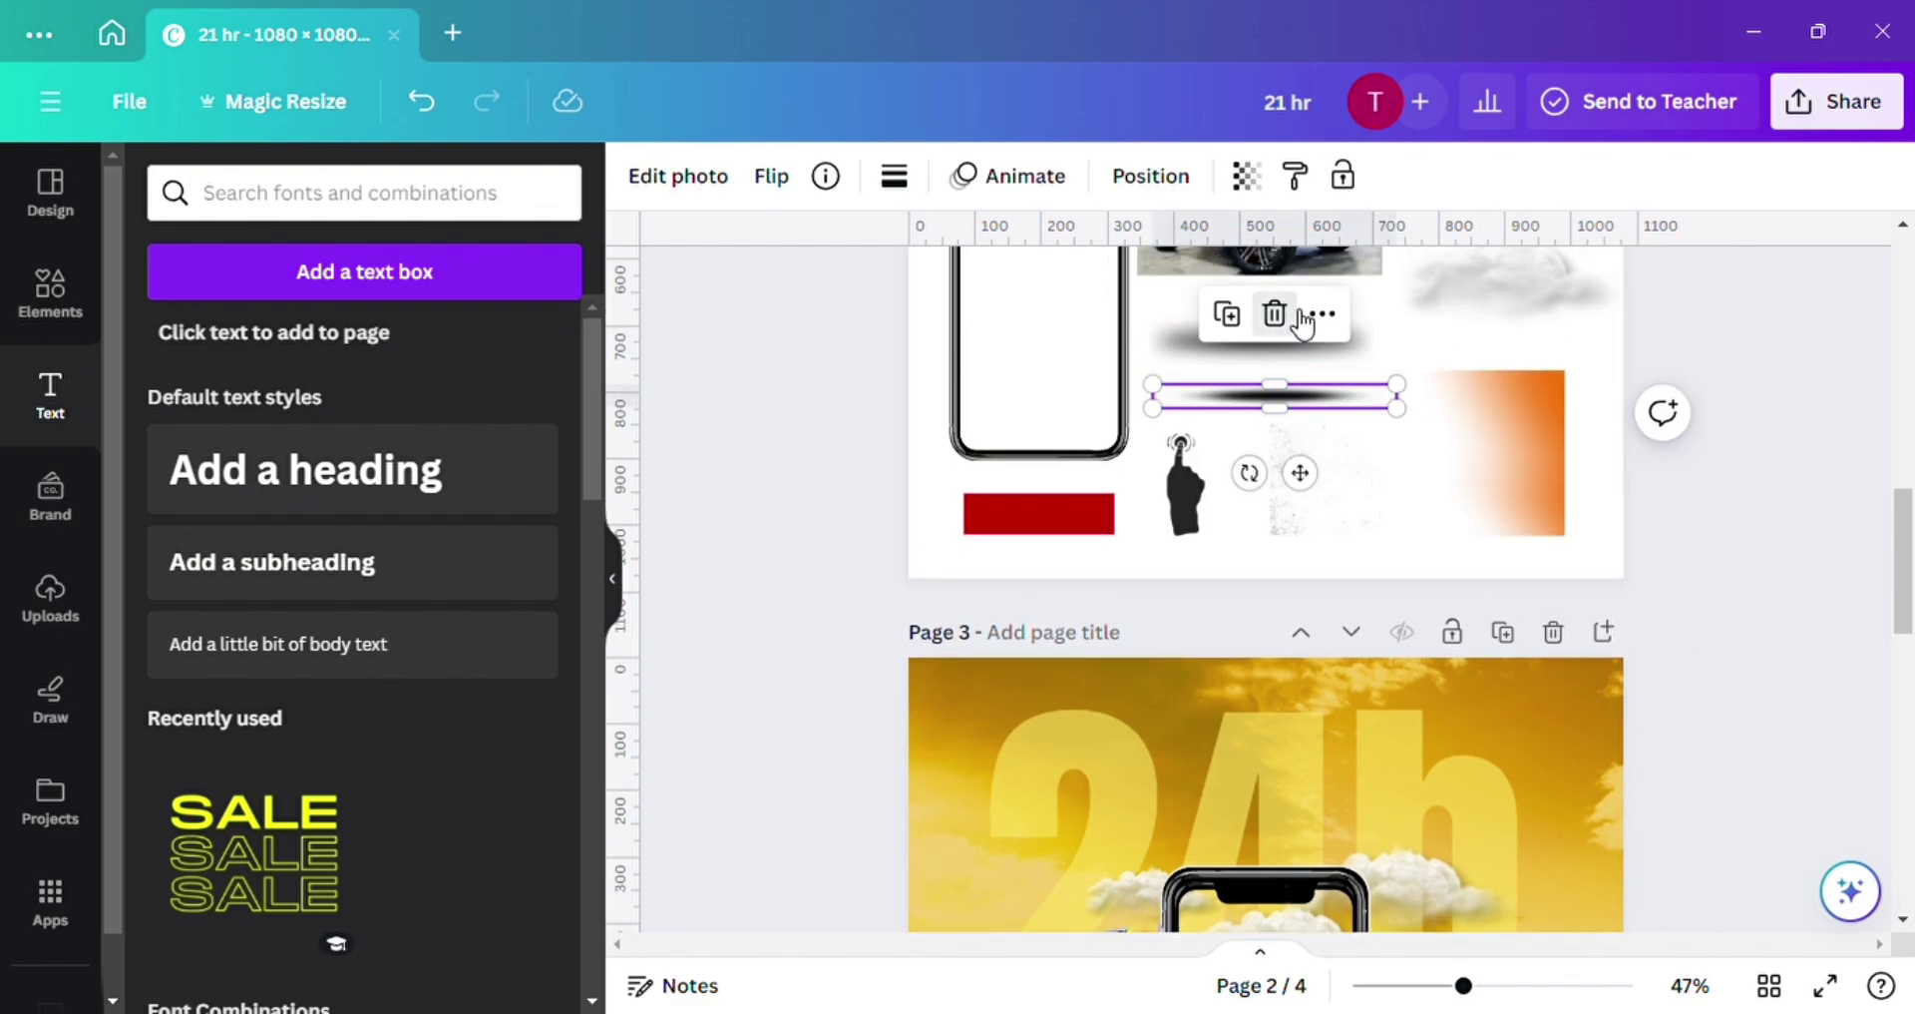
key(Delete)
Place a copy of the soft shadow from page 2 under the car on page 3, enlarged to about 595 px wide.
click(1294, 325)
click(1213, 440)
drag(1261, 394, 1277, 726)
scroll(1276, 724, down, 4)
drag(1329, 323, 1413, 804)
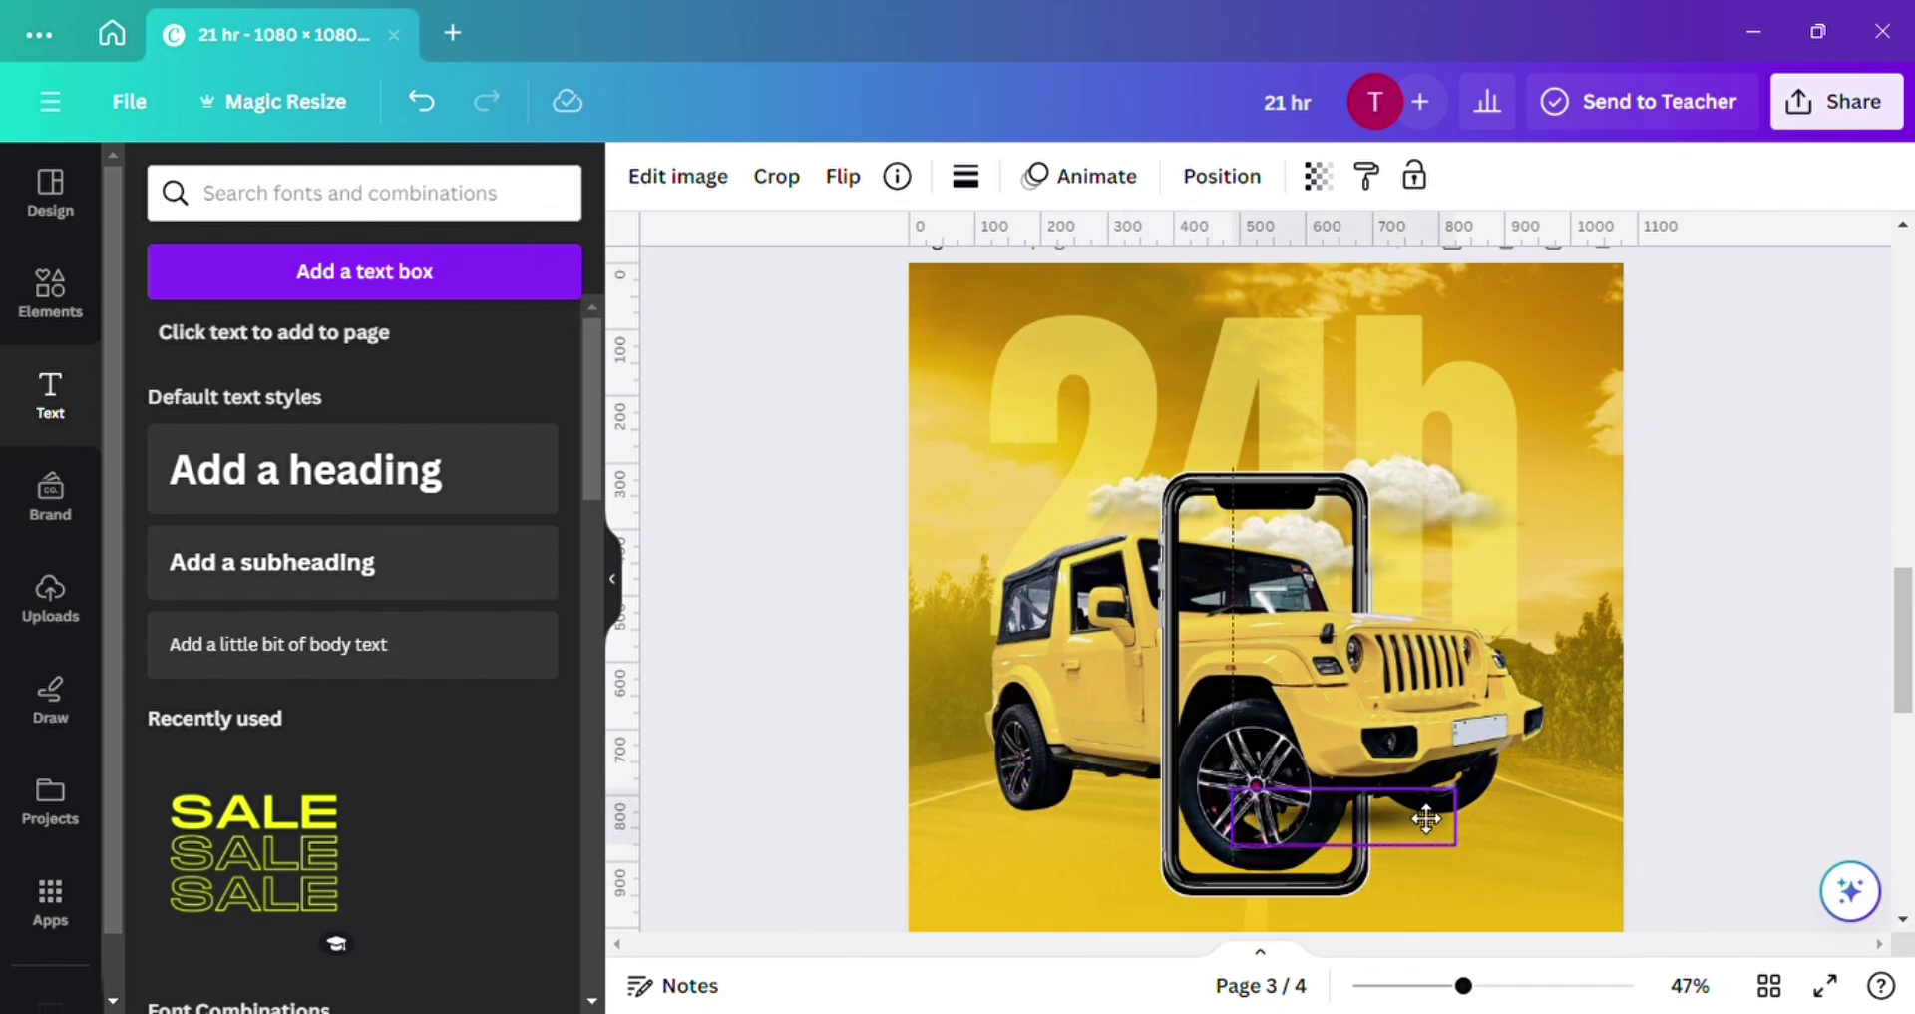
drag(1224, 808, 1099, 802)
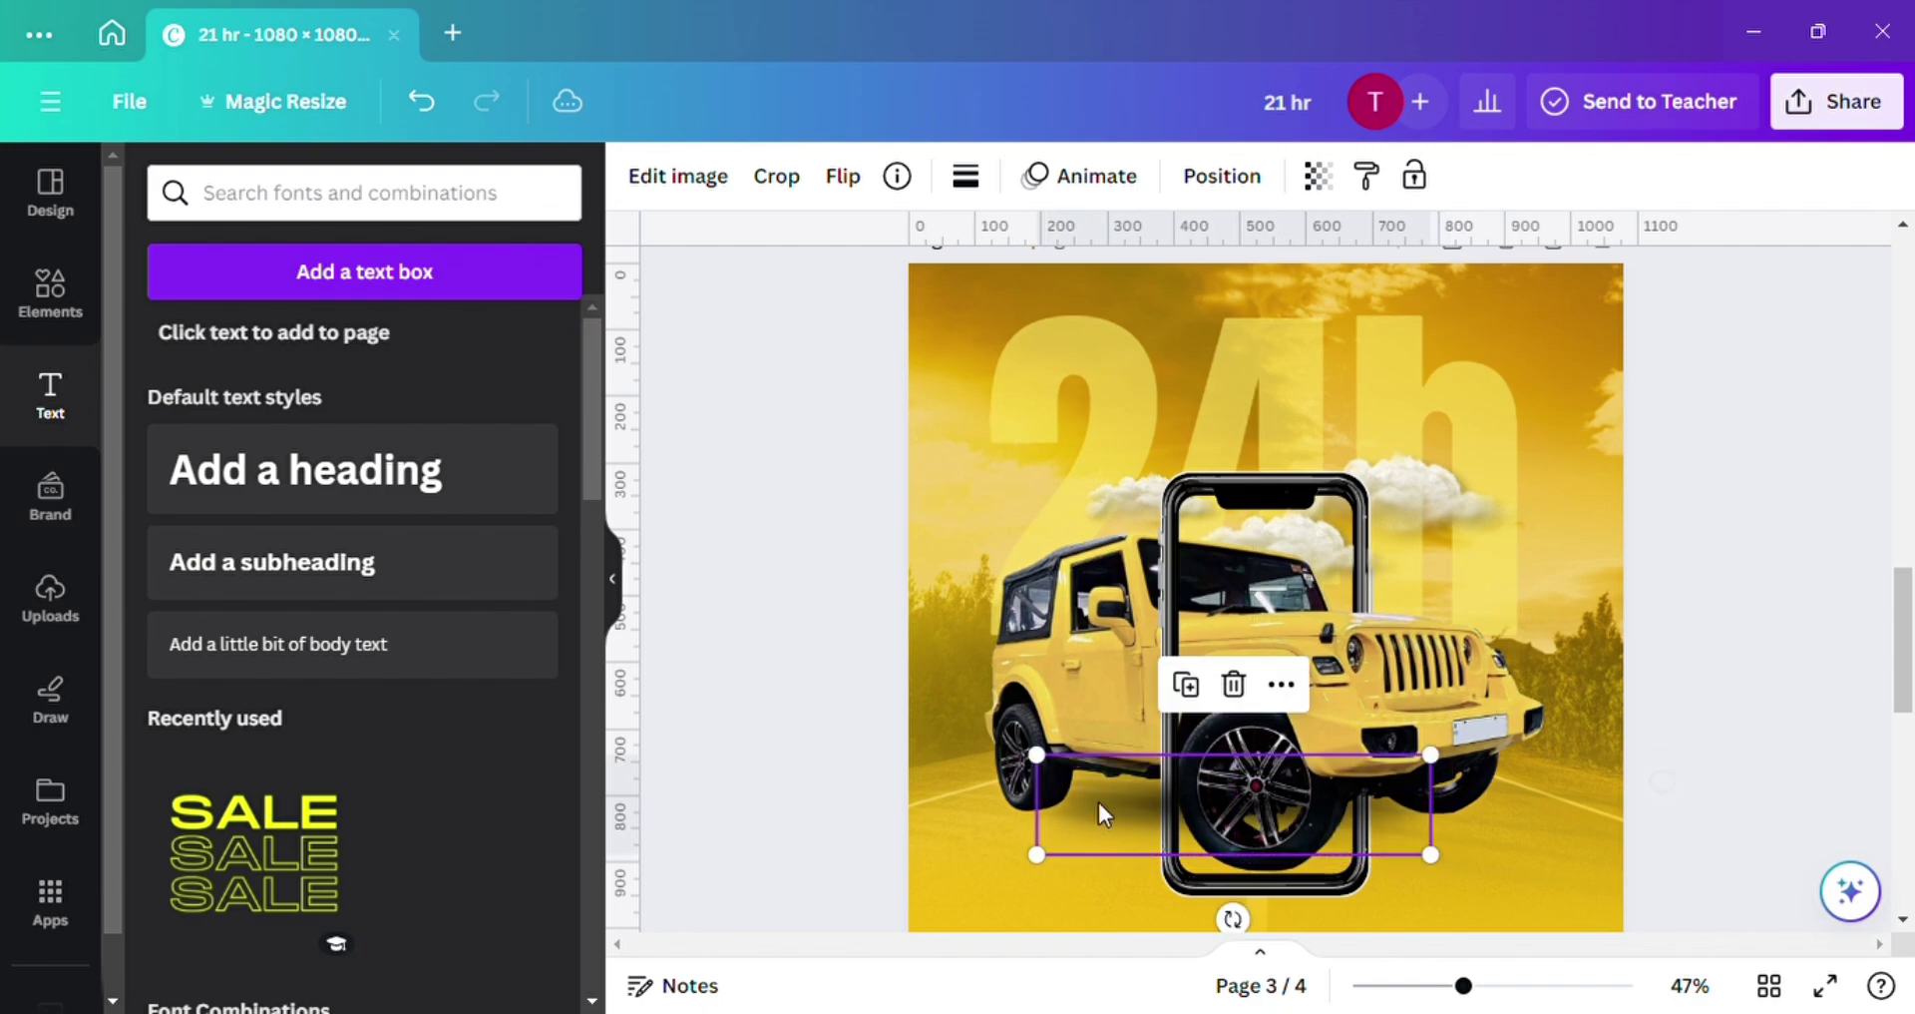
Send the large shadow backward so it lies behind the car and phone but above the background.
click(1221, 179)
click(496, 297)
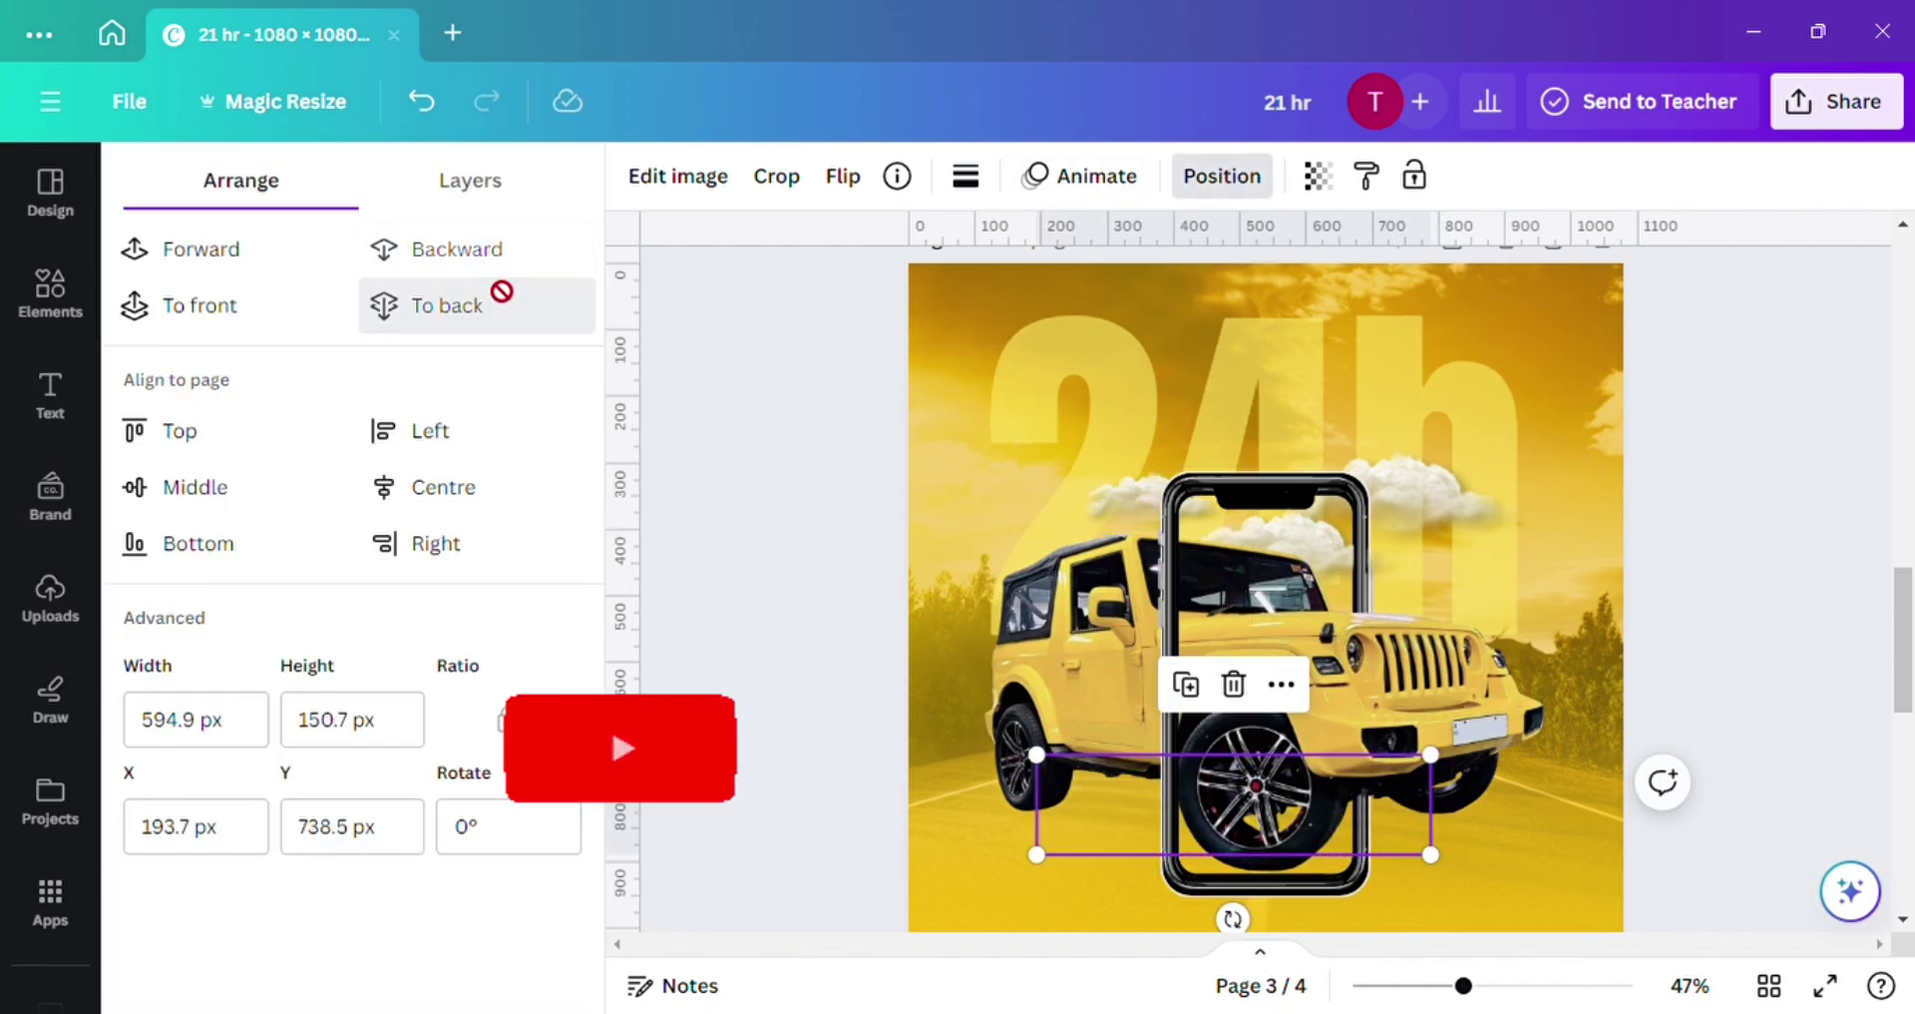
click(280, 264)
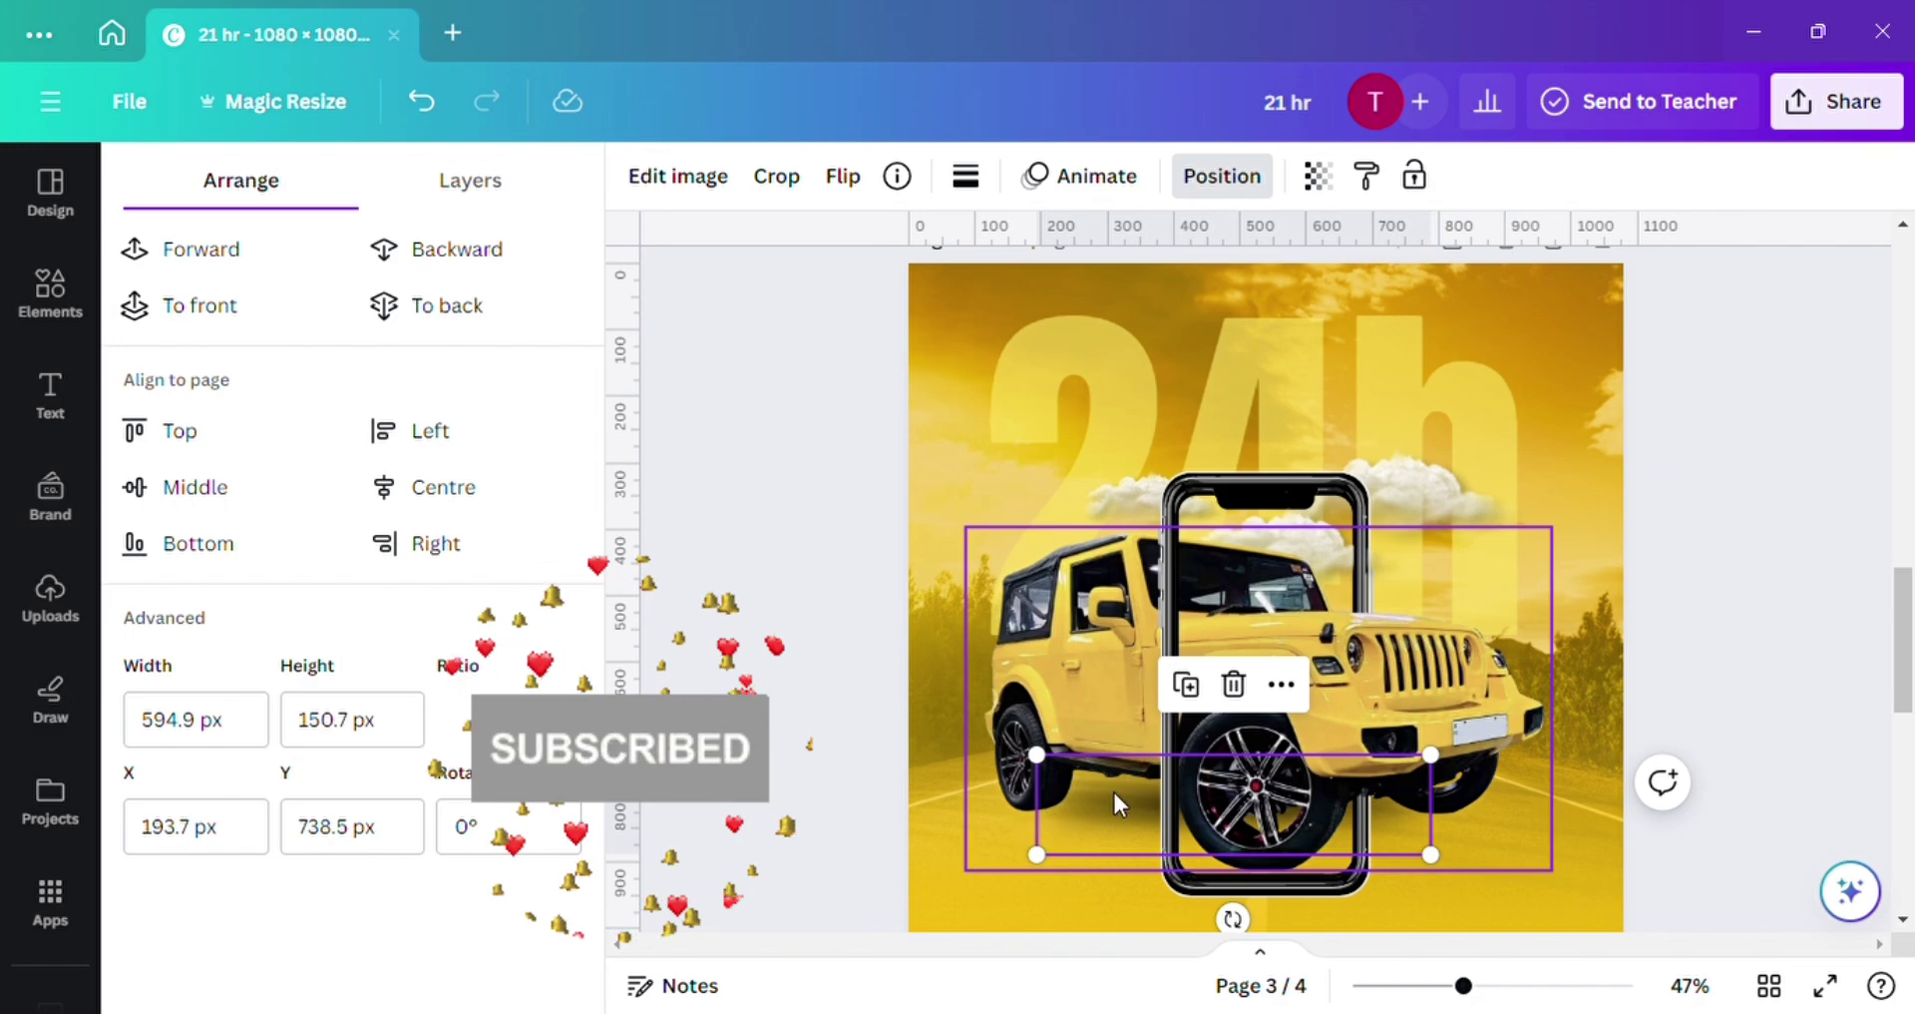
Duplicate the shadow, shrink the copy to about 204.5 px wide and place it beneath the car's far front wheel.
drag(1111, 788, 1319, 806)
click(1194, 691)
drag(1163, 898, 1421, 832)
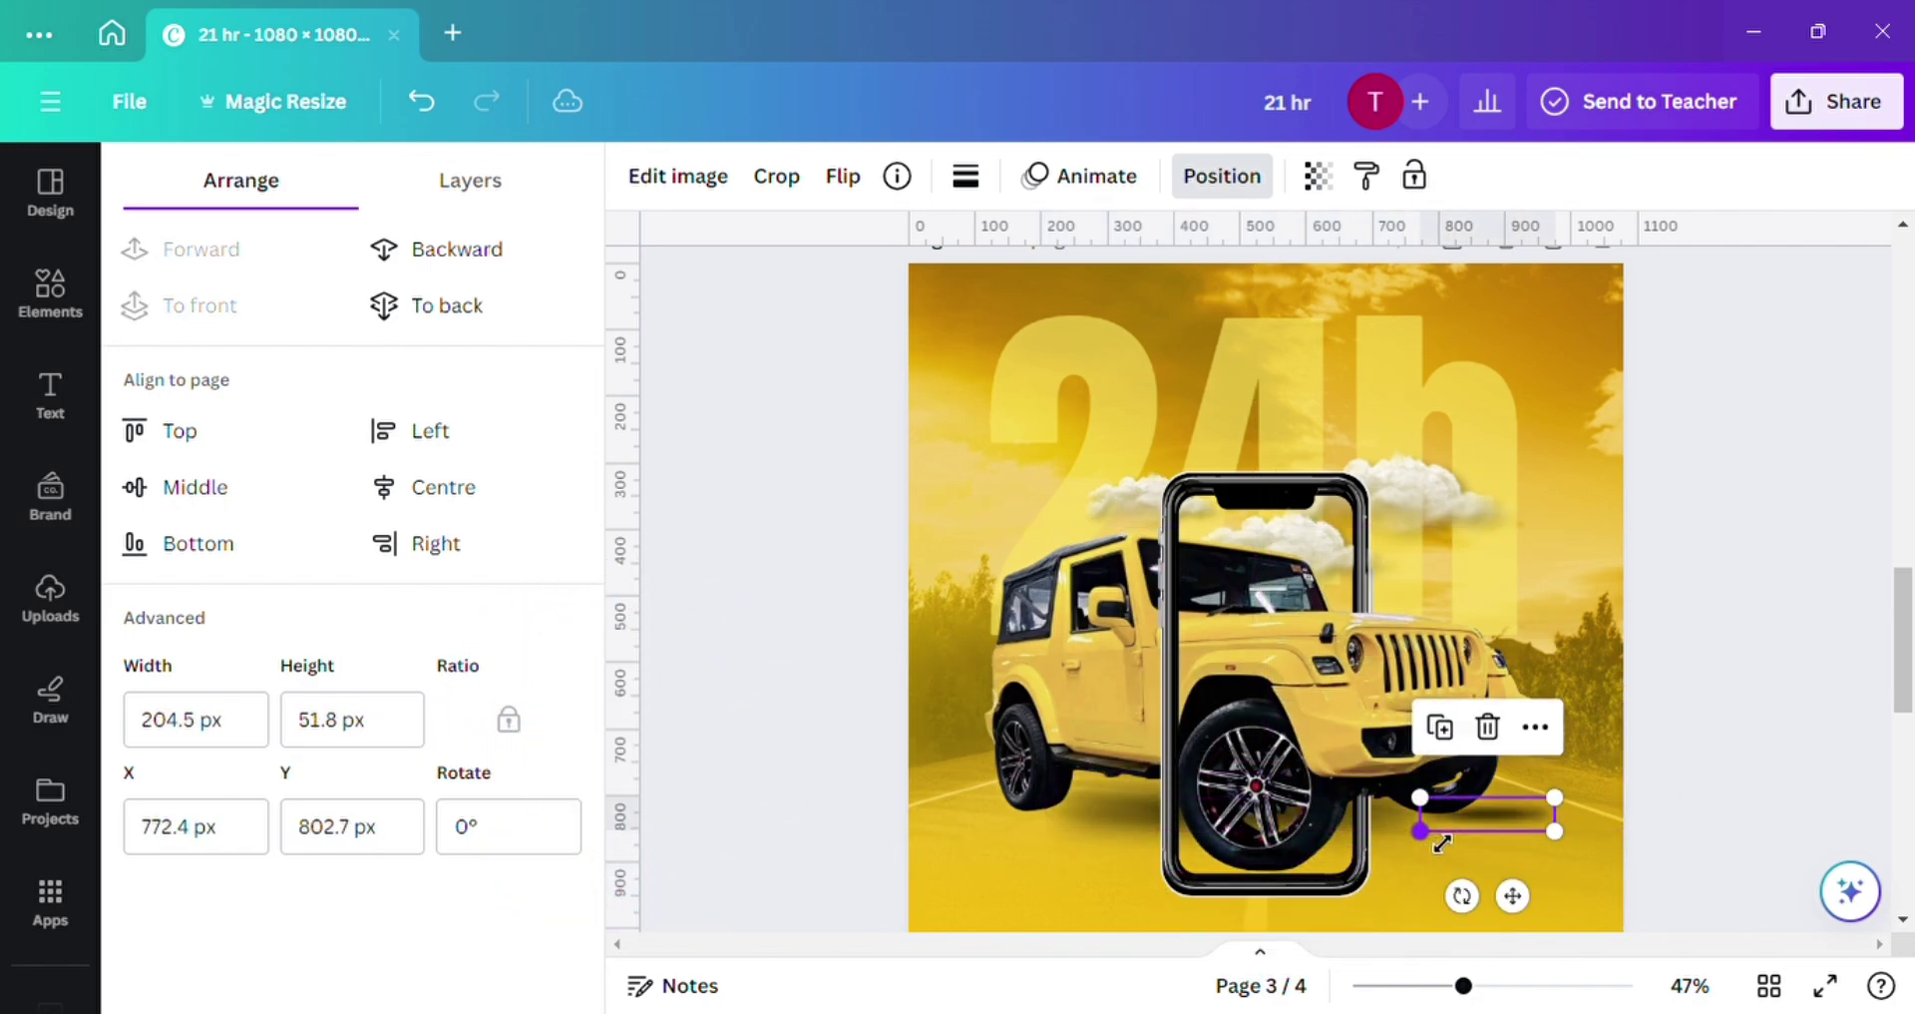
Place another copy of the small shadow beneath the car's rear wheel and deselect it.
drag(1536, 915, 1119, 902)
click(1393, 728)
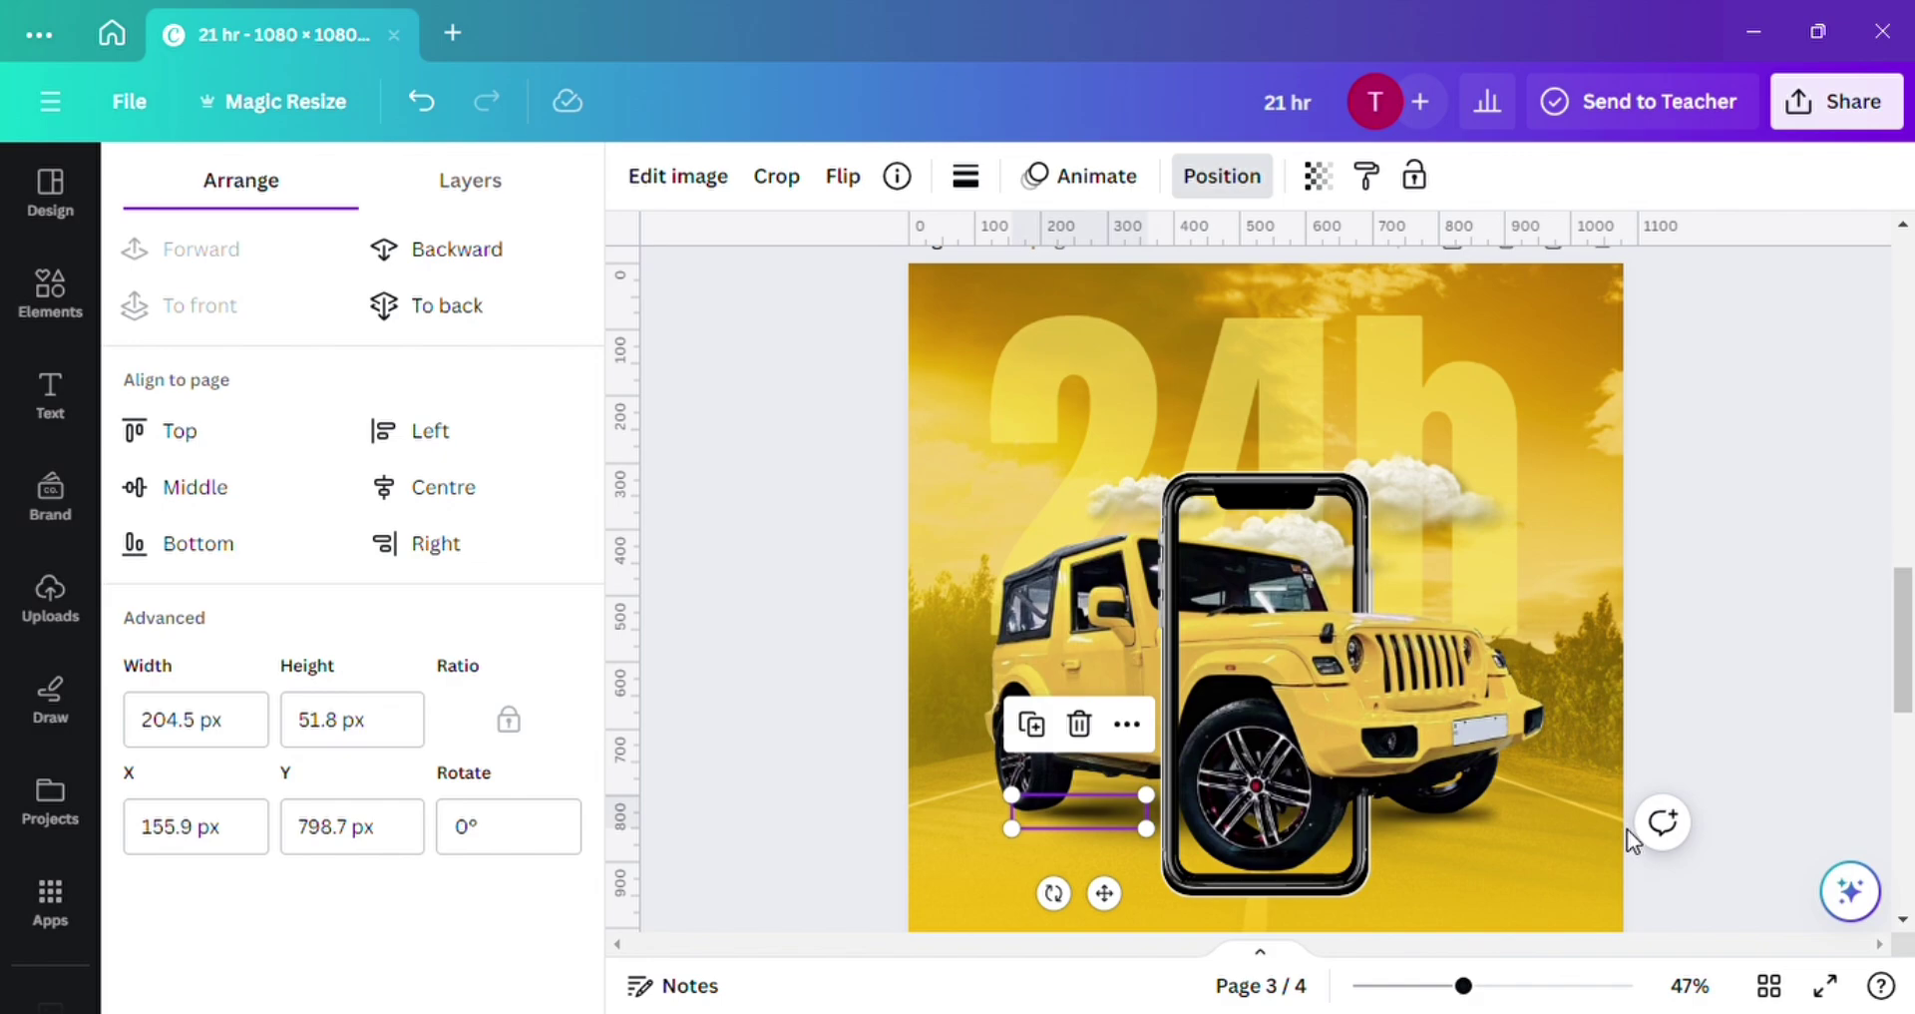
key(Escape)
click(1462, 419)
click(1630, 411)
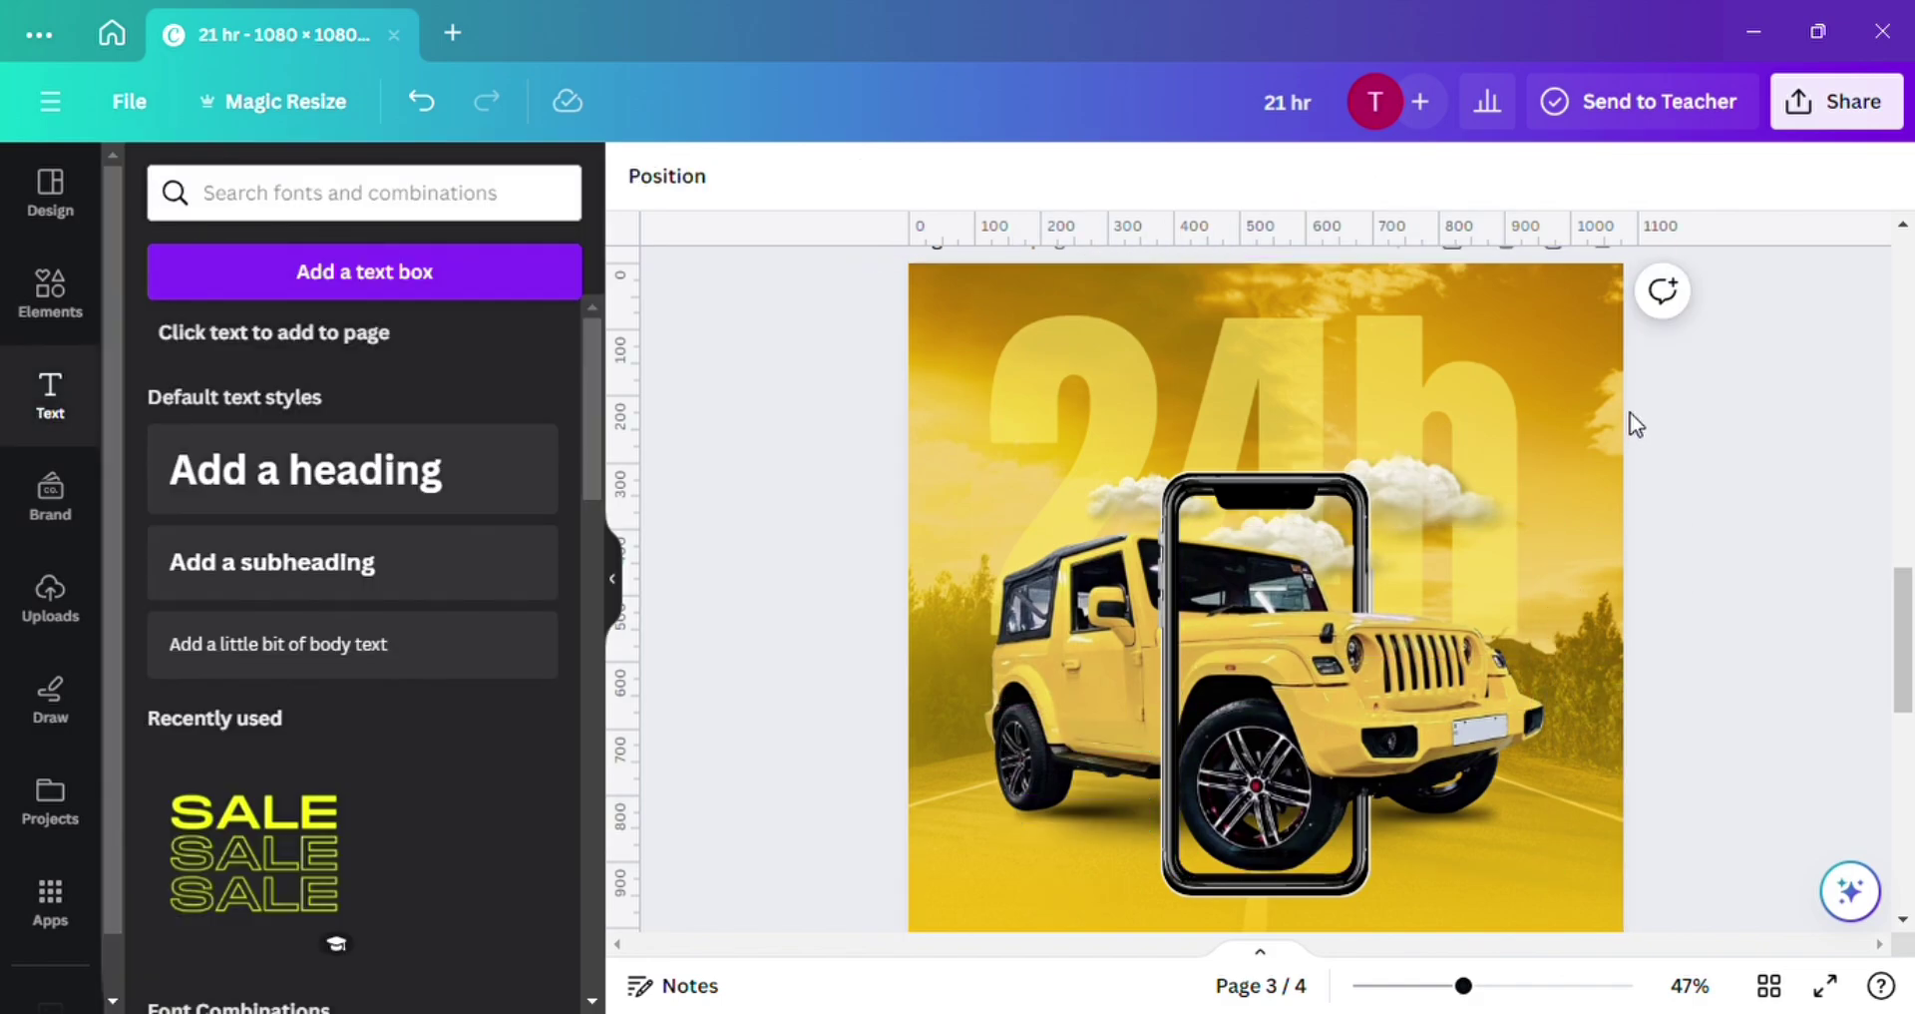
Move the graphic of small distant flying birds from page 2 onto the poster on page 3.
scroll(1605, 362, up, 3)
scroll(1604, 362, up, 5)
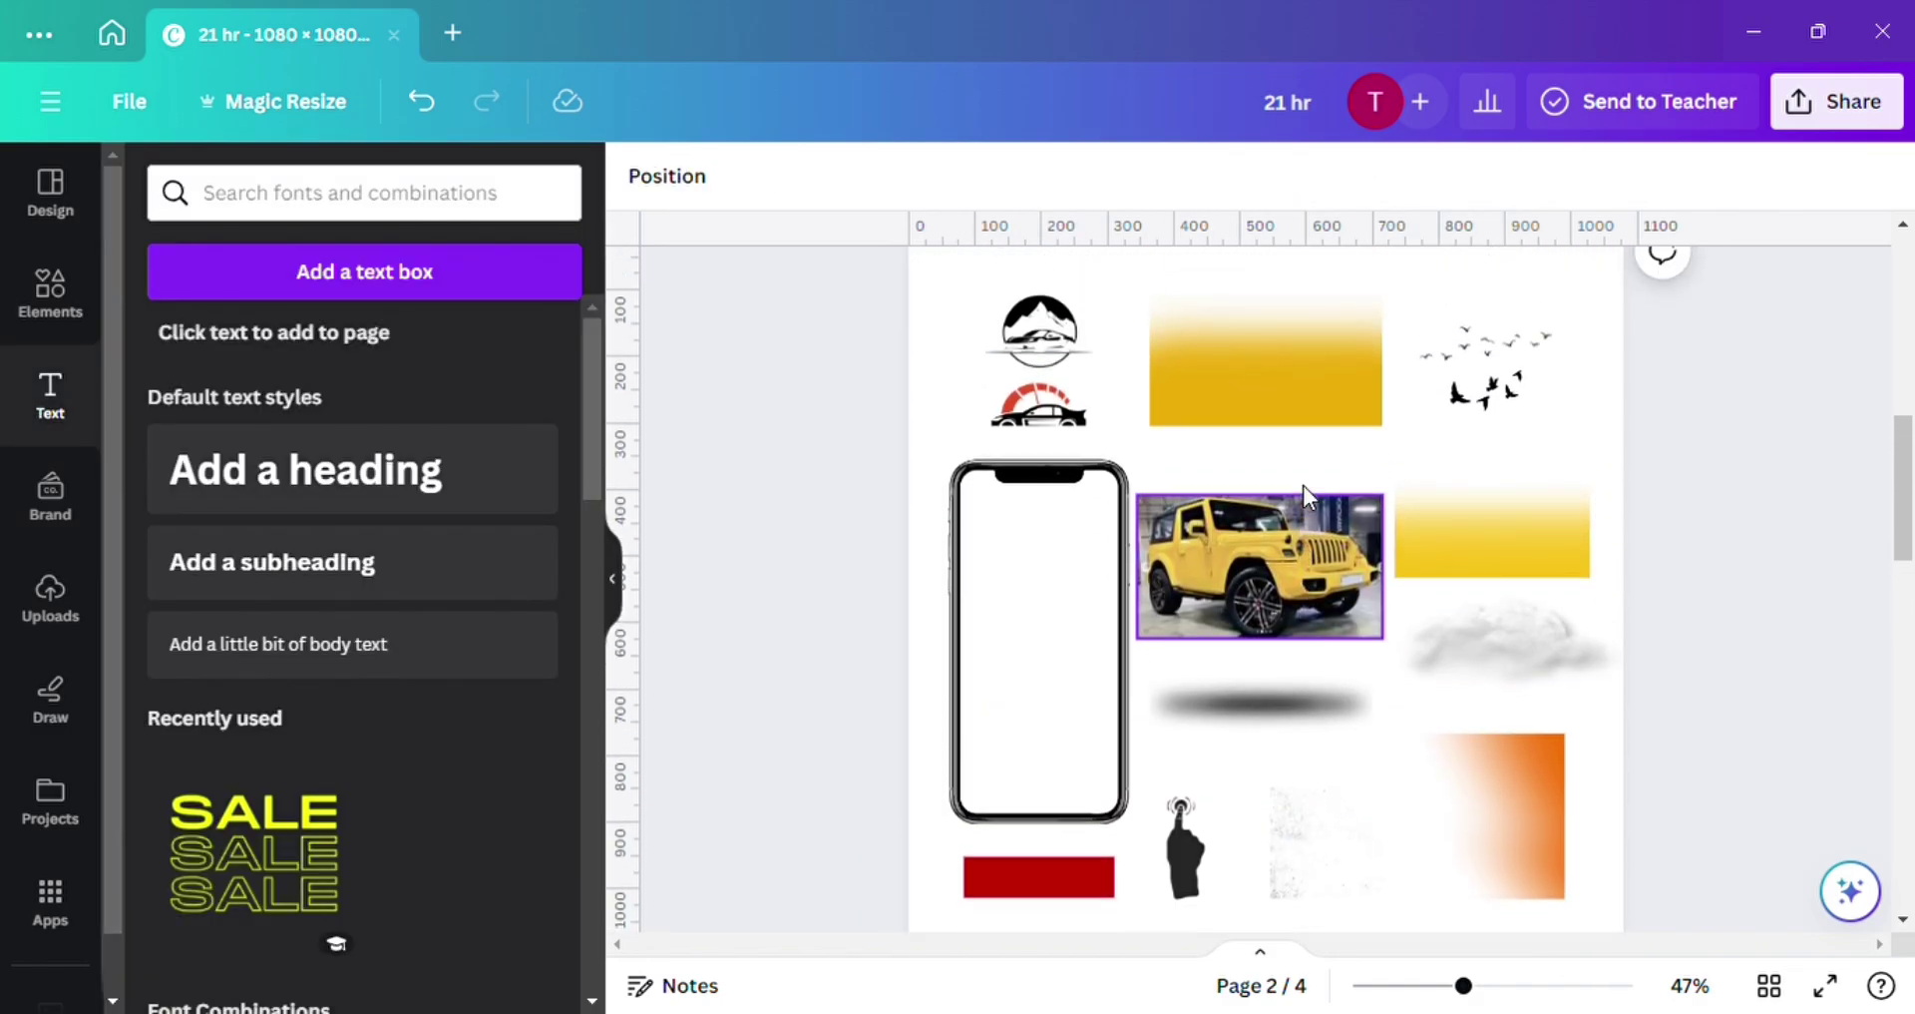
click(1492, 385)
drag(1491, 385, 1311, 733)
scroll(1302, 726, down, 3)
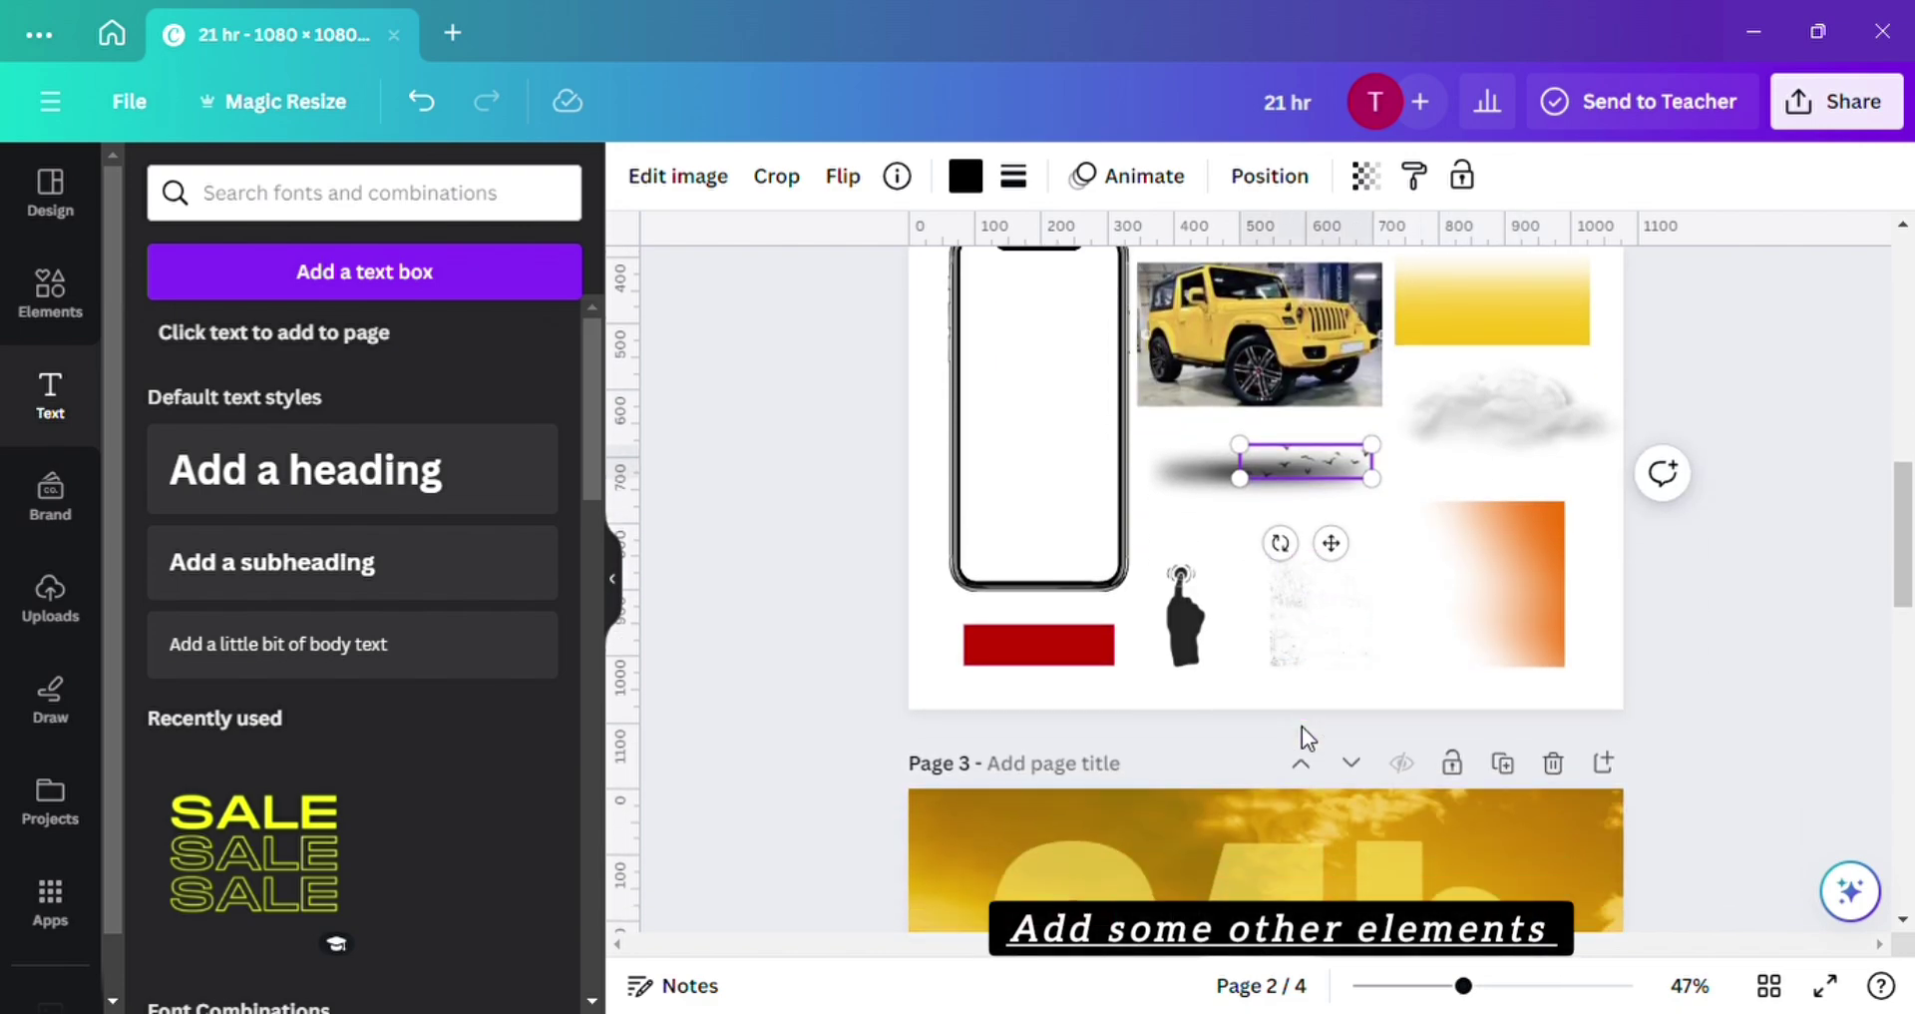
drag(1323, 471, 1241, 917)
scroll(1241, 916, down, 4)
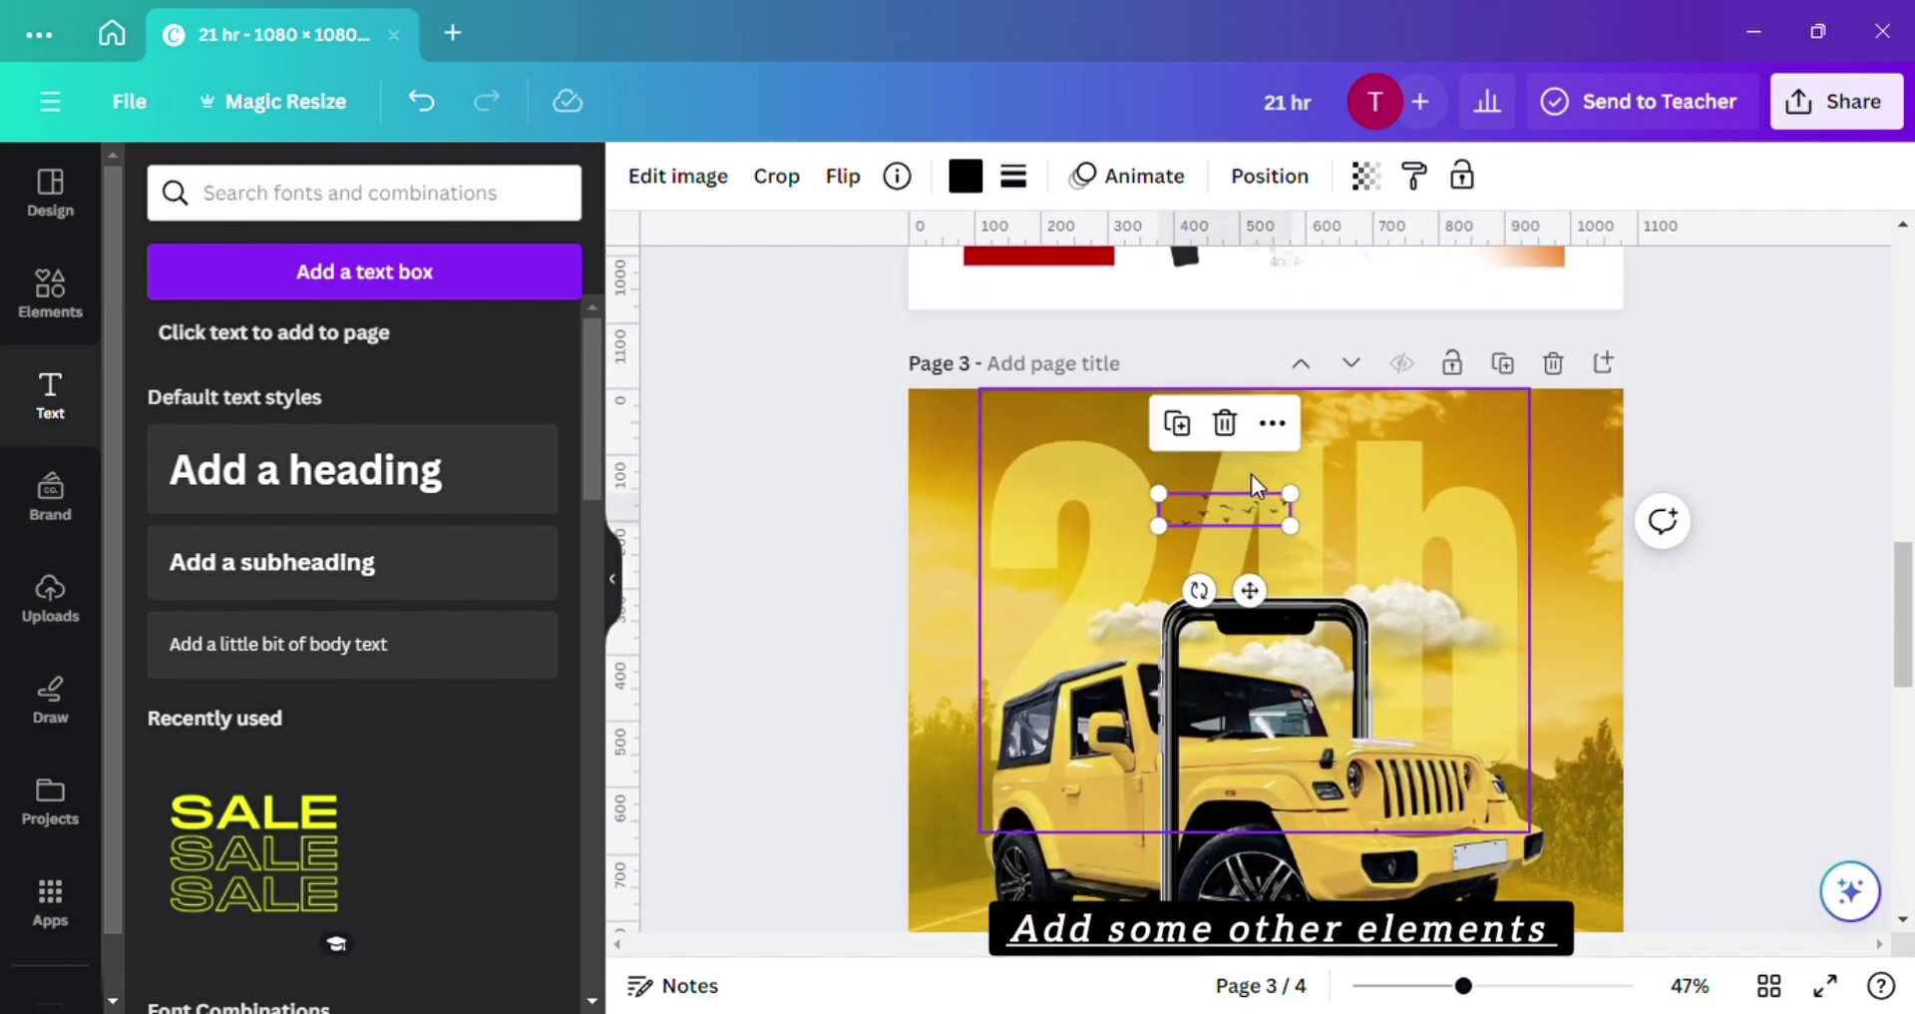
Position the small birds above the car's rear roof, beside the phone, and nudge the 24h text slightly right and down.
drag(1243, 509, 1090, 635)
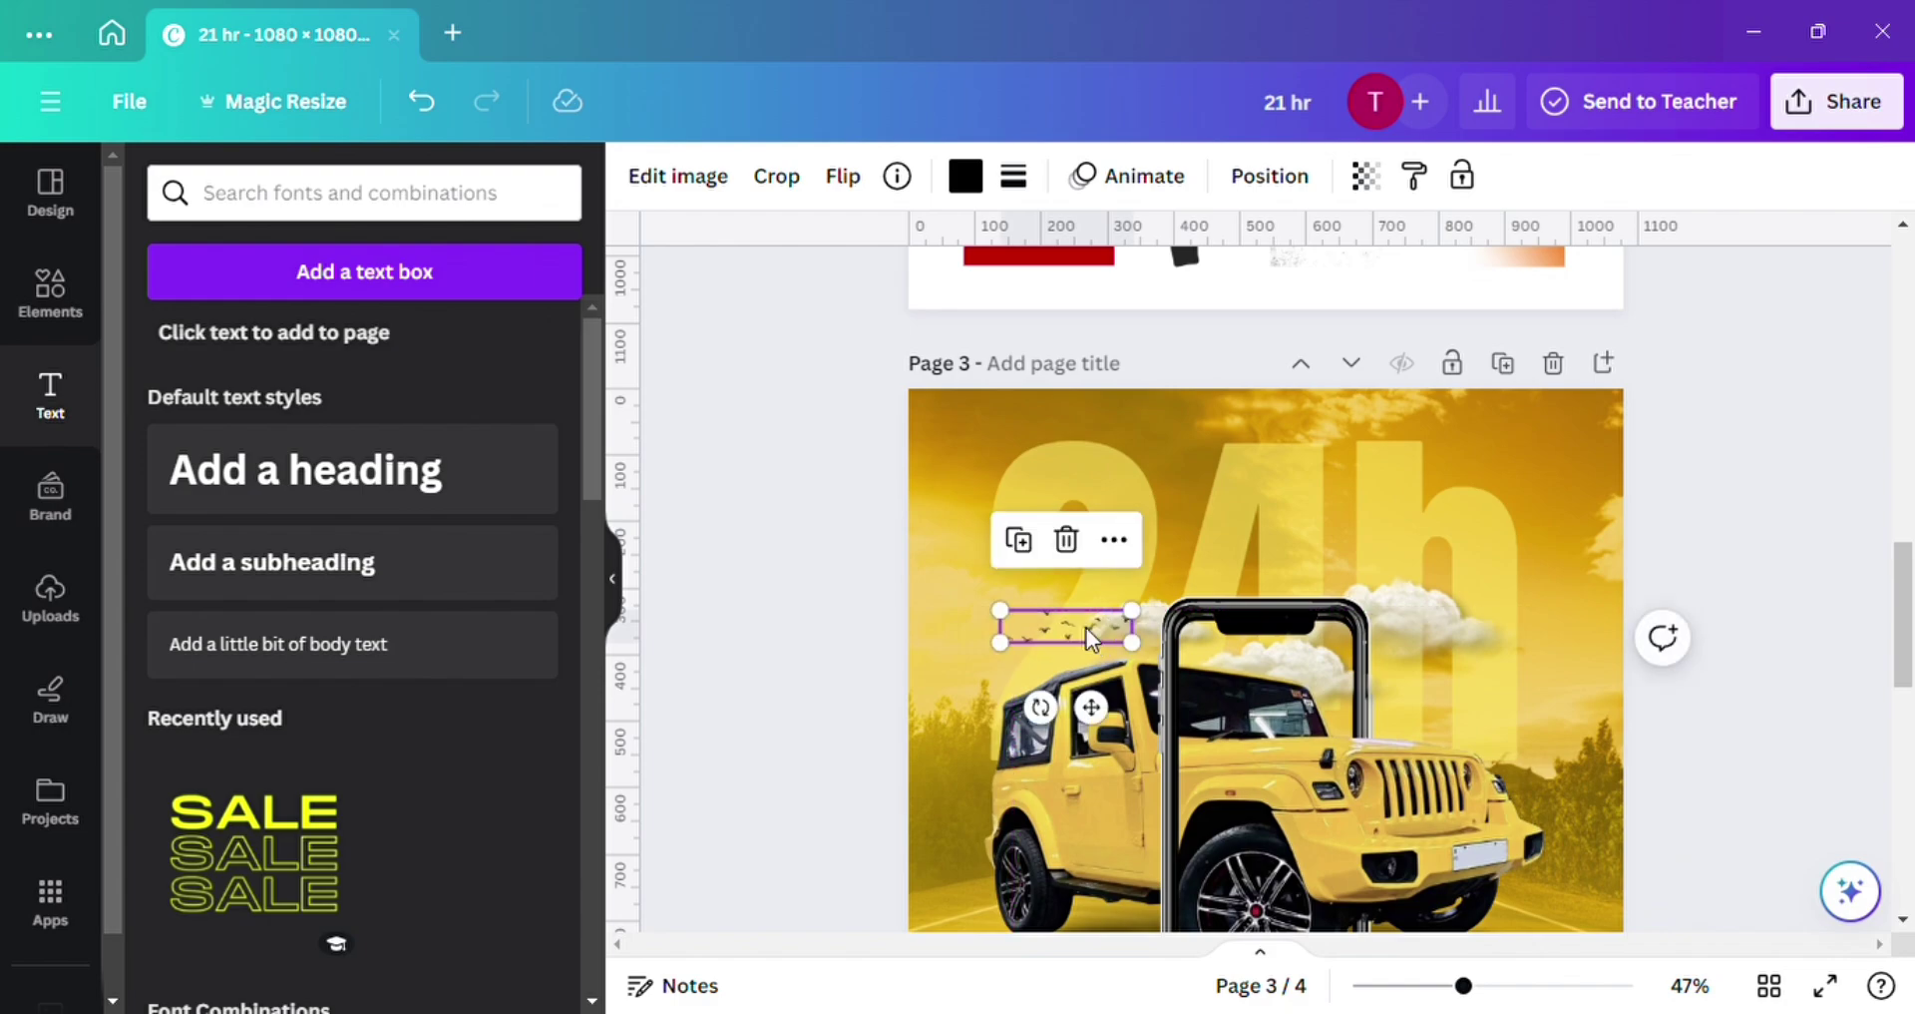
drag(1072, 644, 1092, 605)
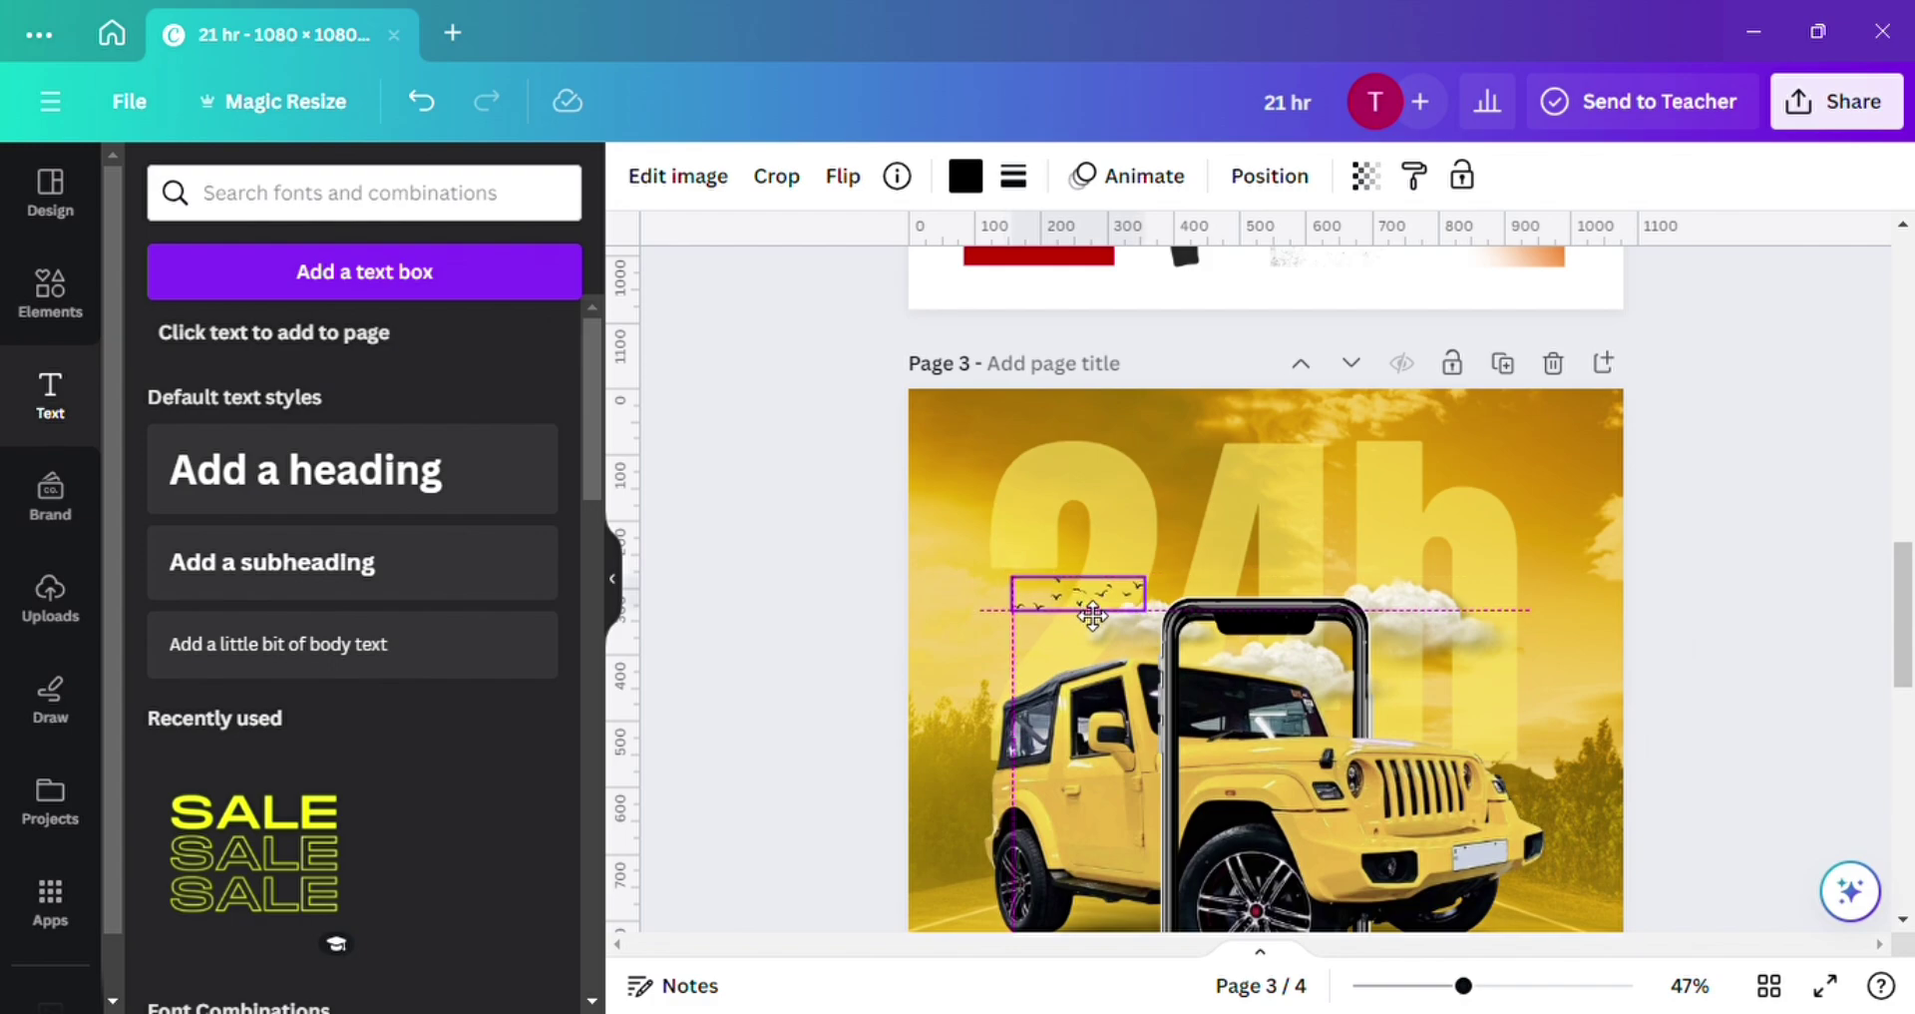
drag(1091, 615, 1098, 581)
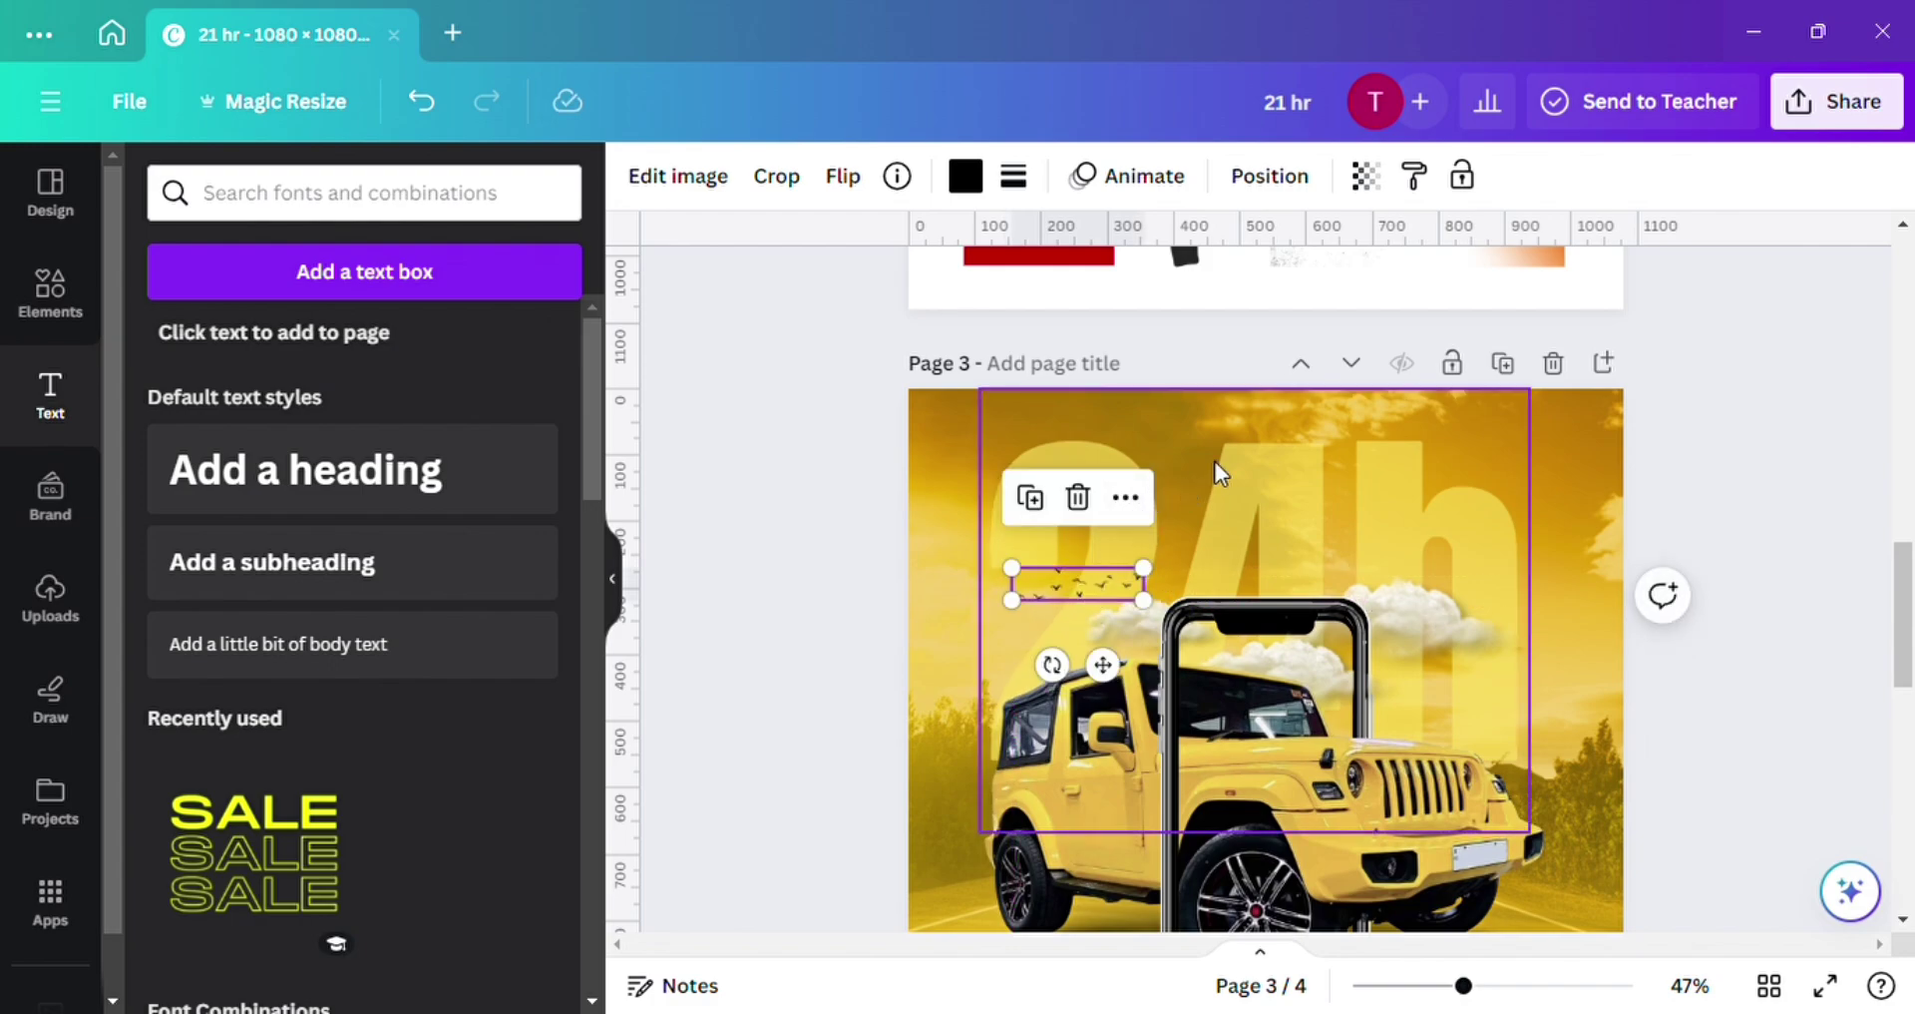
mouse_move(1215, 477)
mouse_down()
mouse_move(1283, 478)
mouse_move(1227, 479)
mouse_up()
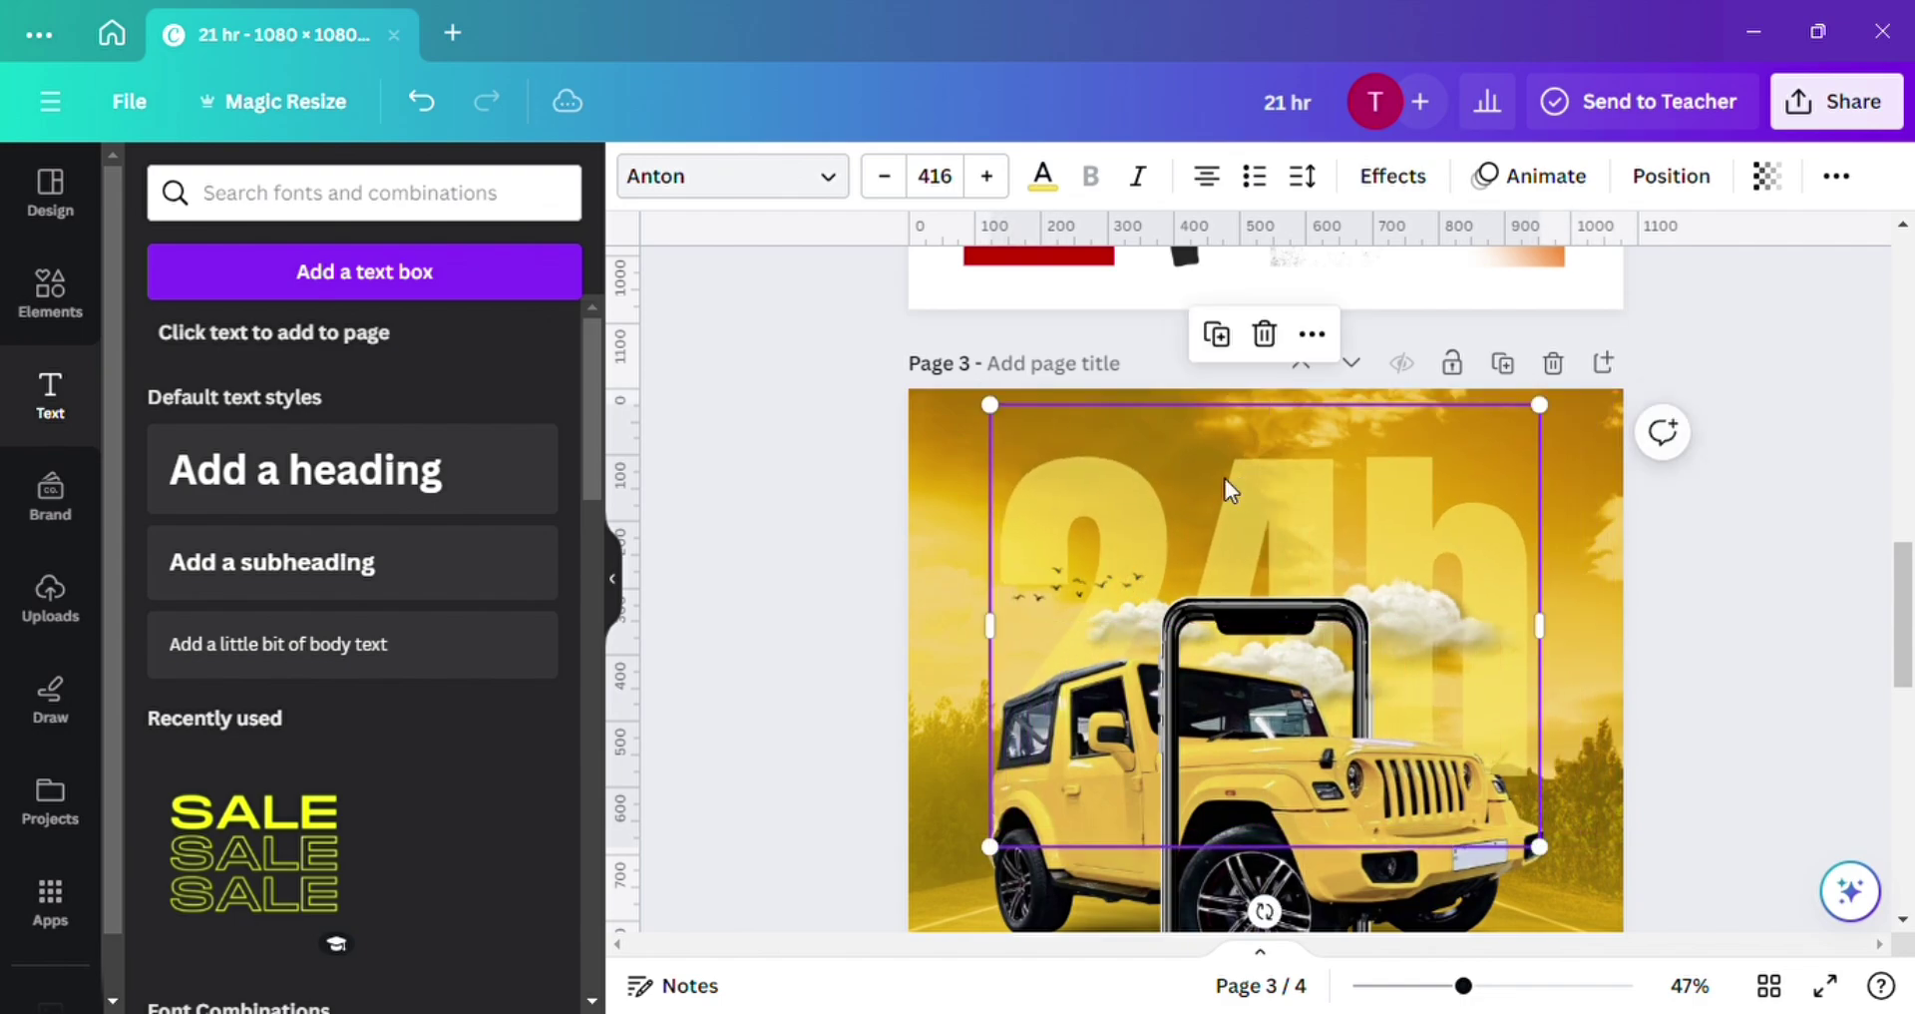
Move the black bird silhouettes from page 2 to page 3, placing them above the car's hood beside the phone.
scroll(1577, 478, up, 3)
scroll(1528, 445, up, 3)
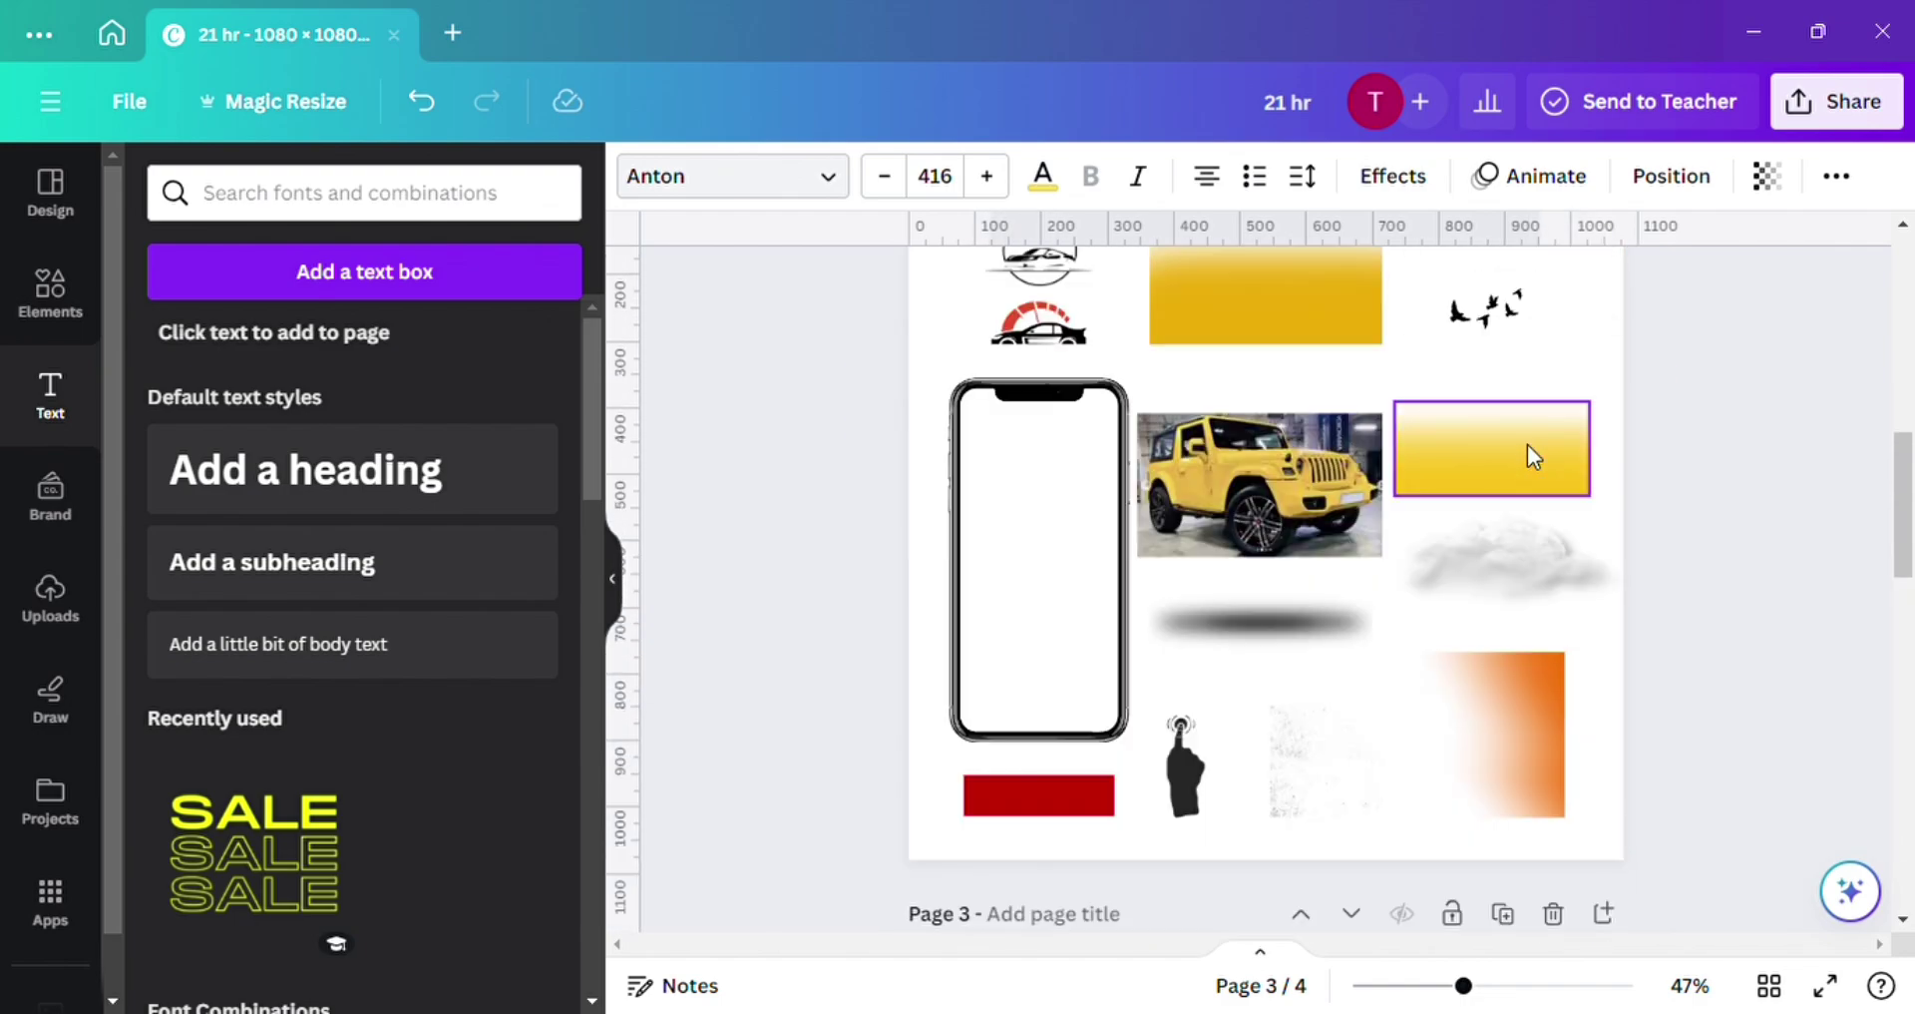
drag(1499, 319, 1446, 717)
scroll(1446, 716, down, 2)
drag(1456, 628, 1446, 866)
scroll(1447, 866, down, 2)
drag(1468, 621, 1517, 765)
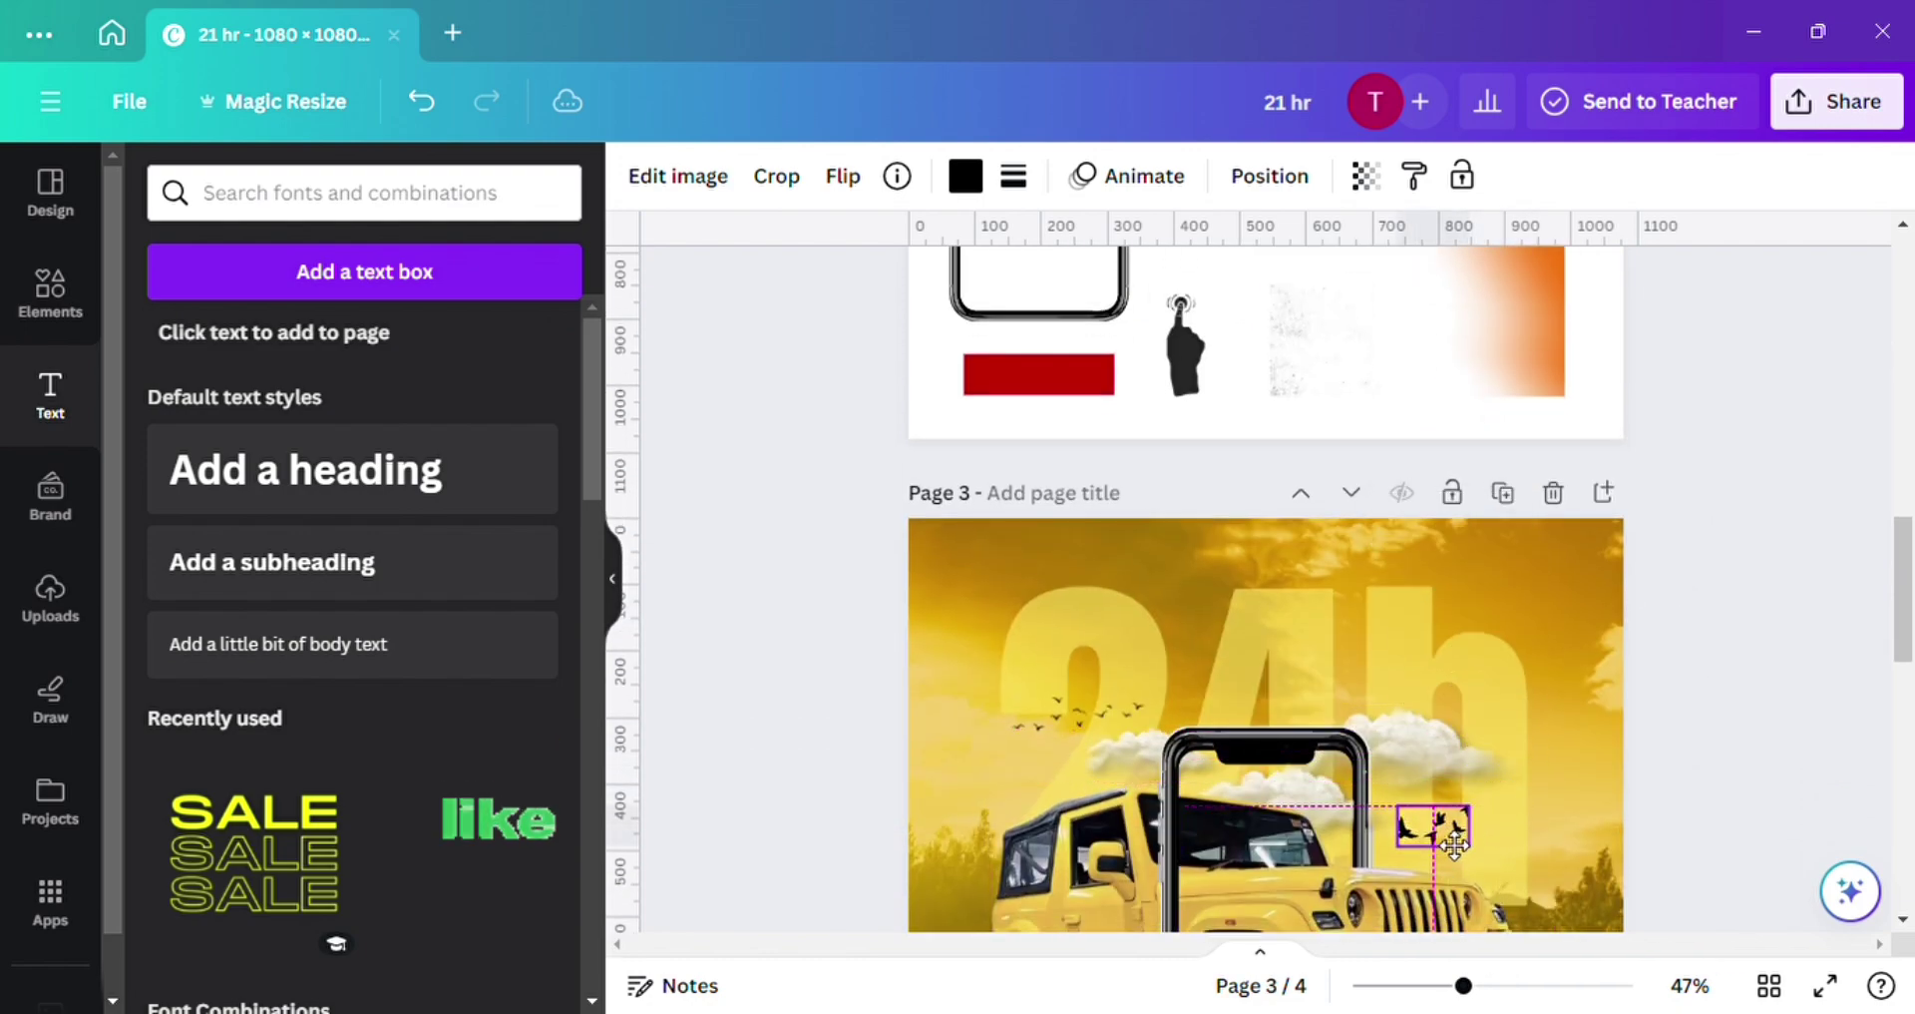
drag(1454, 843, 1440, 830)
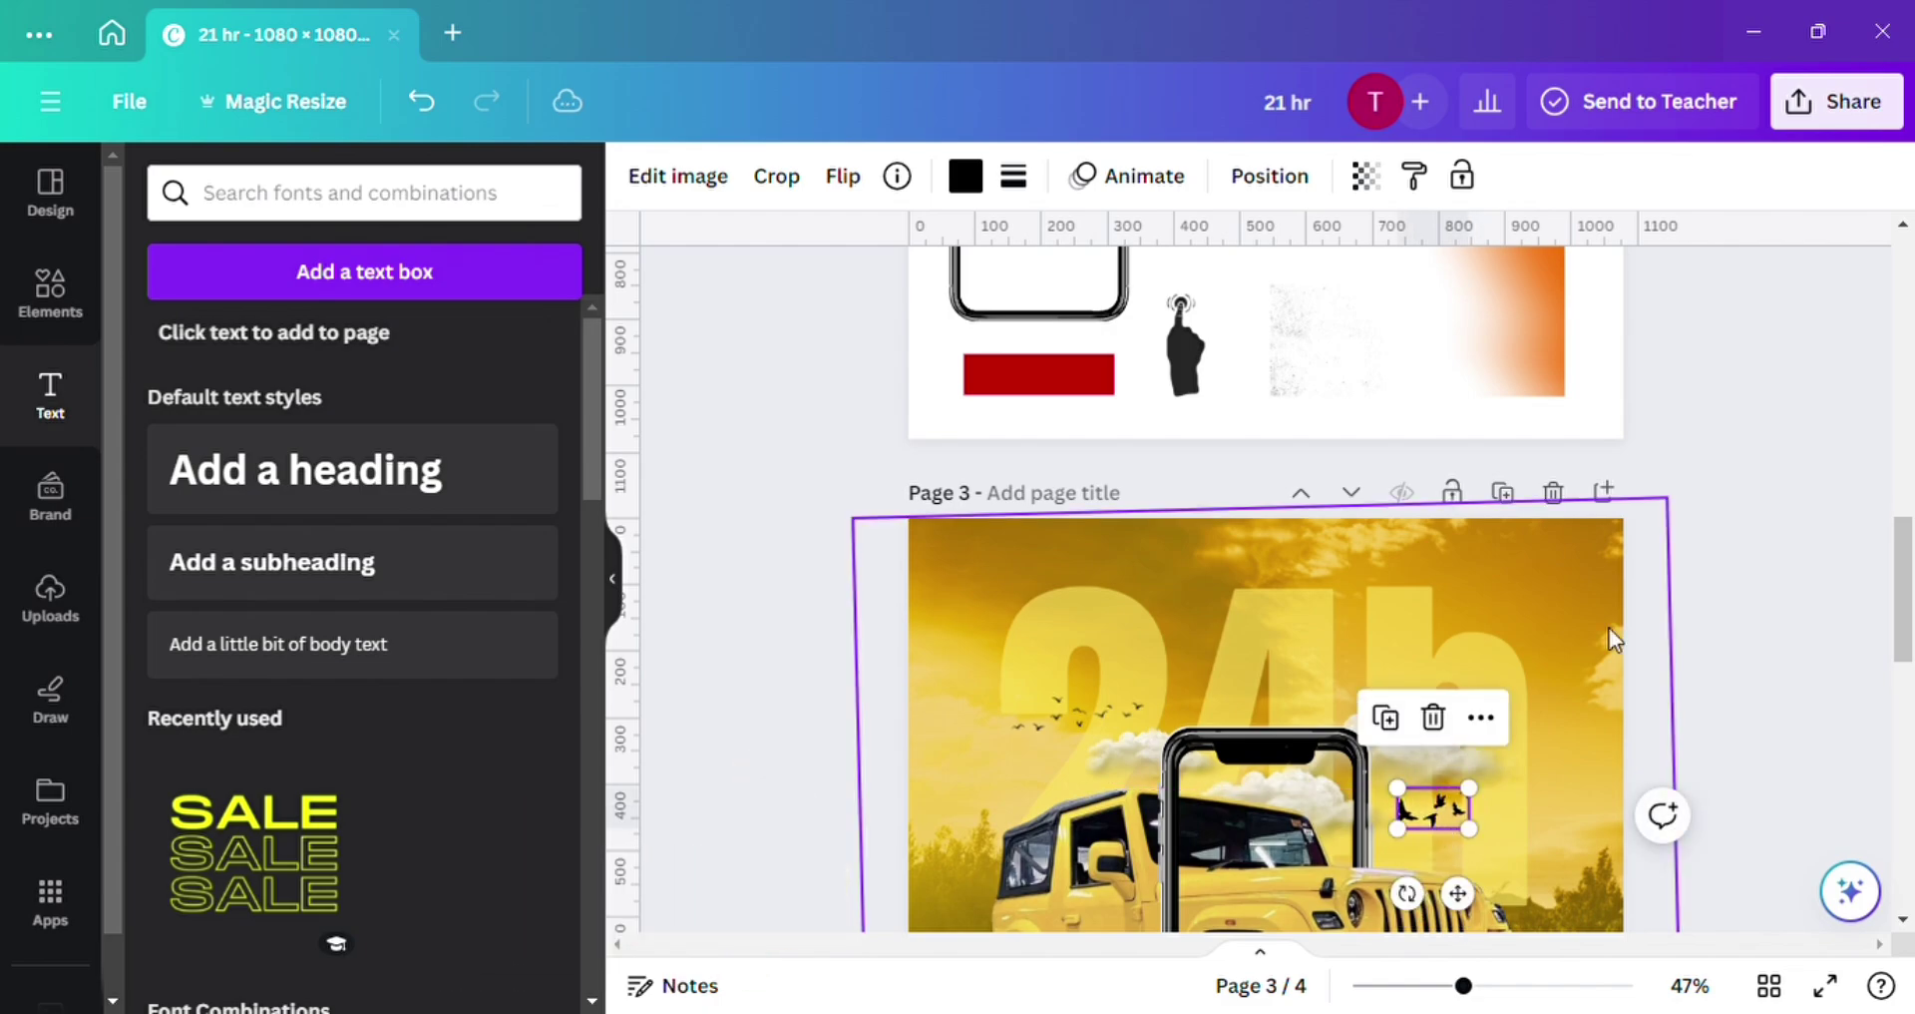
Move the orange gradient from page 2 onto page 3 and enlarge it over the car and phone.
scroll(1440, 462, up, 5)
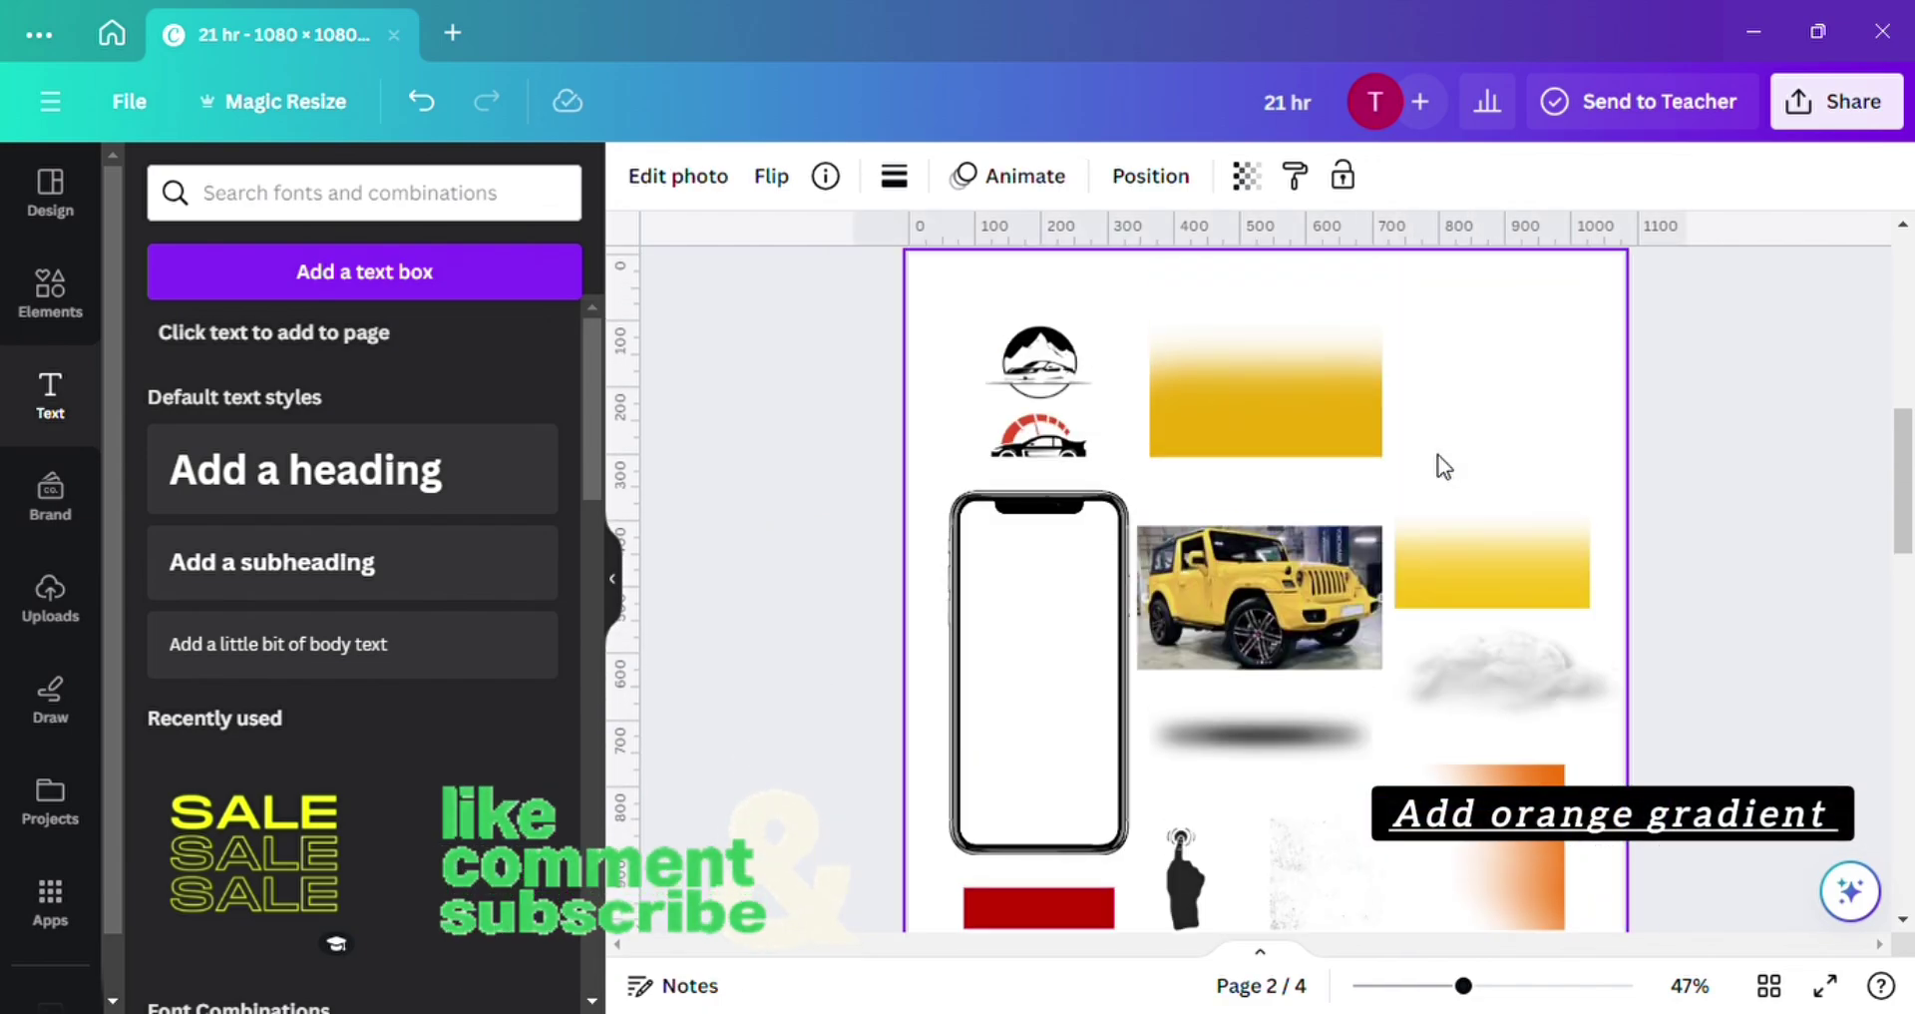
click(1469, 736)
scroll(1476, 738, down, 3)
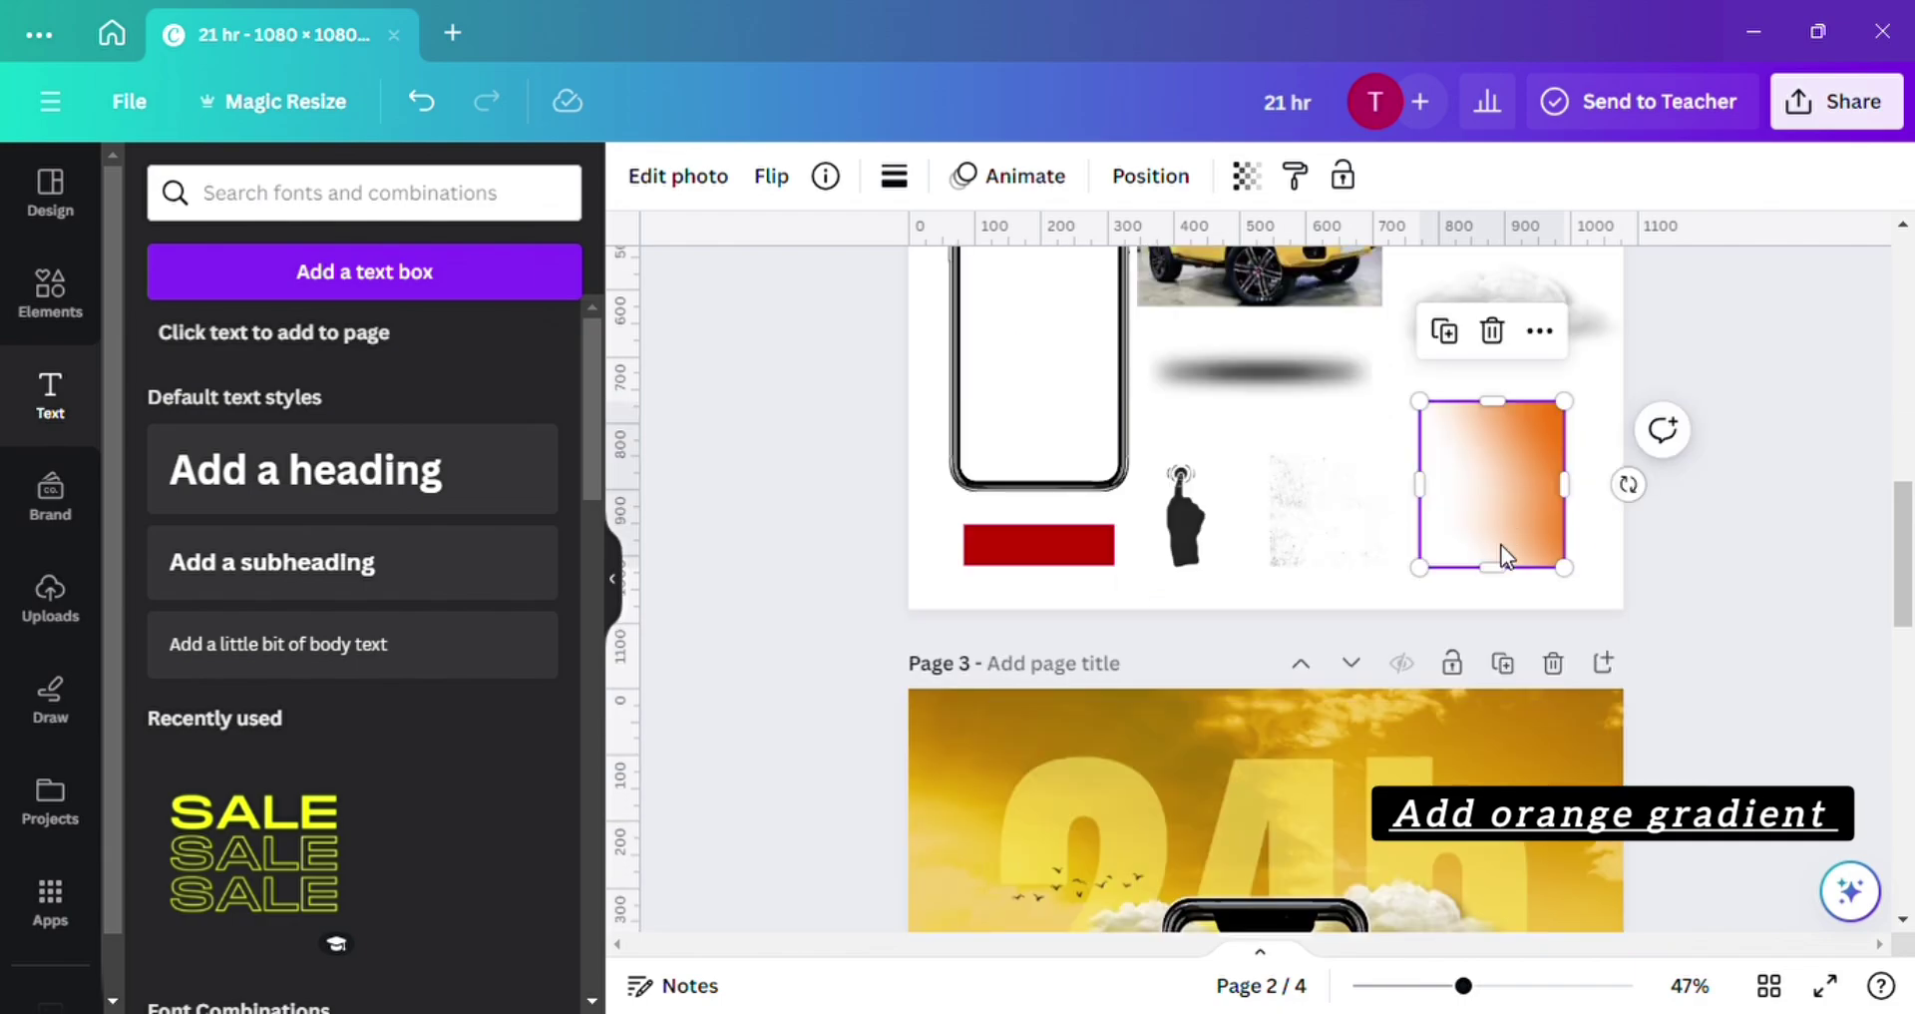
drag(1501, 544, 1421, 857)
scroll(1422, 828, down, 3)
drag(1338, 551, 960, 981)
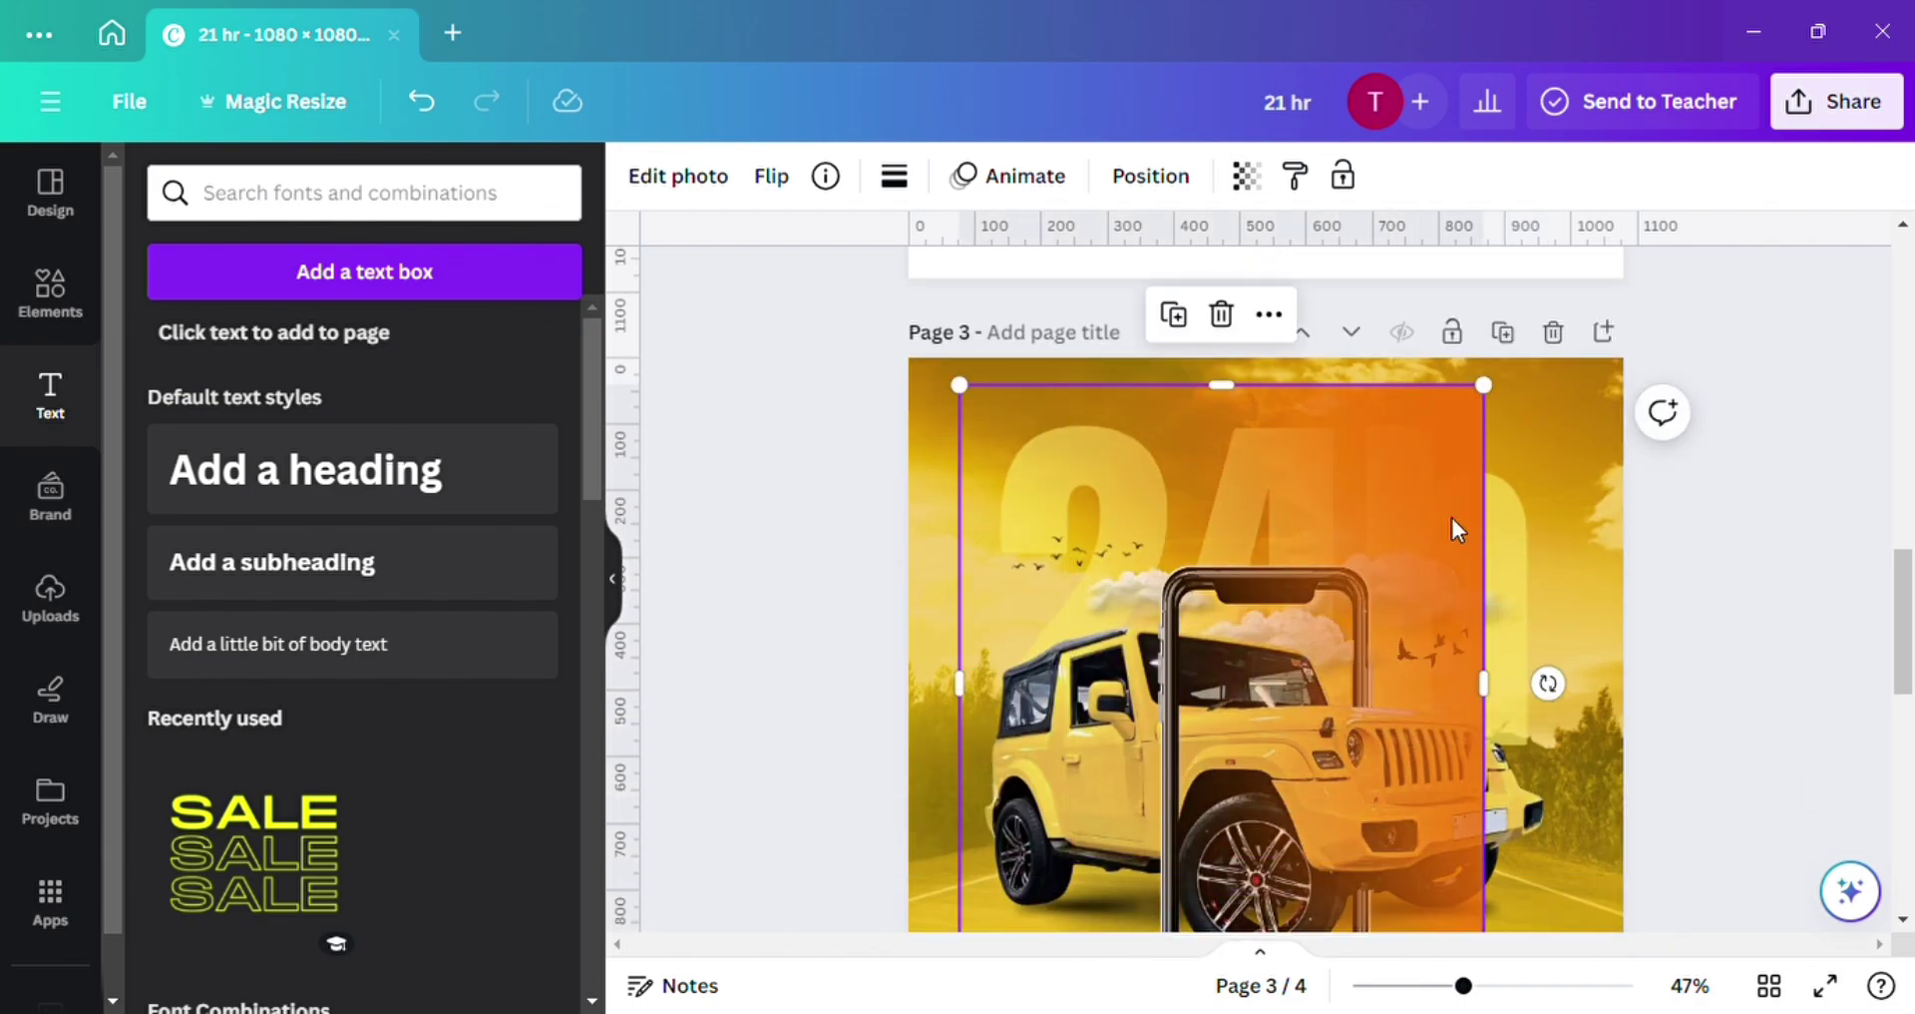
Shift the orange gradient past the poster's right edge and enlarge it to cover the right side down the page.
drag(1453, 423, 1654, 399)
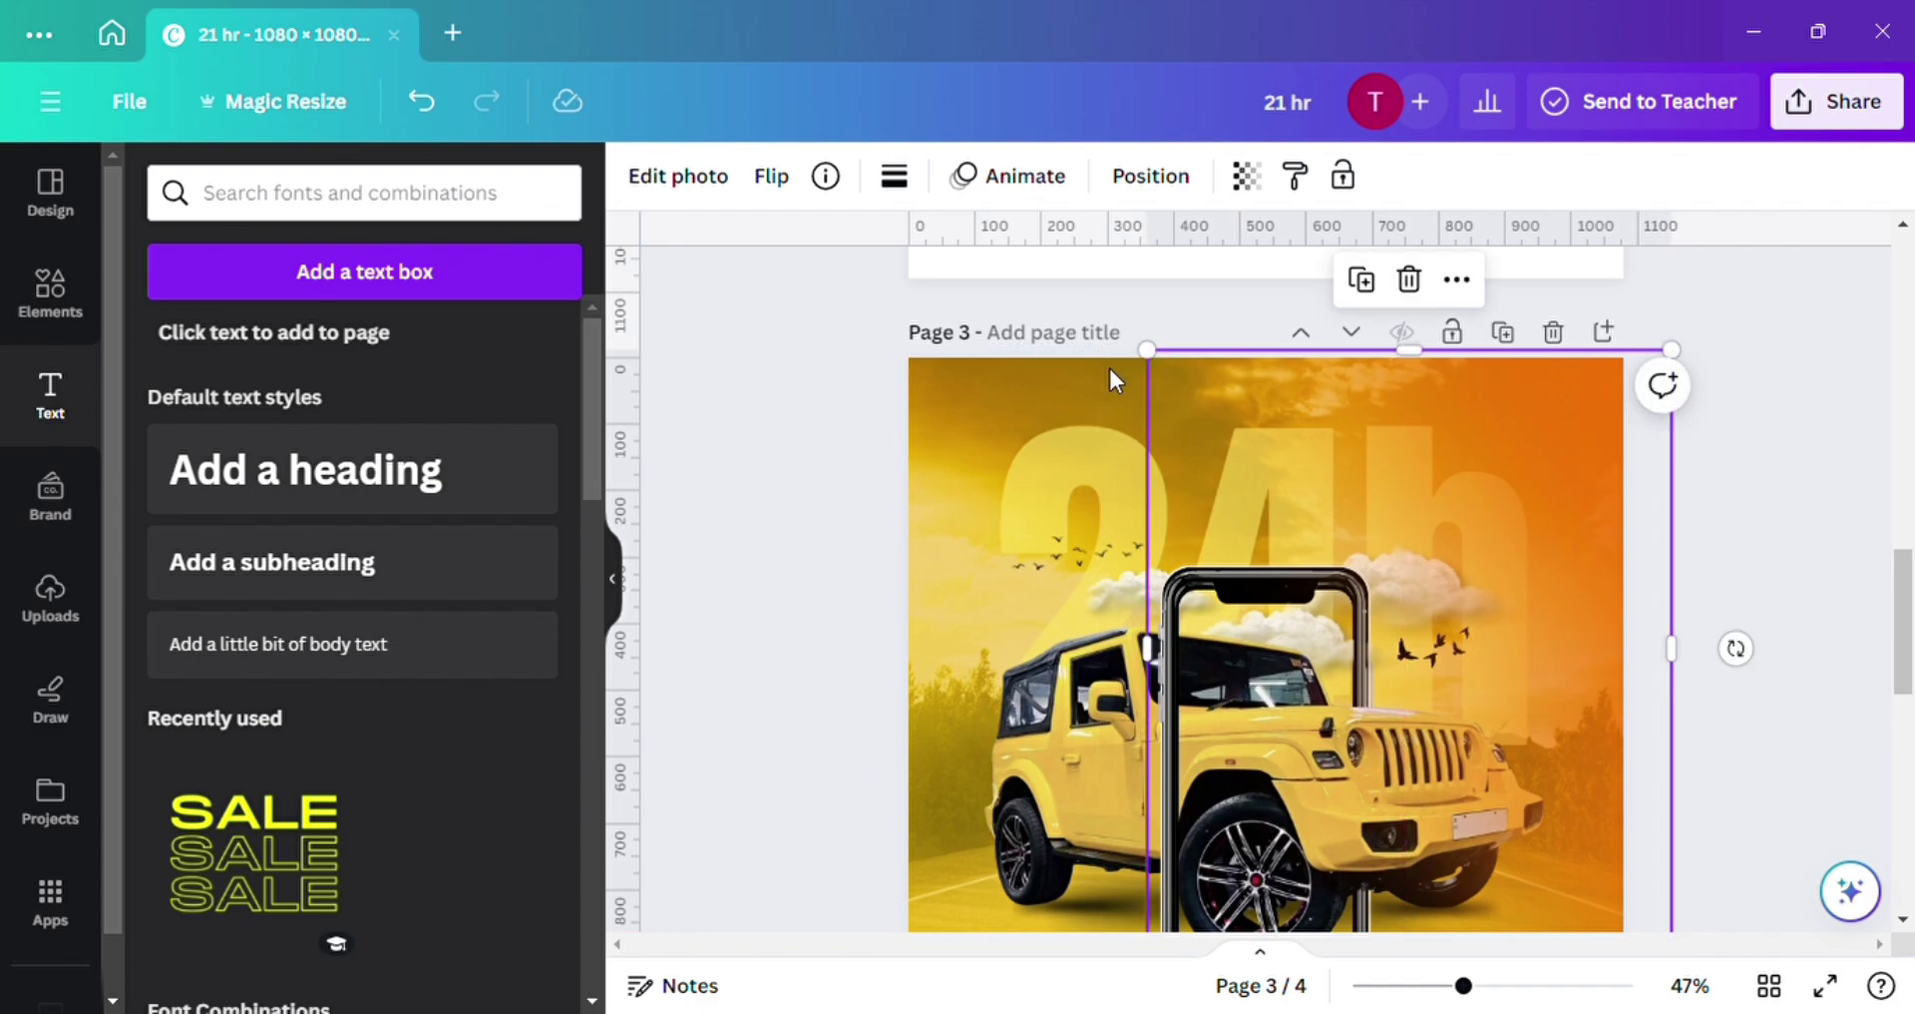
drag(1173, 413, 1227, 422)
scroll(1217, 415, down, 2)
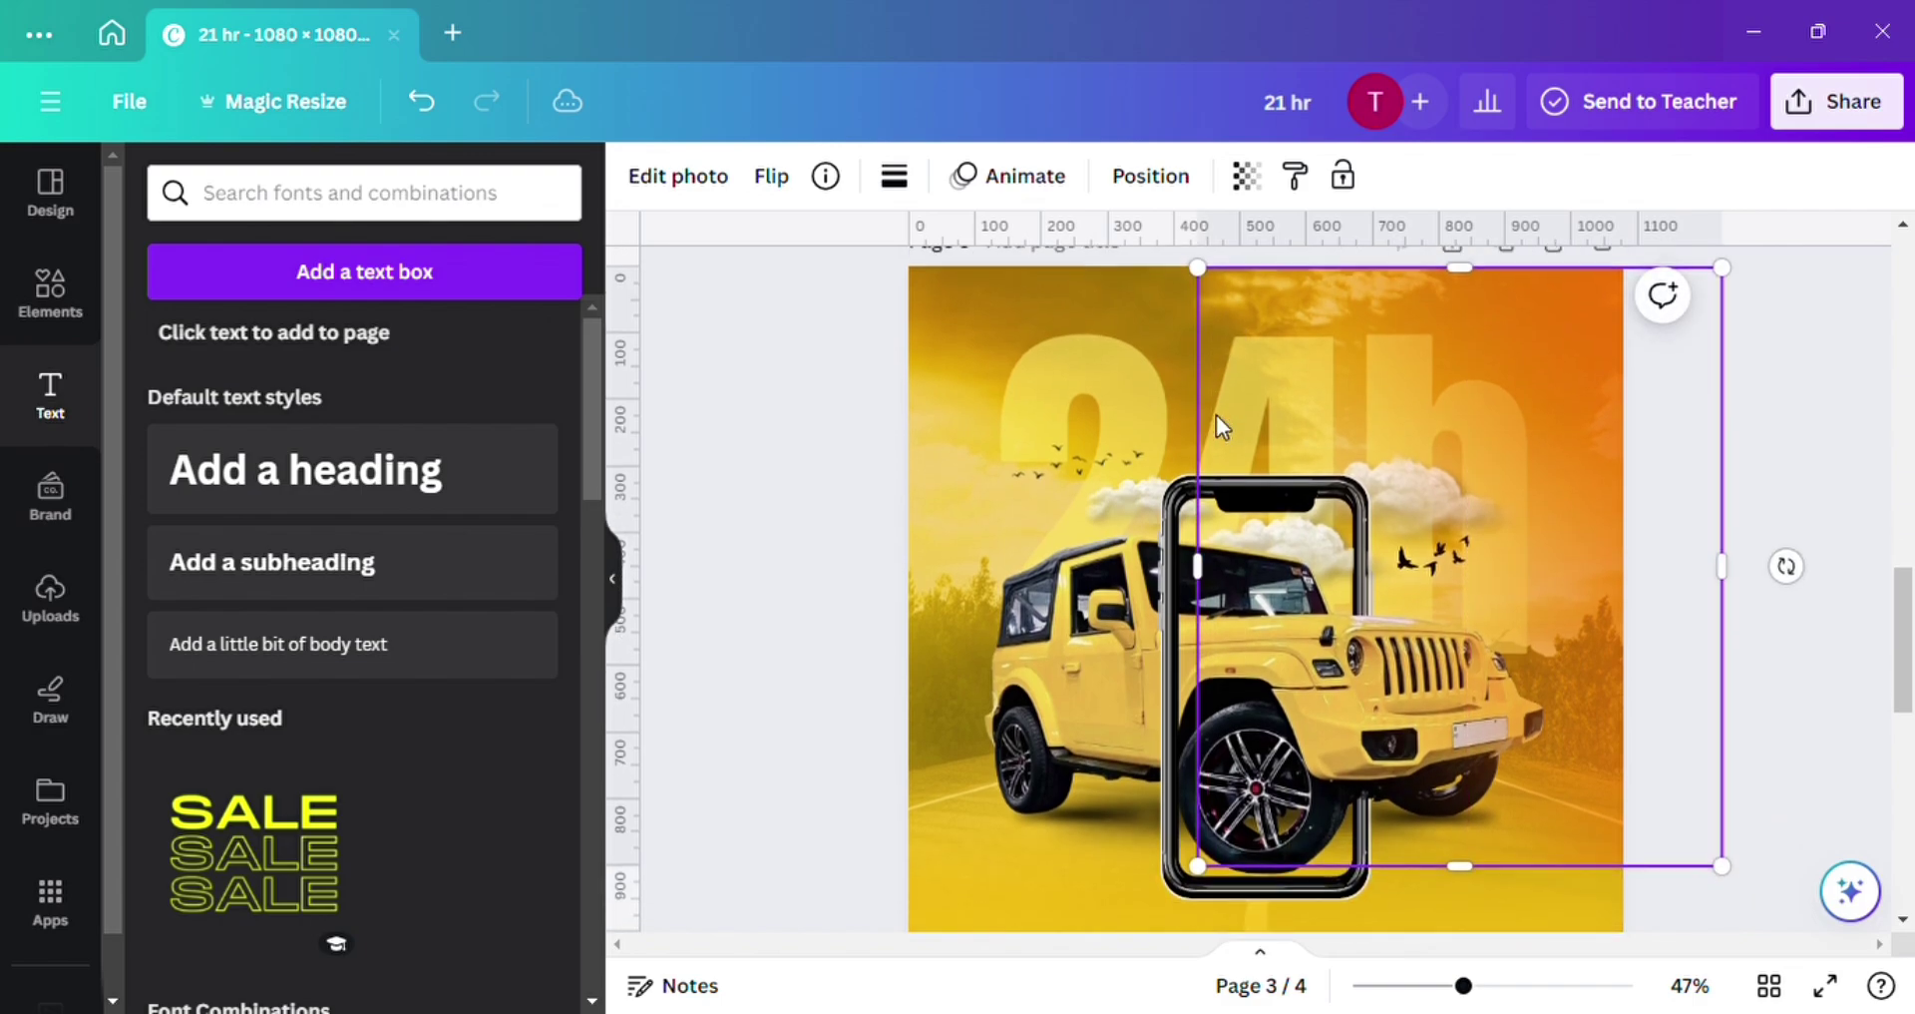
drag(1197, 866, 1064, 1009)
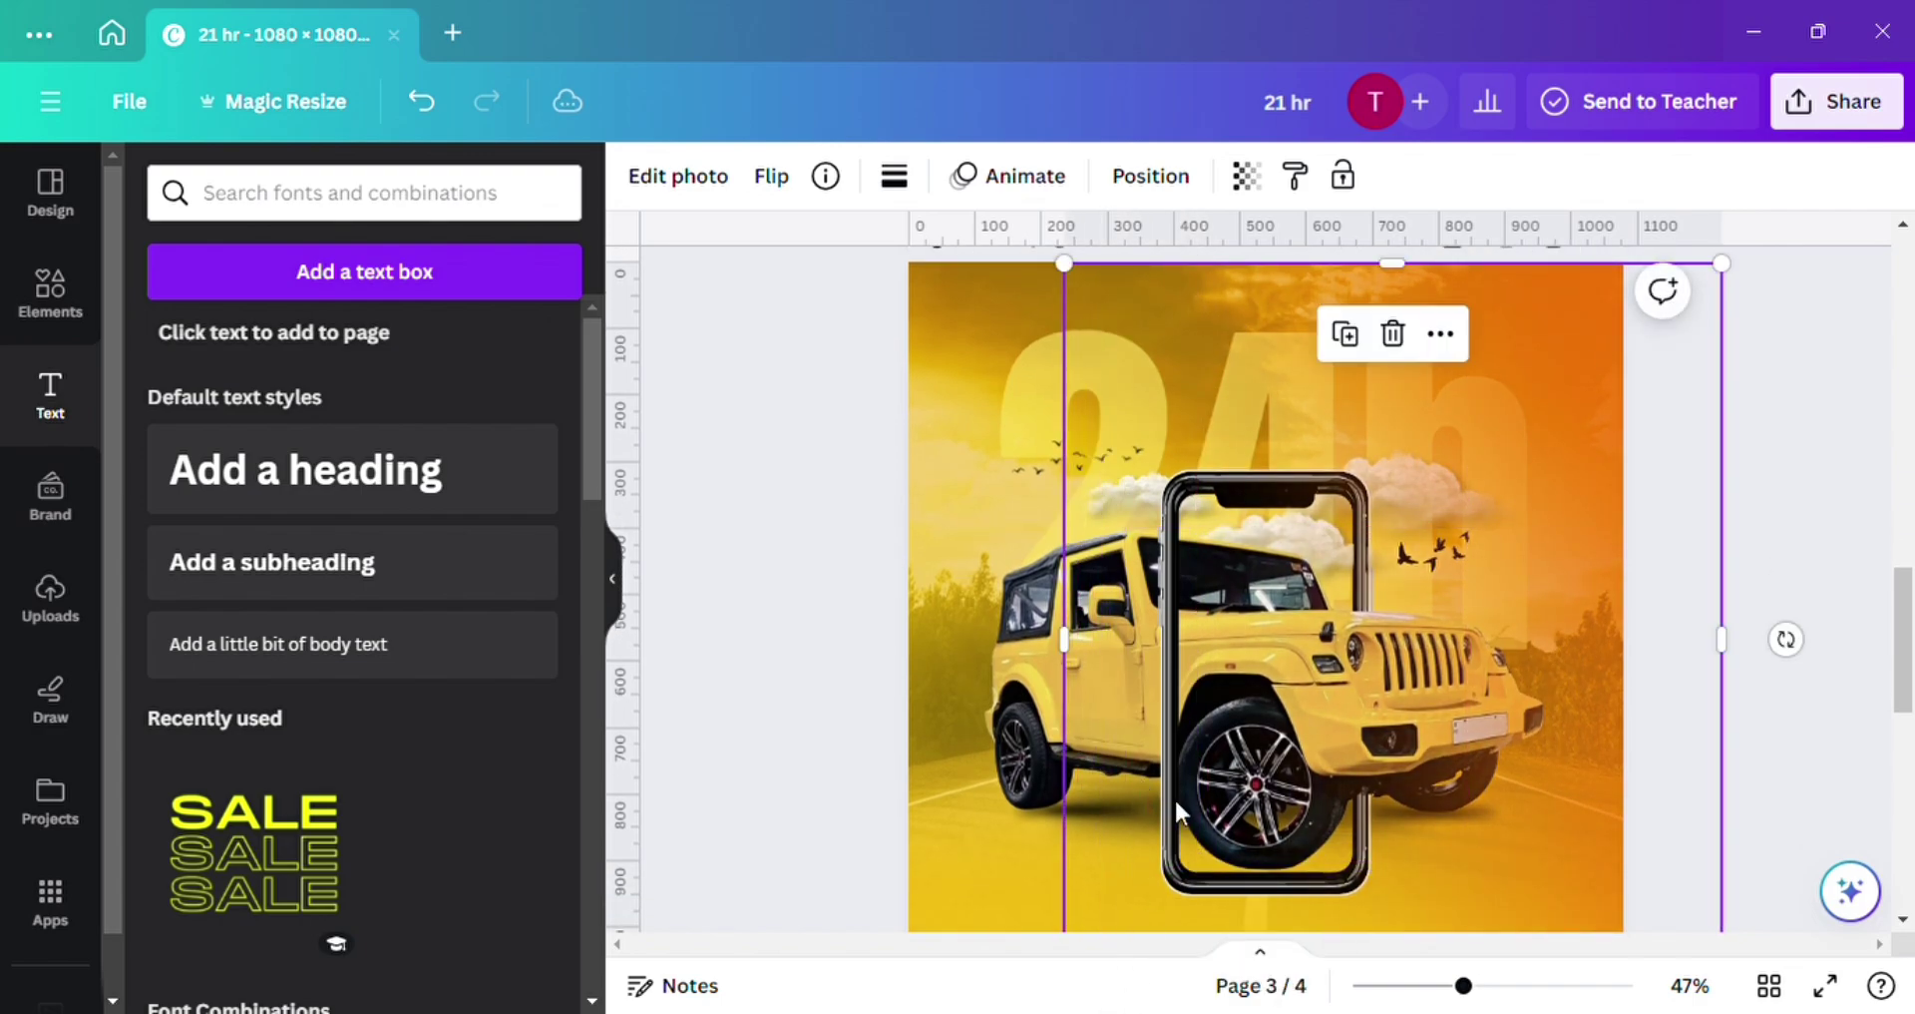
Send the orange gradient backward in the layer order to directly beneath the 24h text and above the large soft shadow.
click(1179, 183)
click(482, 179)
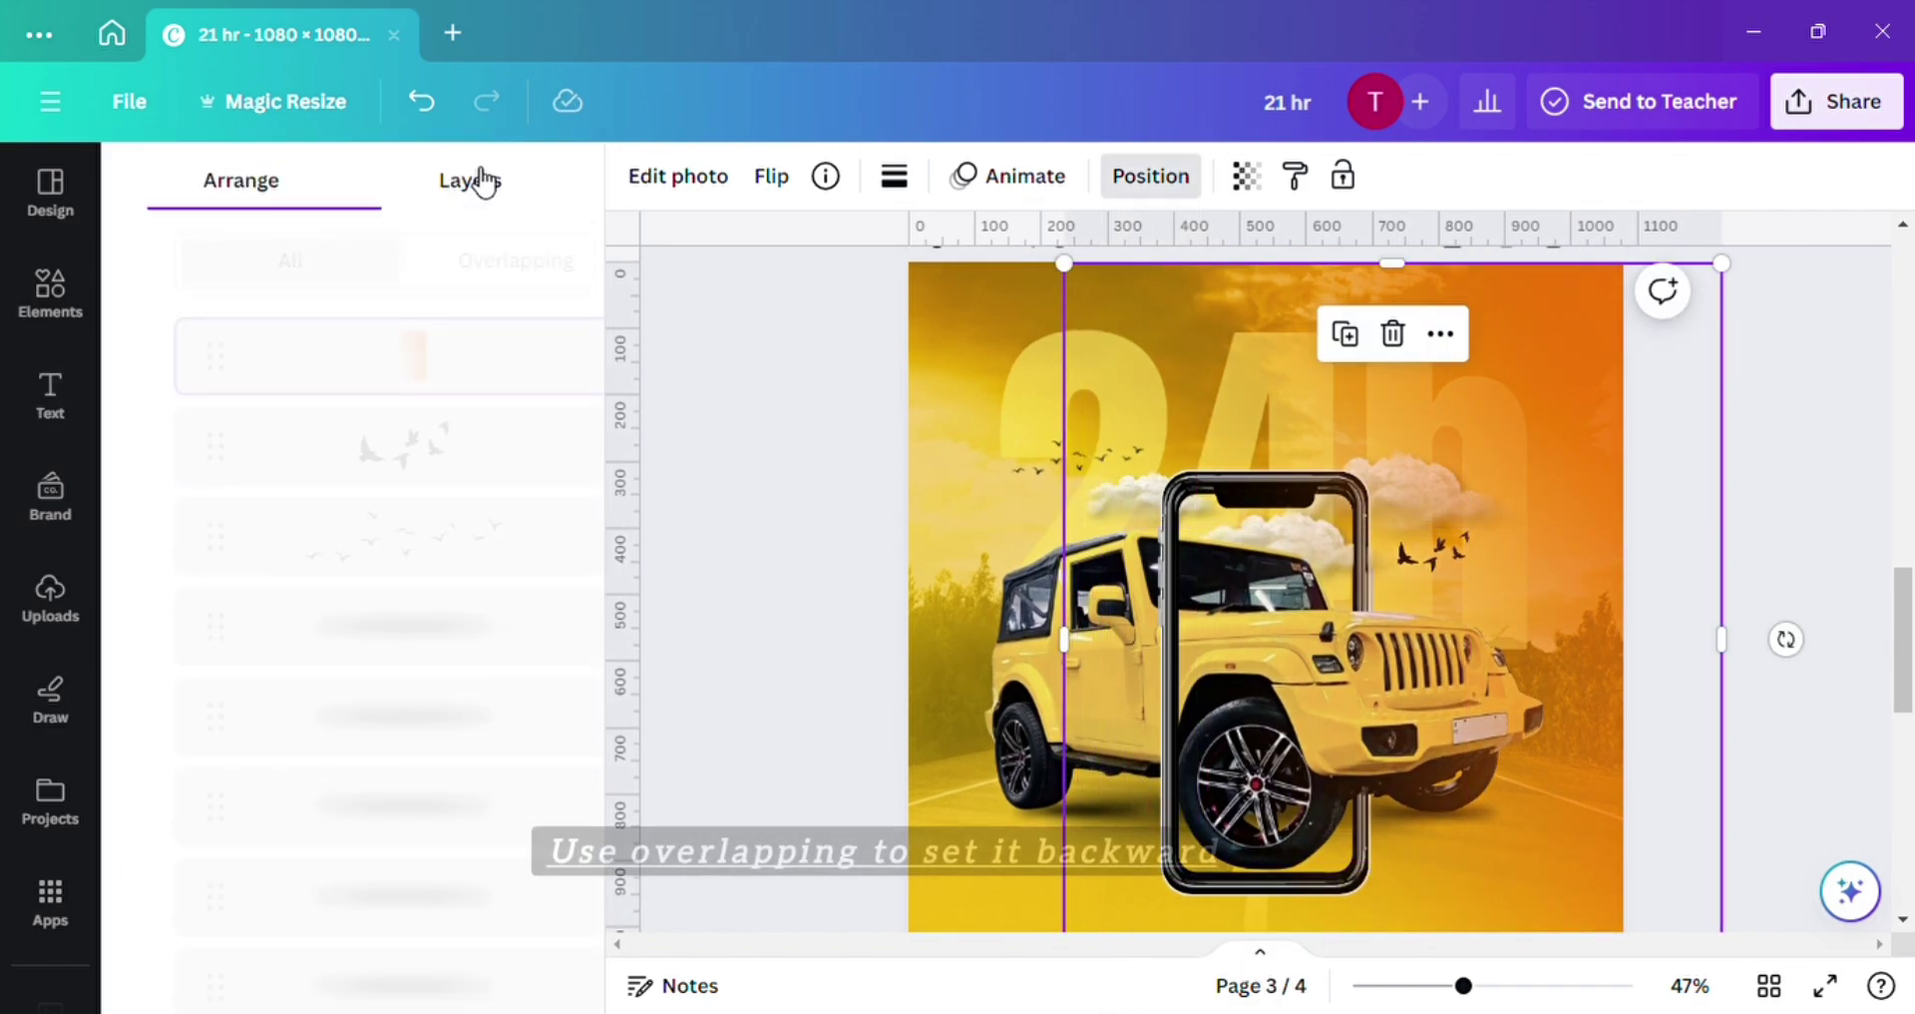
drag(377, 377, 401, 577)
scroll(398, 519, down, 1)
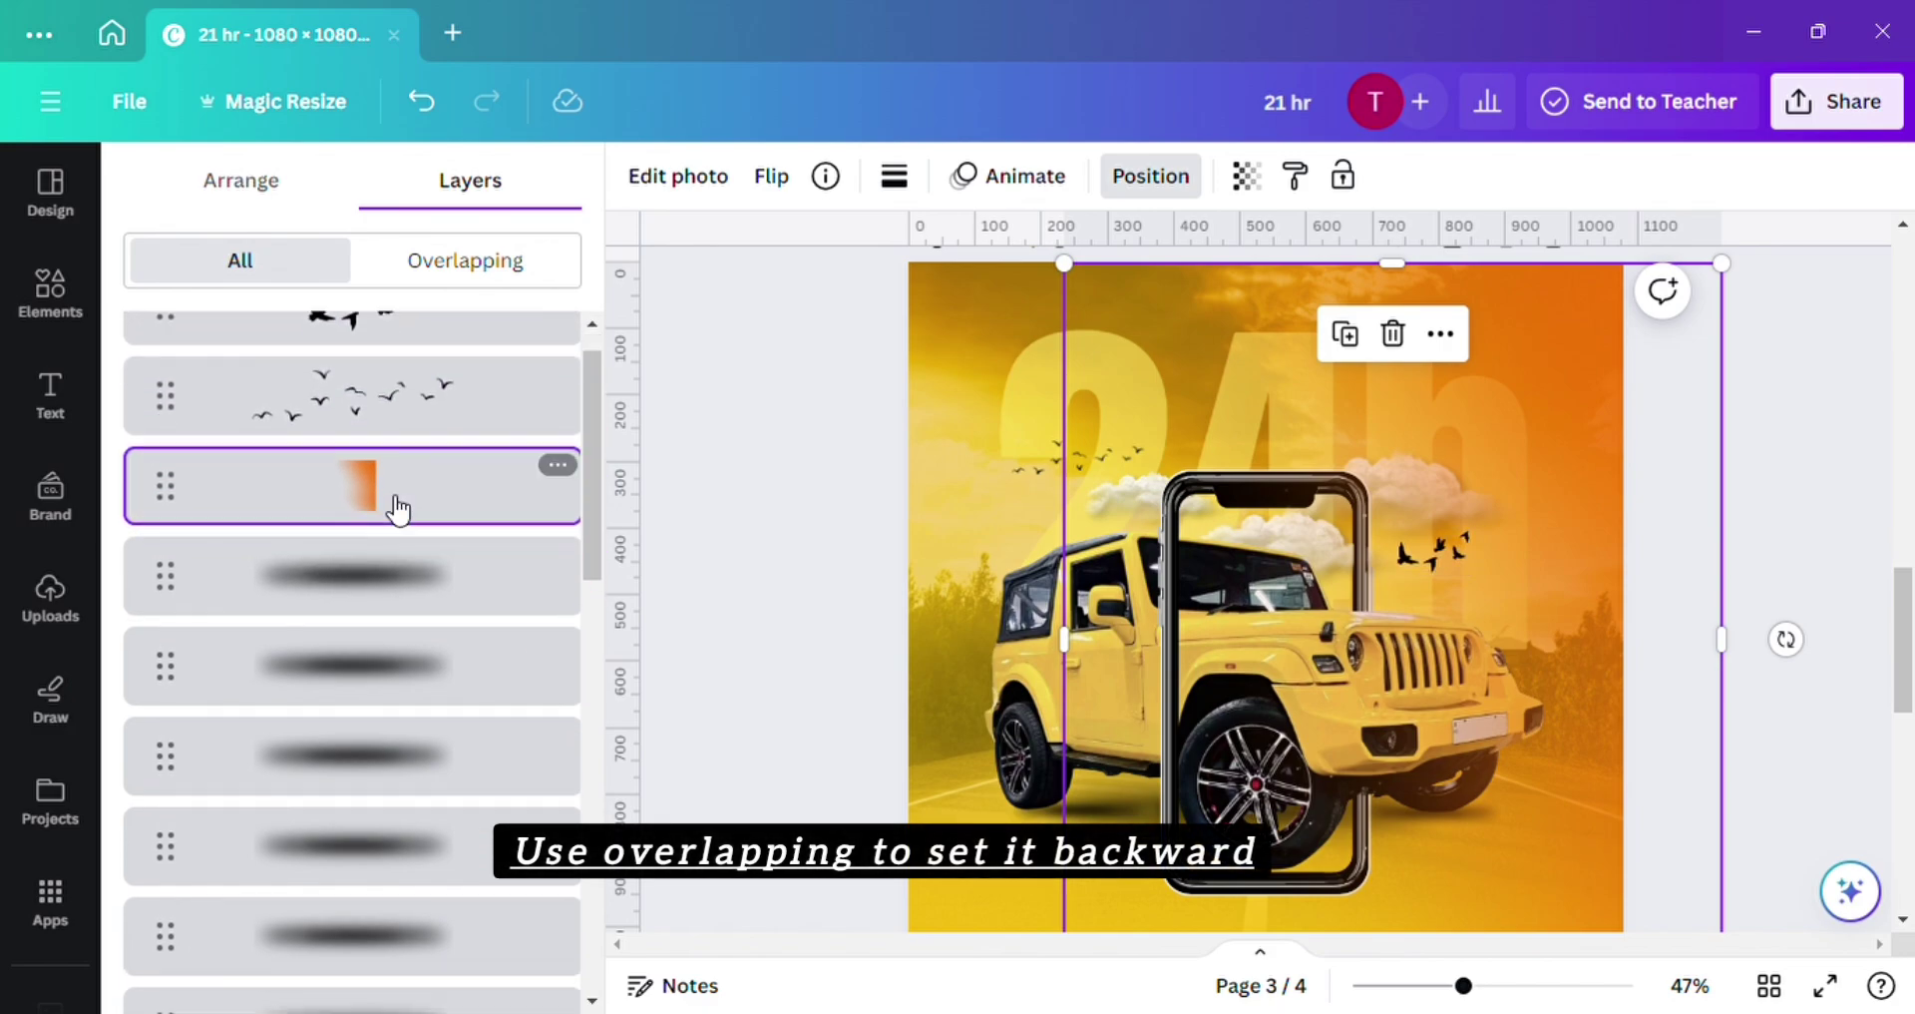
drag(404, 456, 407, 656)
scroll(404, 654, down, 1)
scroll(406, 663, down, 1)
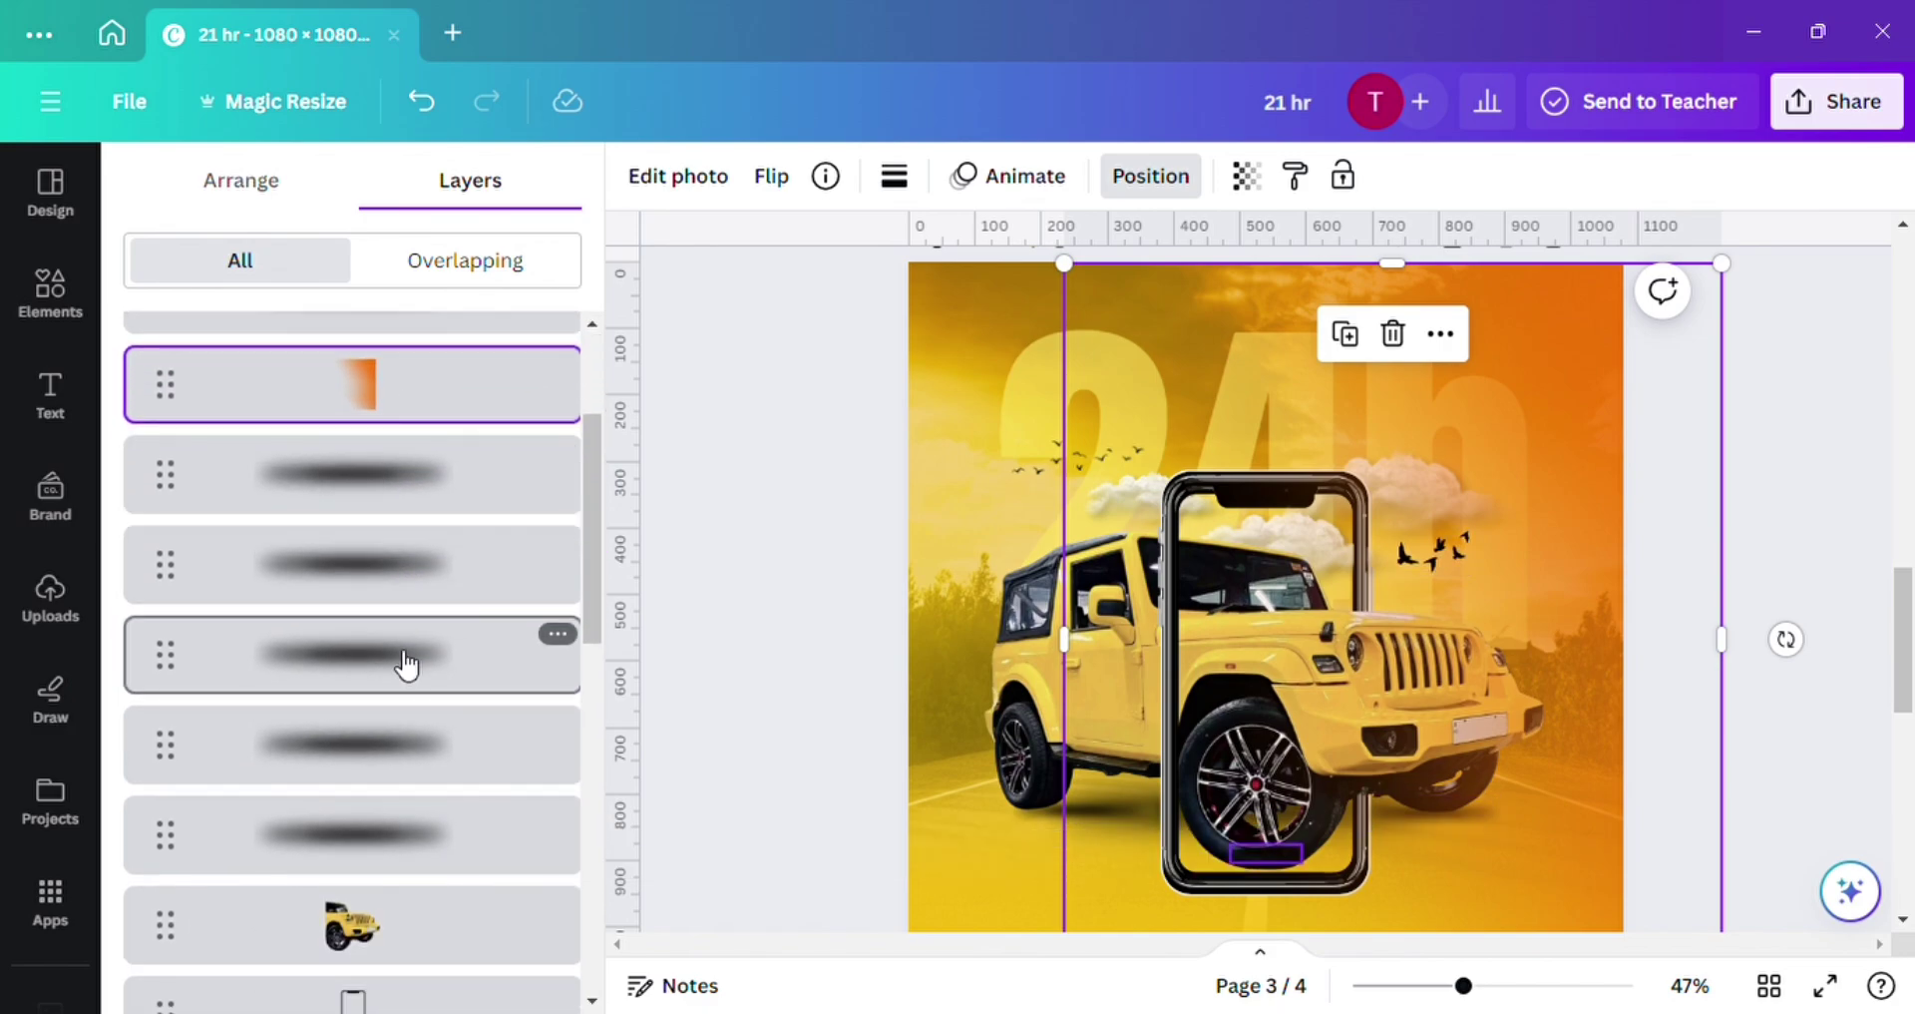
drag(398, 390, 389, 895)
scroll(387, 896, down, 2)
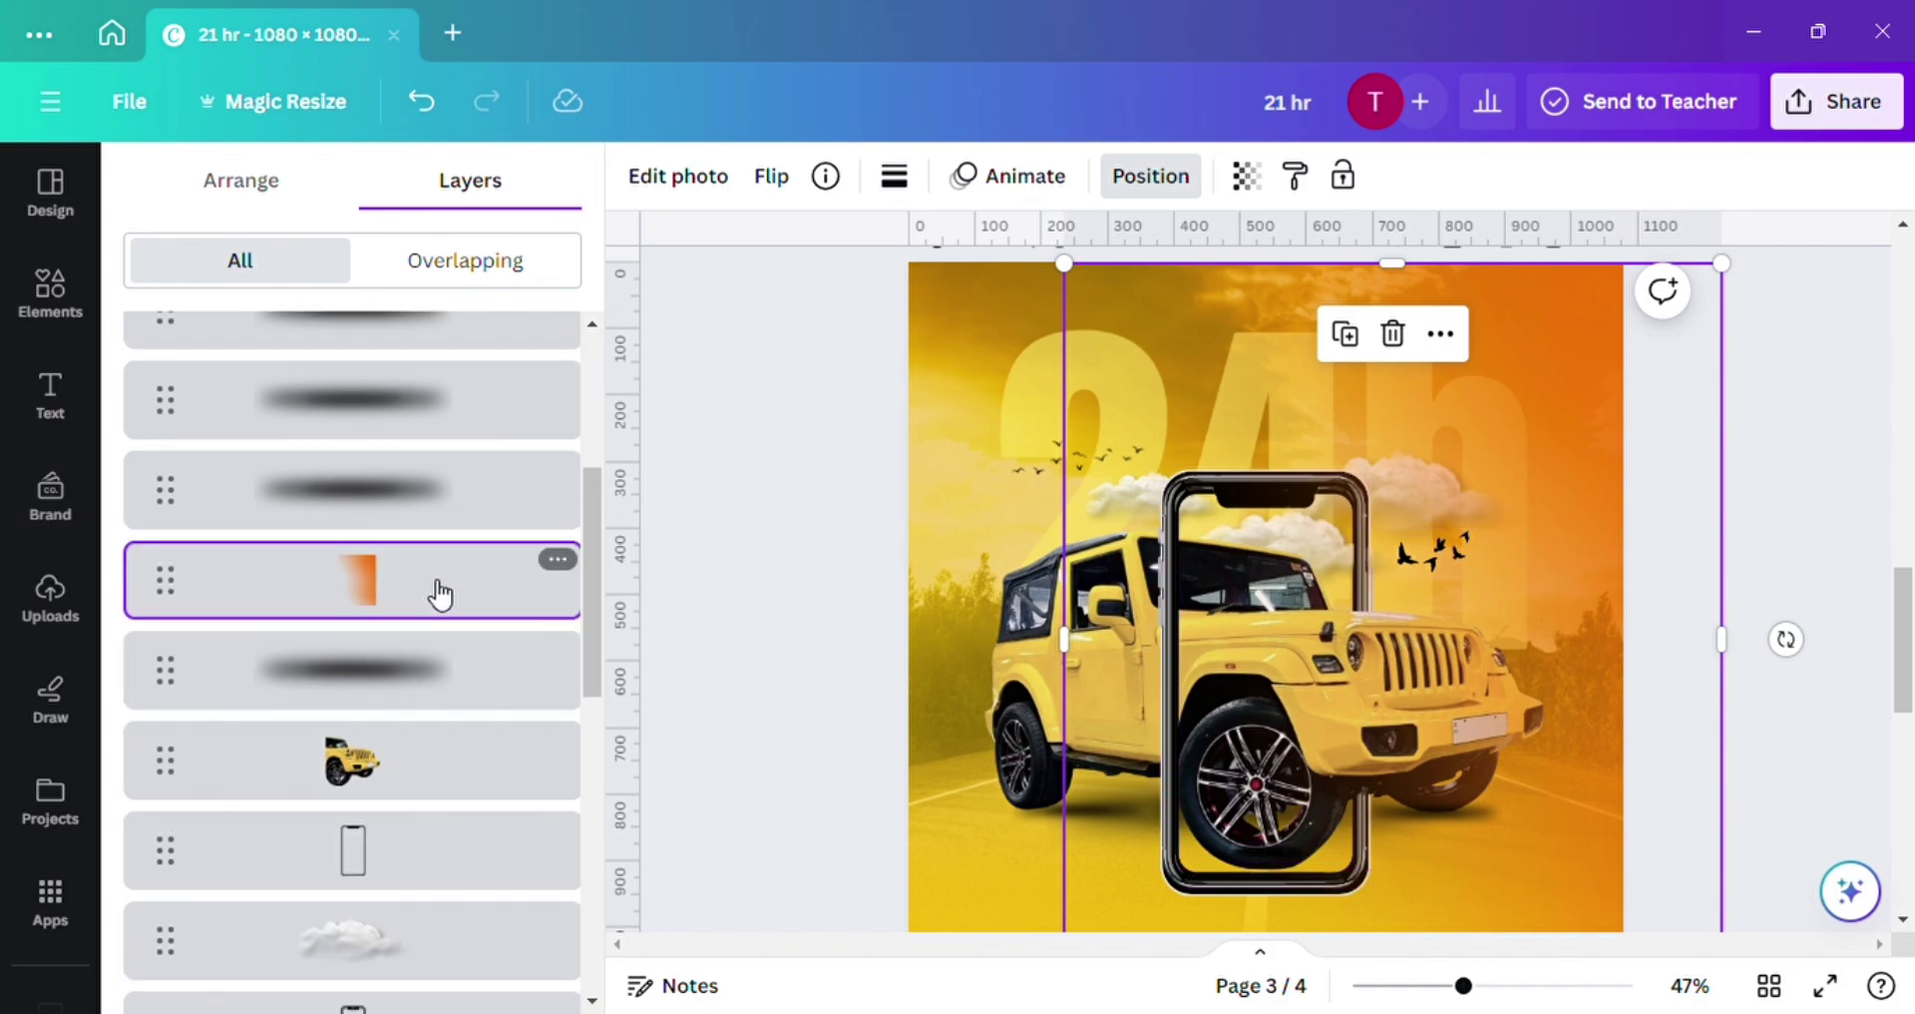
drag(443, 601, 415, 852)
scroll(414, 854, down, 8)
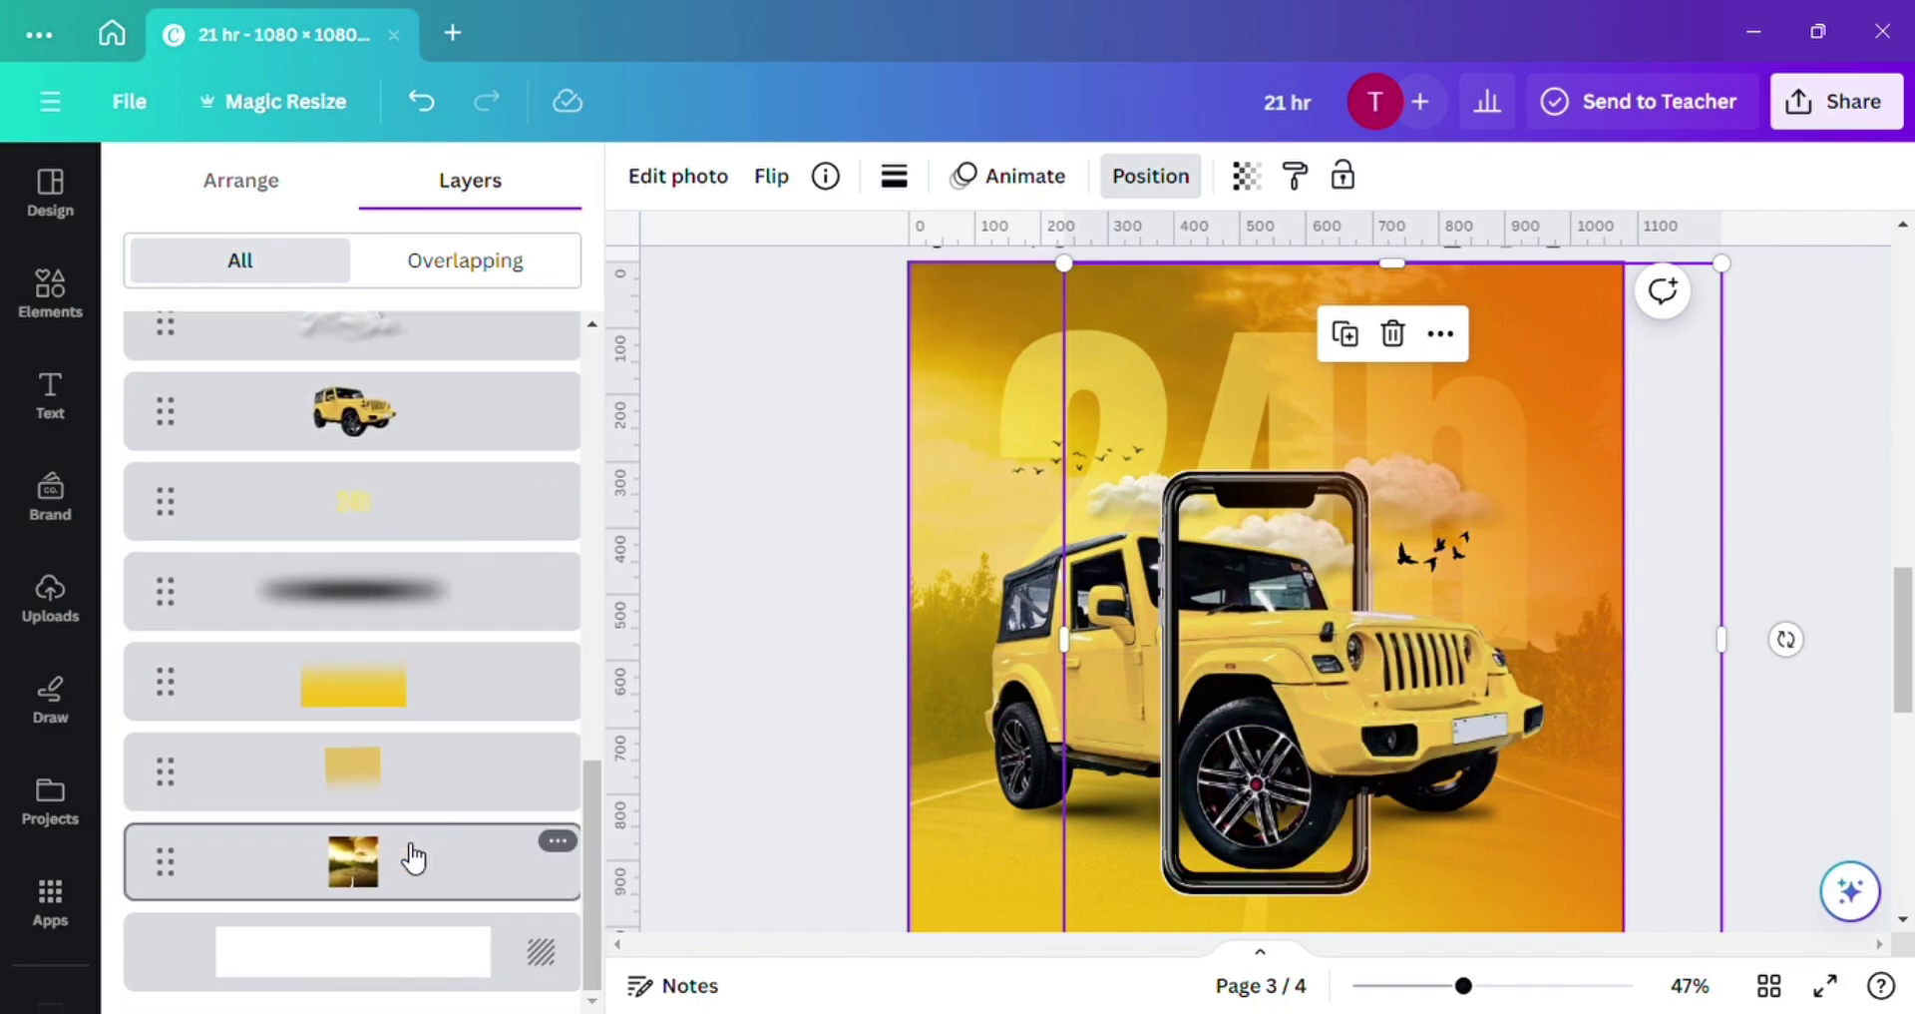
scroll(414, 854, up, 3)
scroll(407, 693, up, 3)
drag(419, 452, 412, 871)
drag(428, 597, 427, 886)
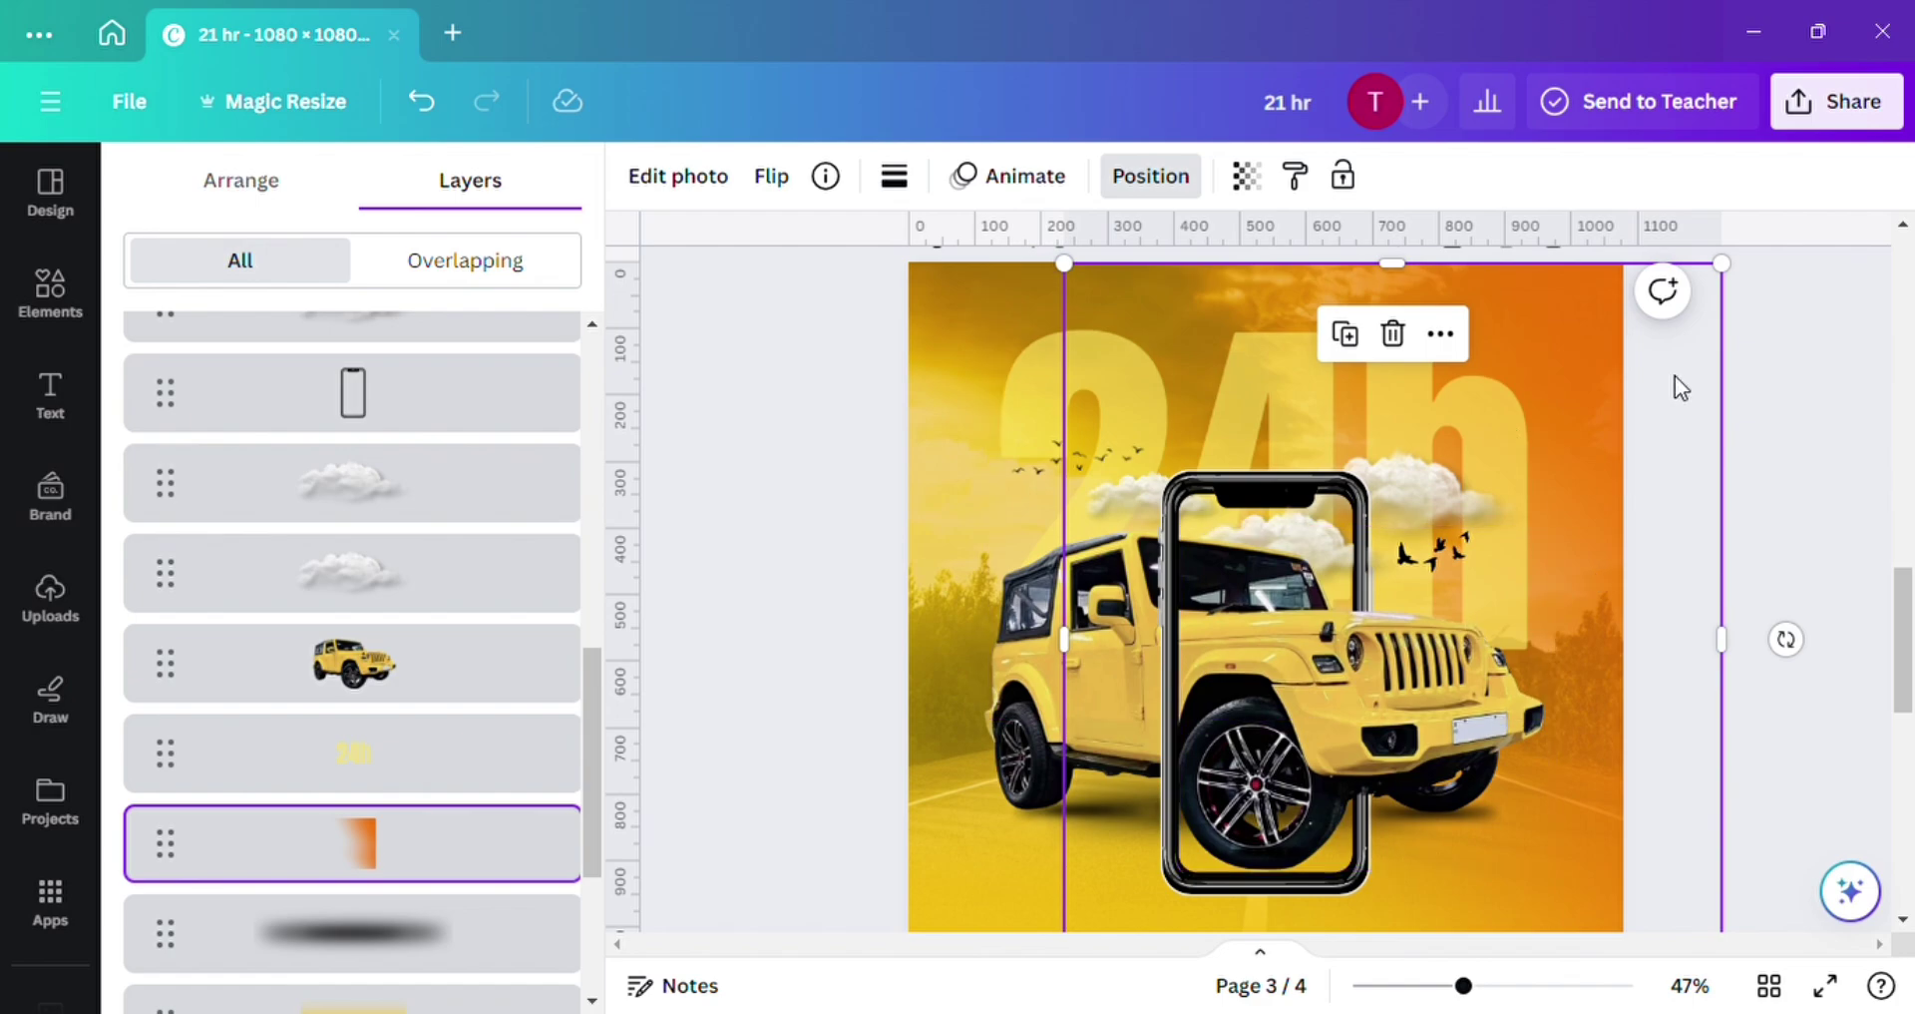
Lower the opacity of the 24h text so it blends into the orange and yellow background, and deselect it.
click(1380, 374)
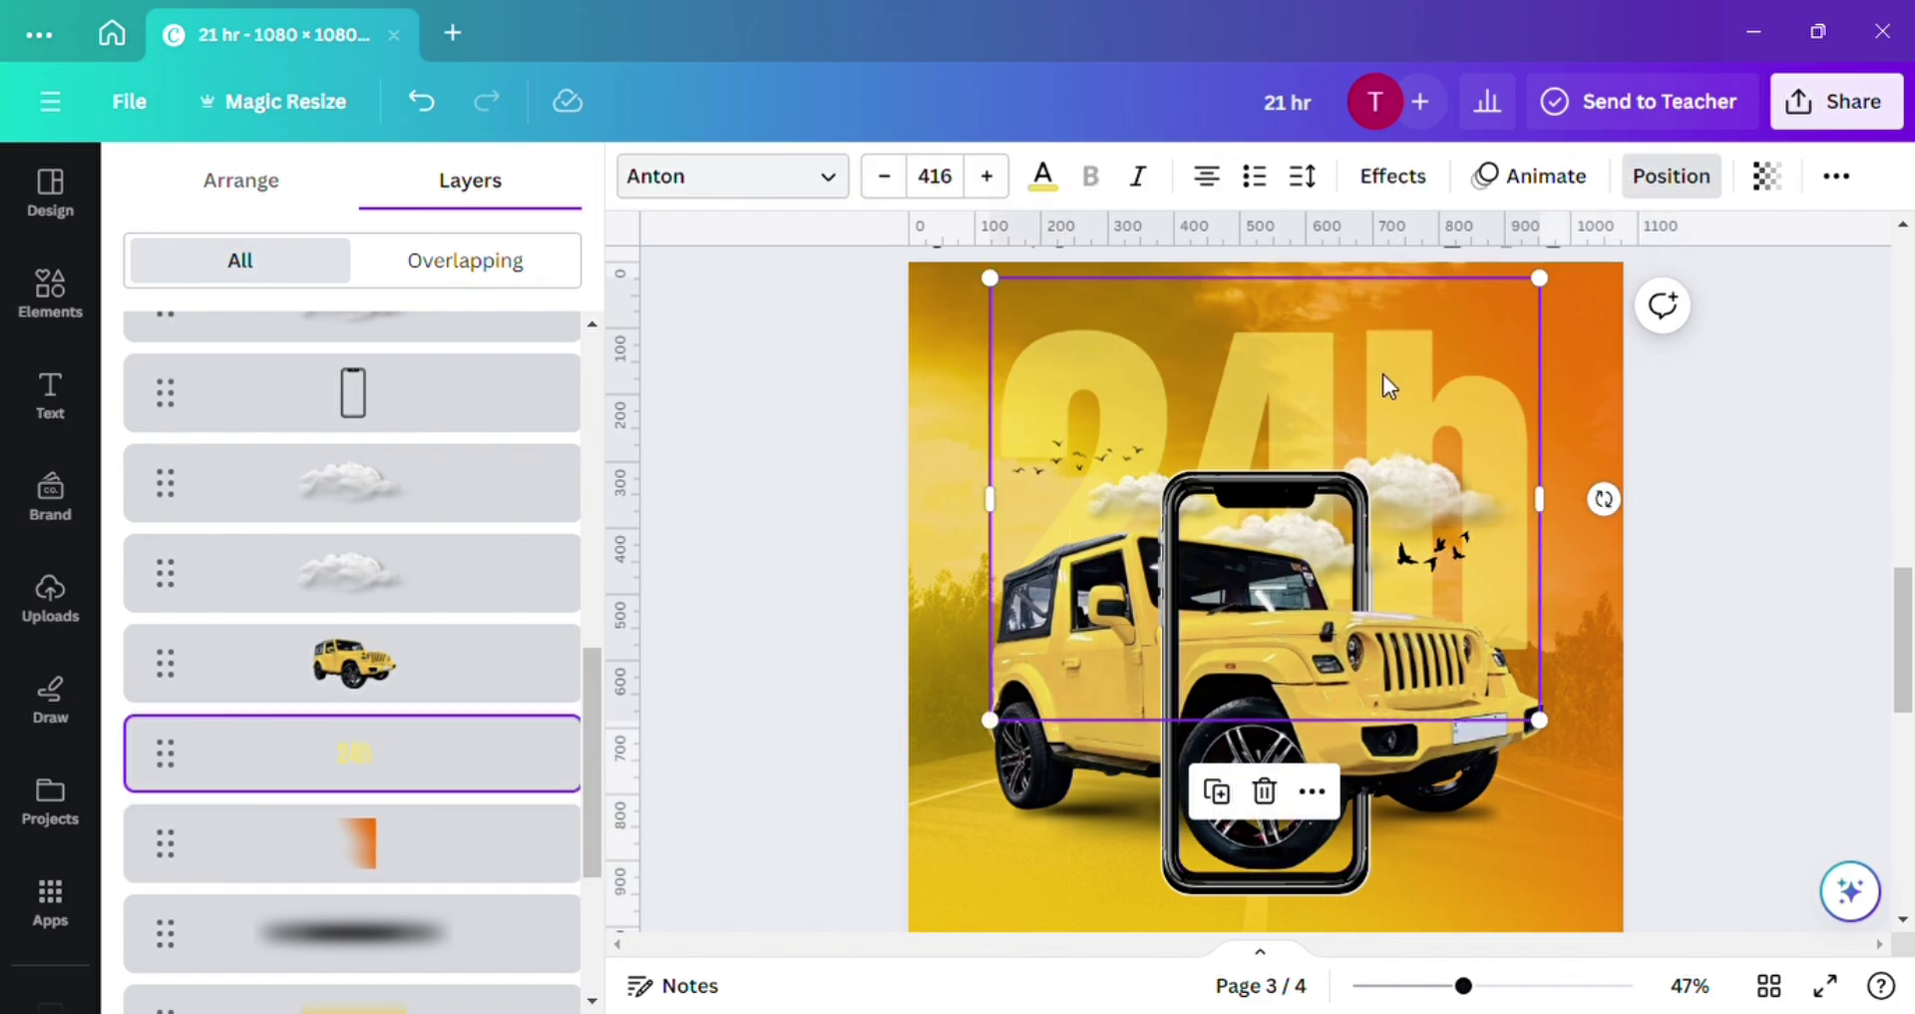
click(1767, 178)
drag(1557, 289, 1614, 289)
click(1721, 543)
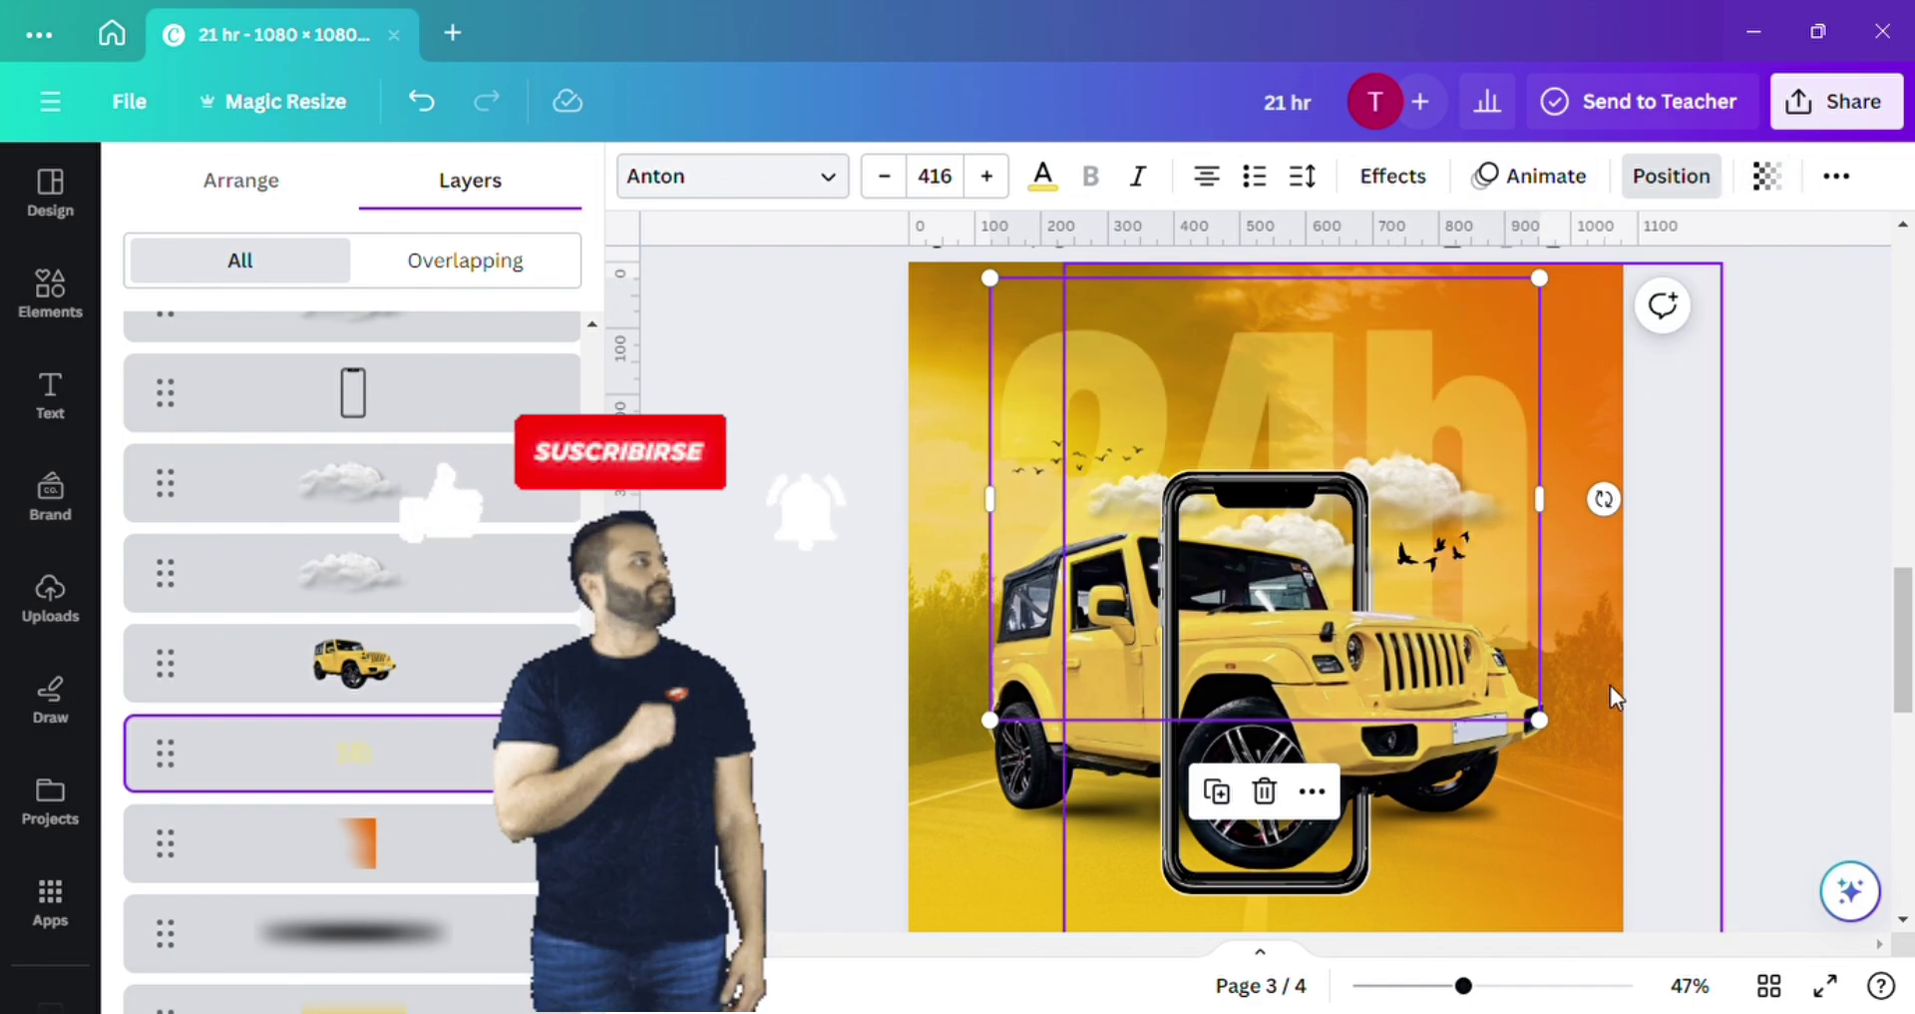
click(1658, 656)
click(1661, 666)
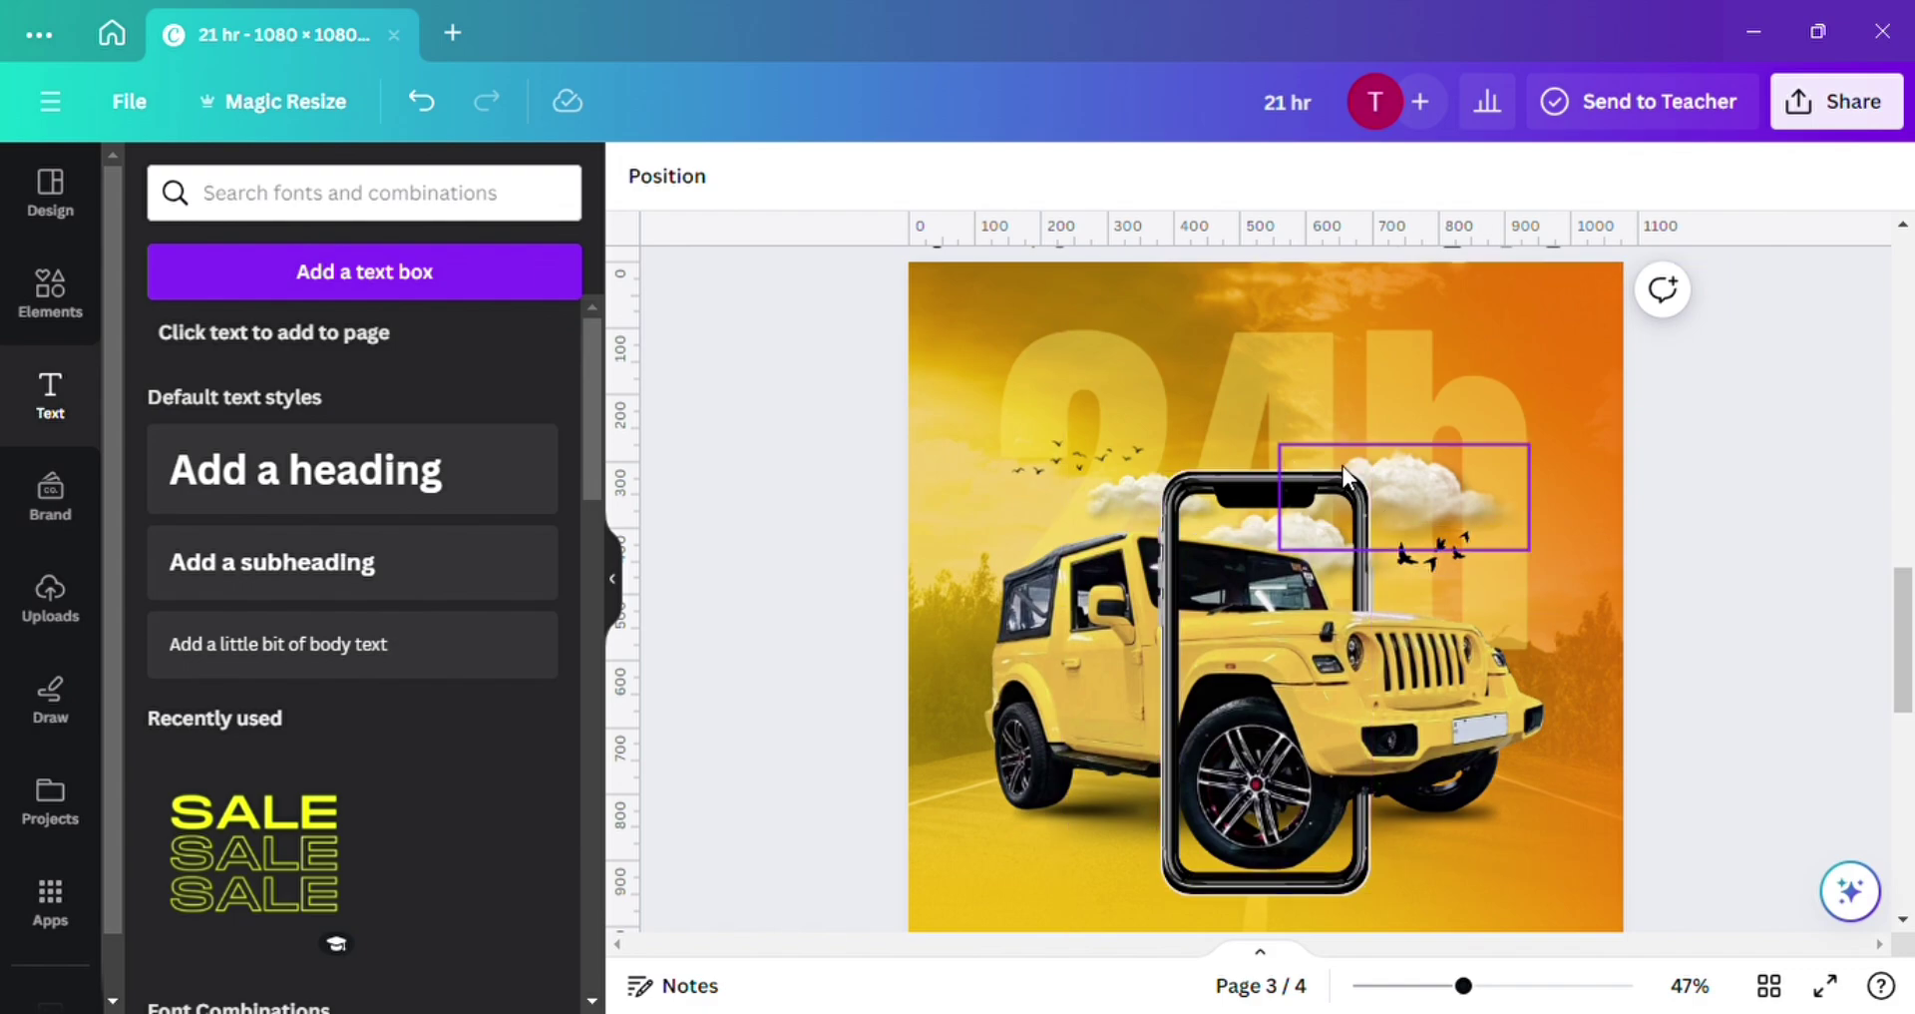
Move the mountain-and-car logo from page 2 to the upper-left corner of the page 3 poster and shrink it slightly.
scroll(1201, 402, up, 10)
click(1063, 354)
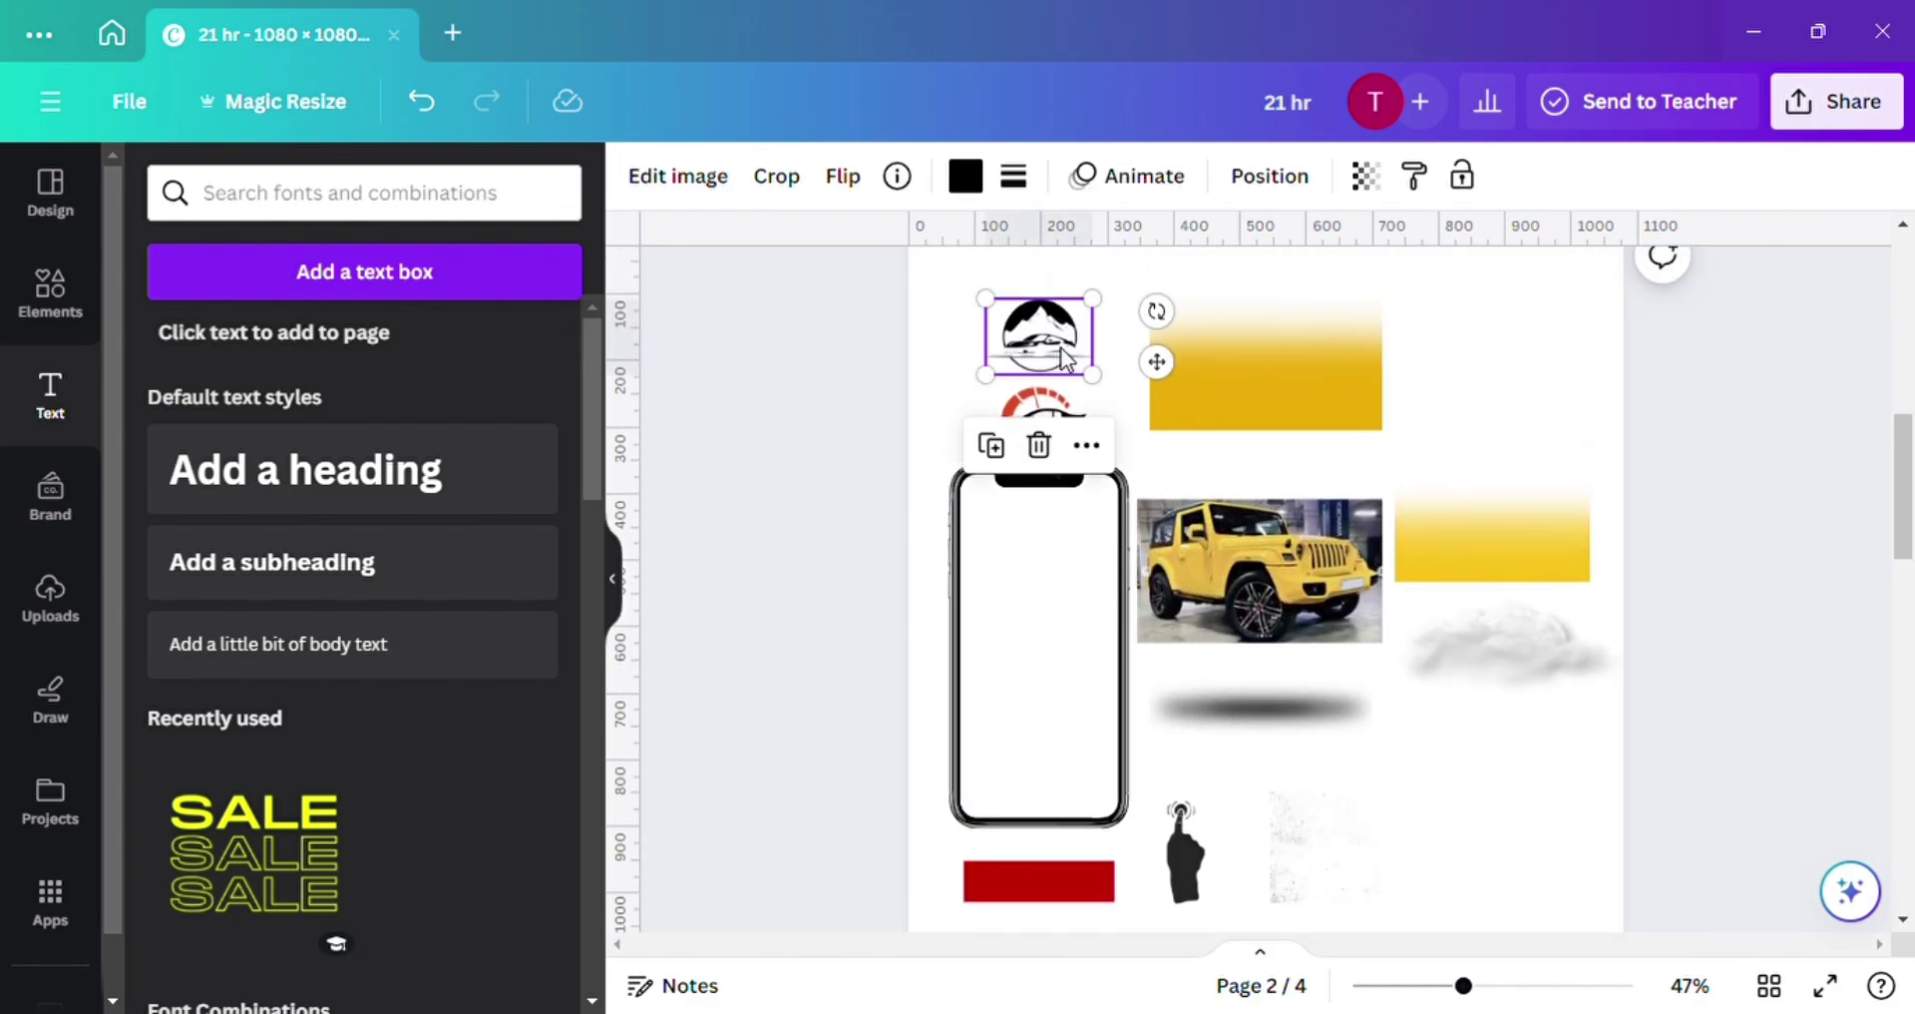
drag(1065, 357, 1127, 932)
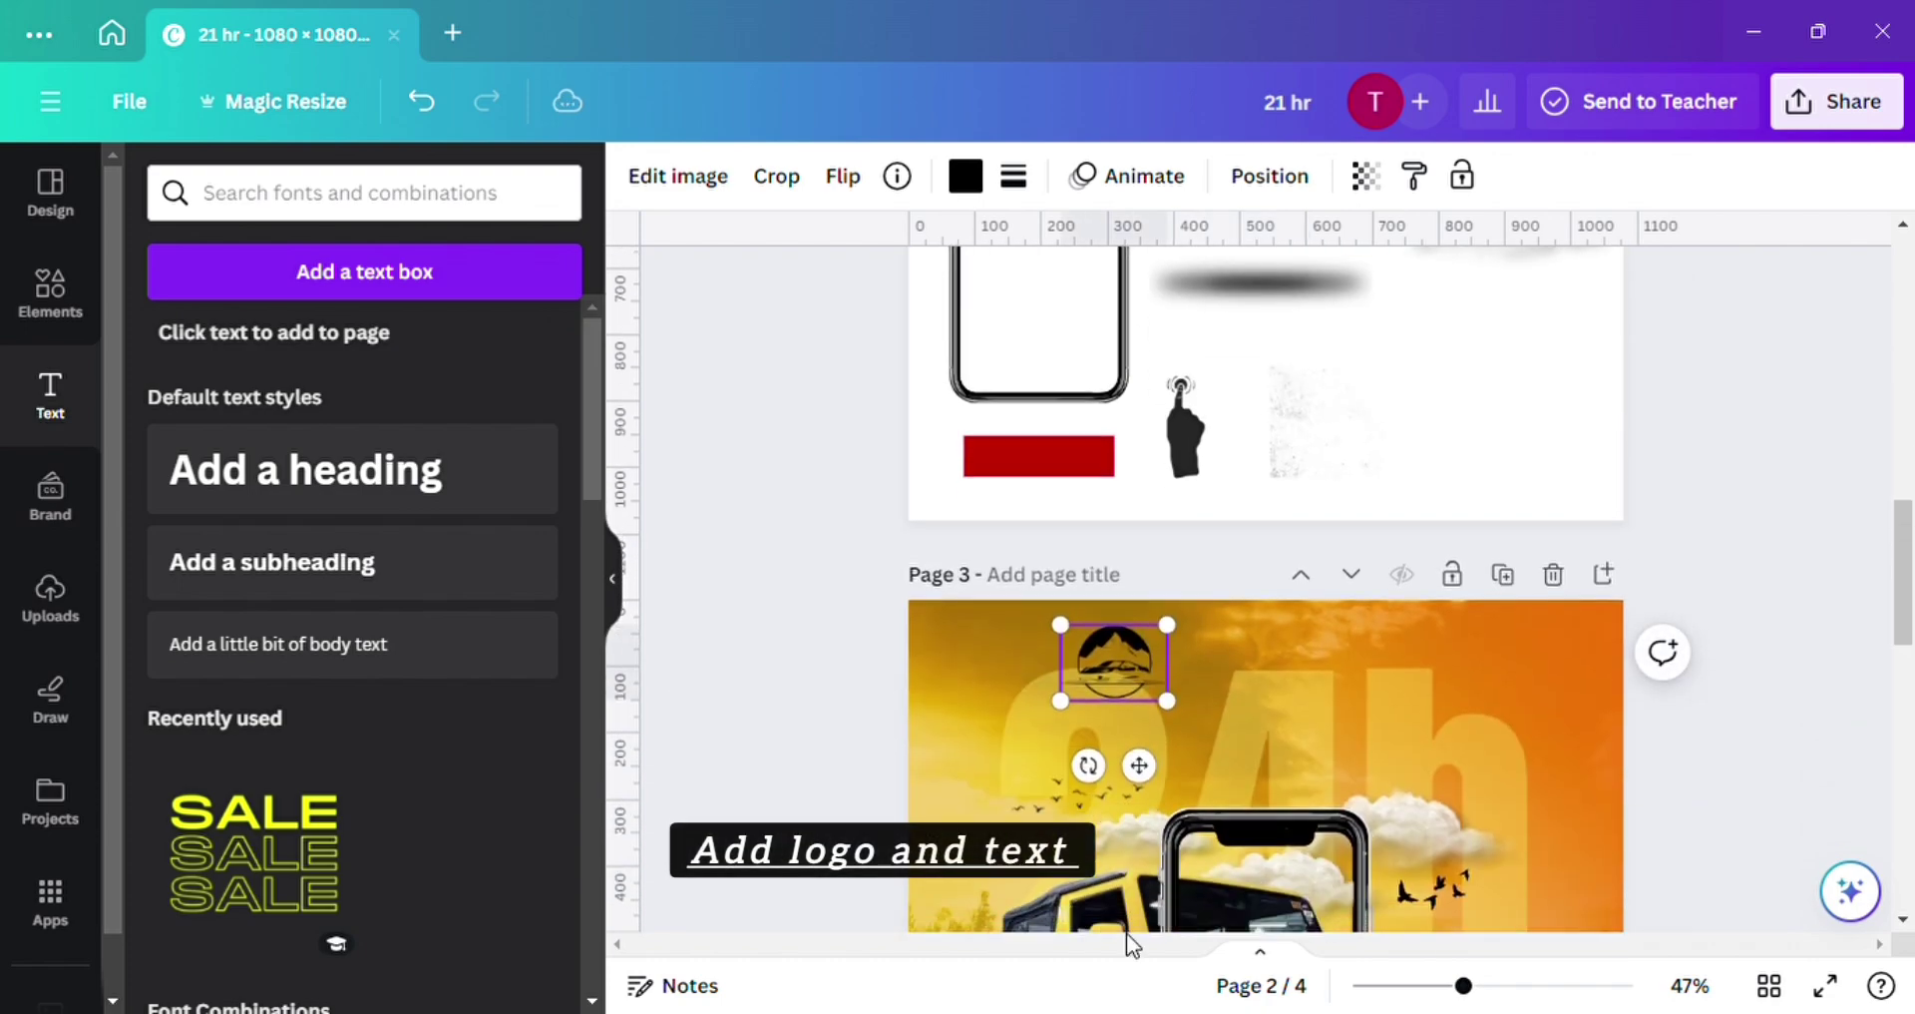
drag(1118, 659, 976, 721)
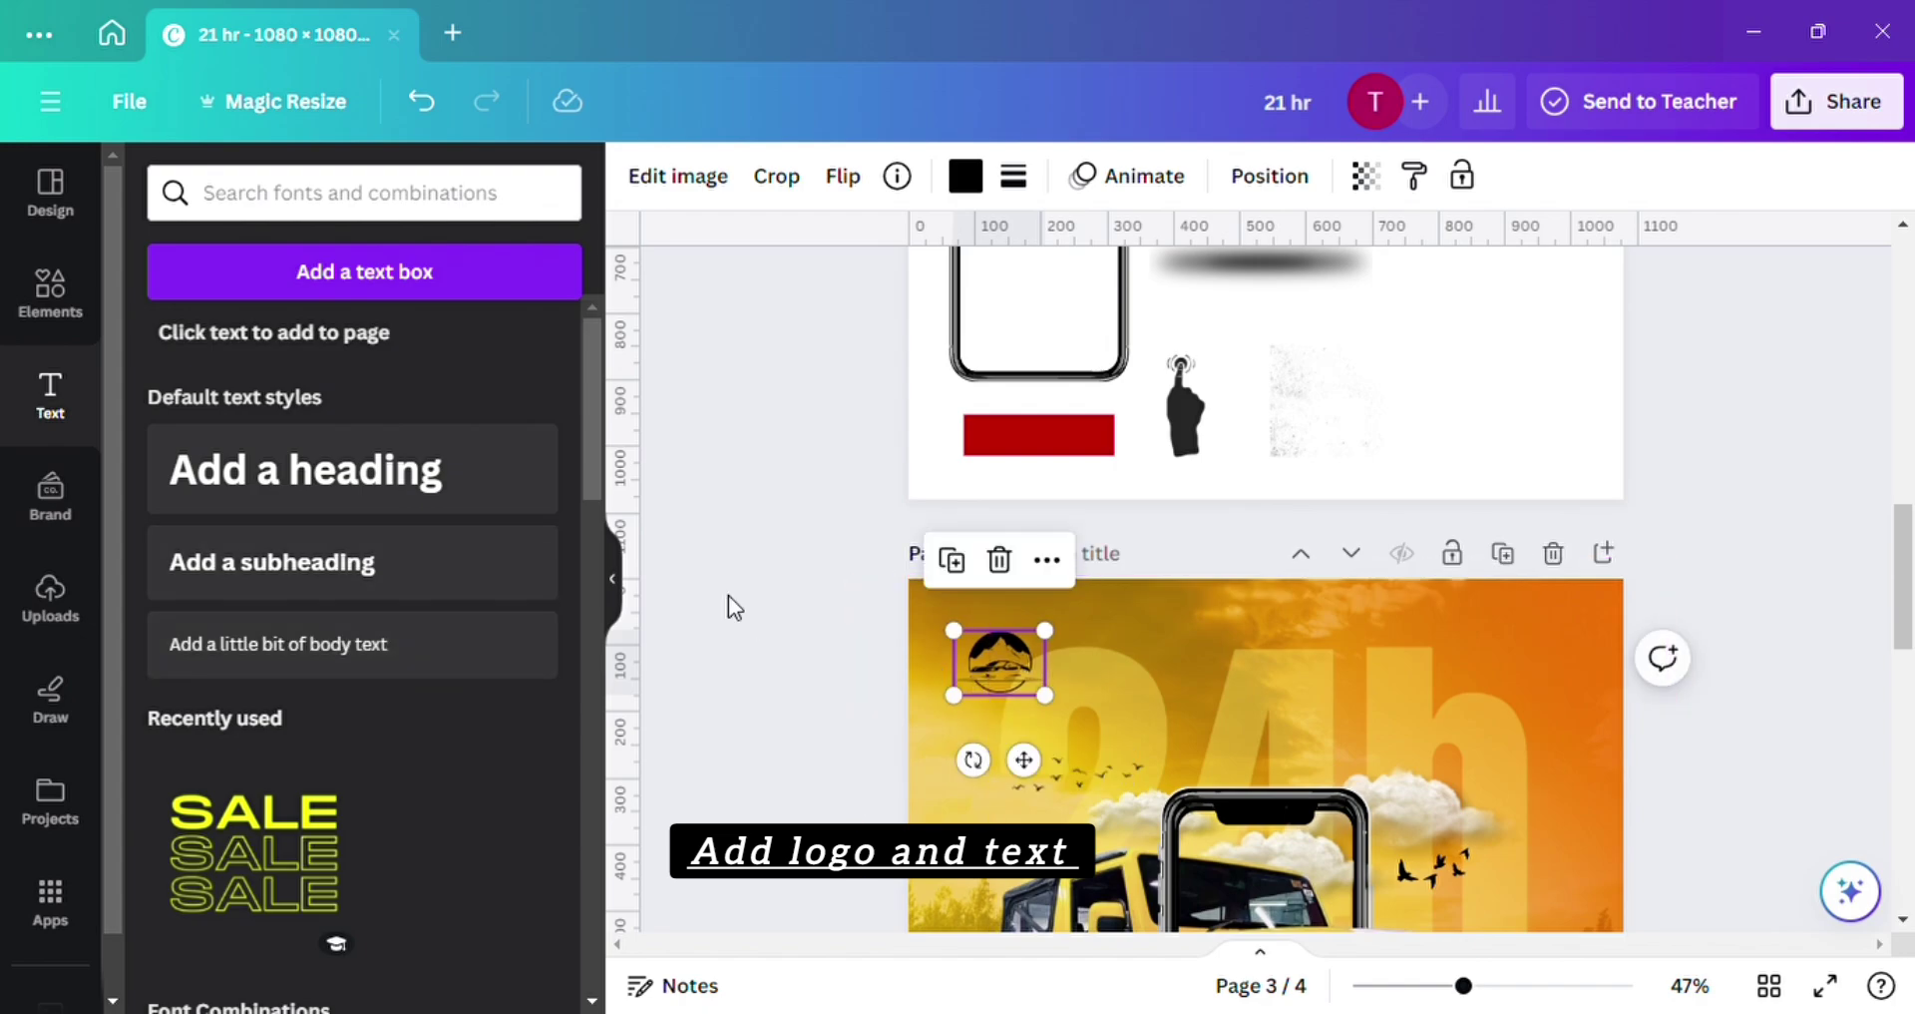
scroll(728, 595, down, 3)
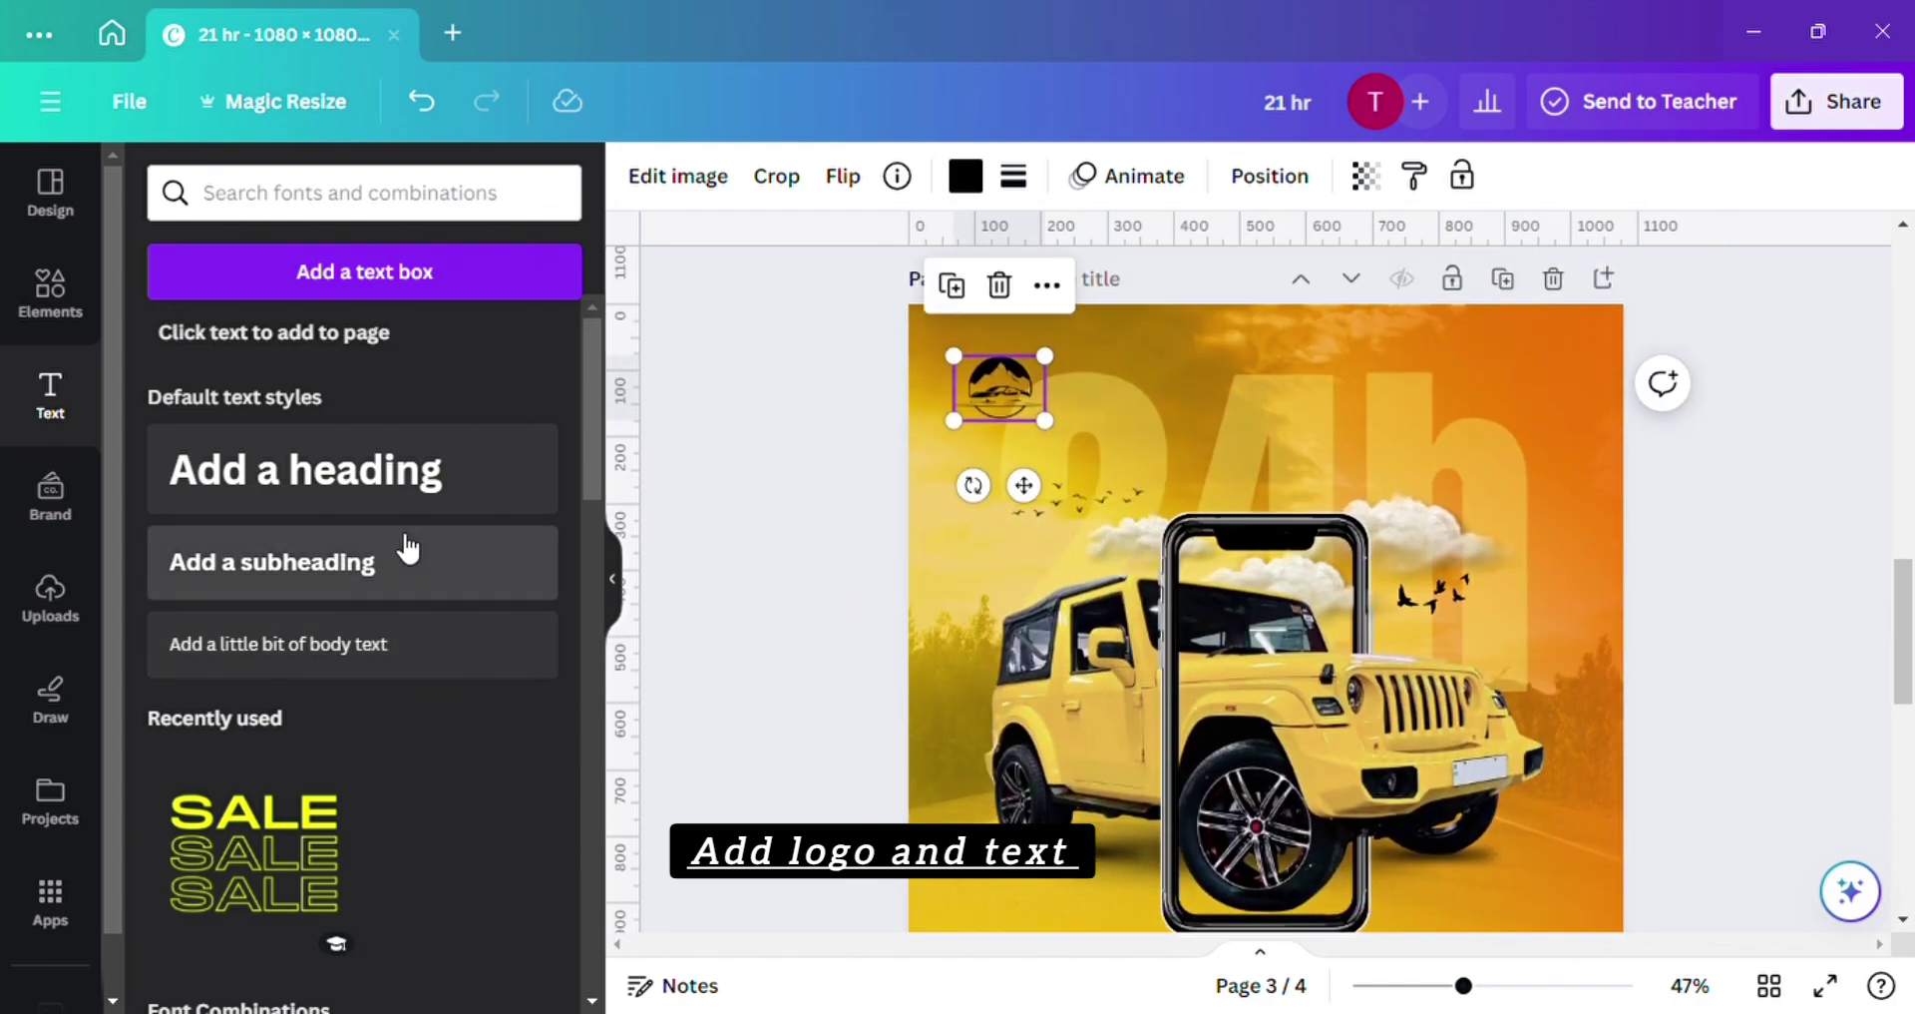
Add a subheading reading "company name" on one line, shrink it to size 15.7 and place it just above the logo.
click(408, 548)
text(company name)
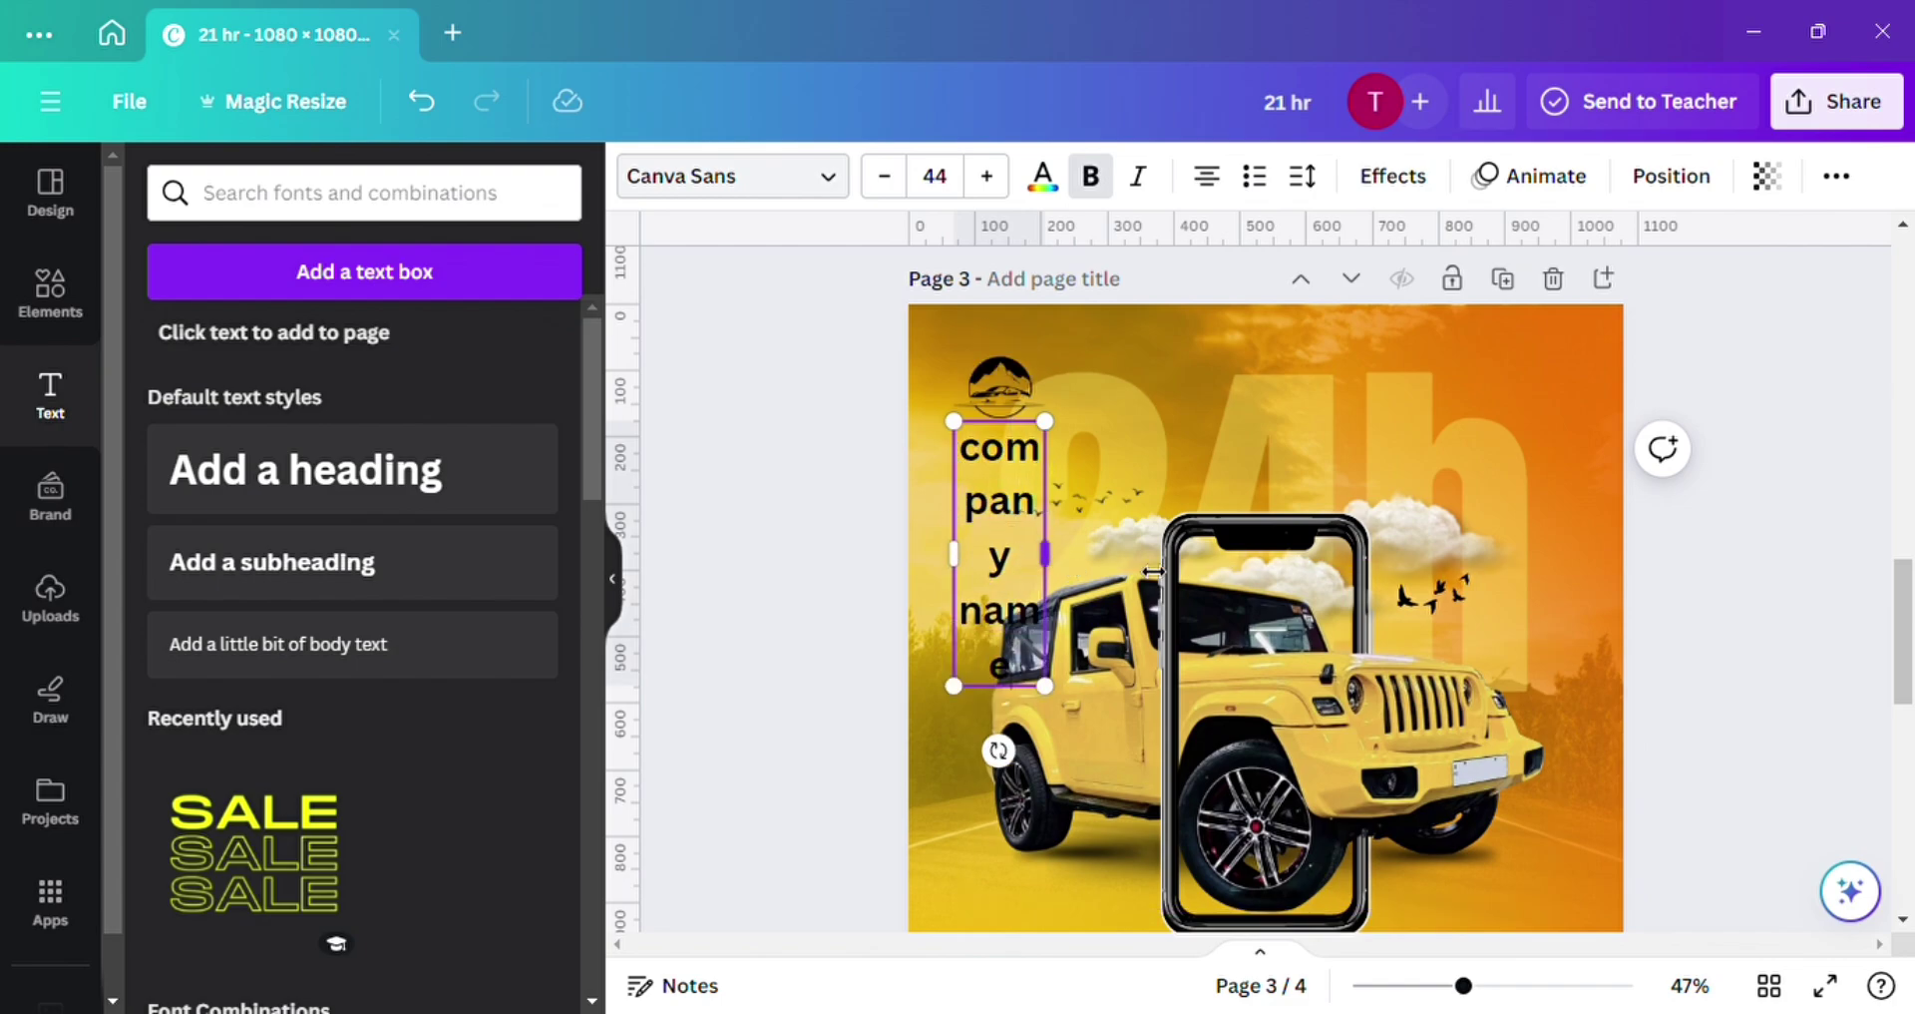
drag(1046, 554, 1306, 558)
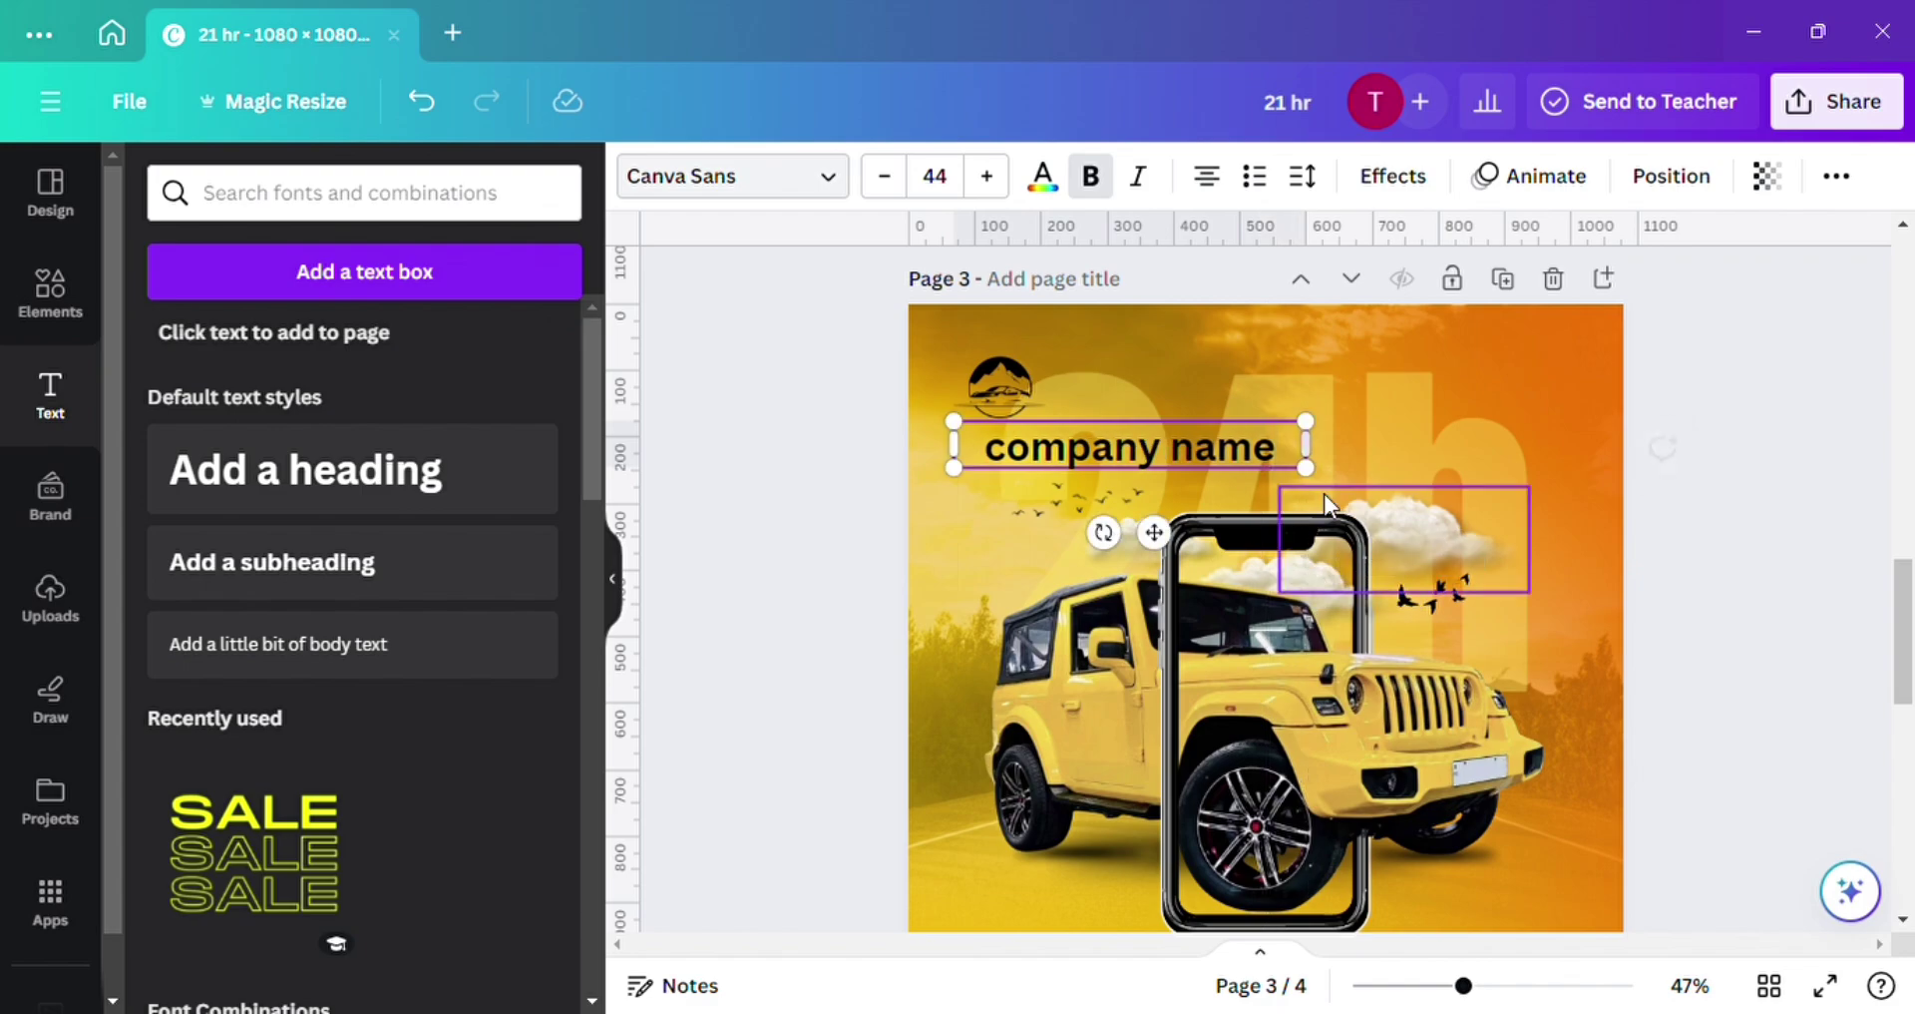
drag(1306, 467, 1032, 401)
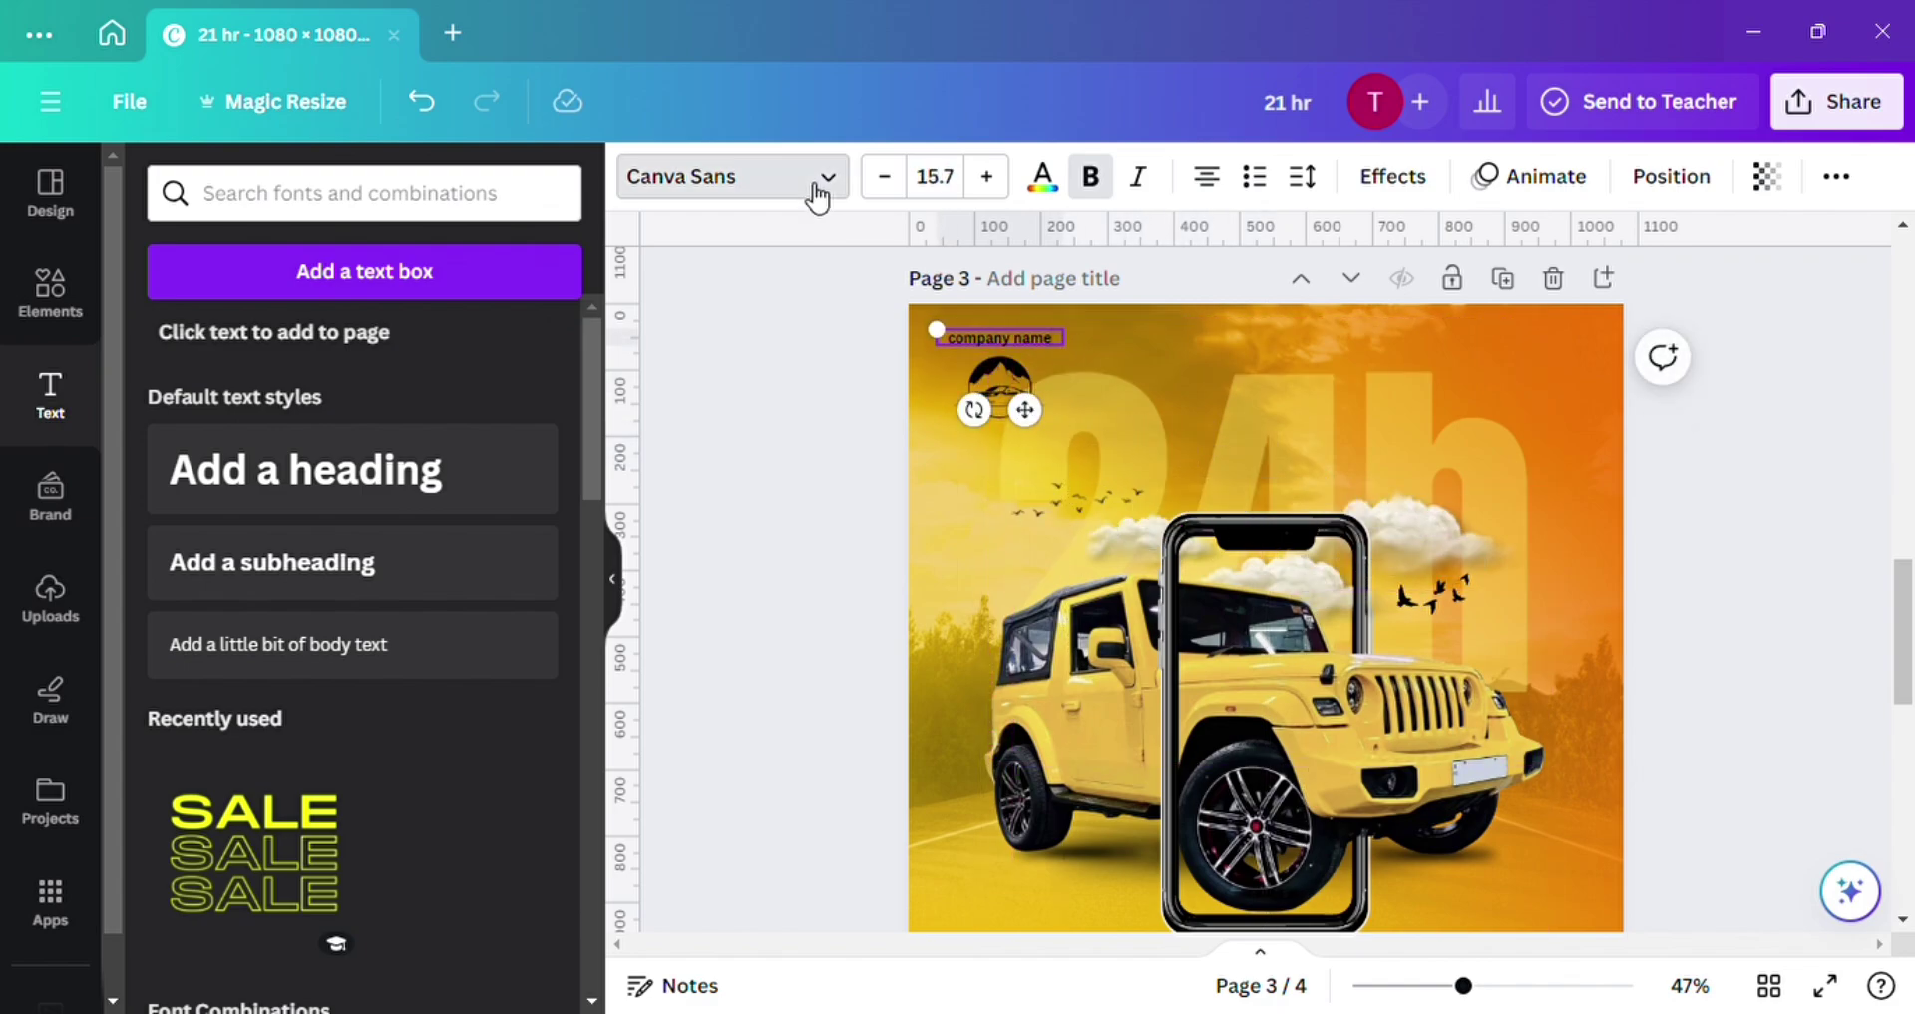
Set the company name text in Anonymous Pro, make it uppercase and widen its letter spacing.
click(816, 180)
click(256, 508)
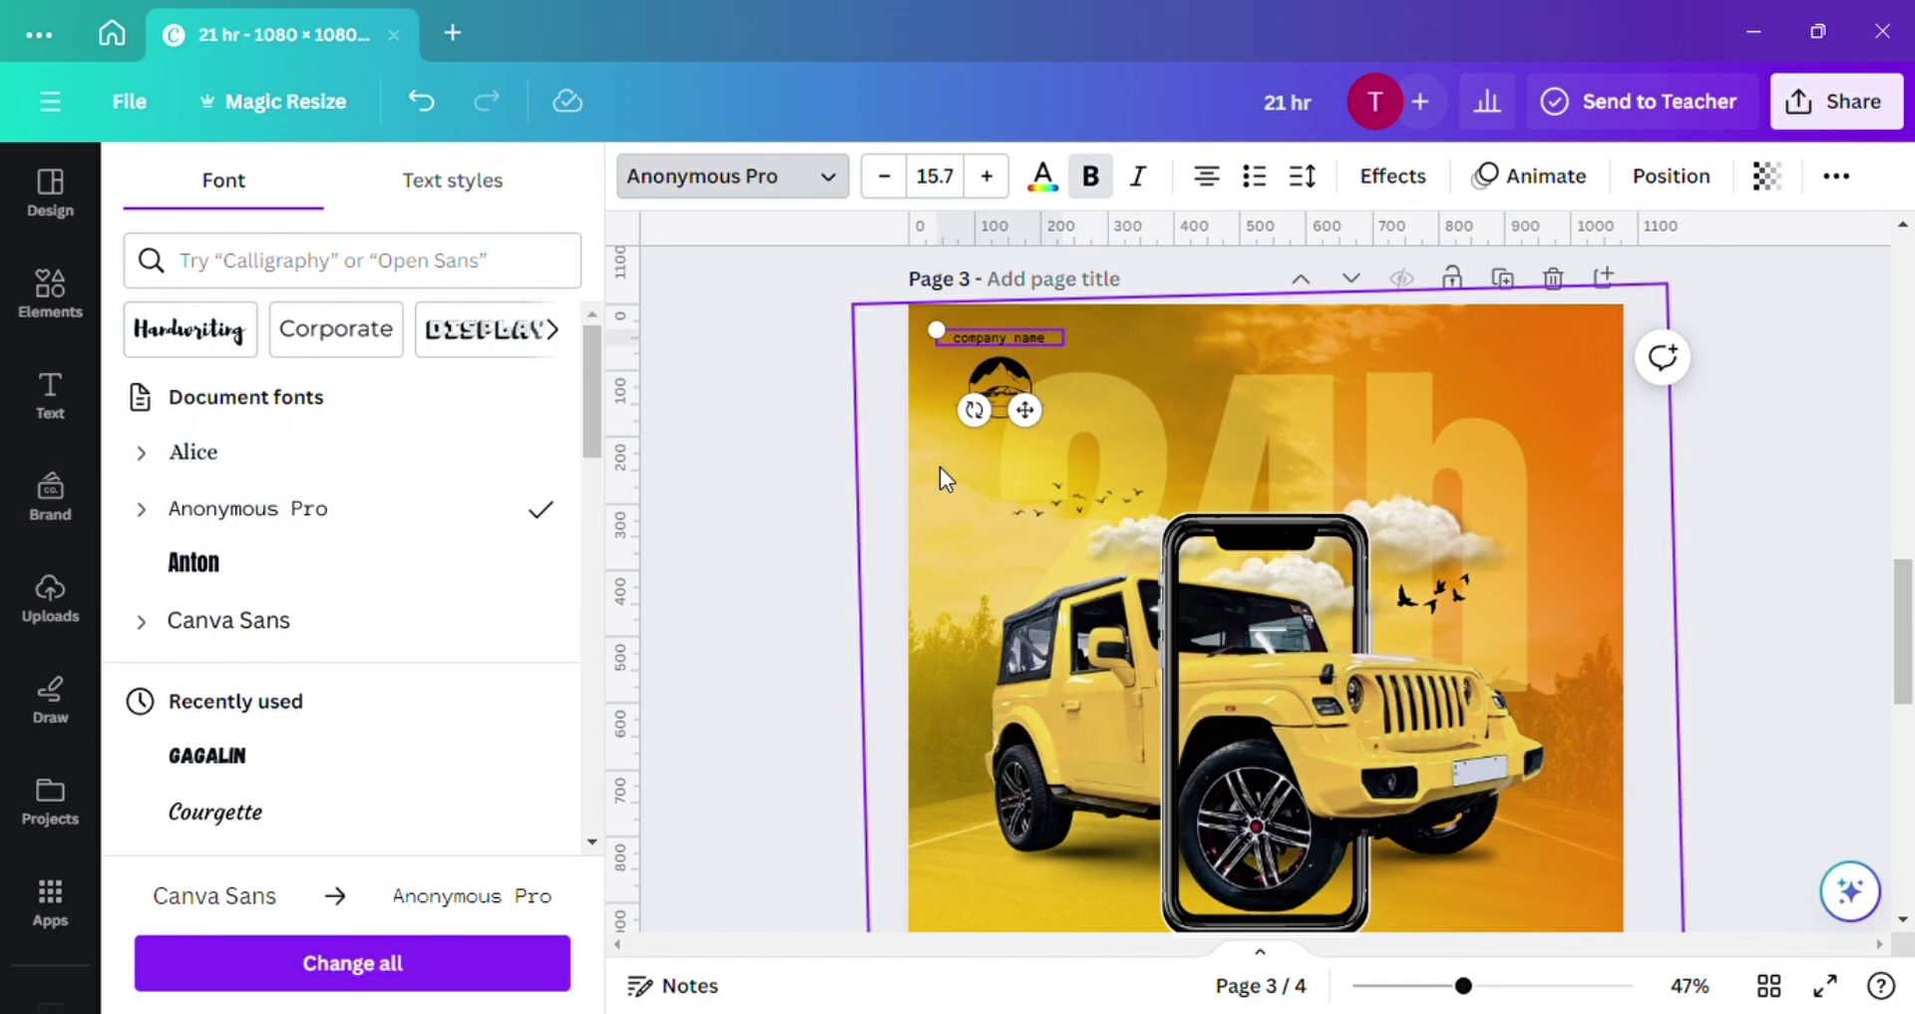
click(1834, 180)
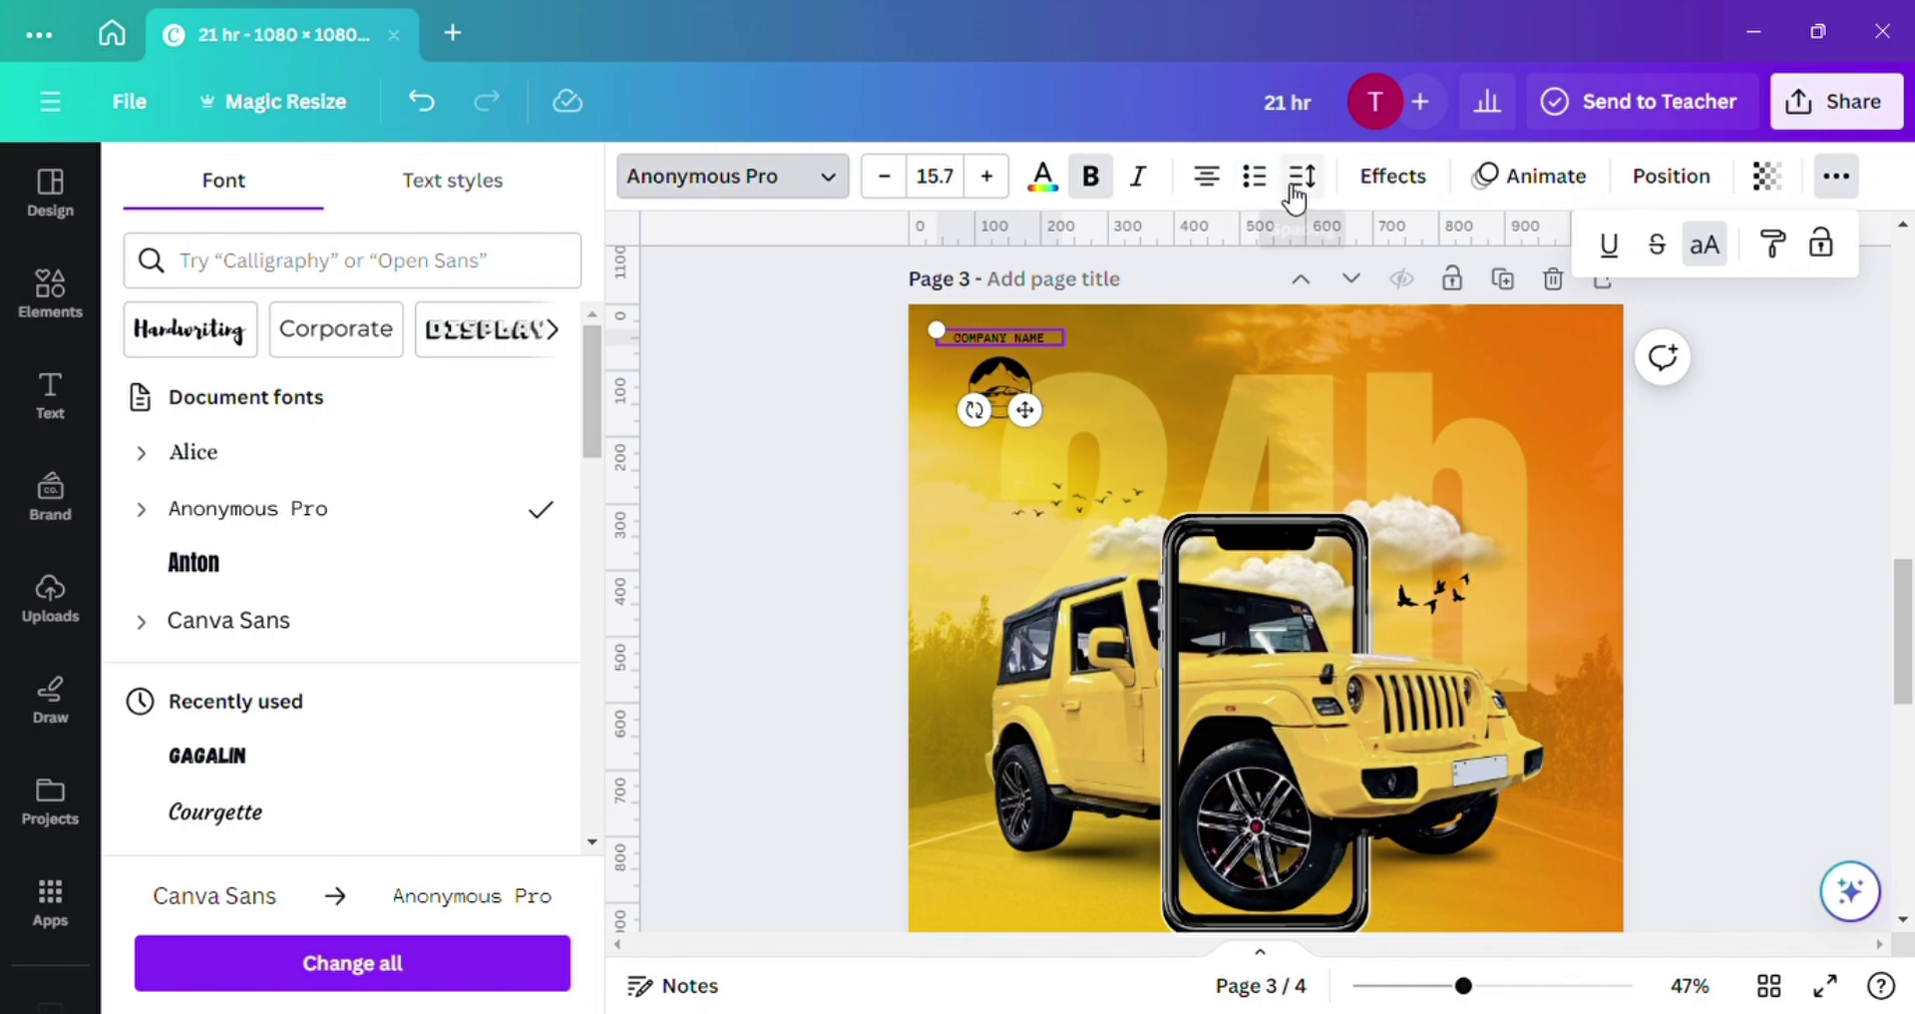
click(1295, 180)
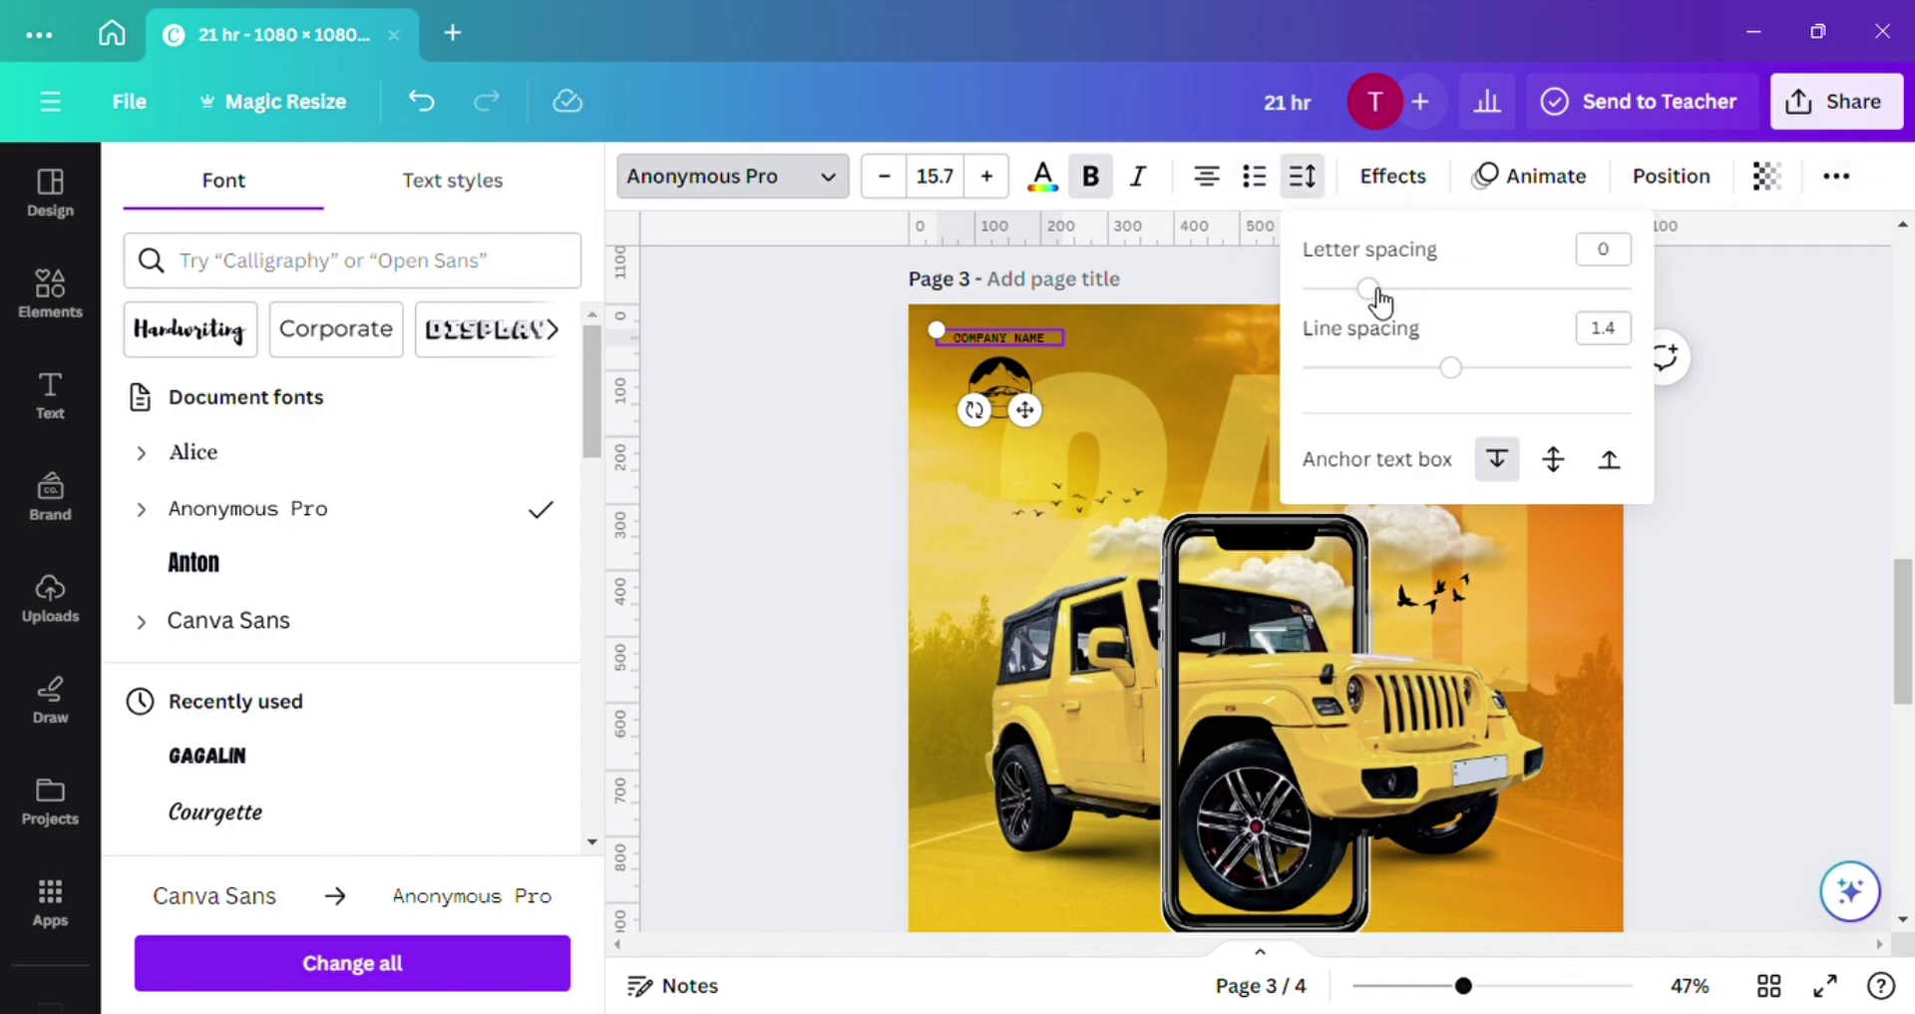
Reposition the company name text so it sits just above the mountain-and-car logo.
drag(1074, 354, 1033, 429)
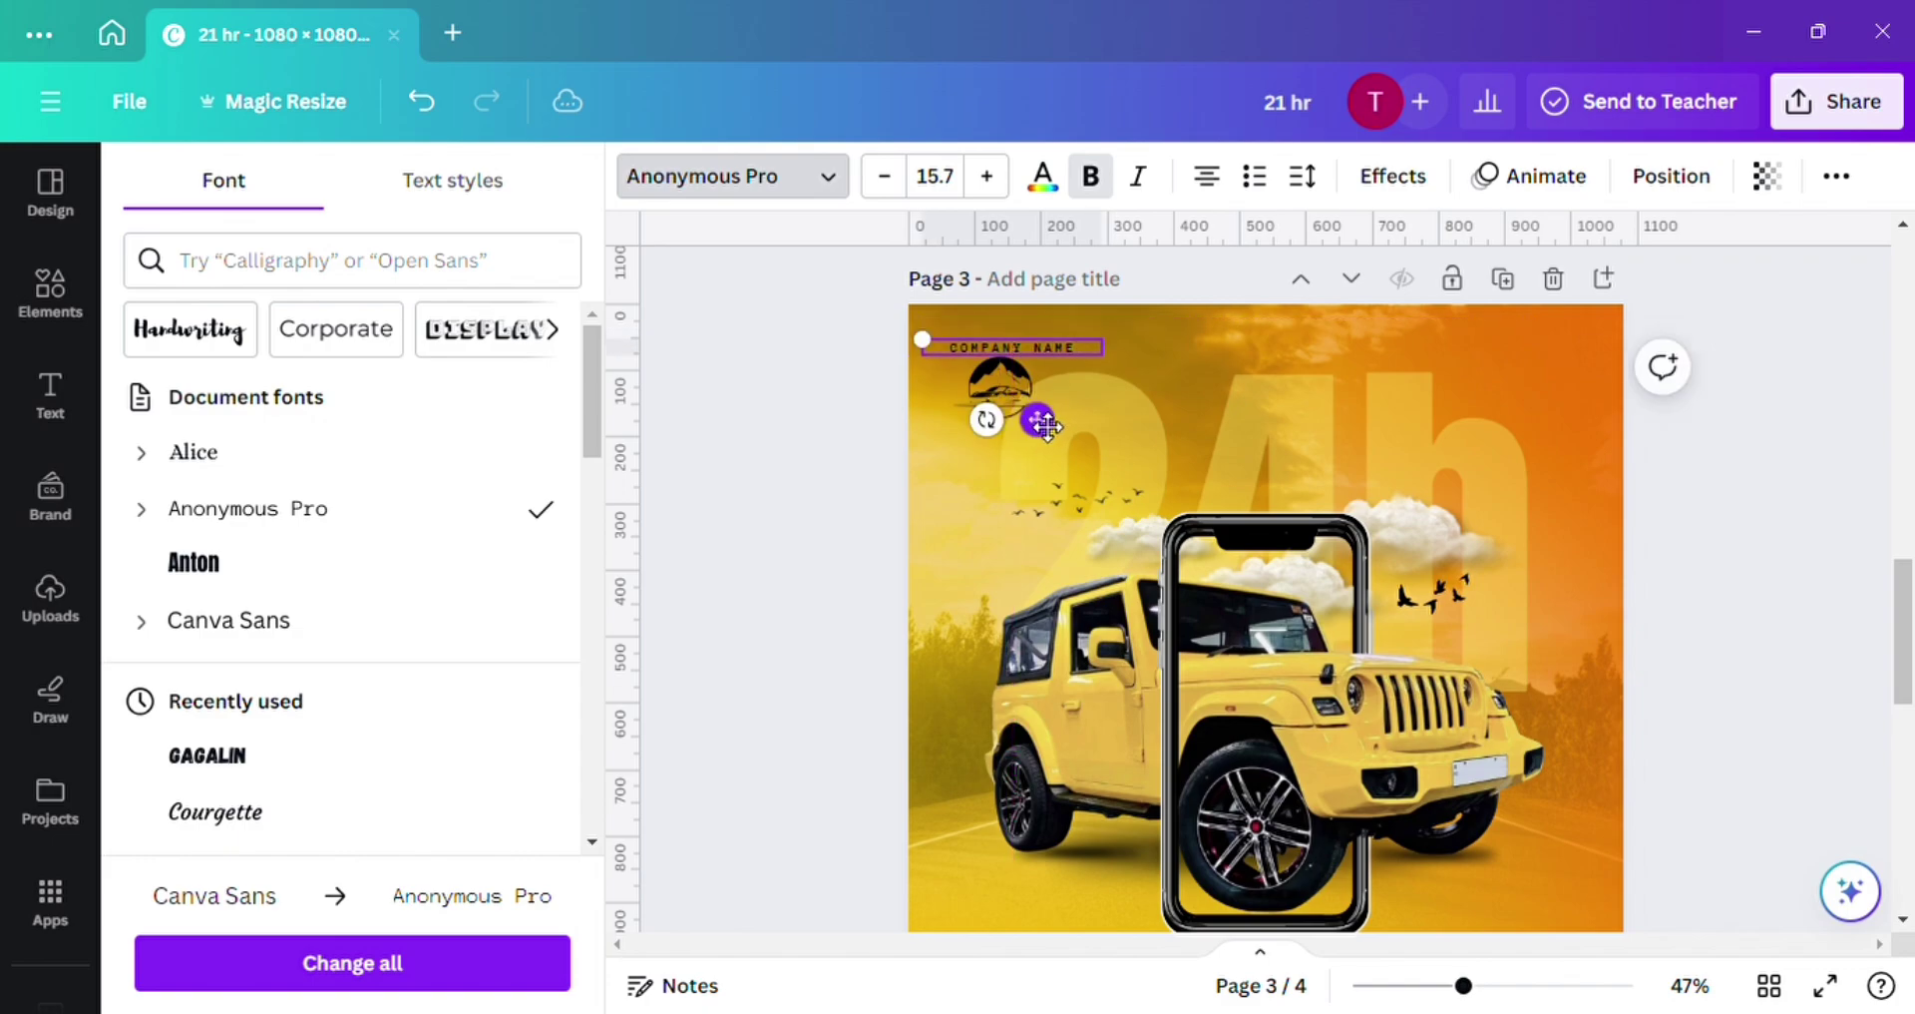
click(906, 403)
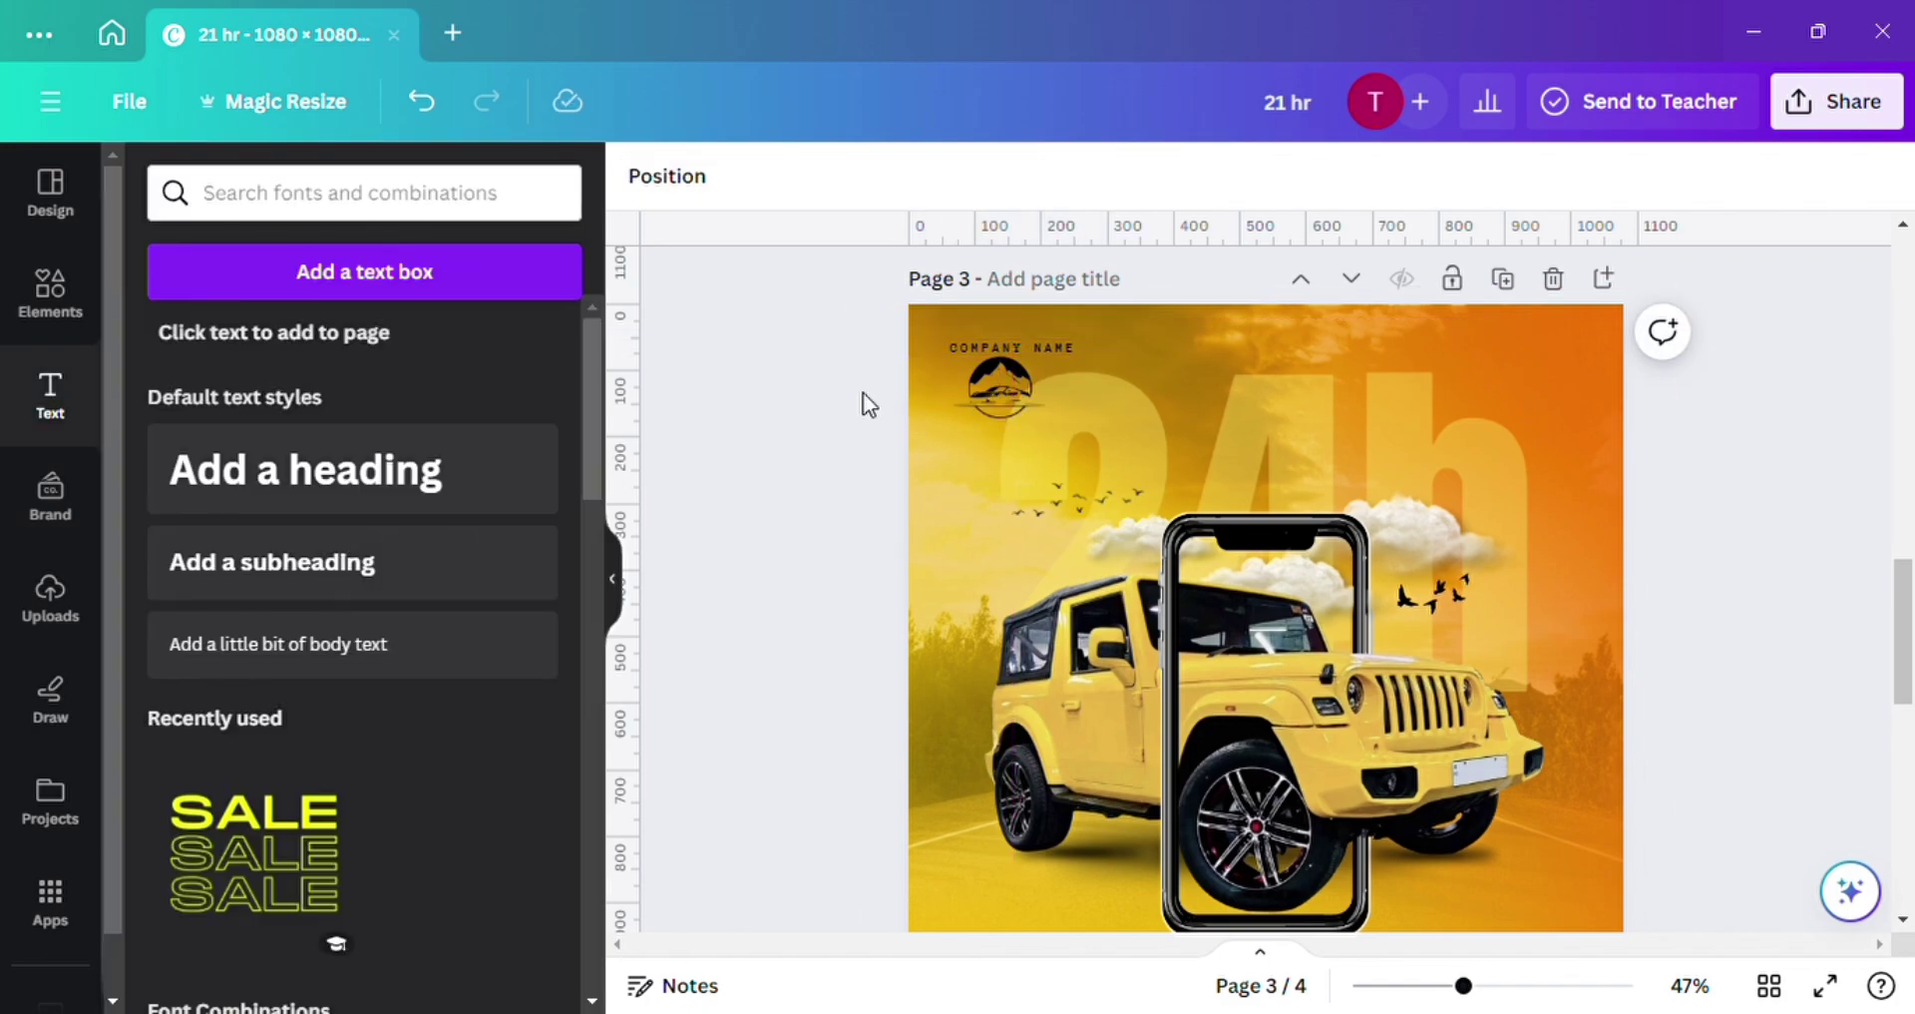
click(1011, 343)
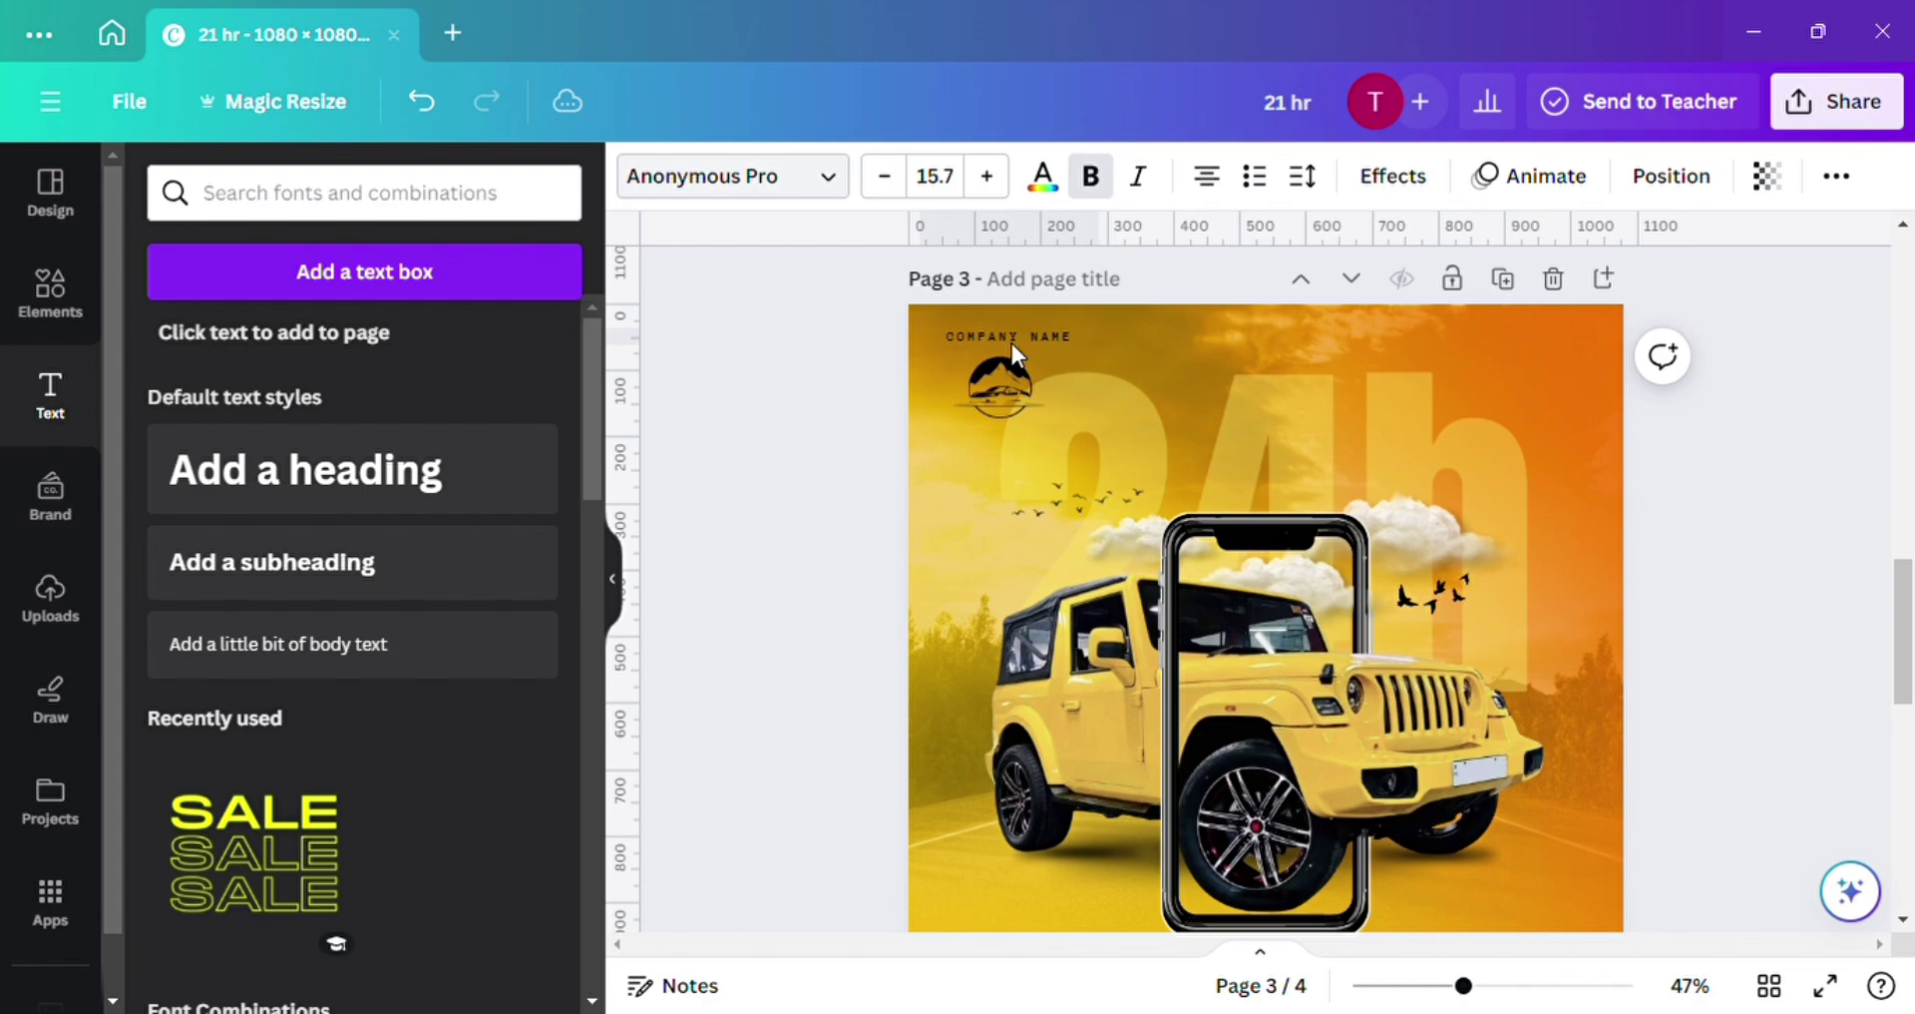
key(Down)
key(Down)
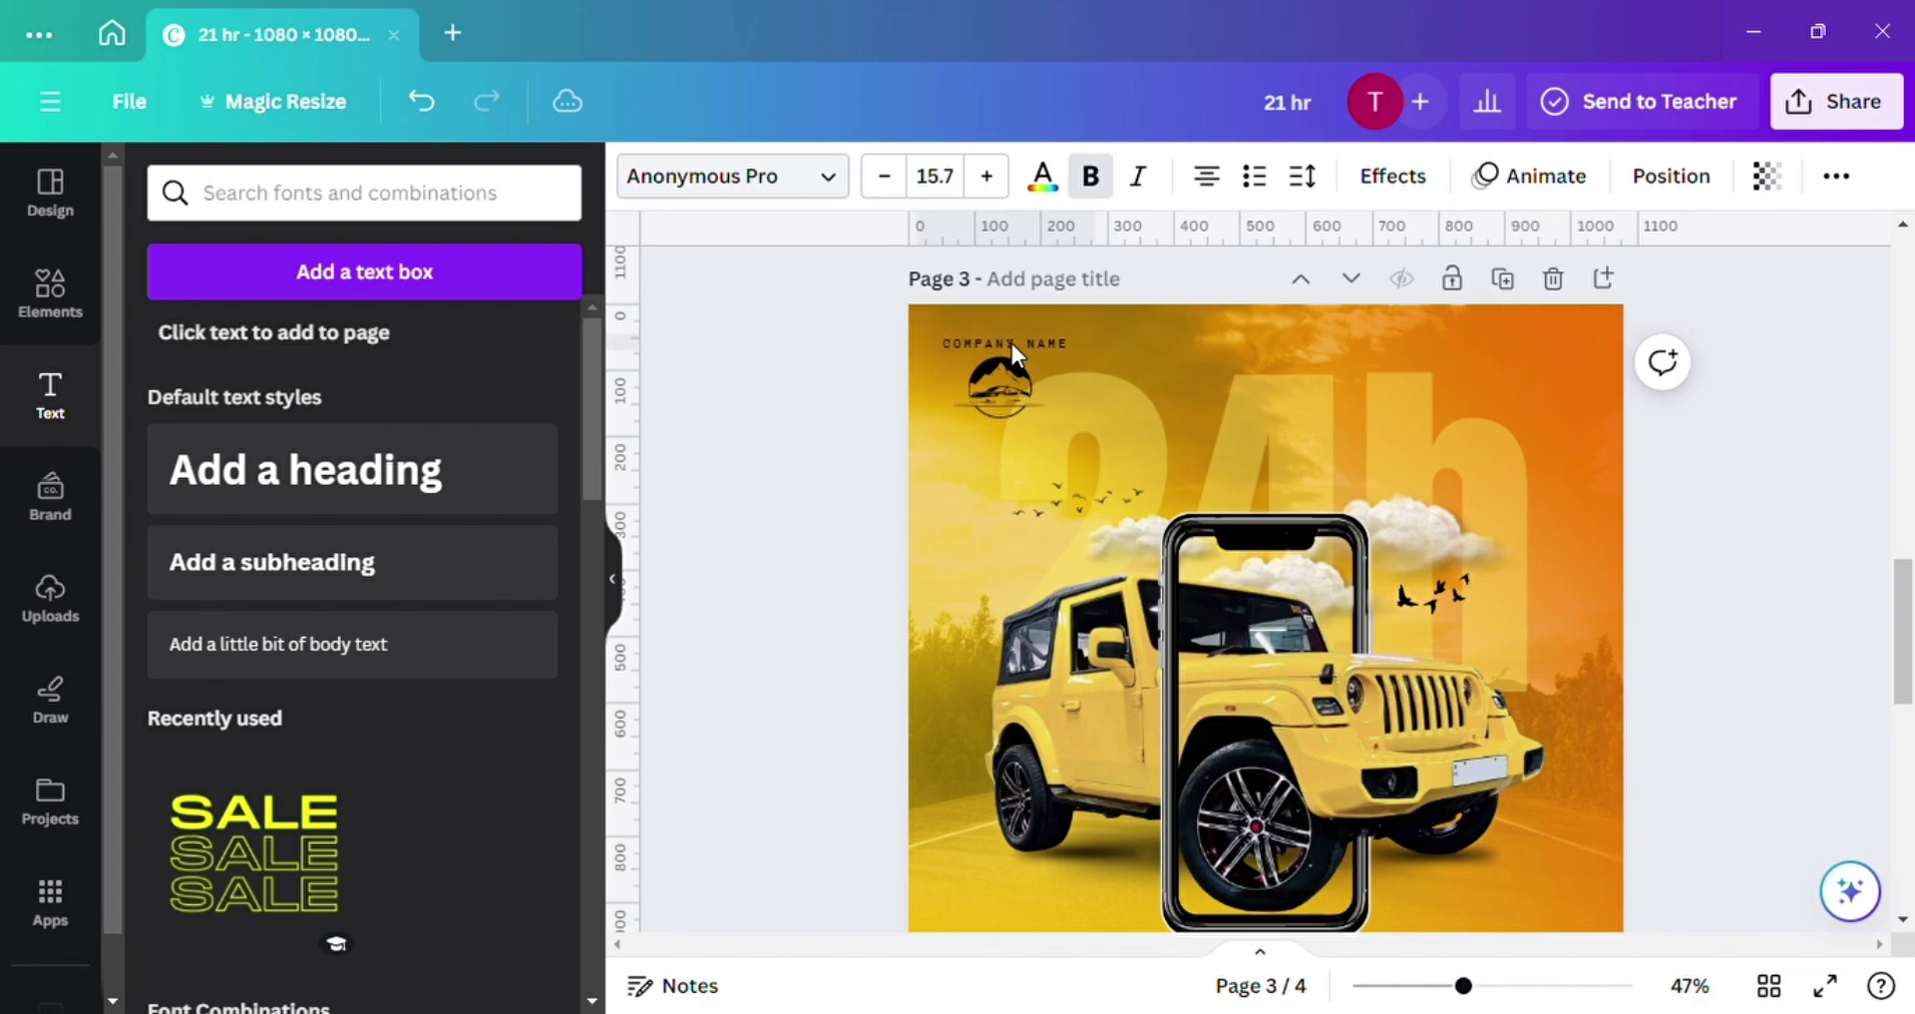
Move the red rectangle from page 2 onto the rear side of the car on page 3, resized to about 227 × 37.
scroll(1011, 343, down, 2)
scroll(1012, 343, up, 4)
scroll(1027, 371, up, 5)
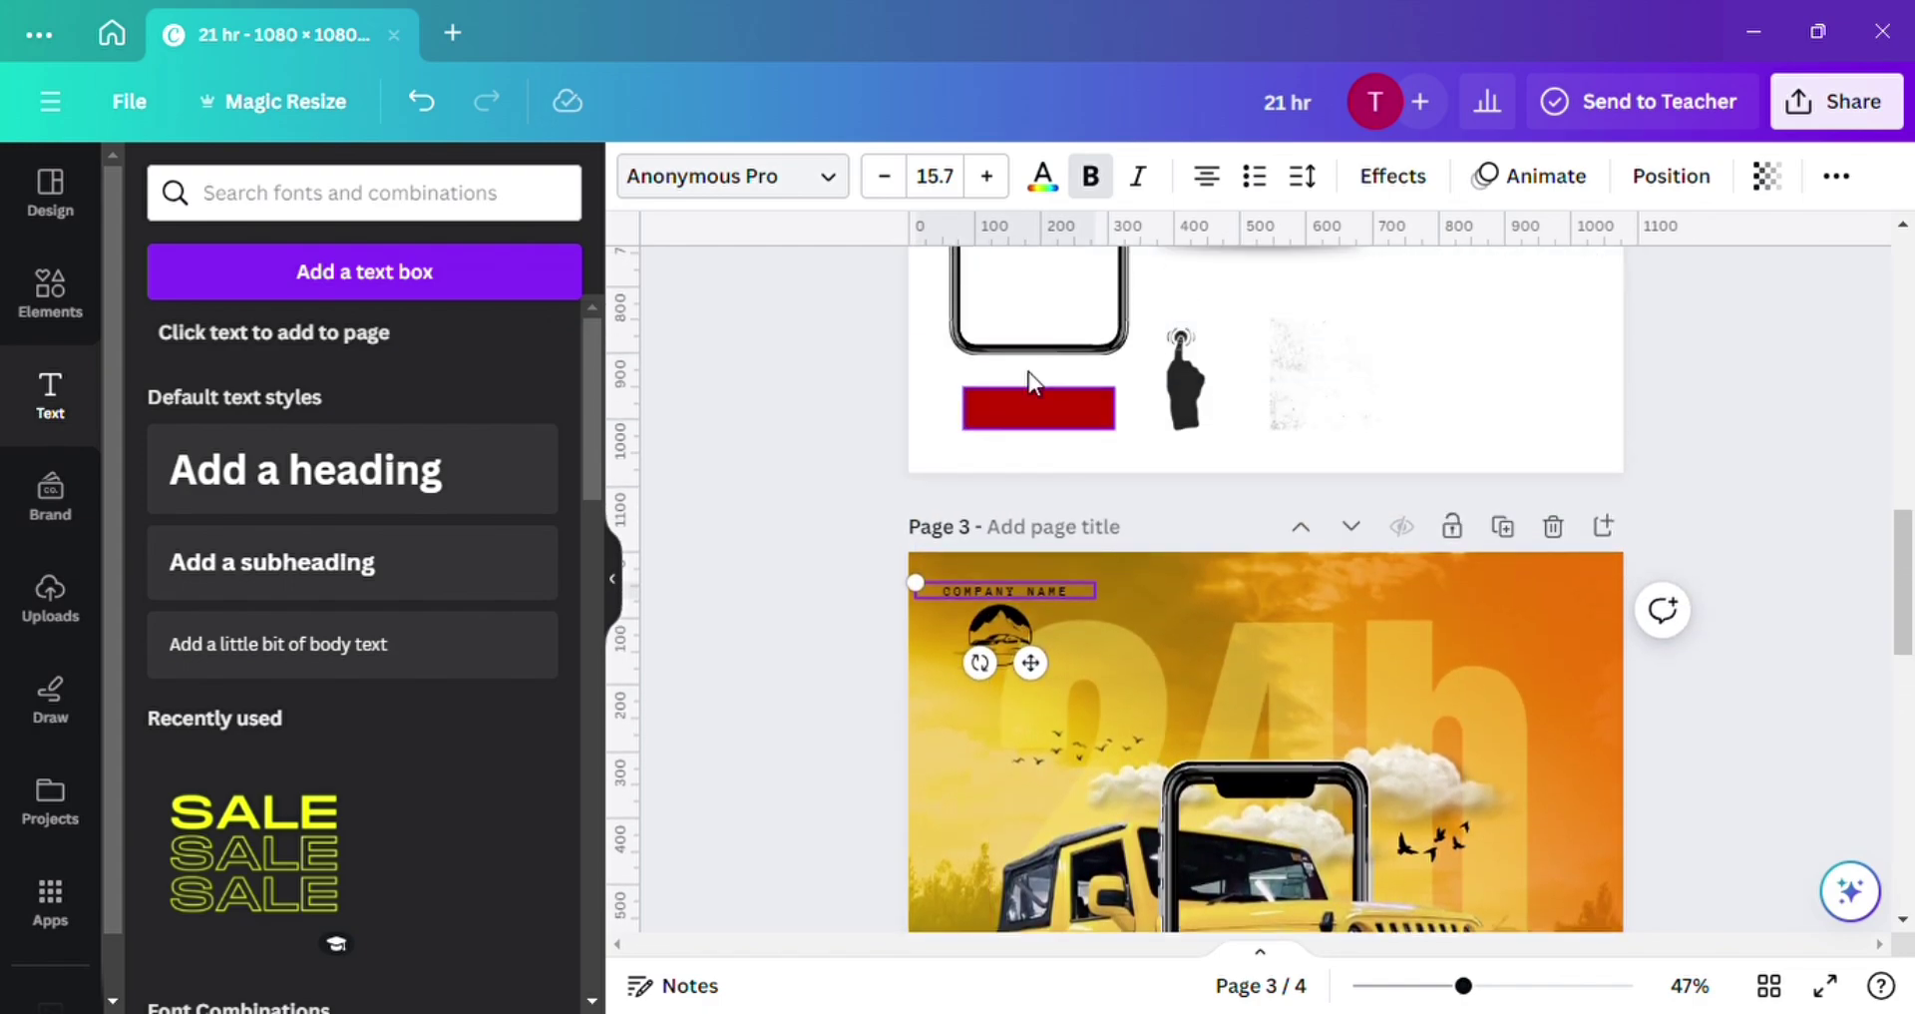
scroll(1068, 507, down, 2)
click(1068, 506)
scroll(1063, 494, down, 3)
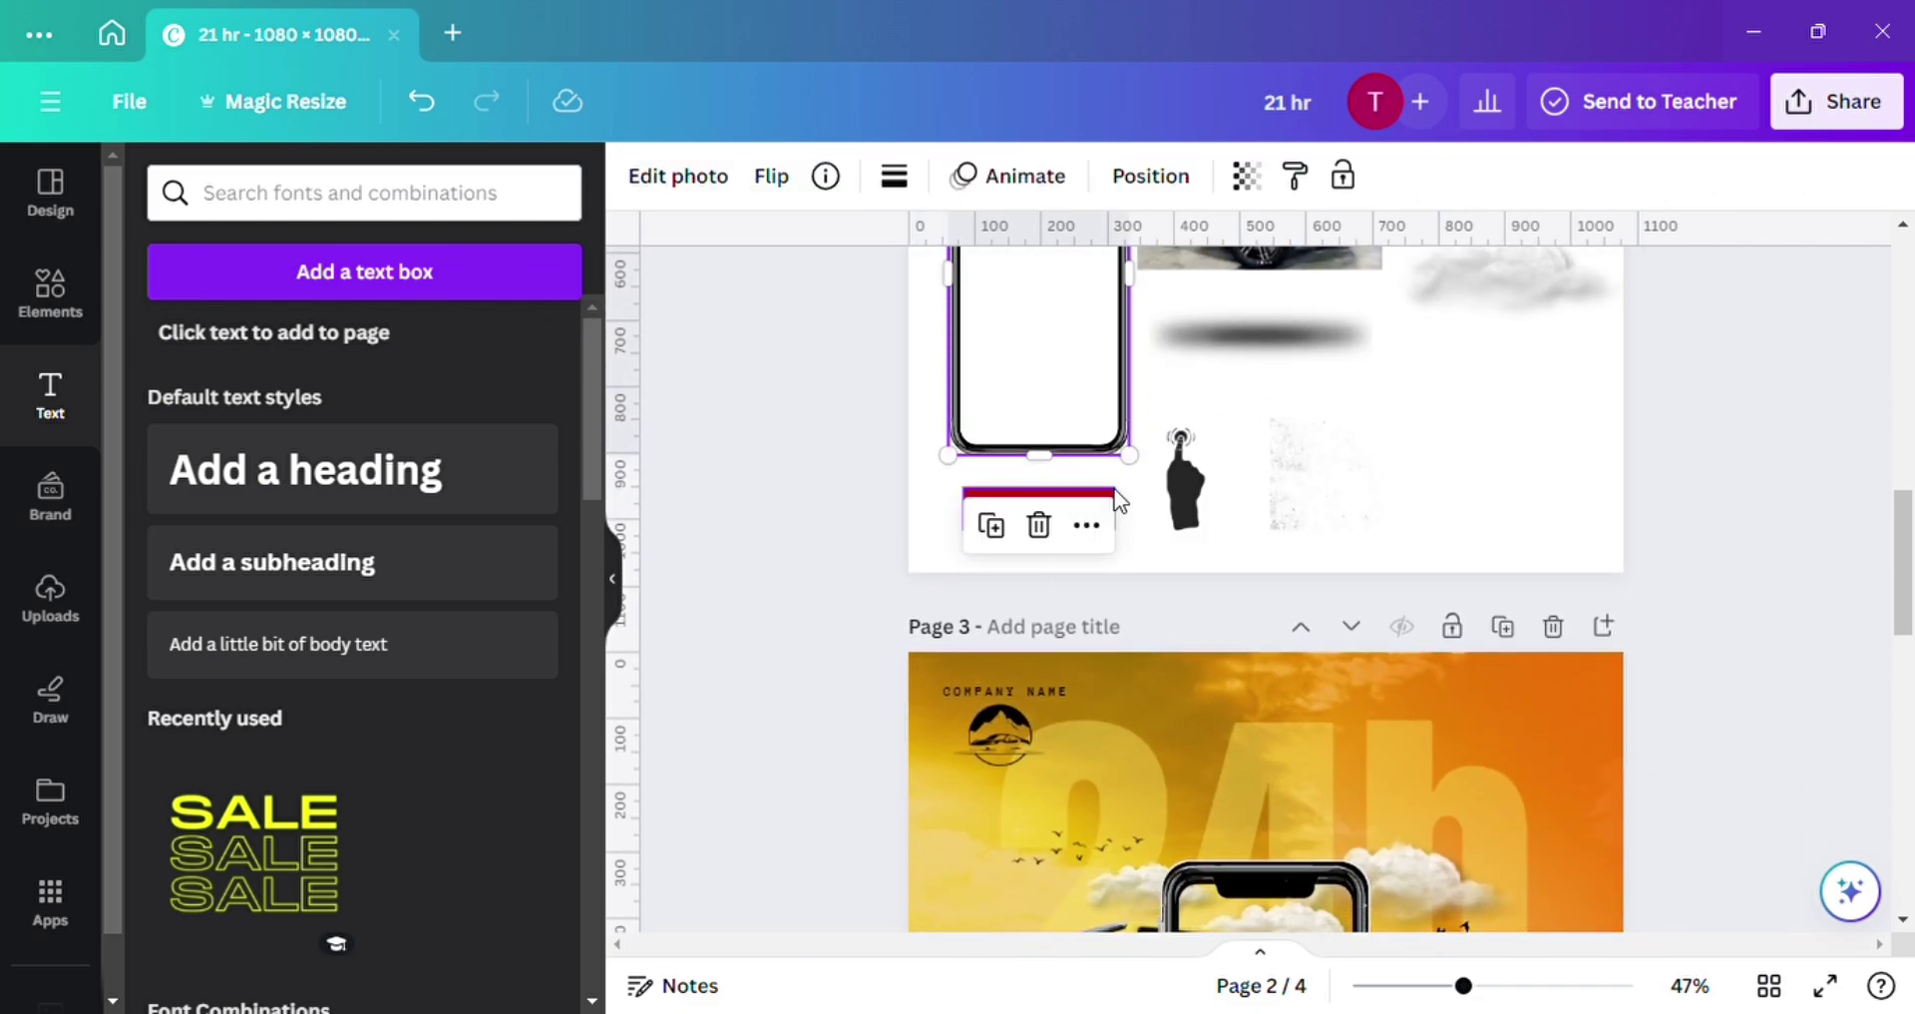
click(1080, 494)
drag(1080, 494, 1133, 788)
scroll(1133, 782, down, 3)
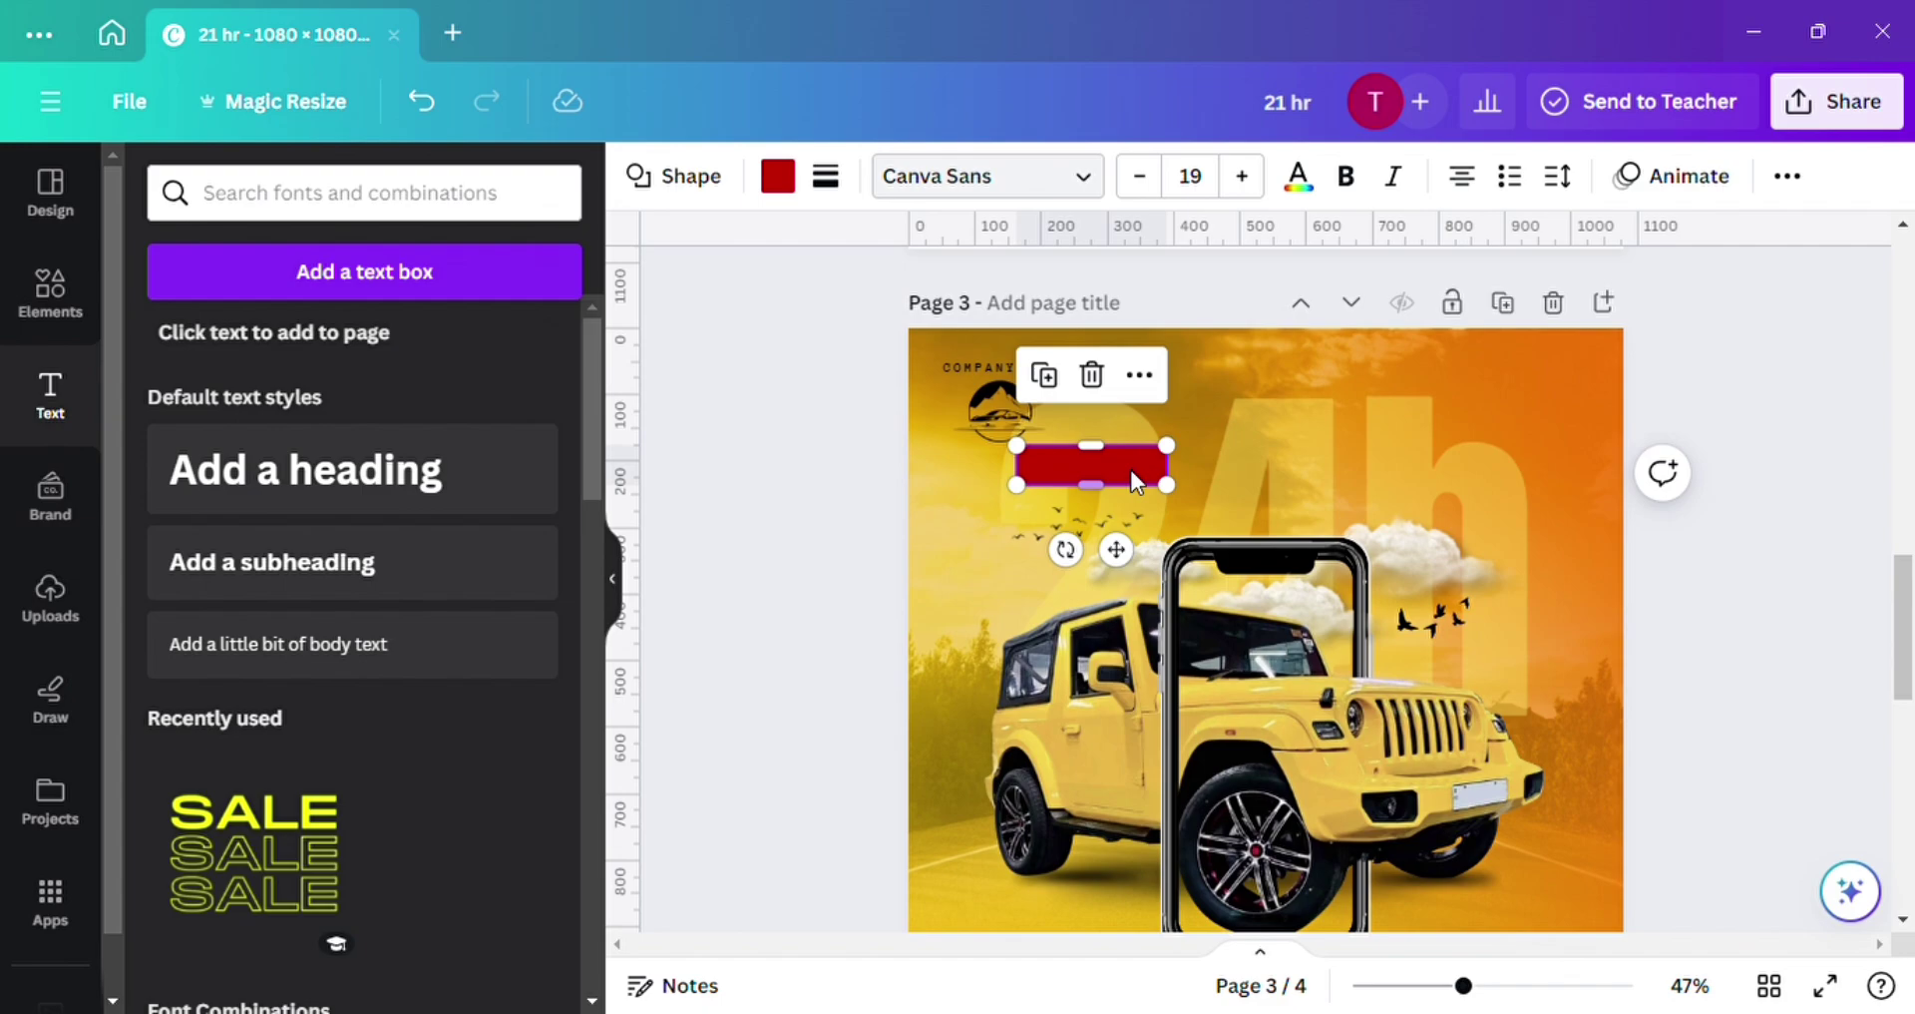
drag(1133, 472, 1034, 766)
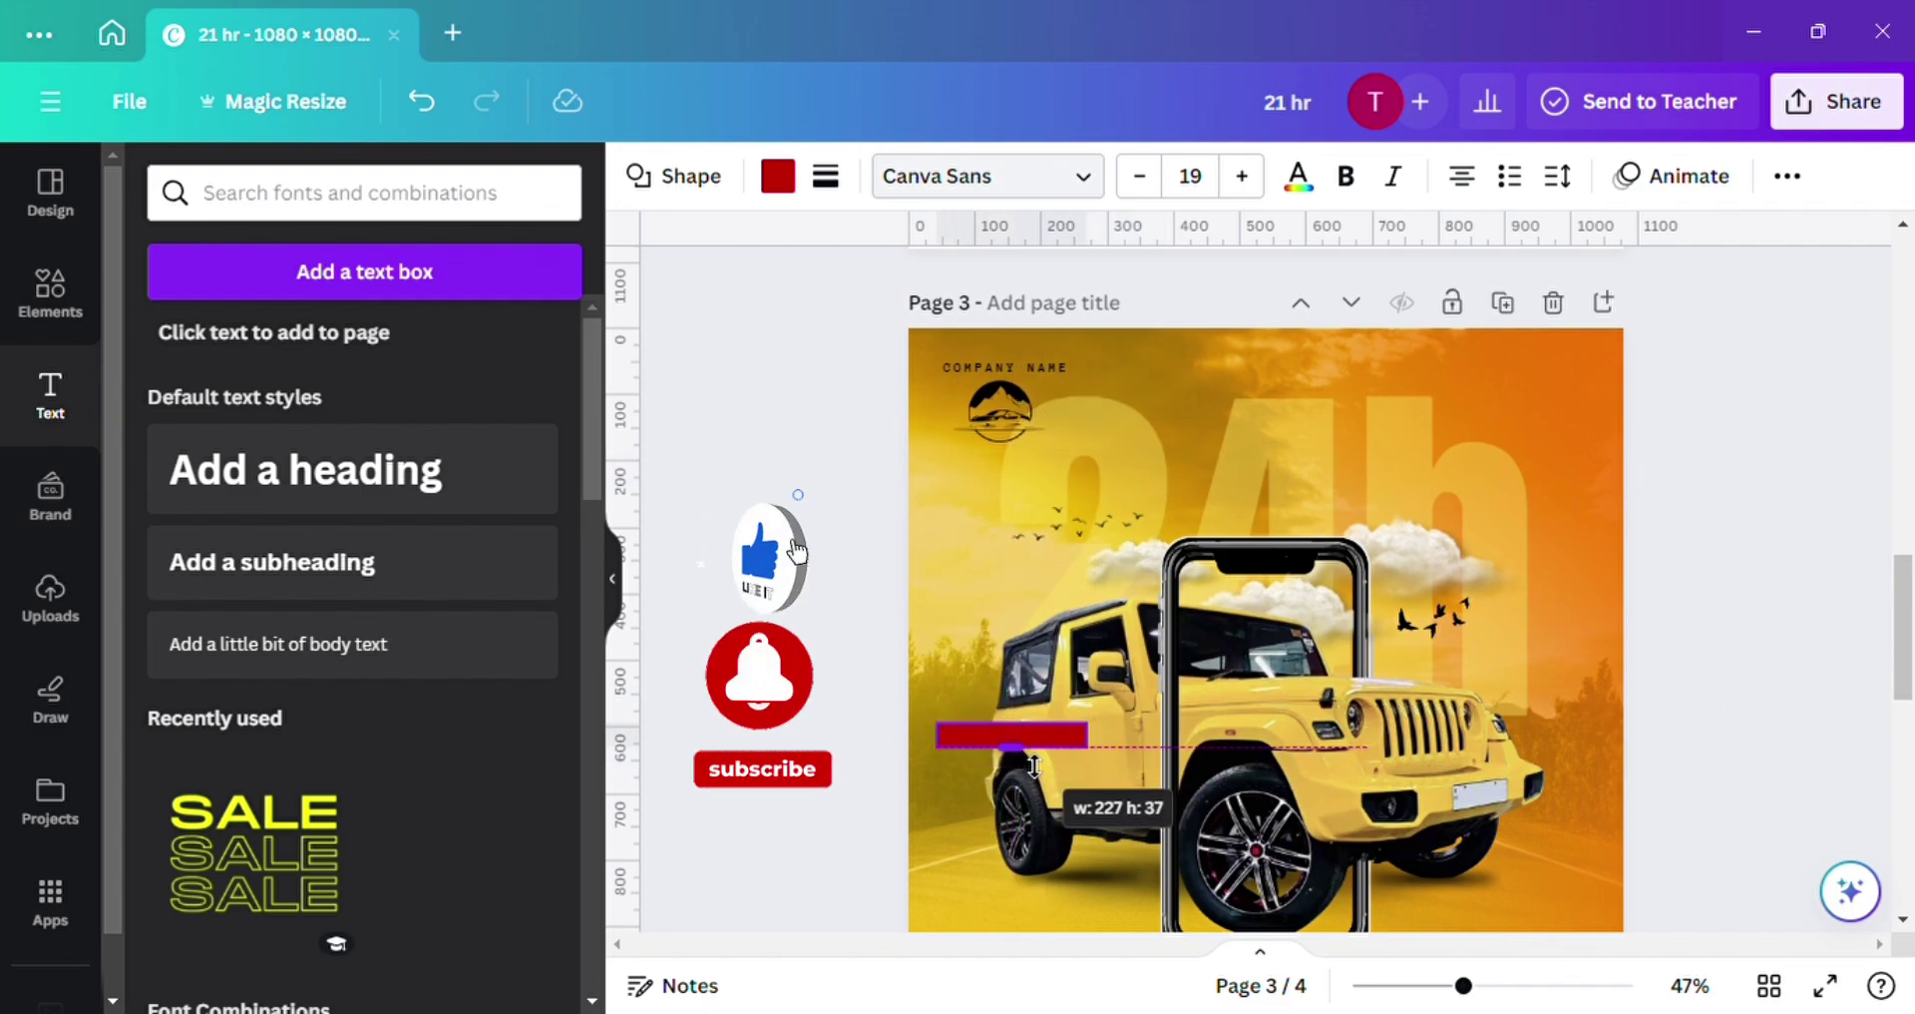
click(1117, 744)
Duplicate the company name text, keeping only one extra copy, and deselect it.
click(1052, 369)
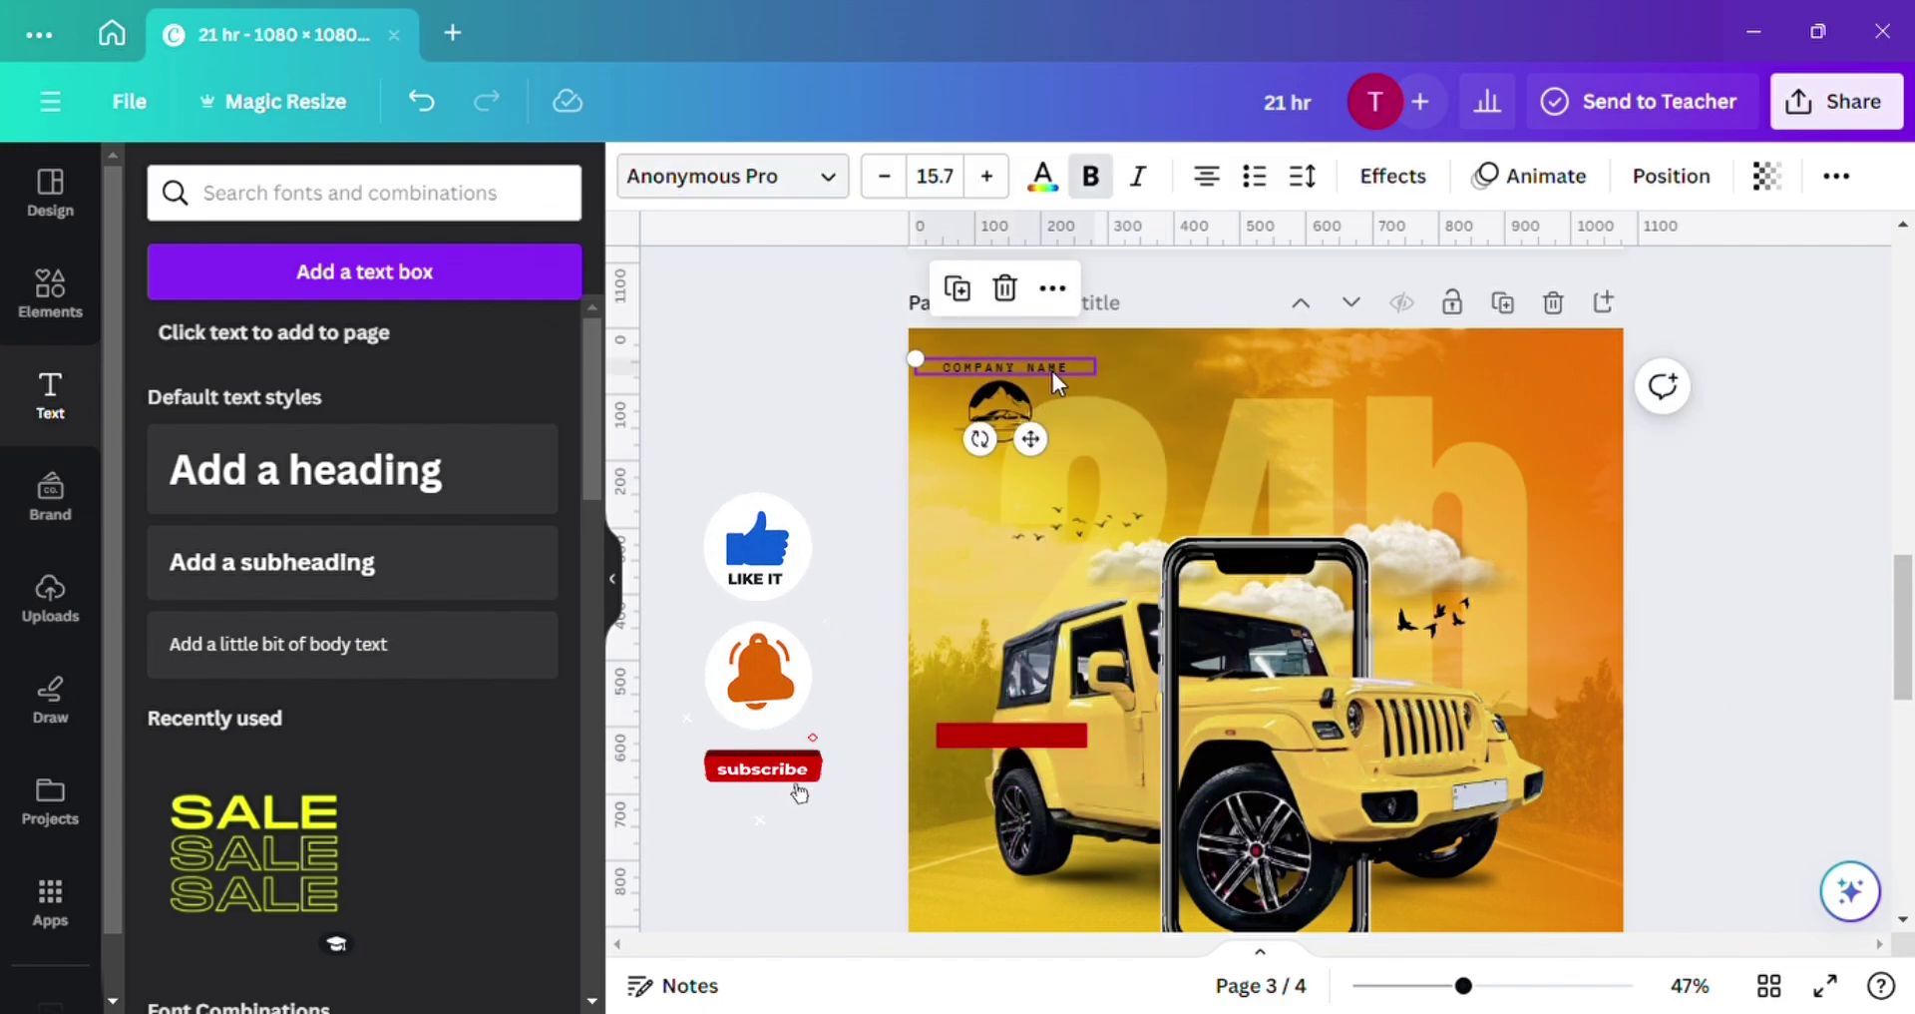
click(960, 295)
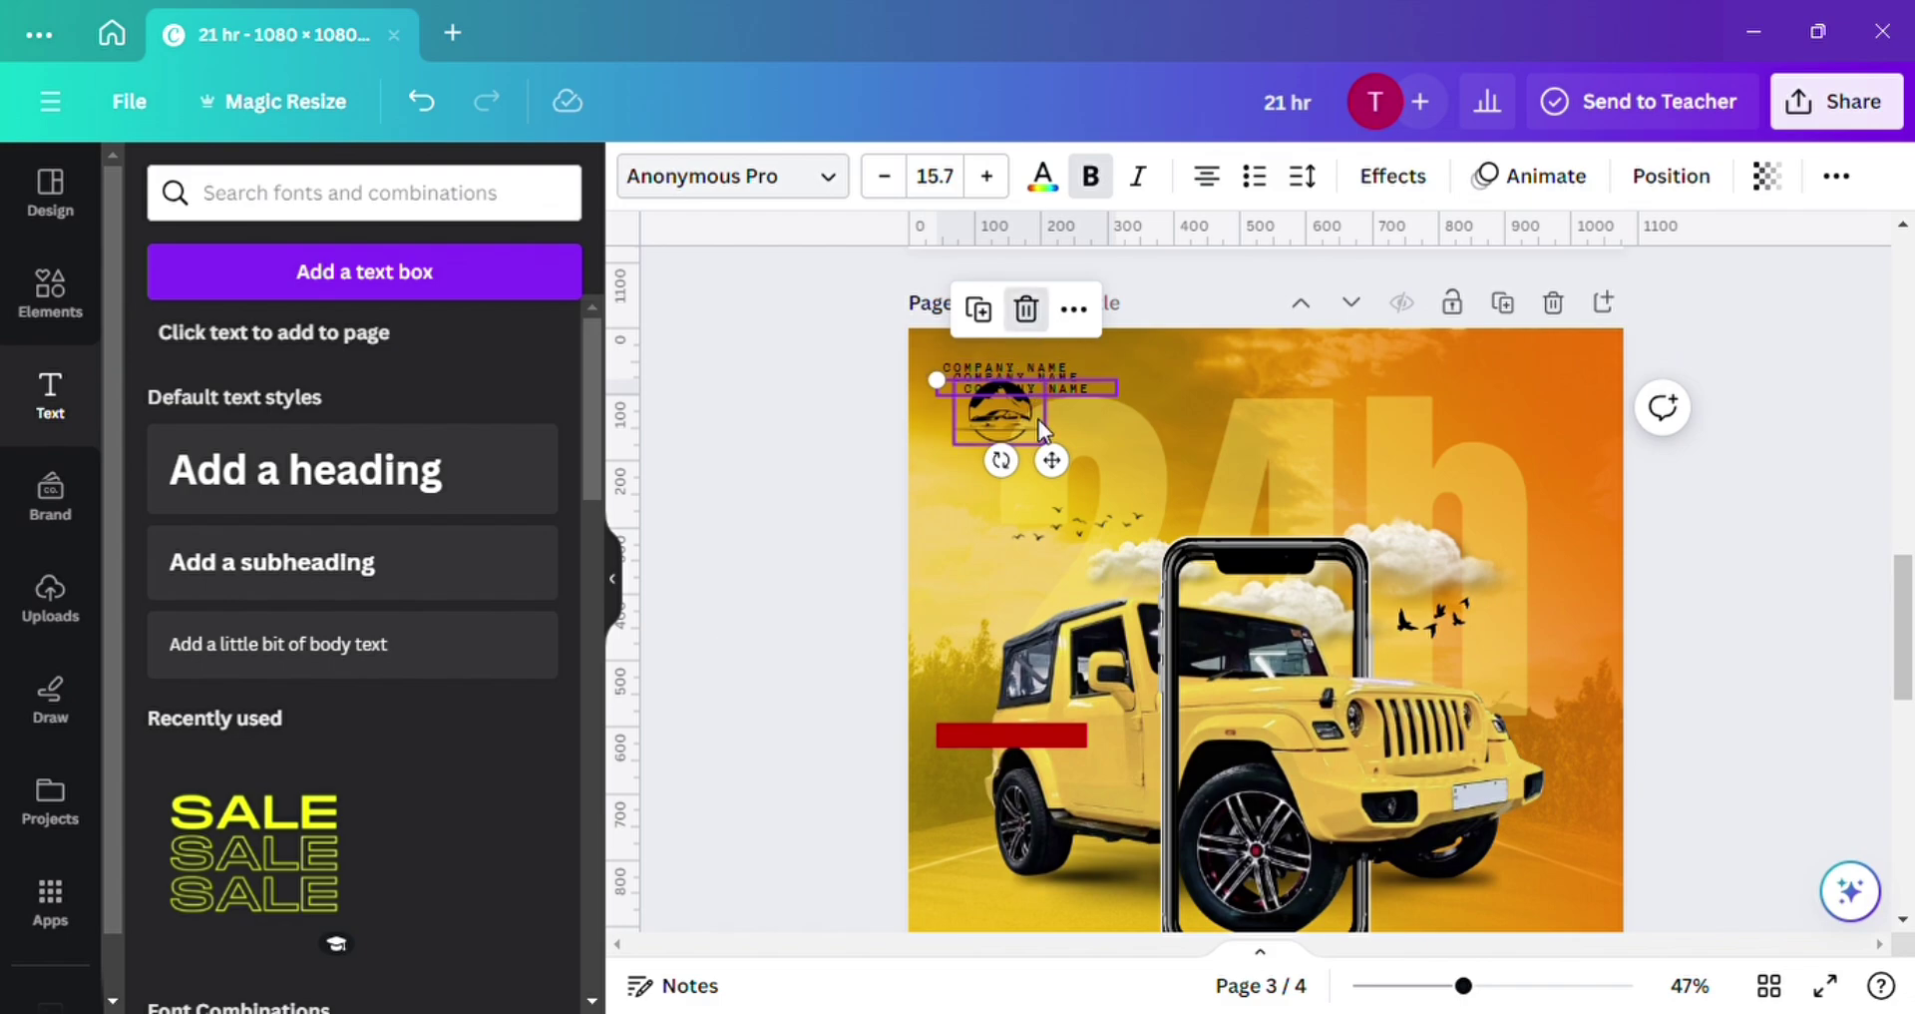
click(1026, 308)
click(1038, 369)
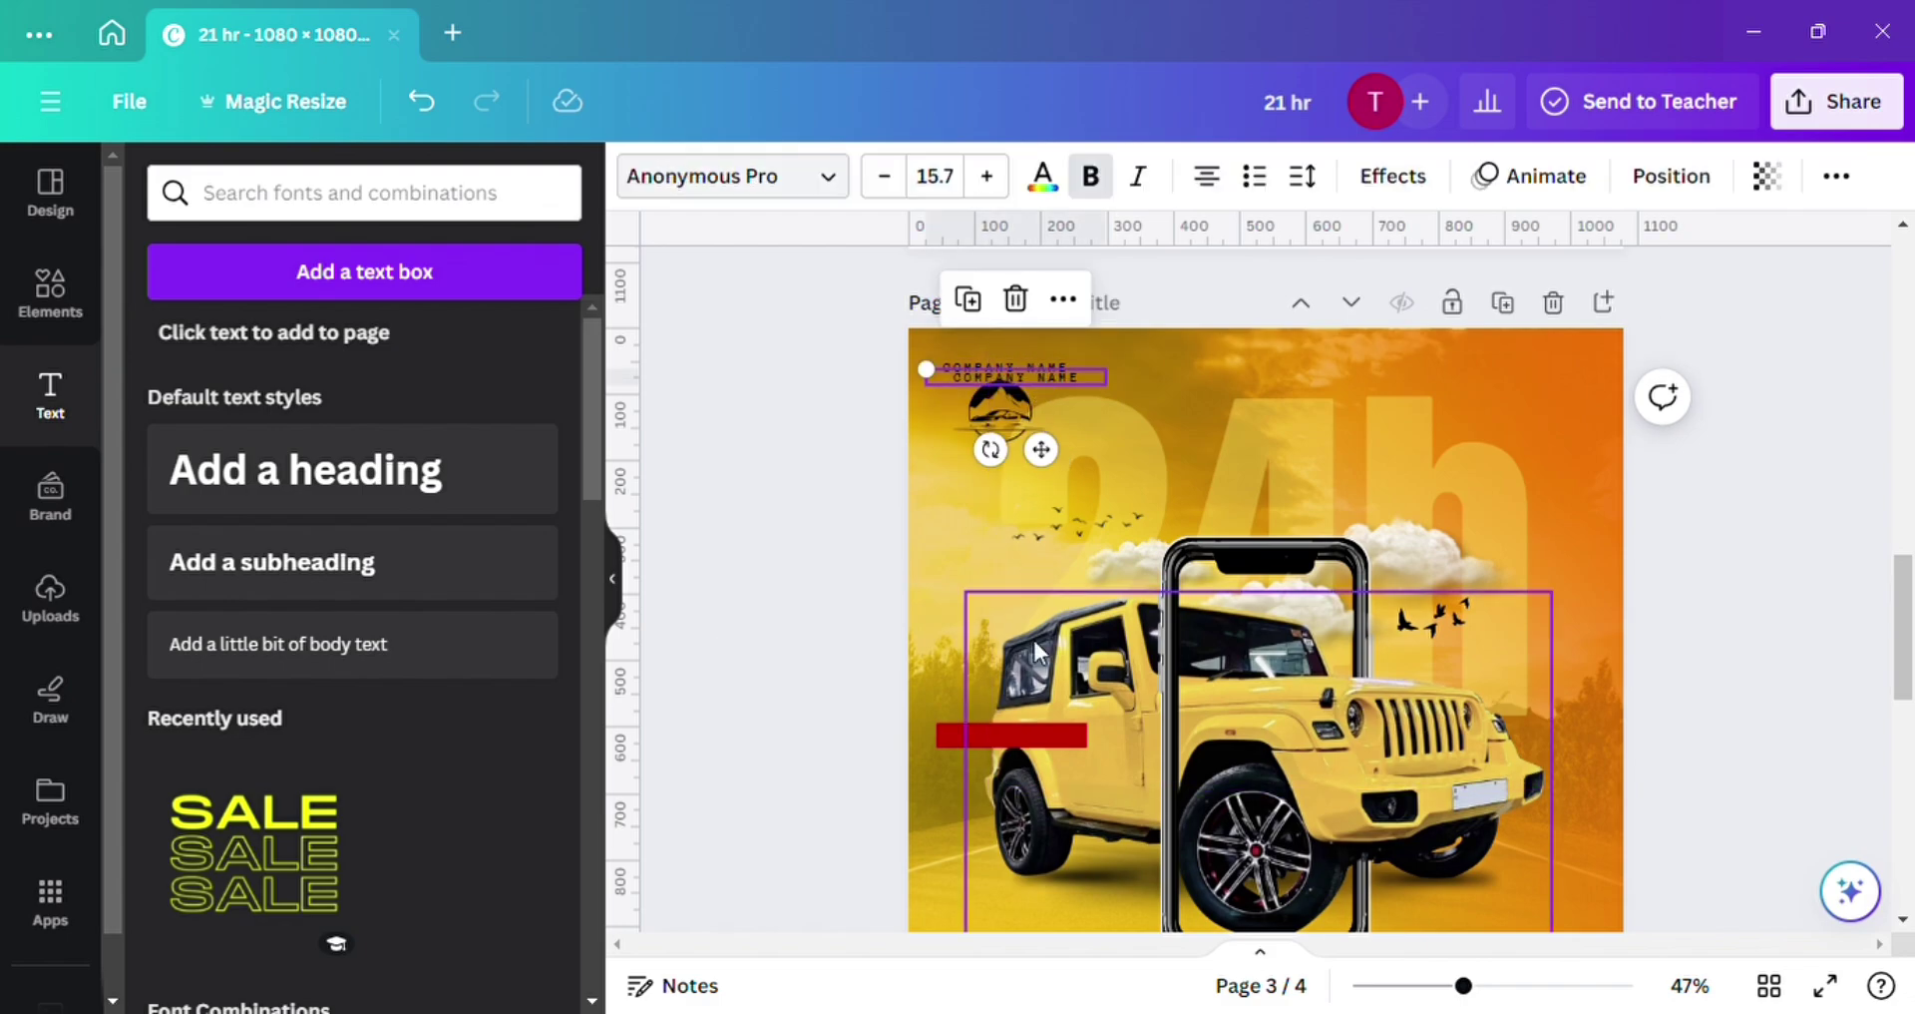
click(851, 488)
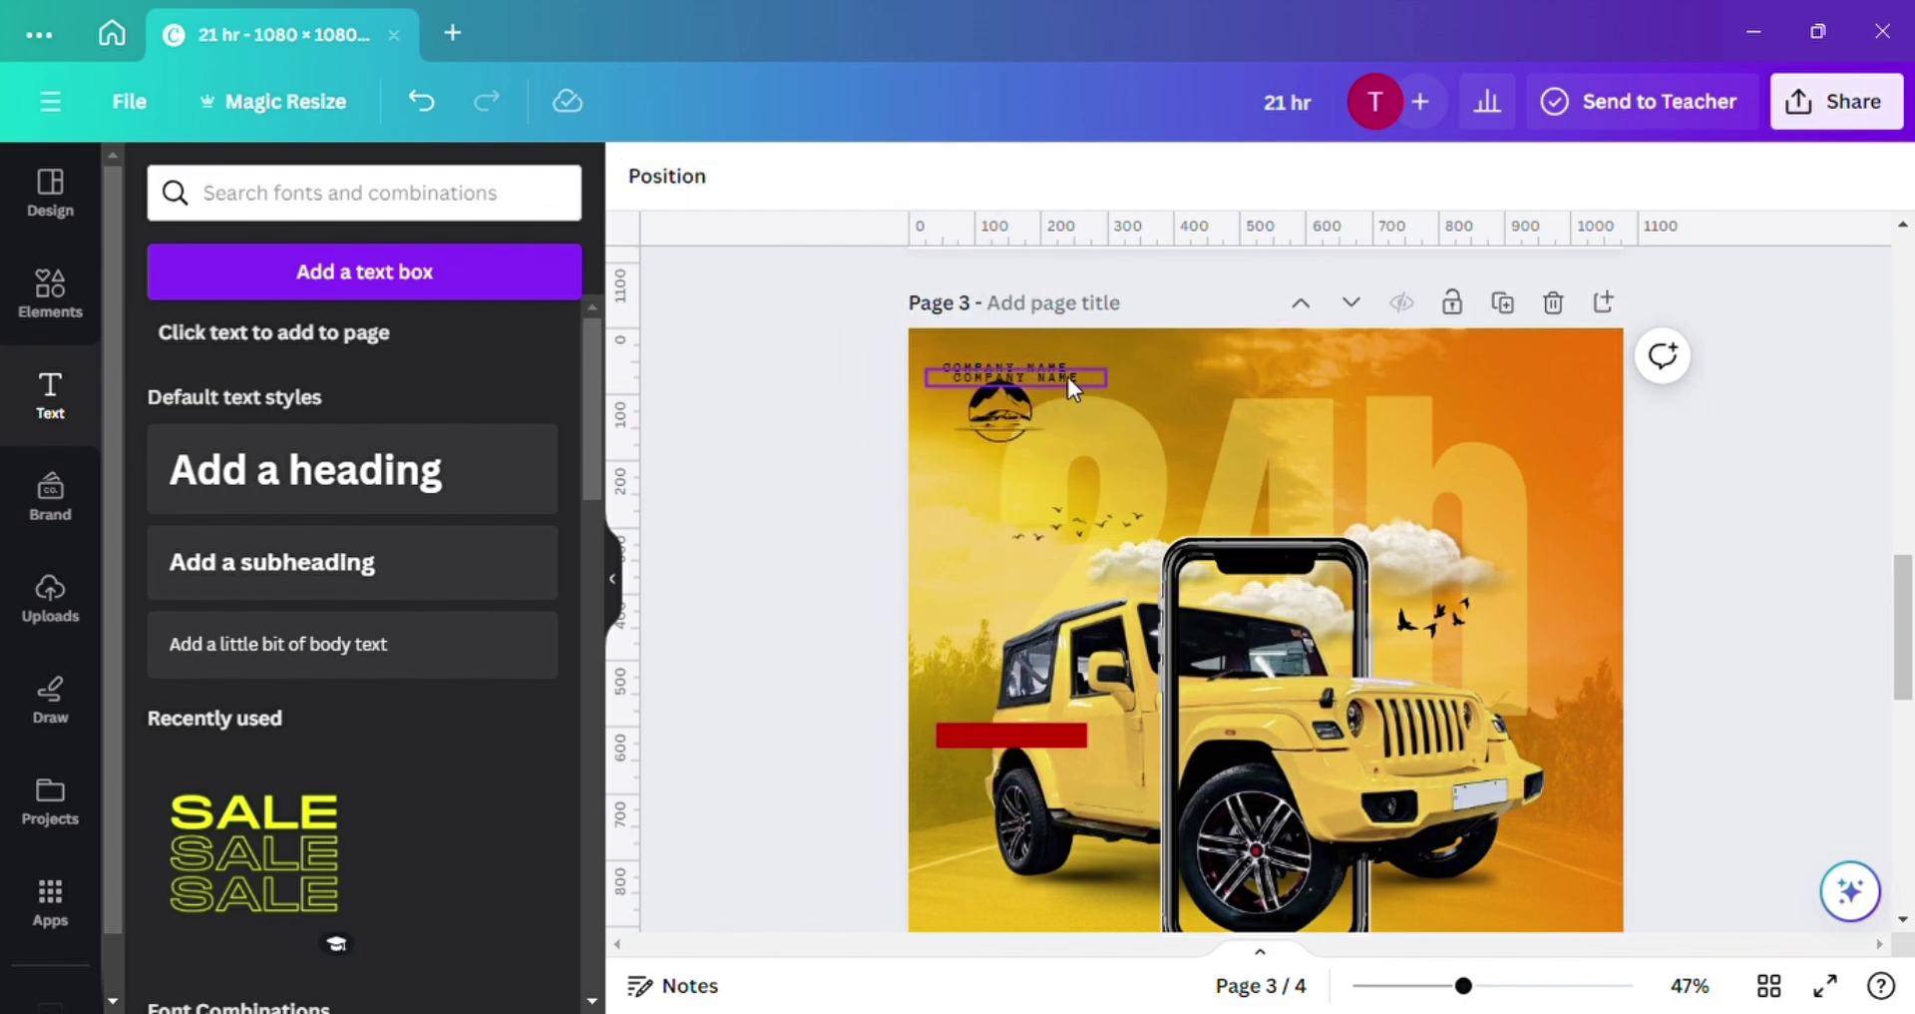
Move the text copy onto the red rectangle, change it to "new collection" and shrink it to size 14.3.
drag(1068, 375, 1078, 748)
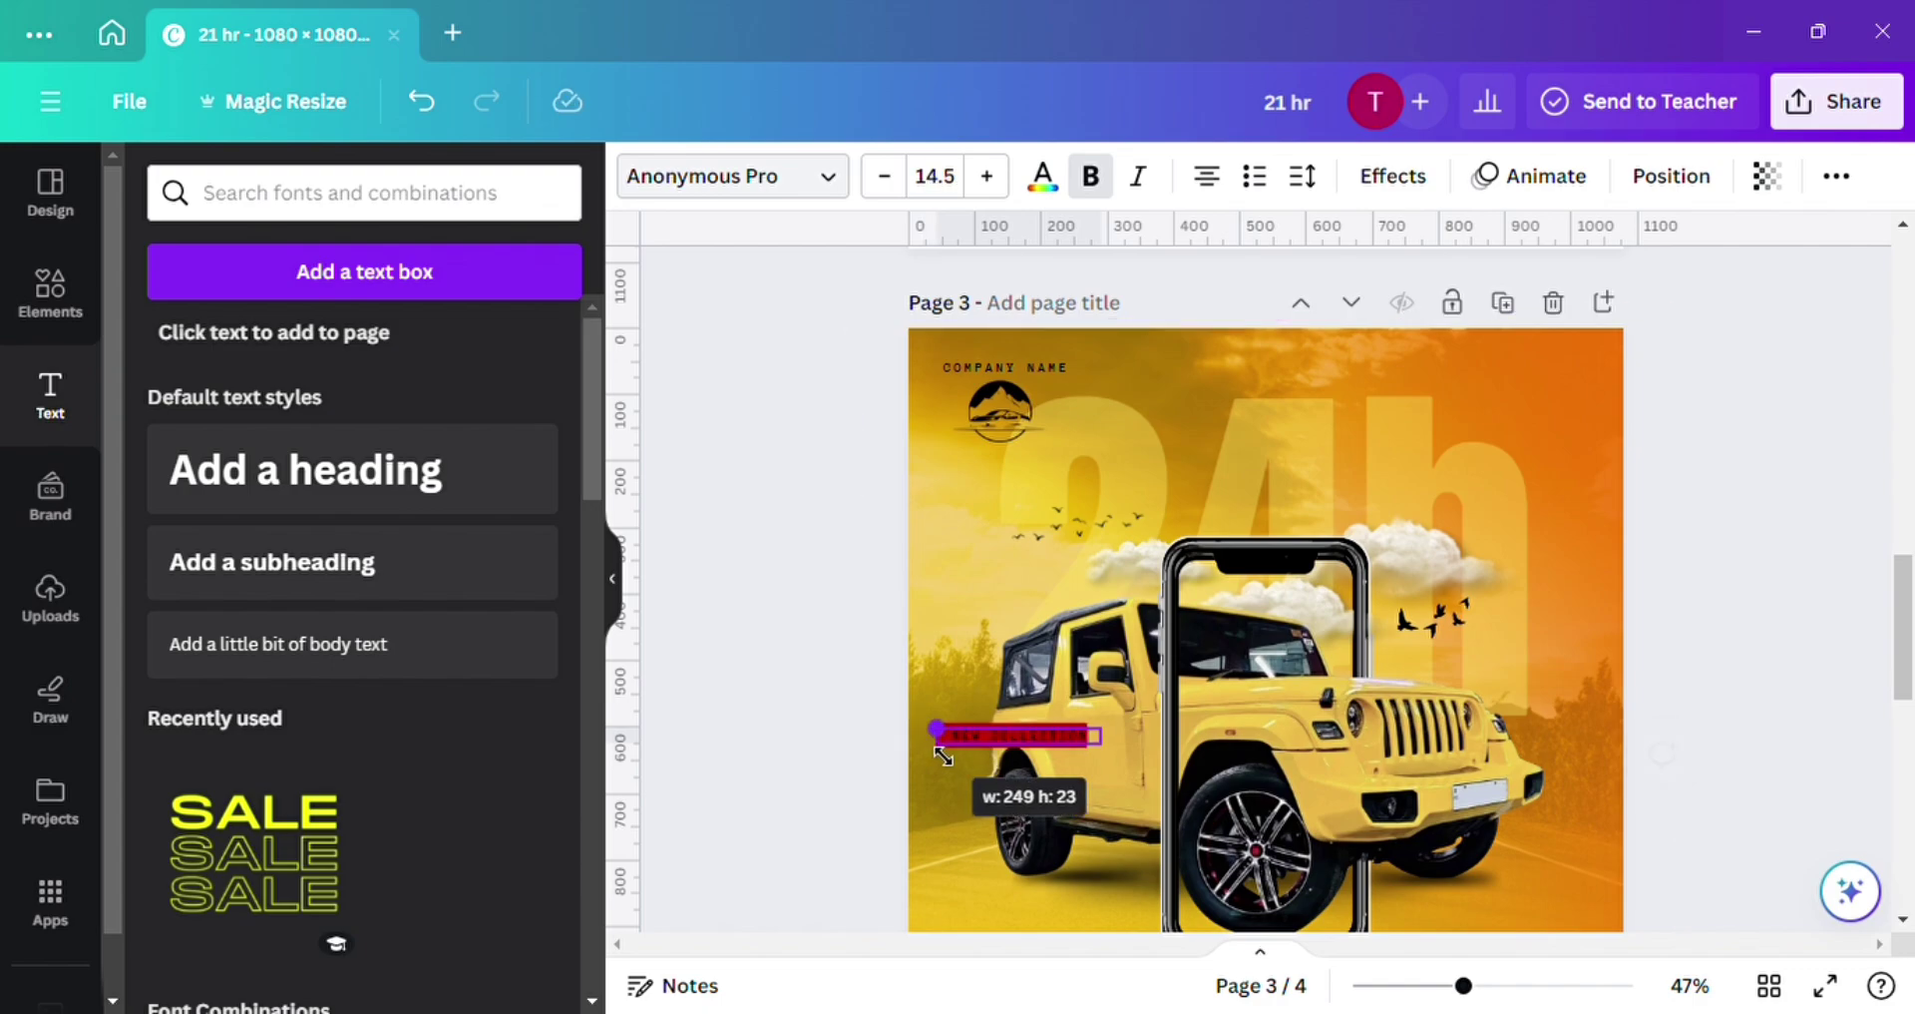
drag(943, 756, 946, 757)
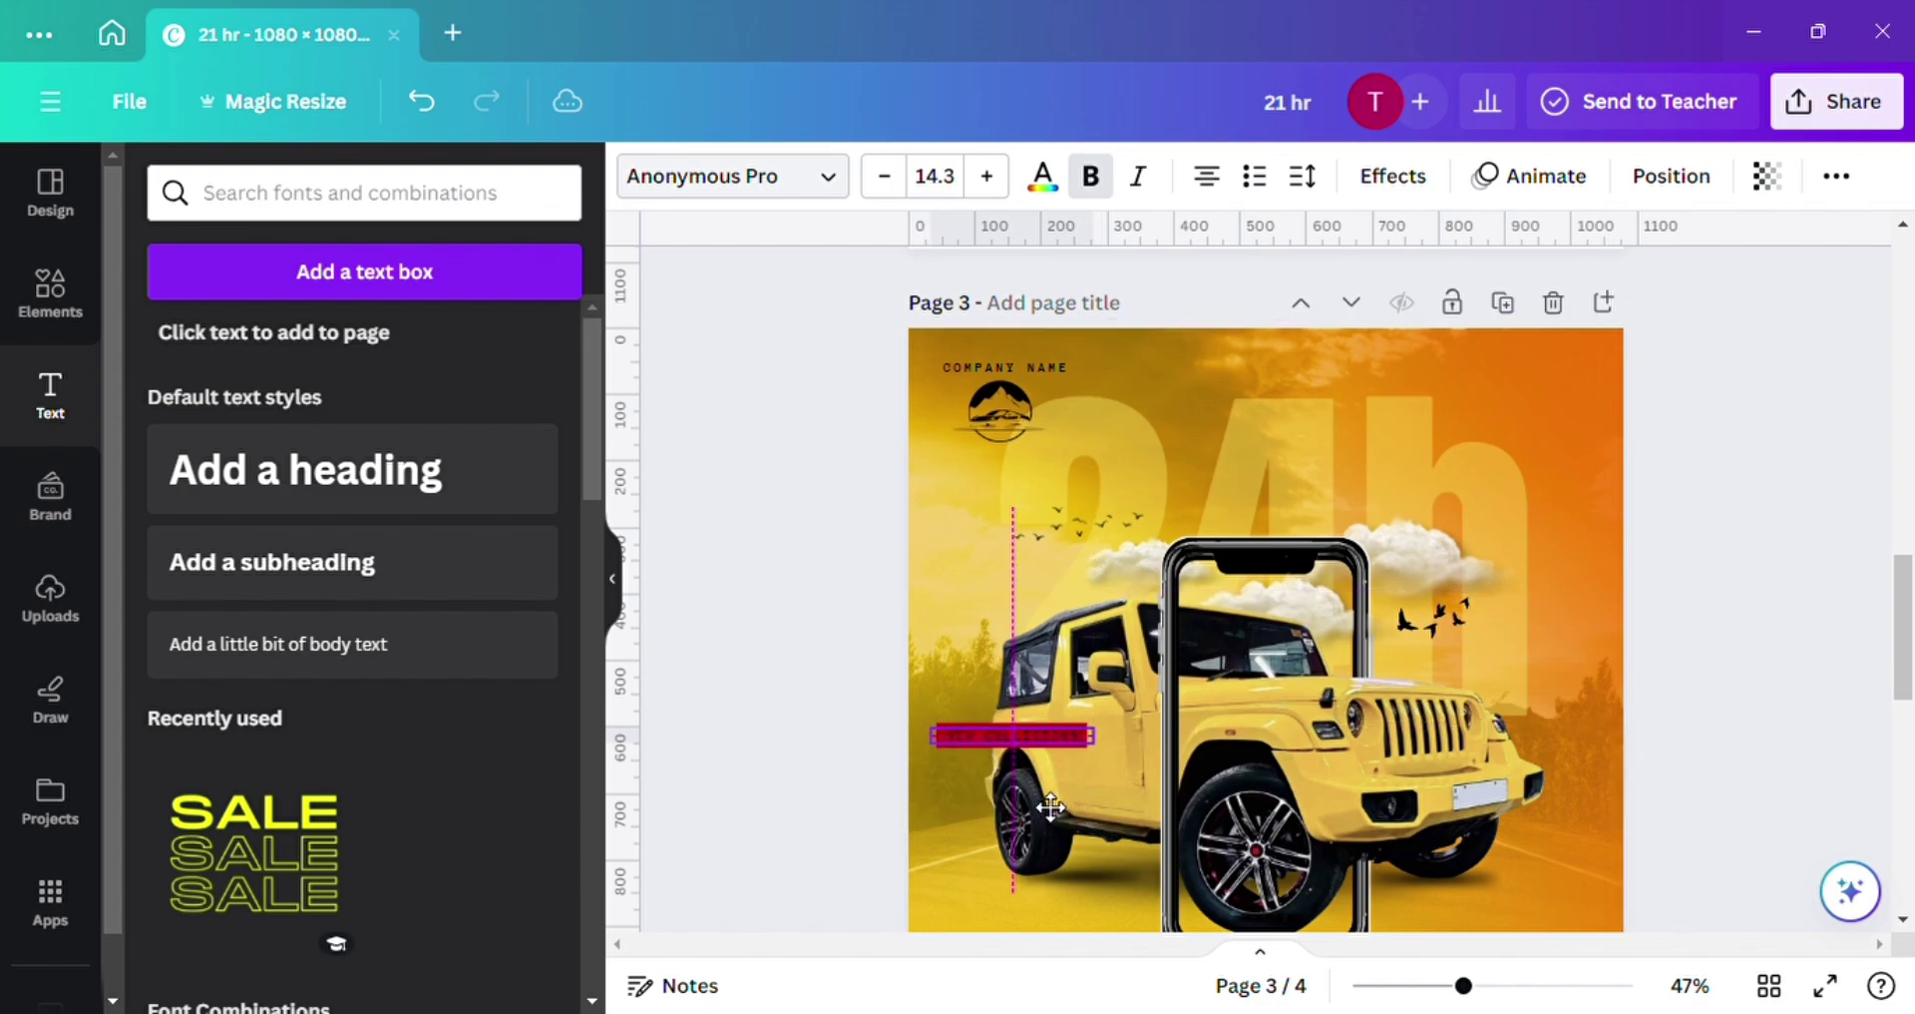
Change the "new collection" text to the Alice font and fine-tune its position within the red rectangle.
click(793, 182)
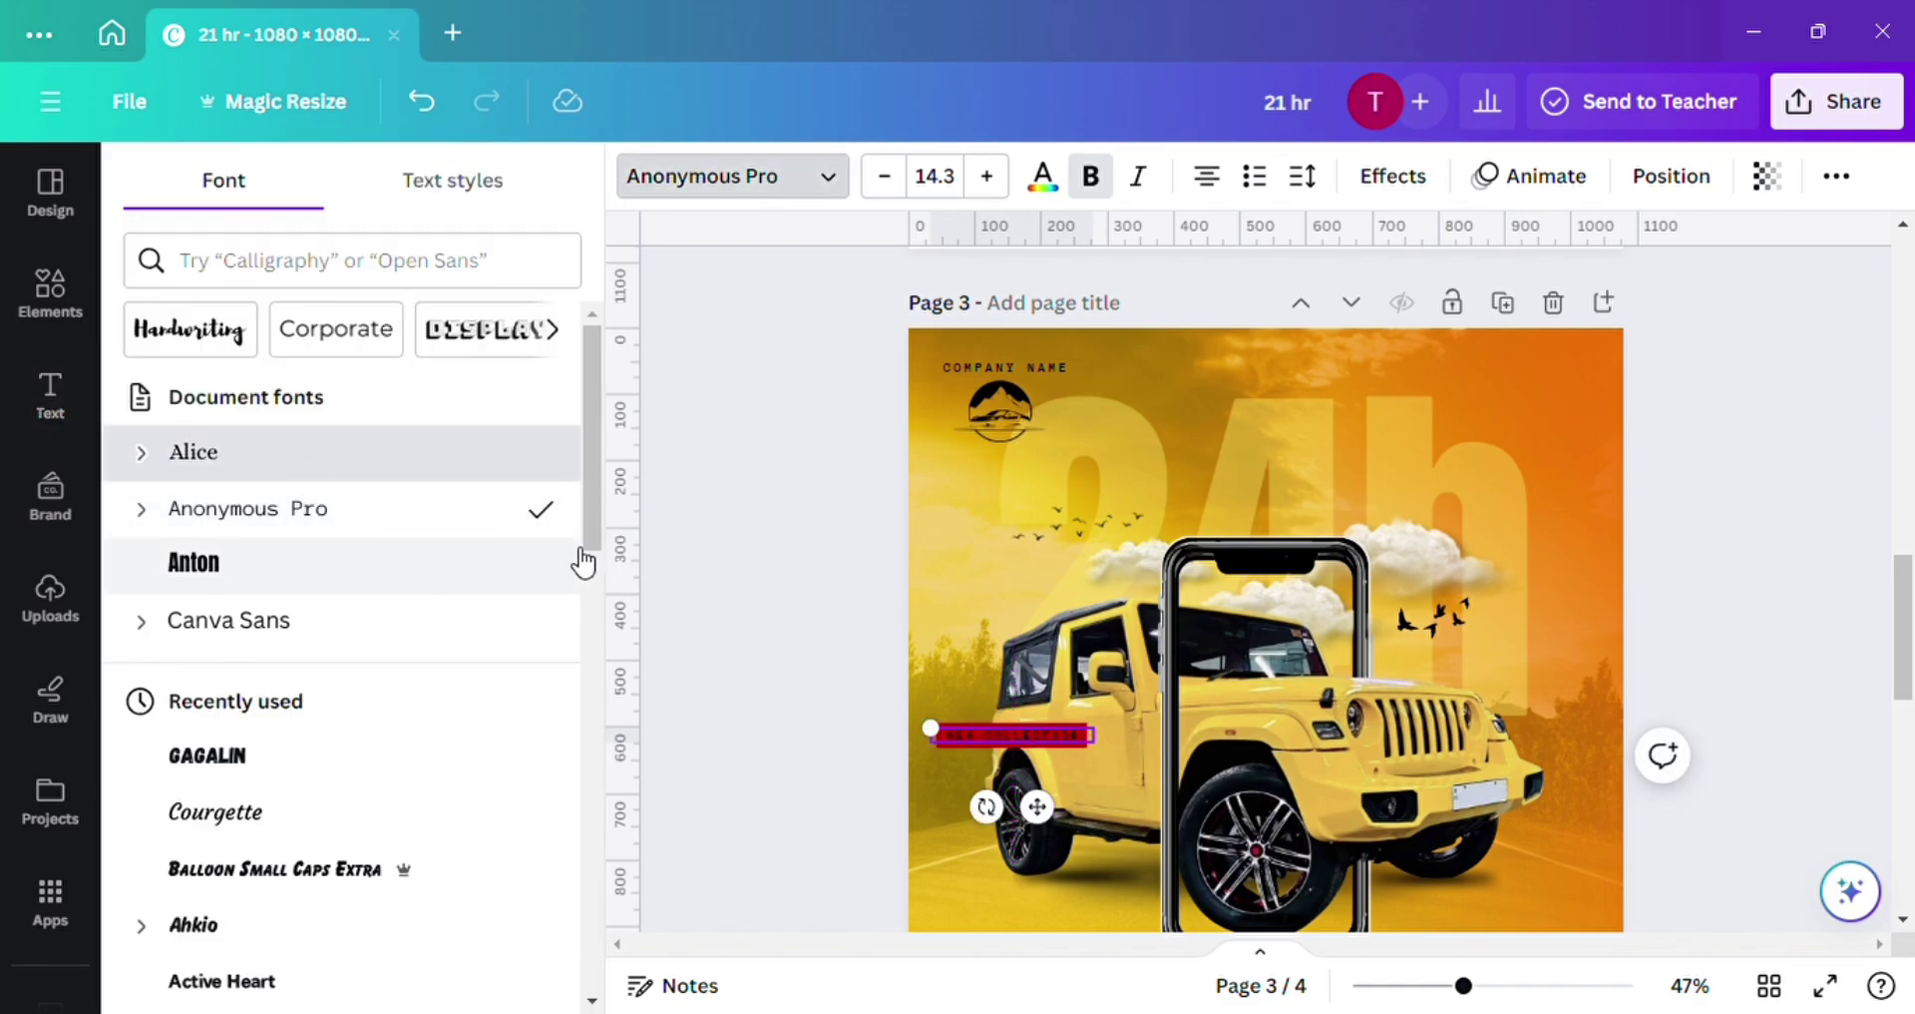
click(427, 461)
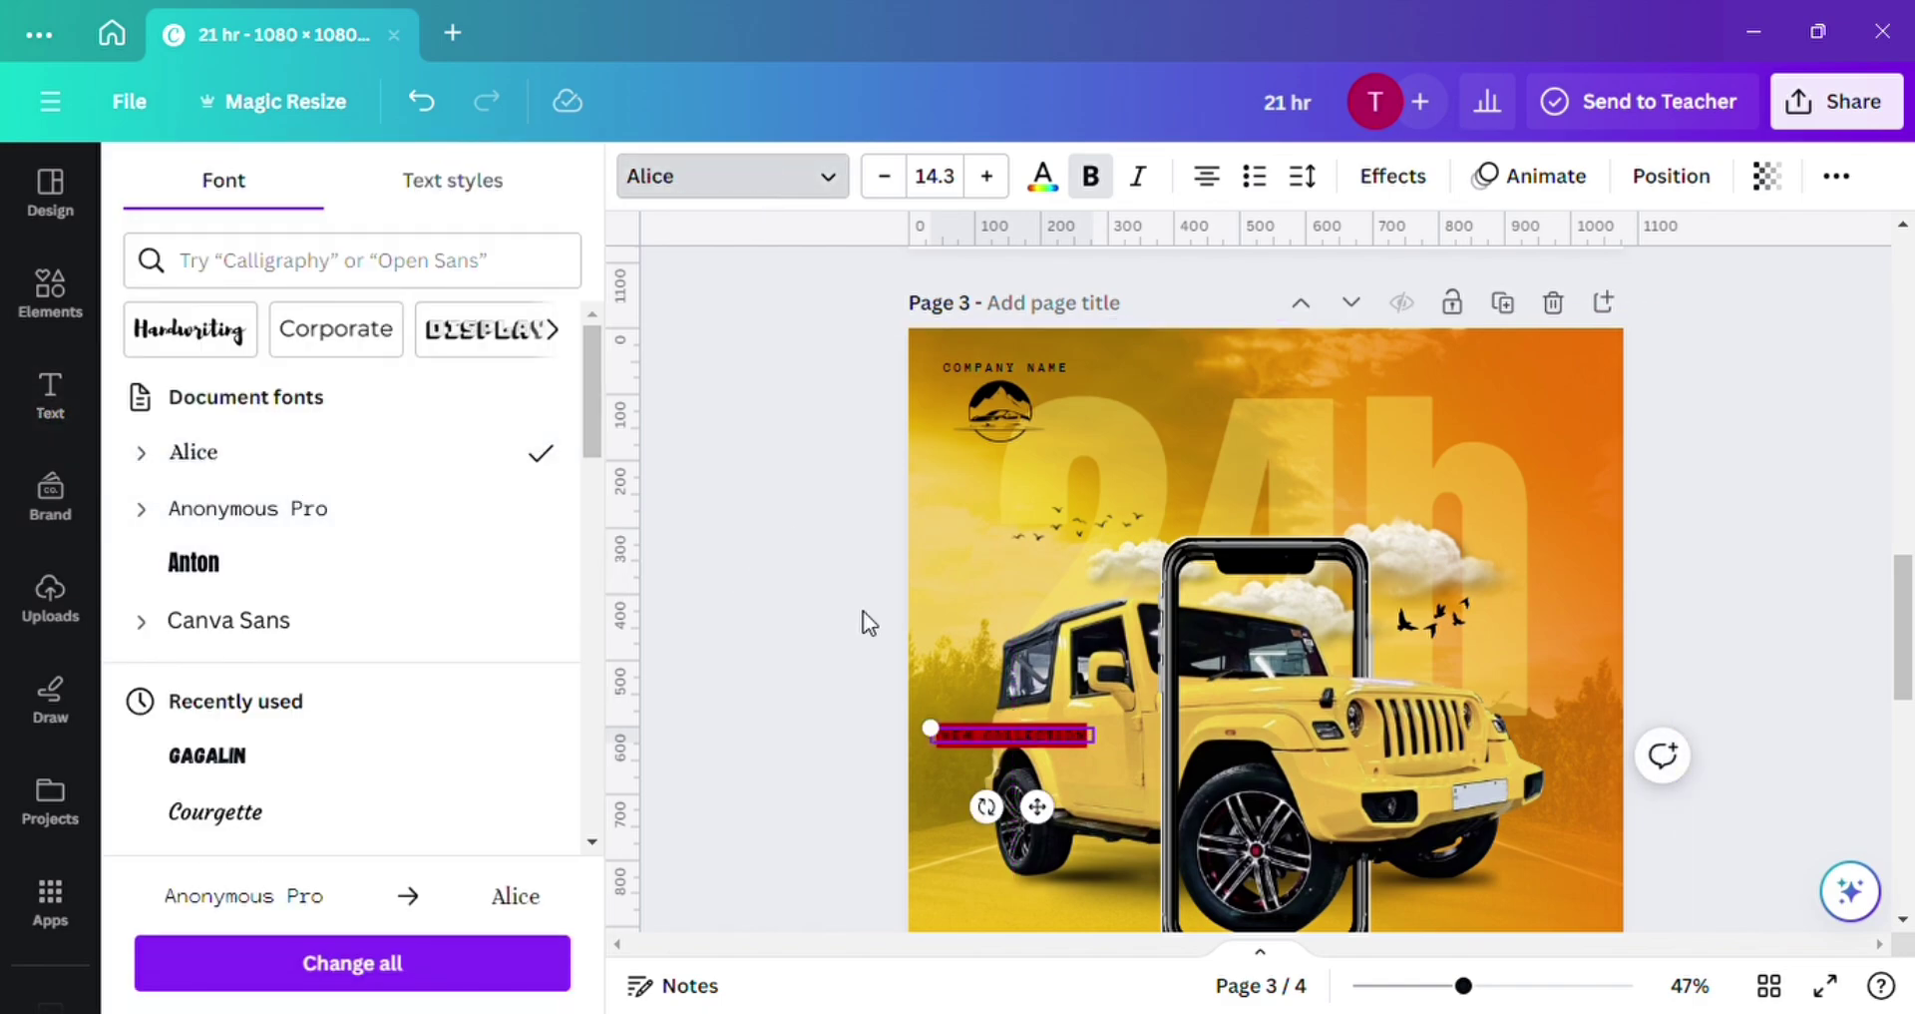
click(864, 610)
click(952, 729)
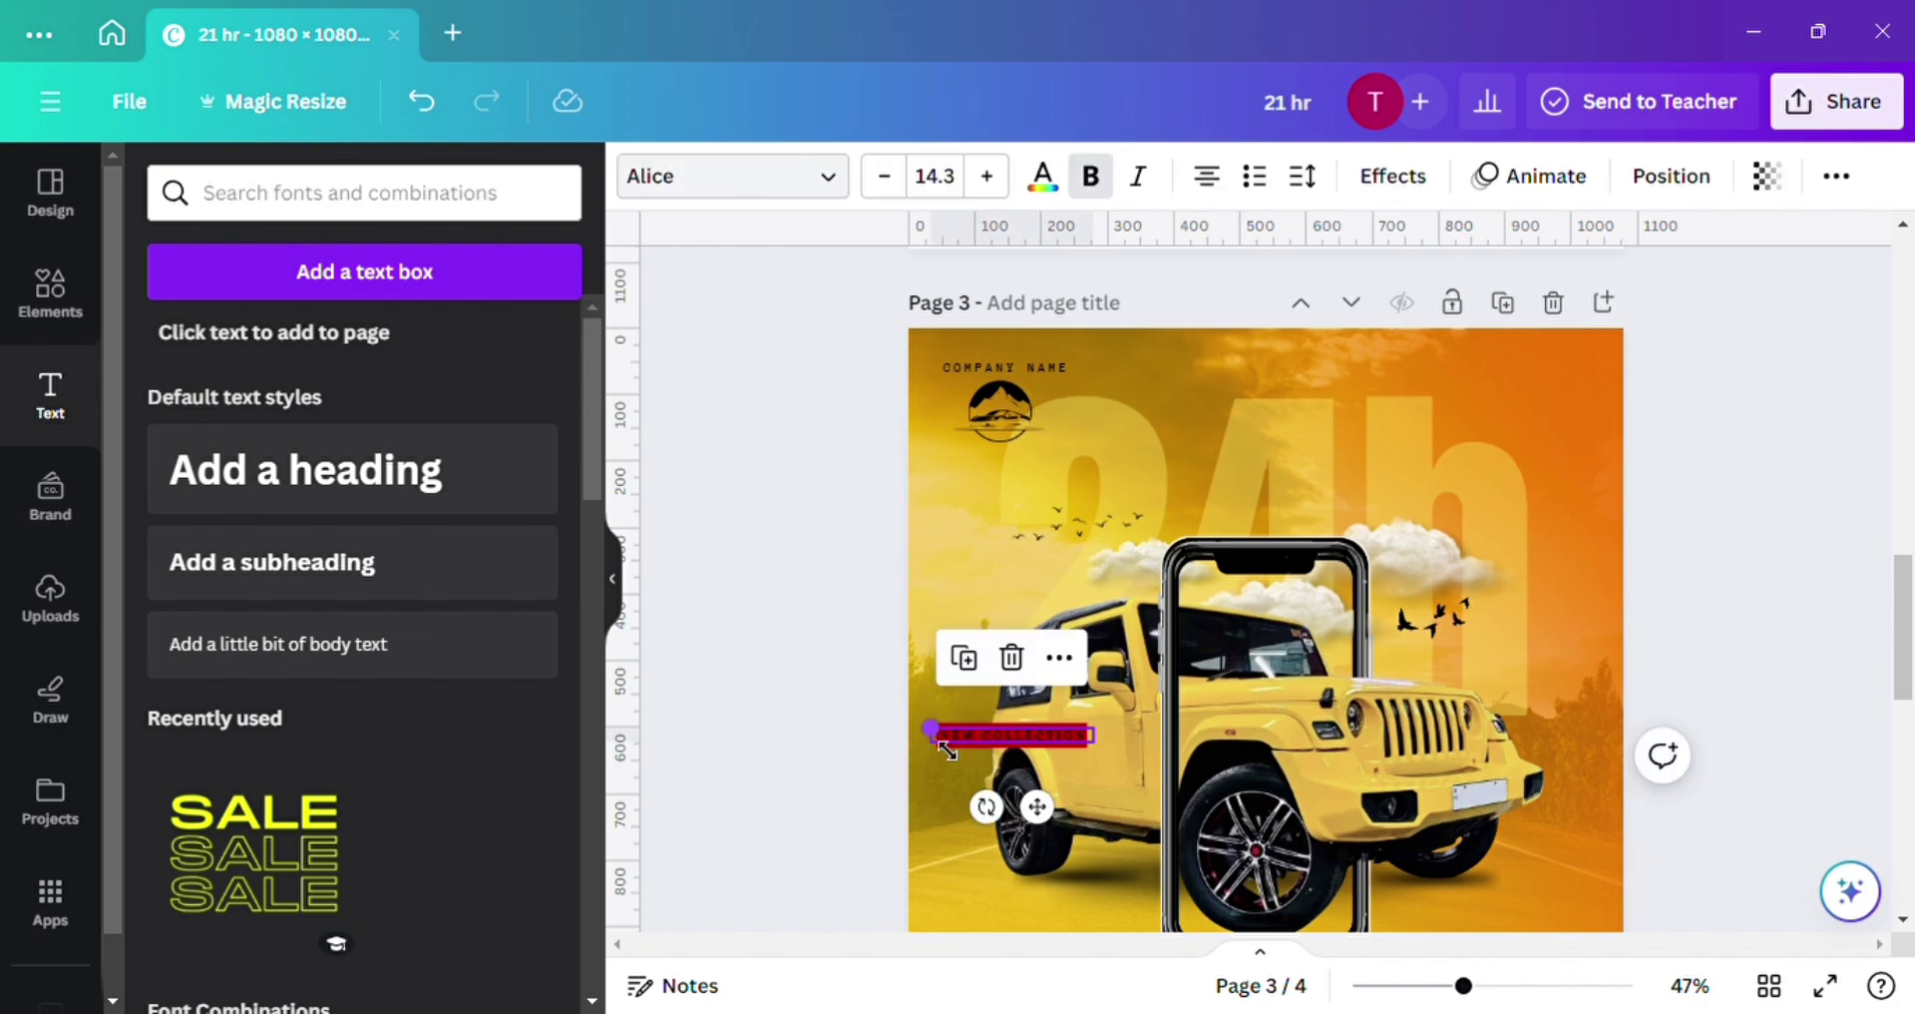
drag(1047, 807, 1051, 809)
Move the pointing hand graphic from page 2 to page 3, shrinking and tilting it at the right end of the red label.
scroll(1136, 395, up, 4)
click(1192, 567)
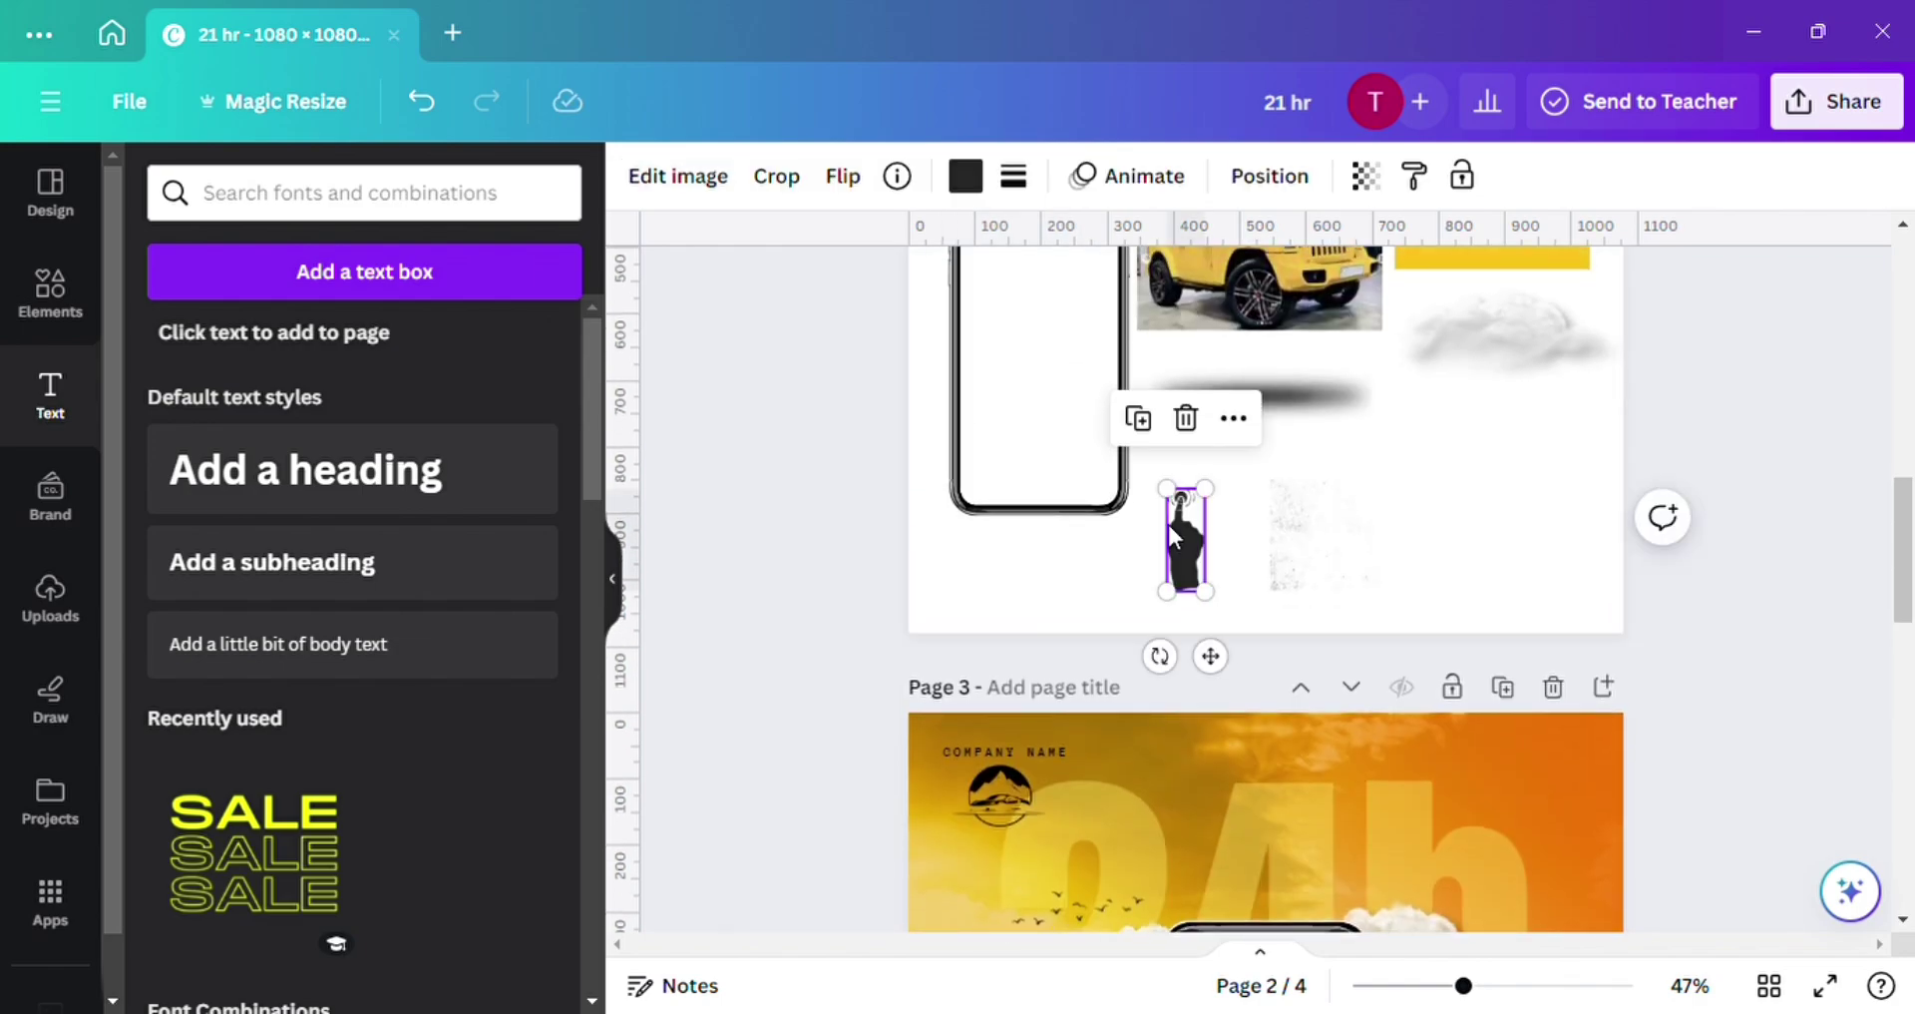
drag(1193, 568, 1177, 854)
scroll(1173, 838, down, 2)
drag(1163, 676, 1105, 864)
scroll(1107, 848, down, 3)
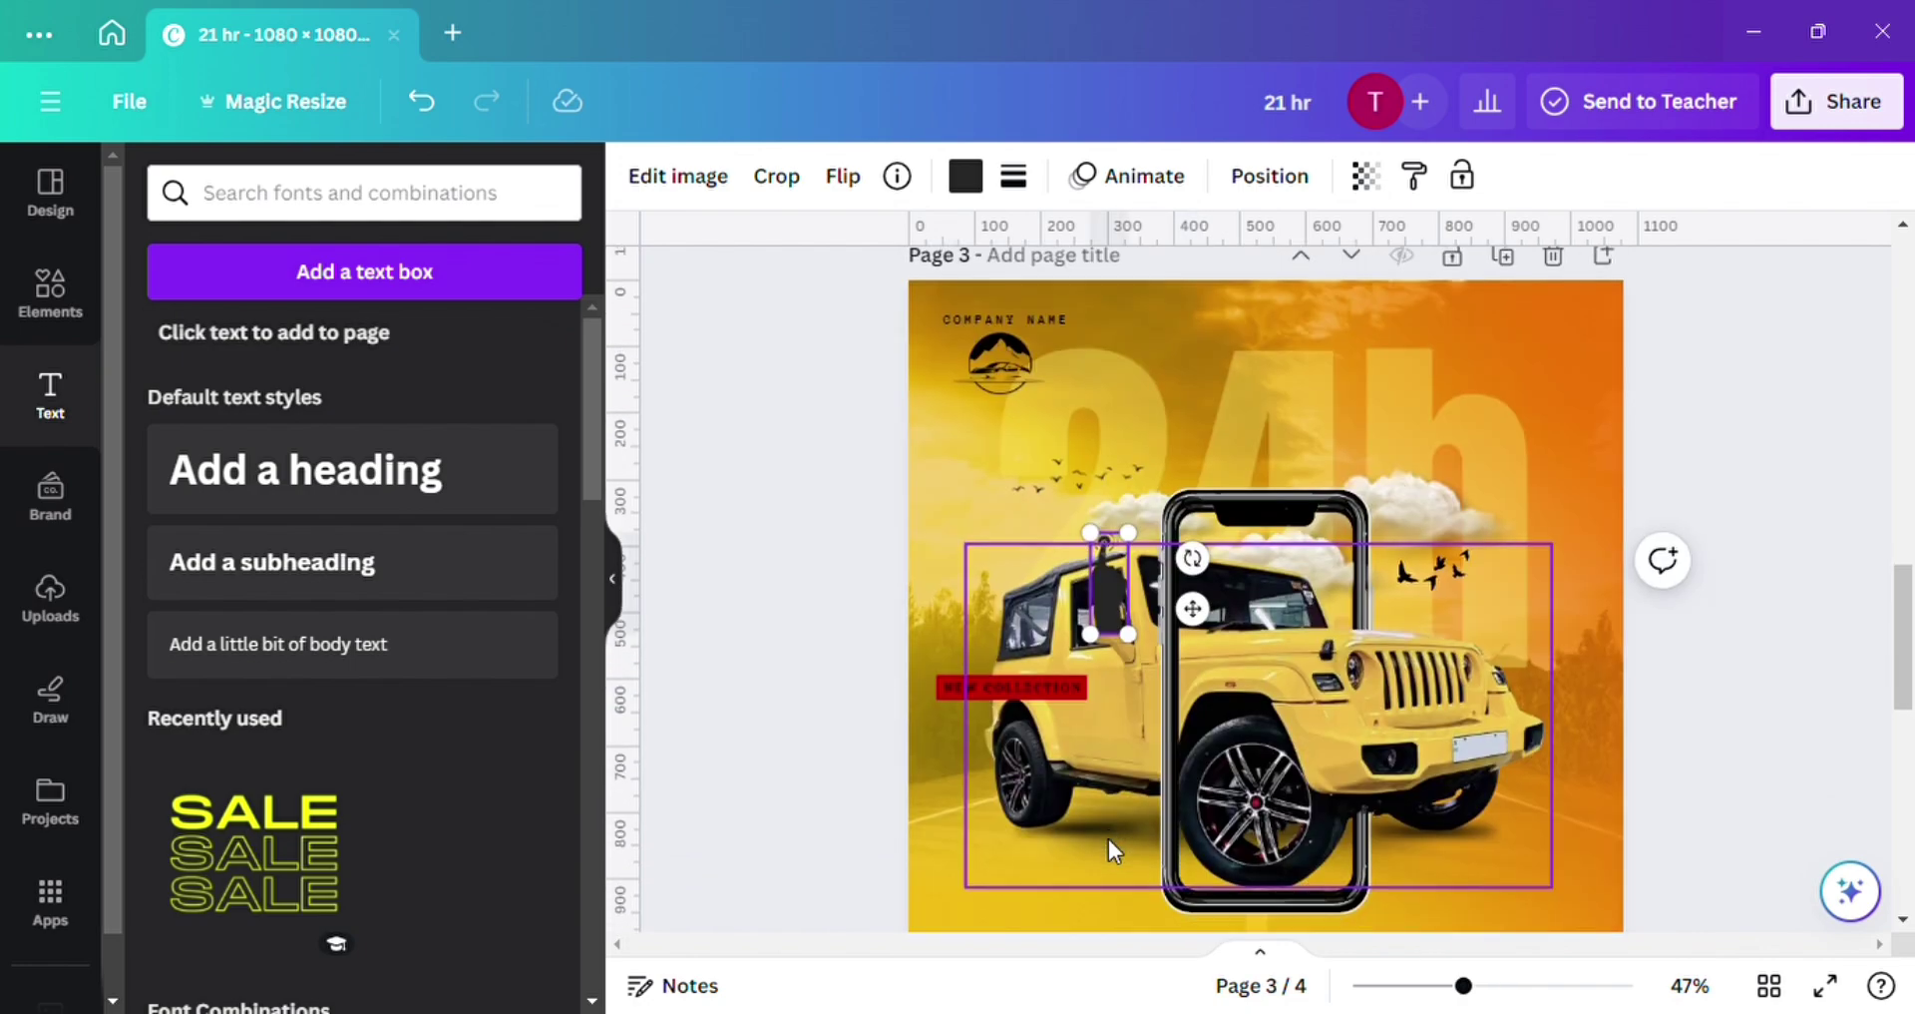
drag(1100, 536, 1142, 714)
Recolor the pointing hand white (#ffffff) and deselect it.
click(965, 175)
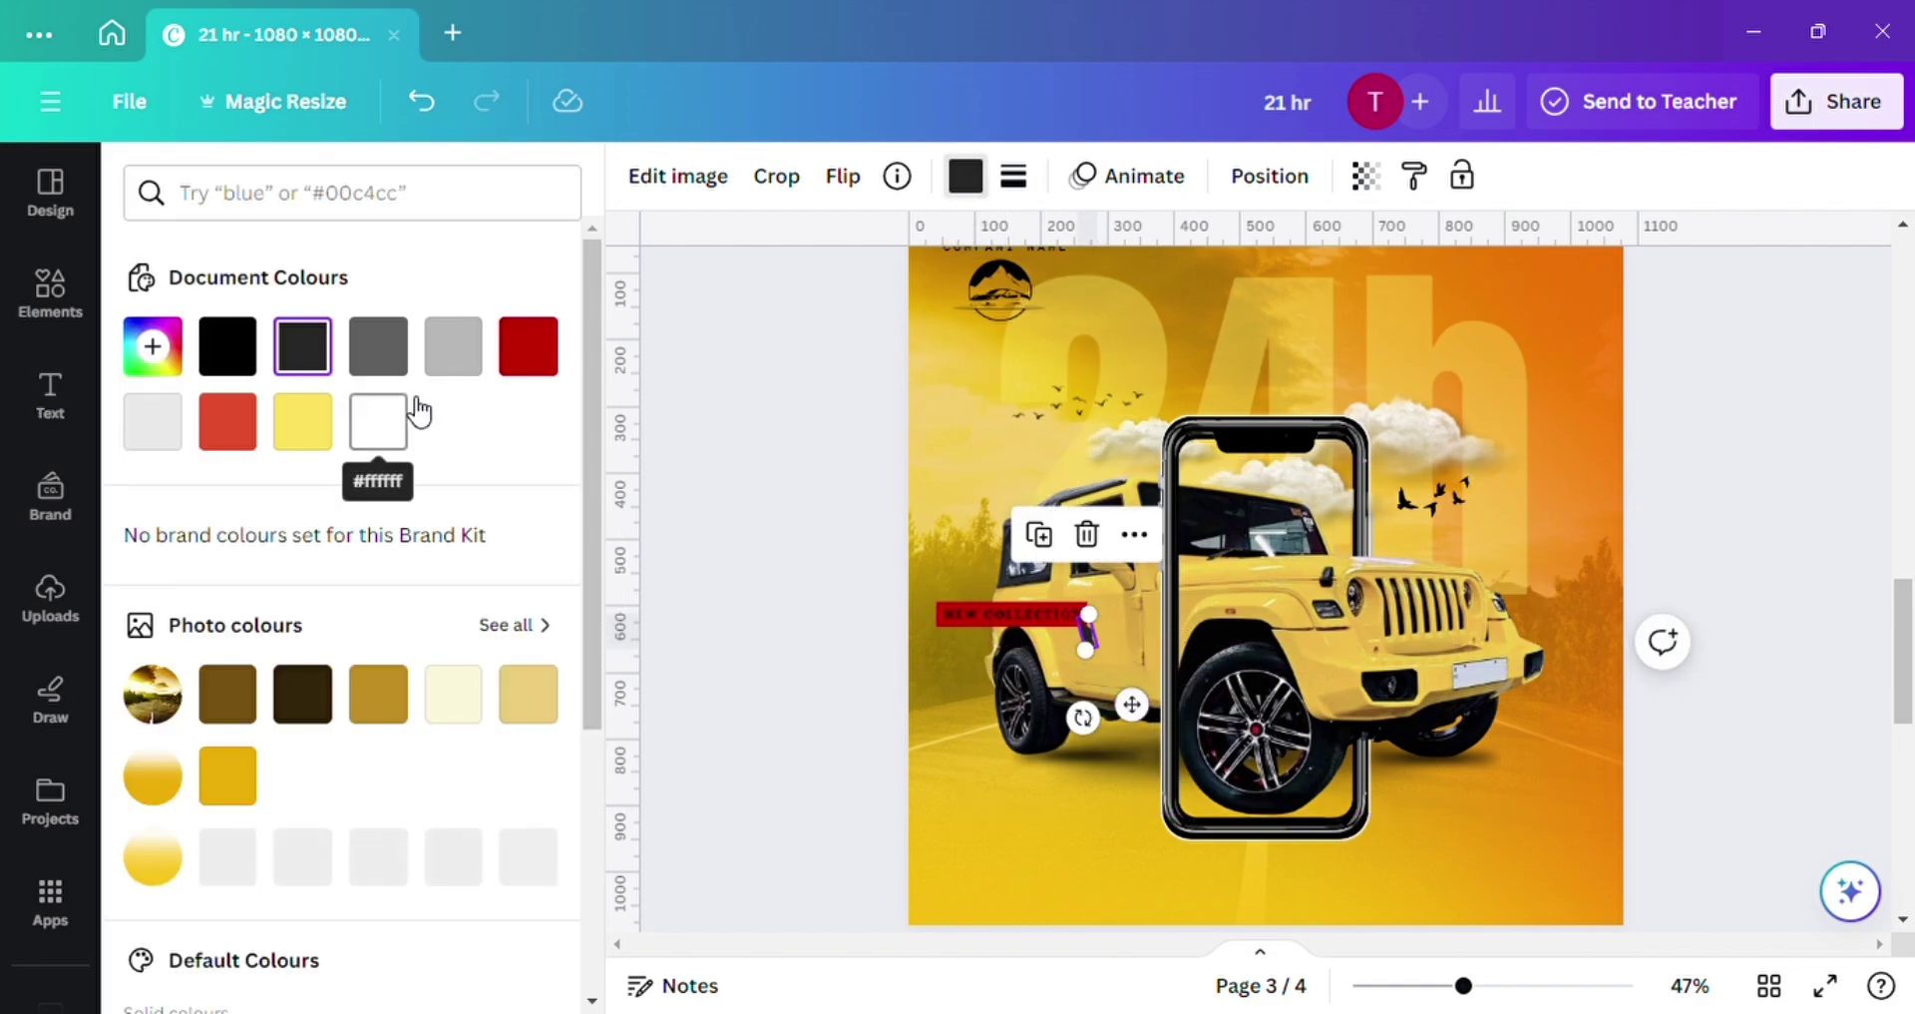
click(792, 451)
click(925, 475)
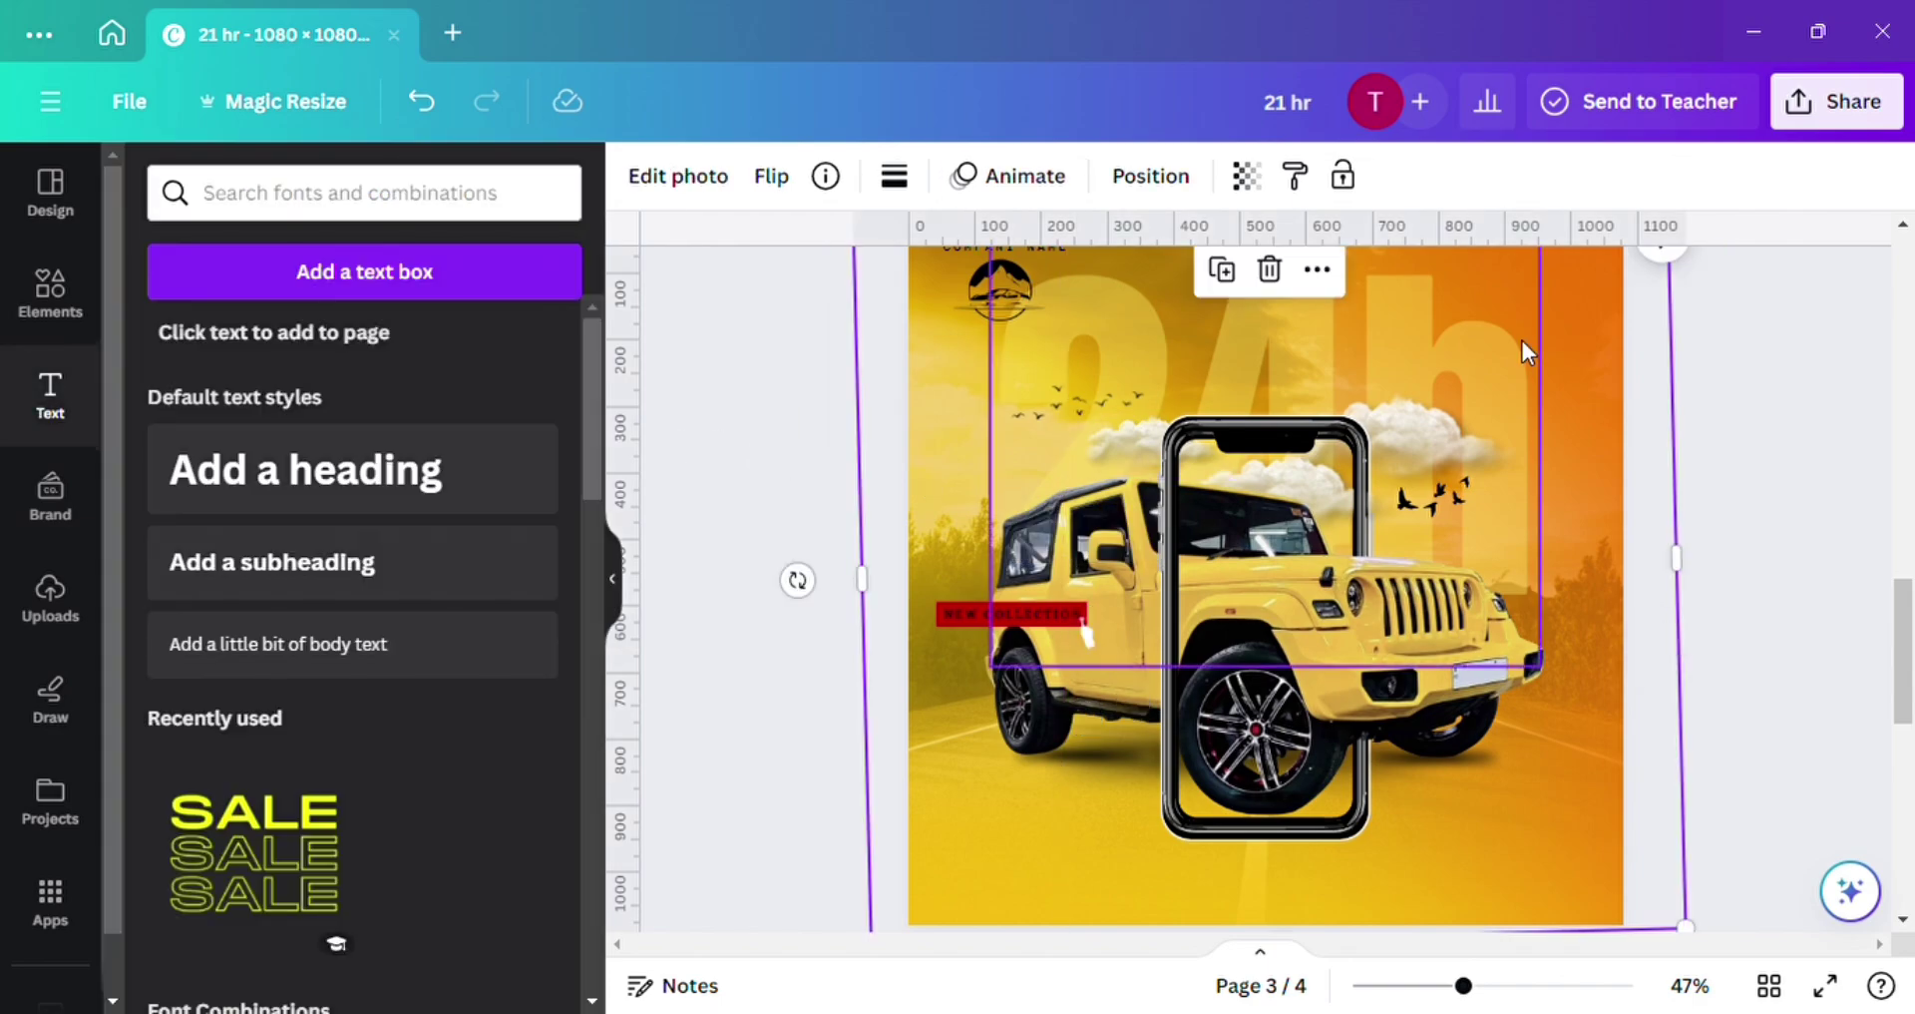
Add a square shape to page 3 and stretch it into a long, thin horizontal bar.
scroll(1522, 340, up, 3)
scroll(1522, 339, up, 2)
scroll(1522, 344, down, 5)
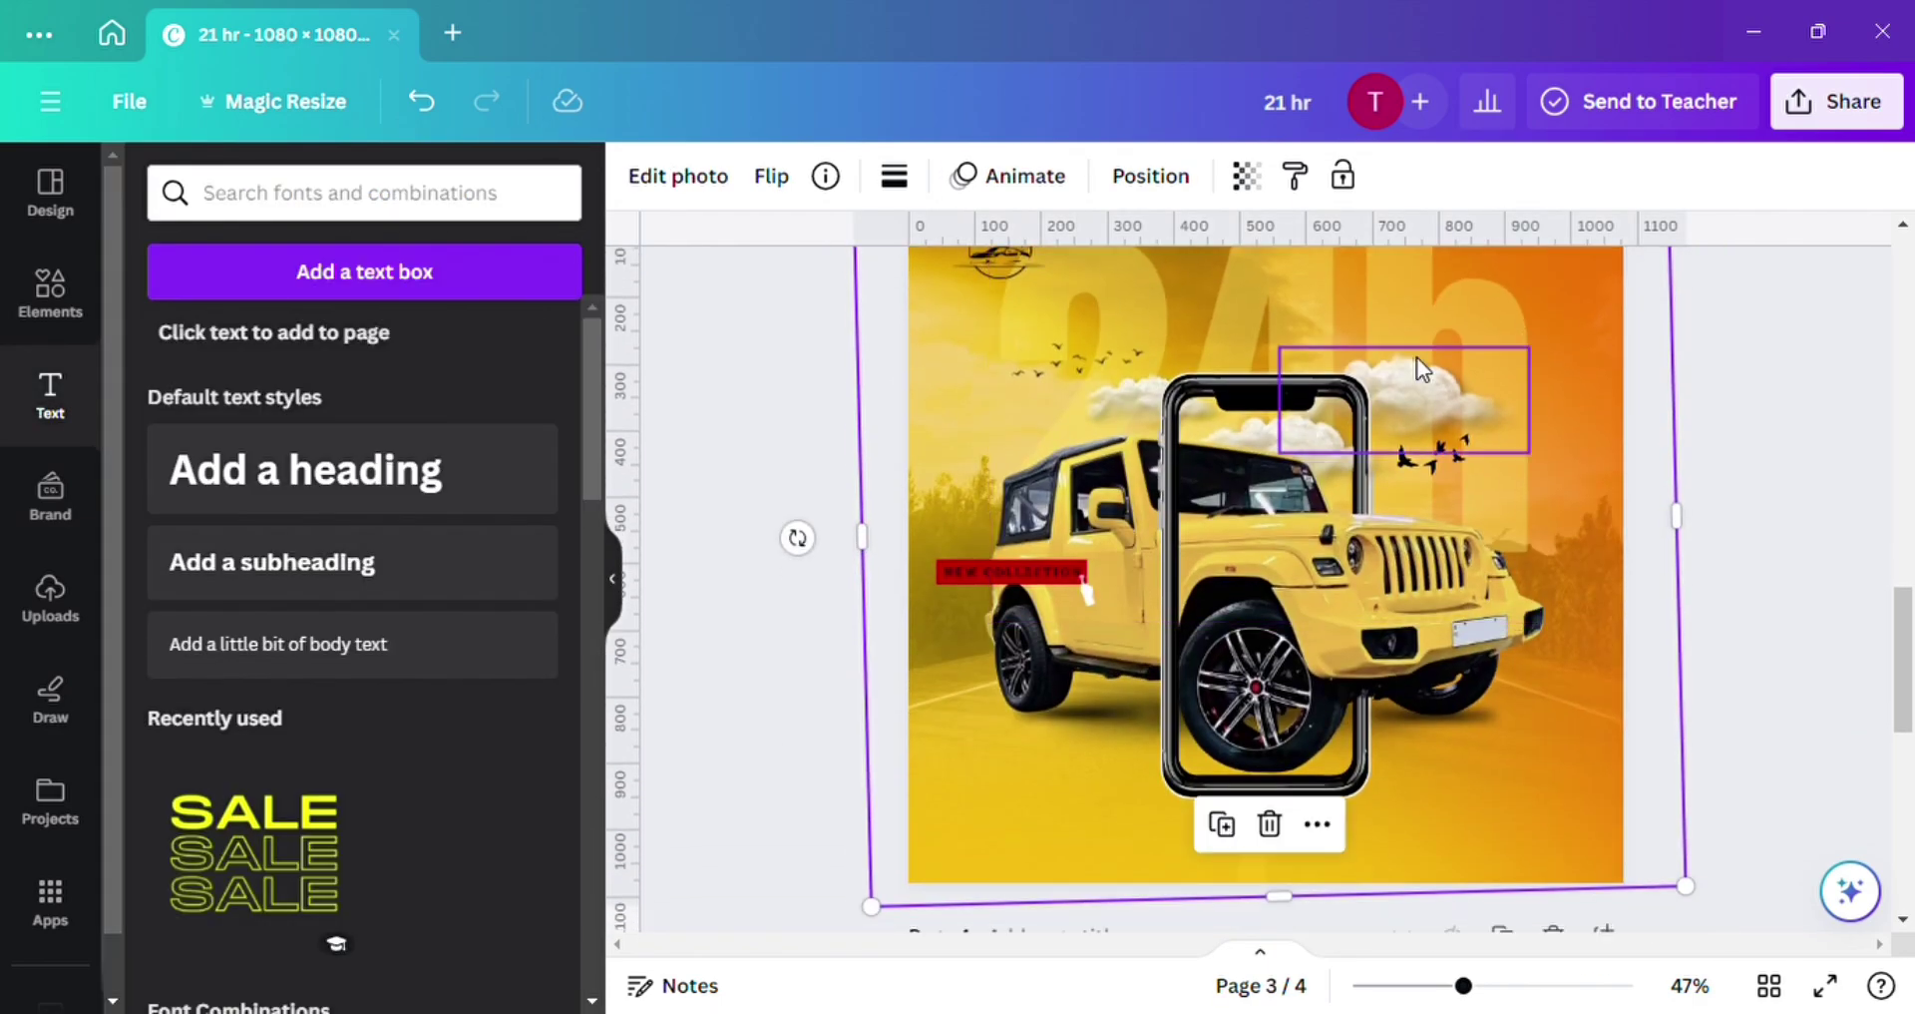
click(55, 293)
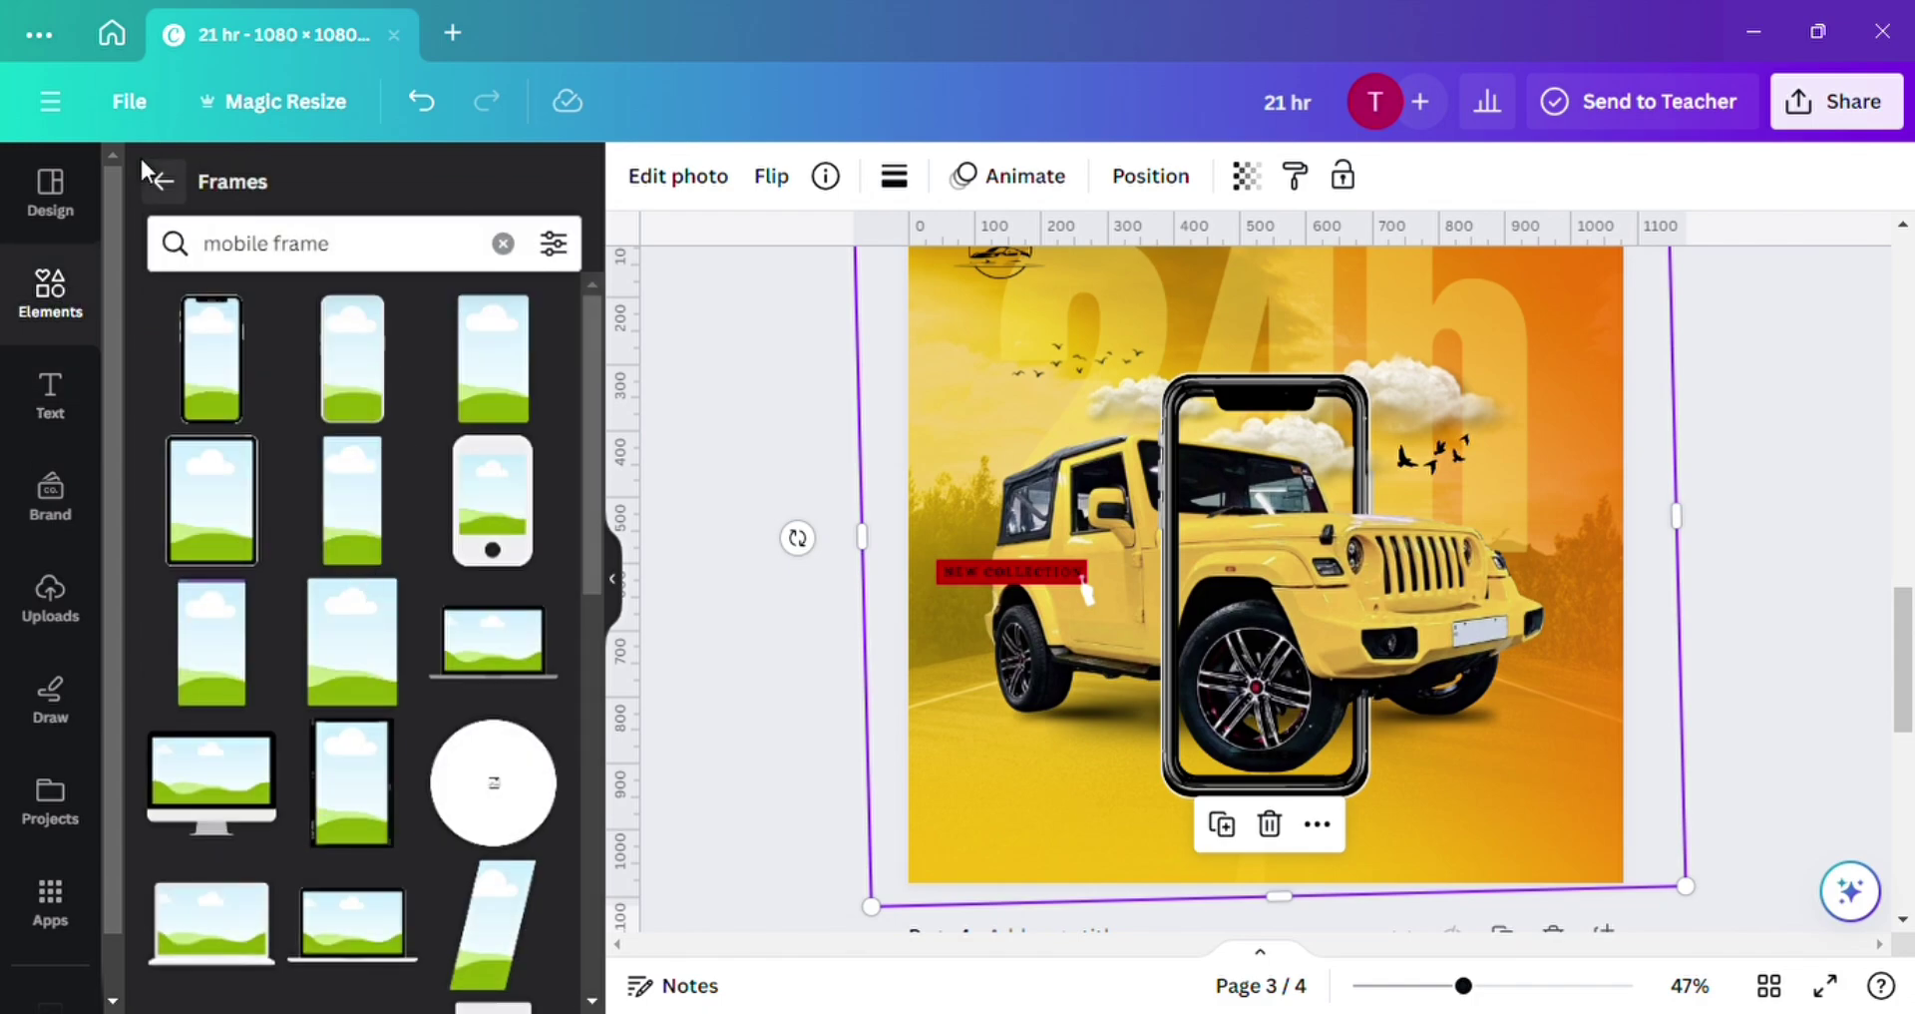
click(165, 182)
click(442, 468)
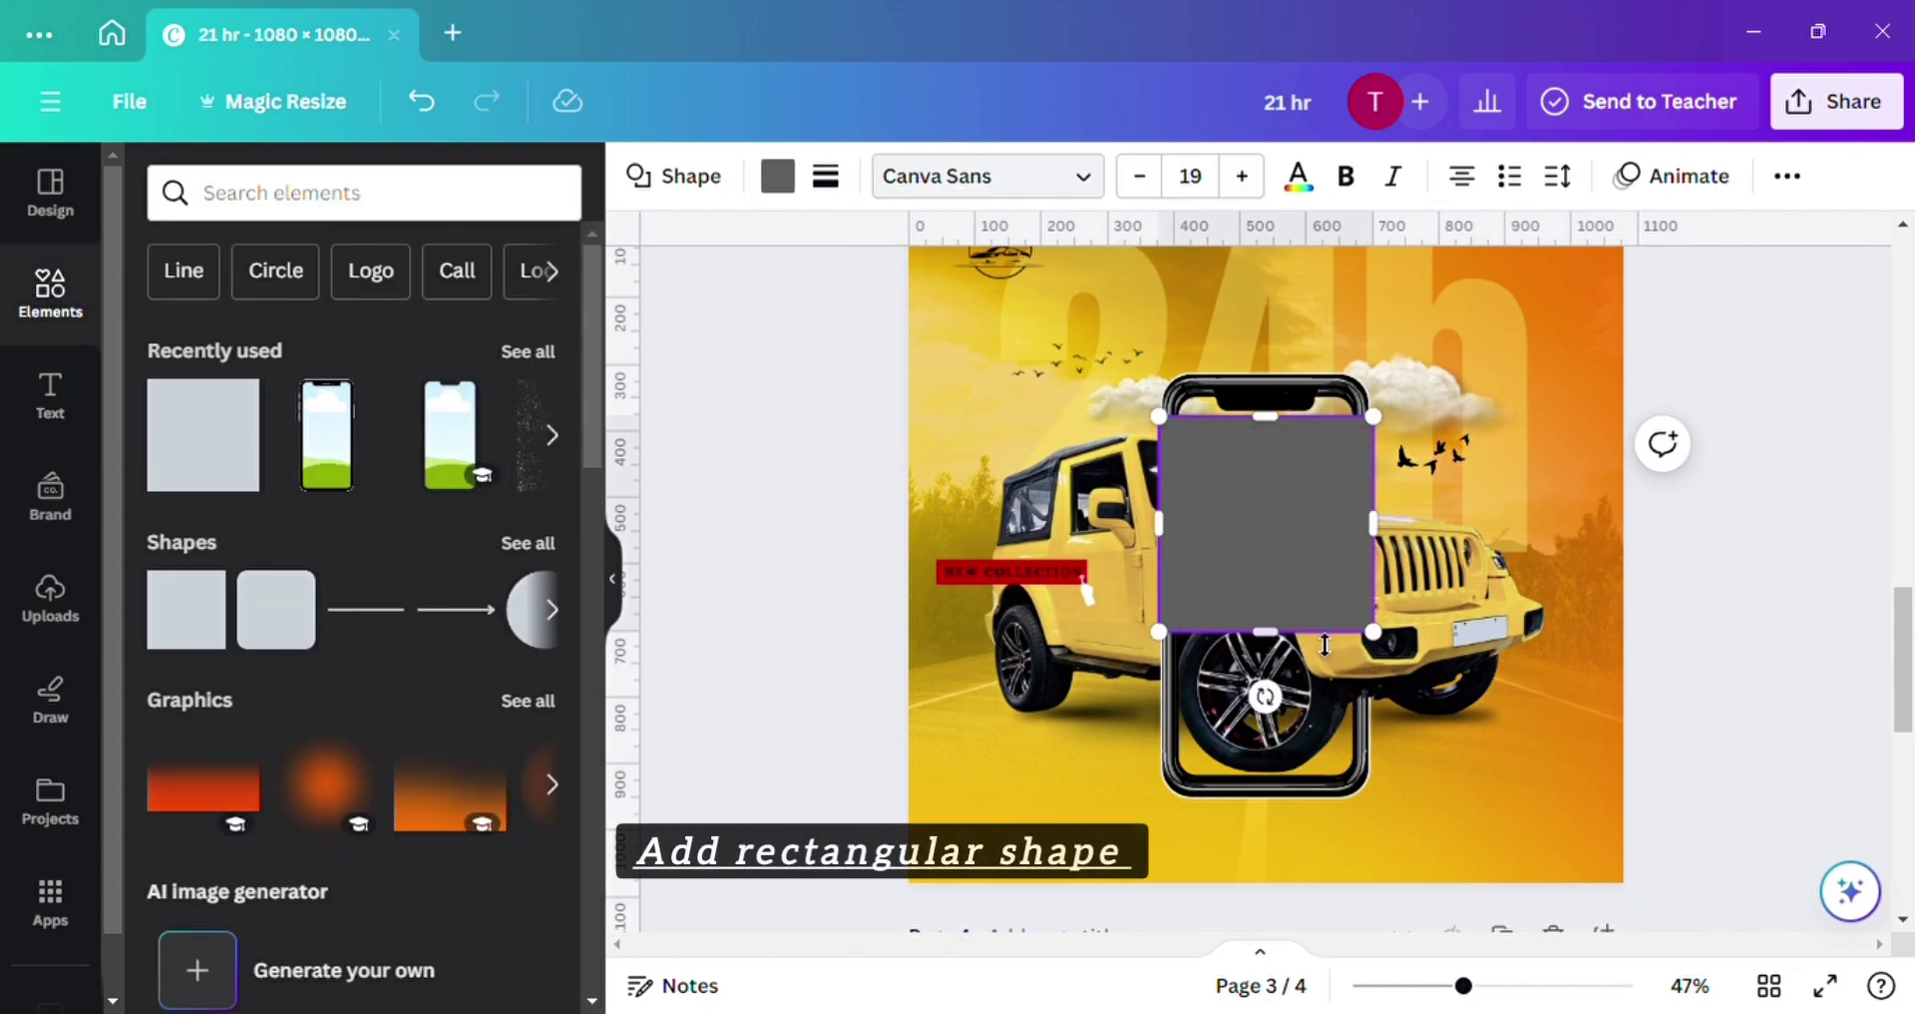
drag(1267, 632, 1311, 363)
drag(1296, 427, 1295, 451)
drag(1137, 476, 644, 469)
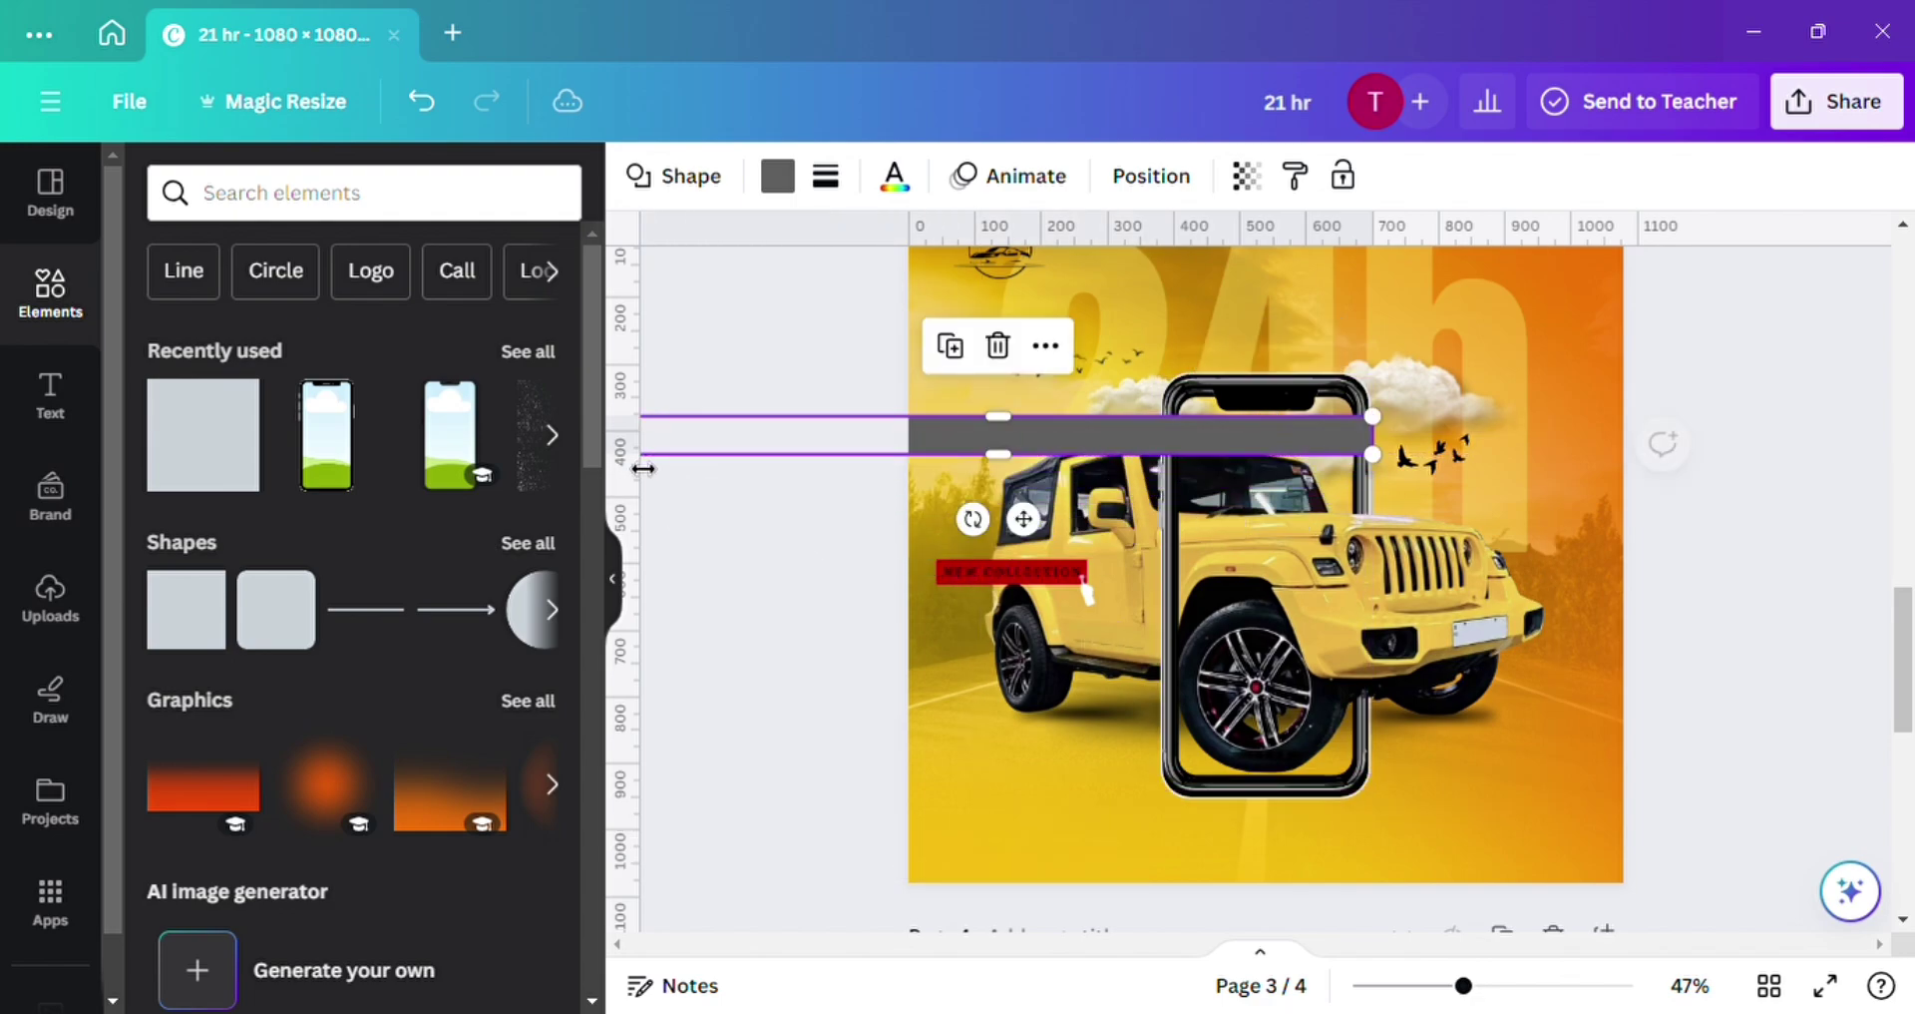
Place the bar across the full width near the poster's bottom edge, size it to about 1,133 × 43 and fill it black.
drag(1024, 519, 1289, 838)
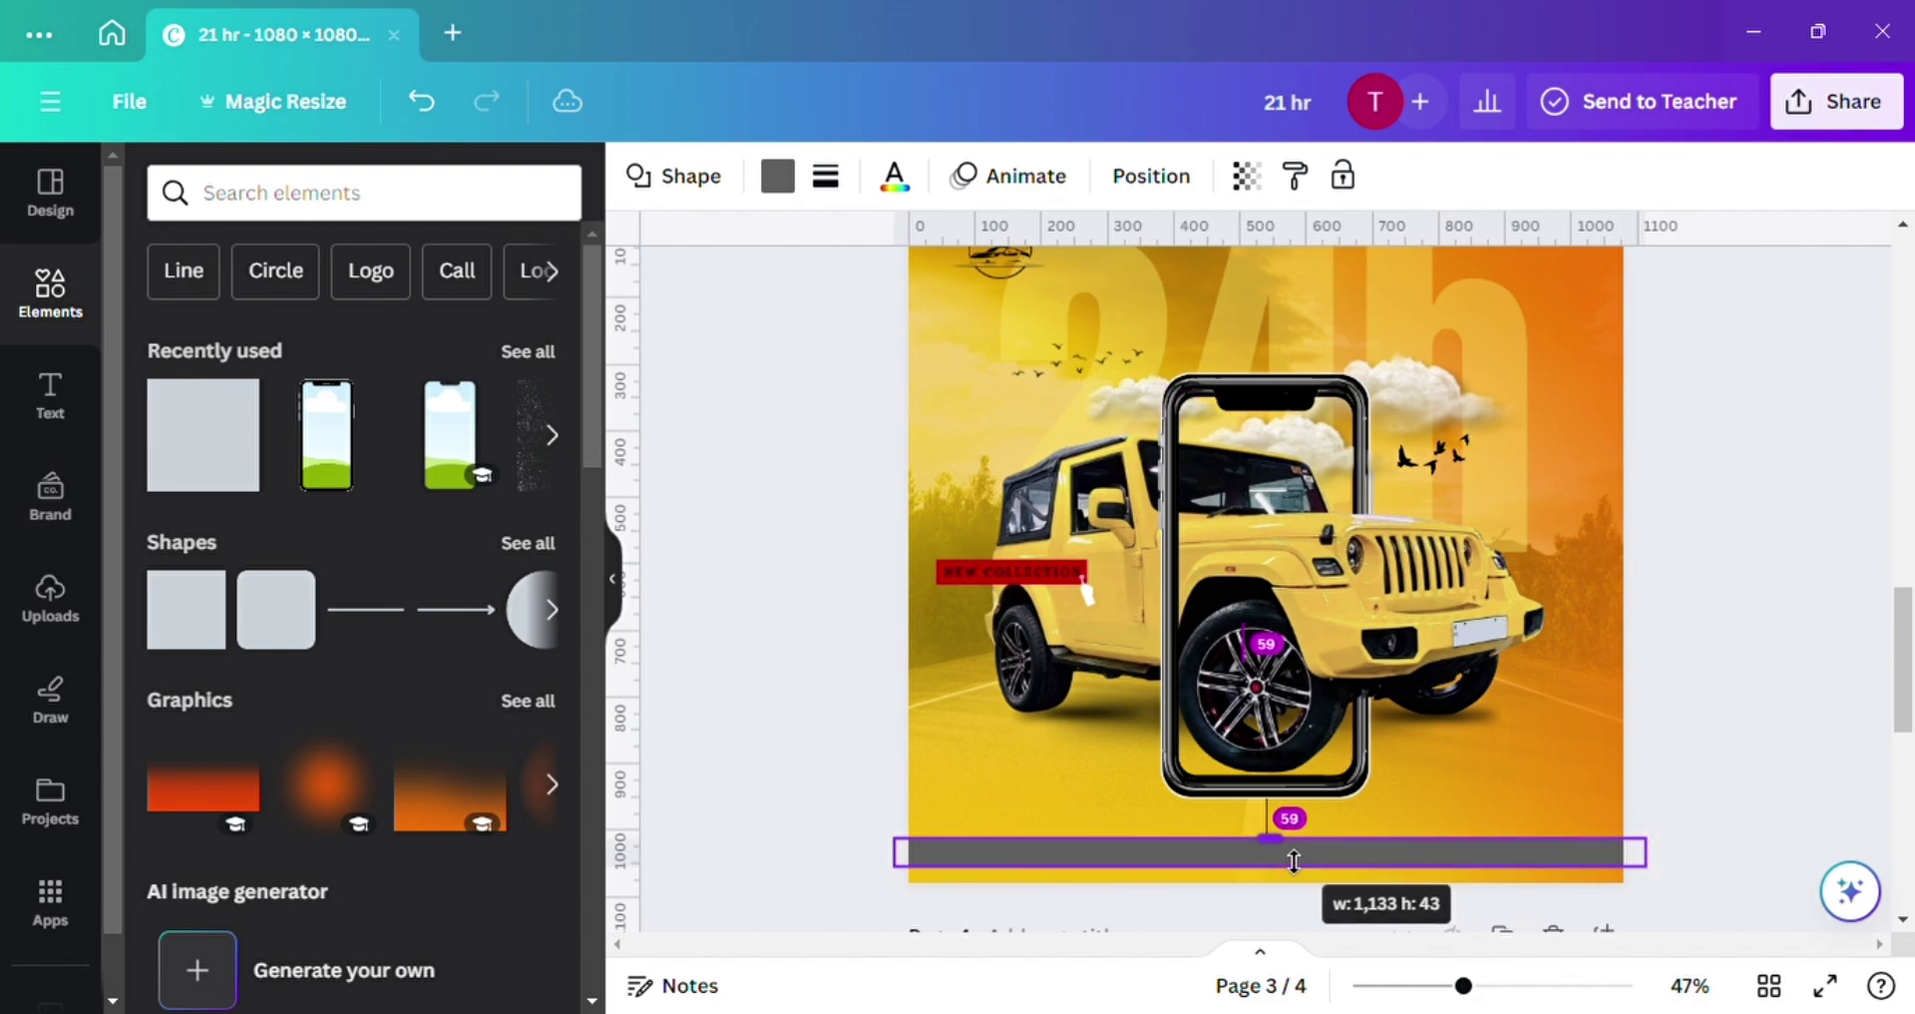
click(783, 178)
click(299, 344)
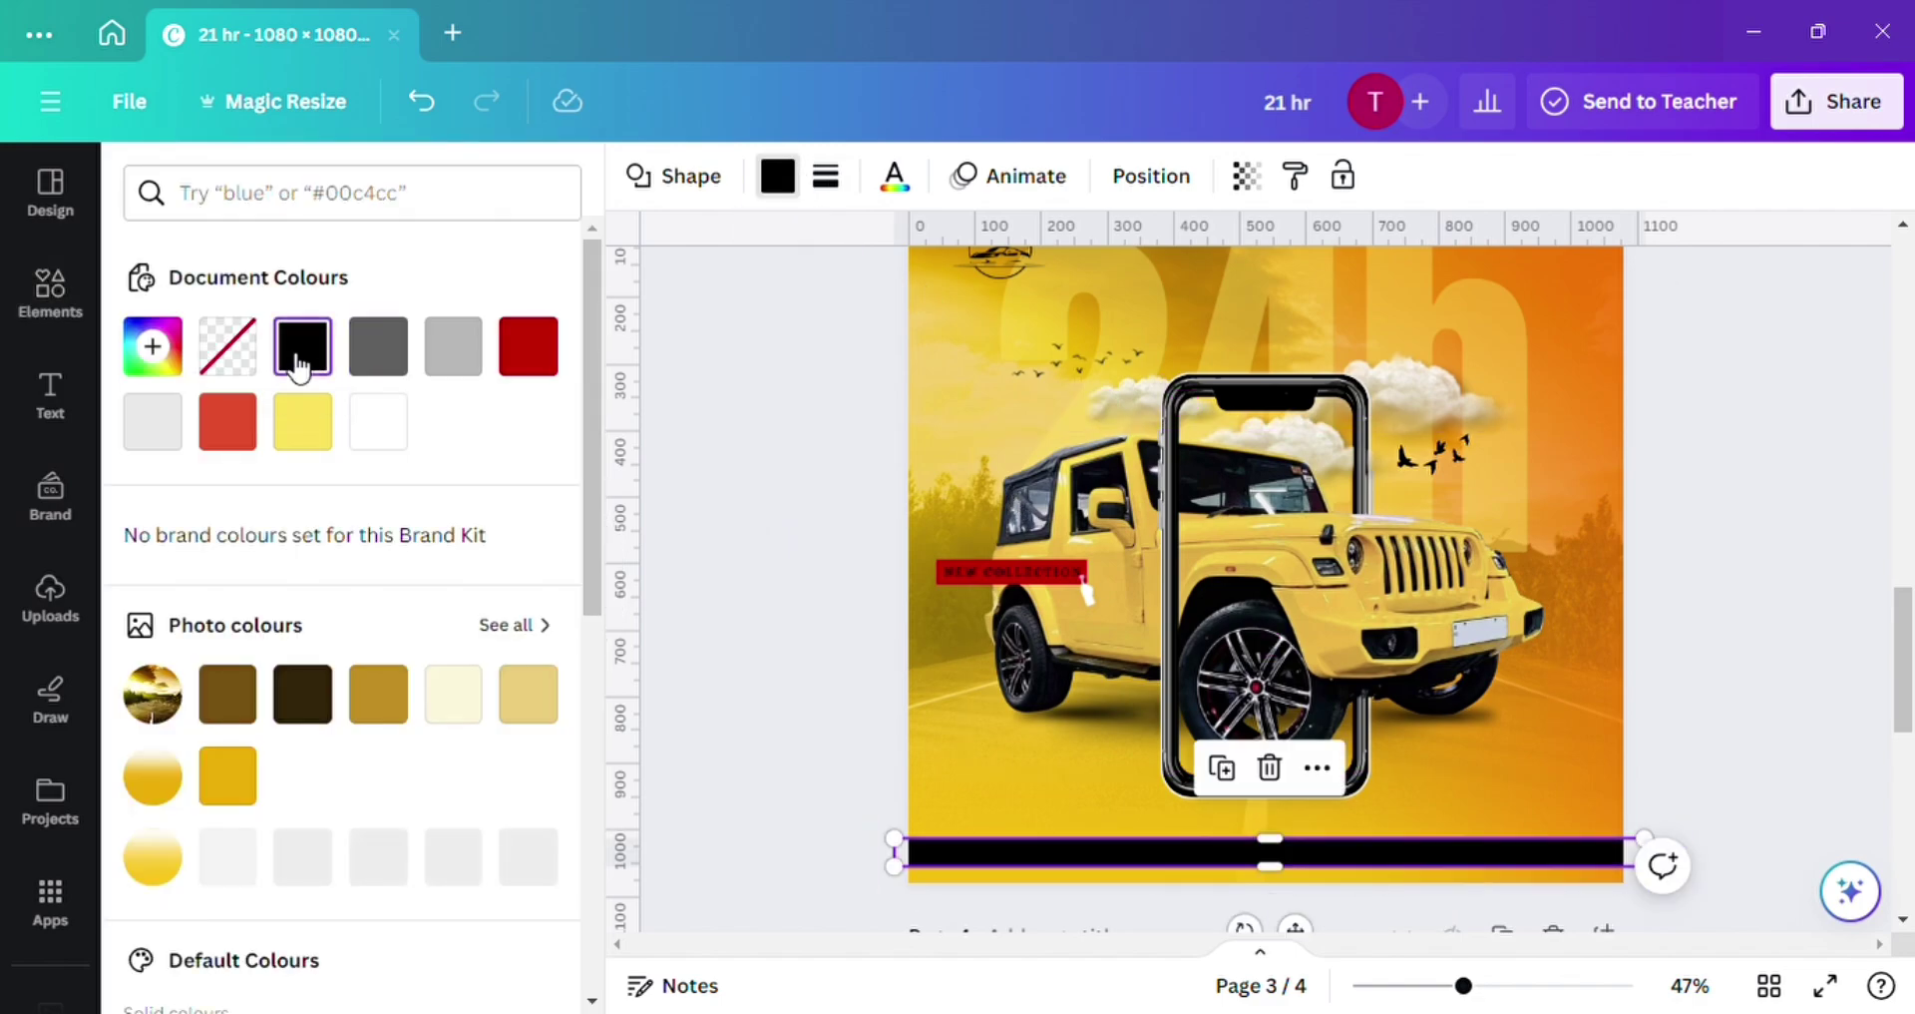
scroll(1530, 459, up, 5)
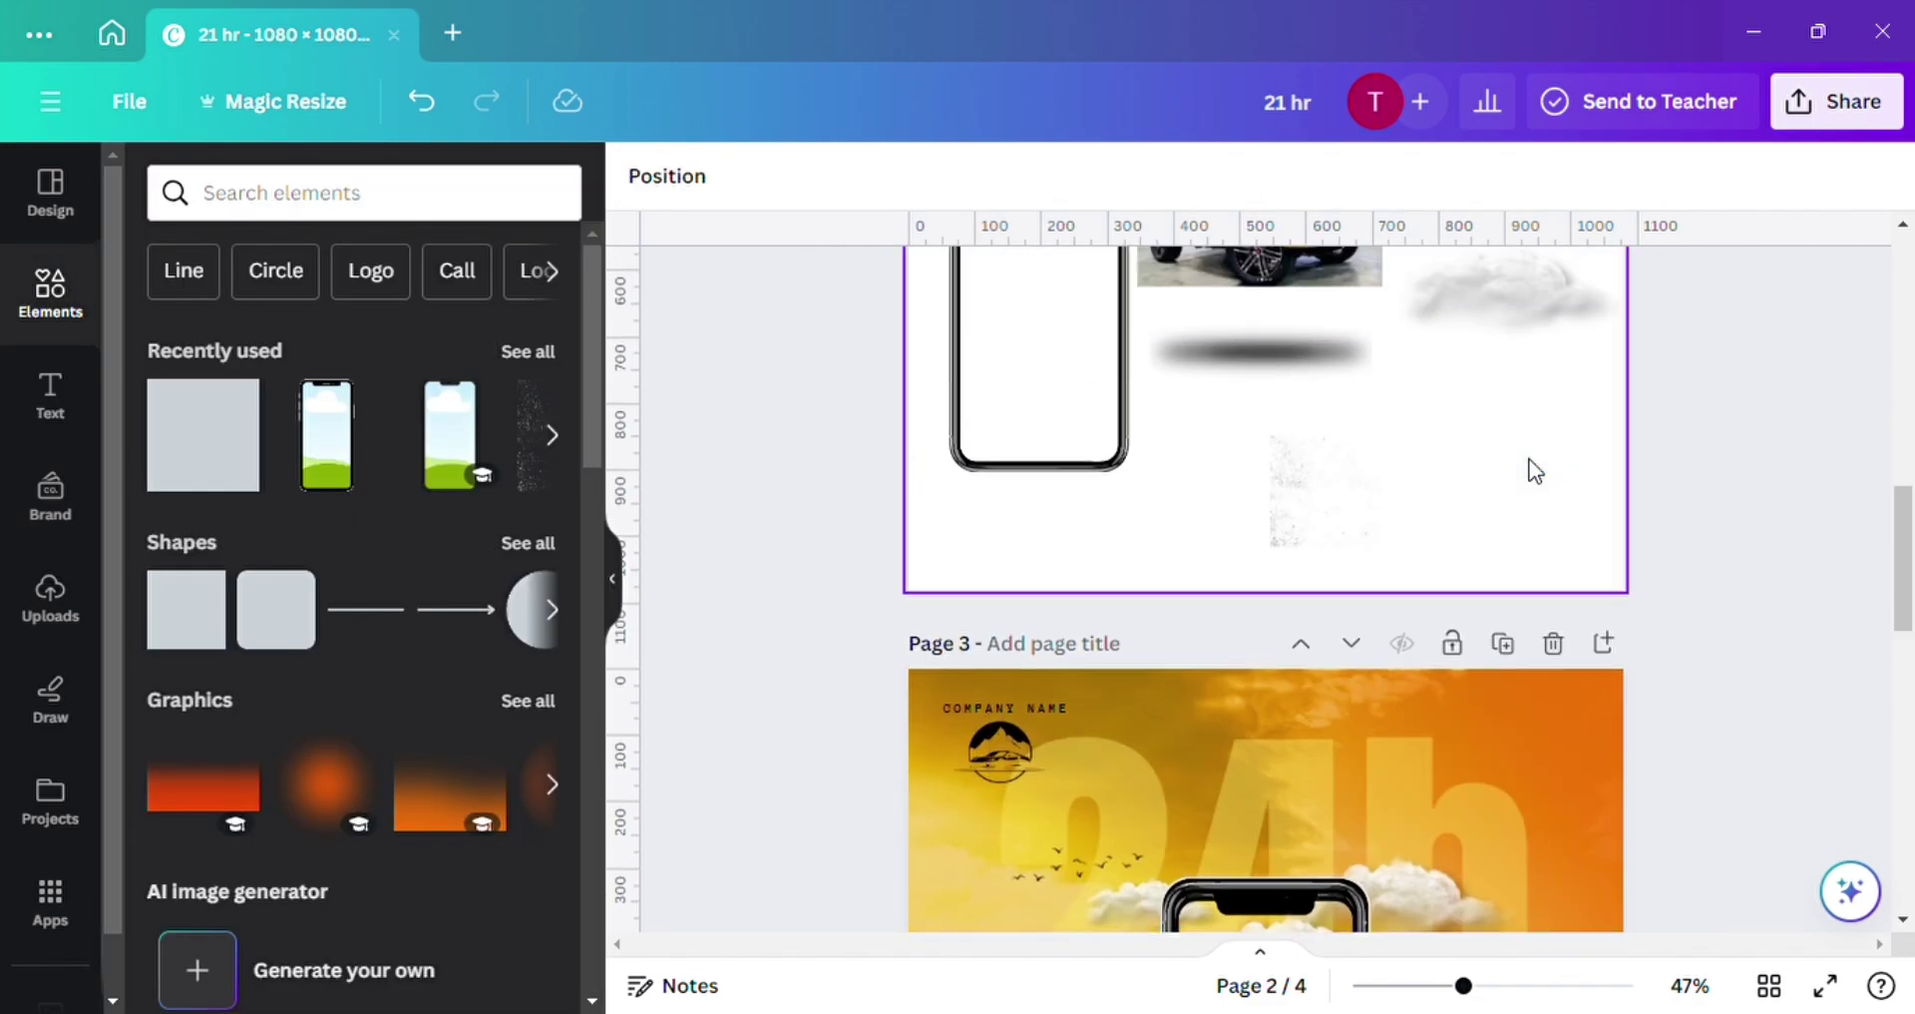
click(1253, 359)
scroll(1255, 359, up, 1)
scroll(1257, 361, down, 5)
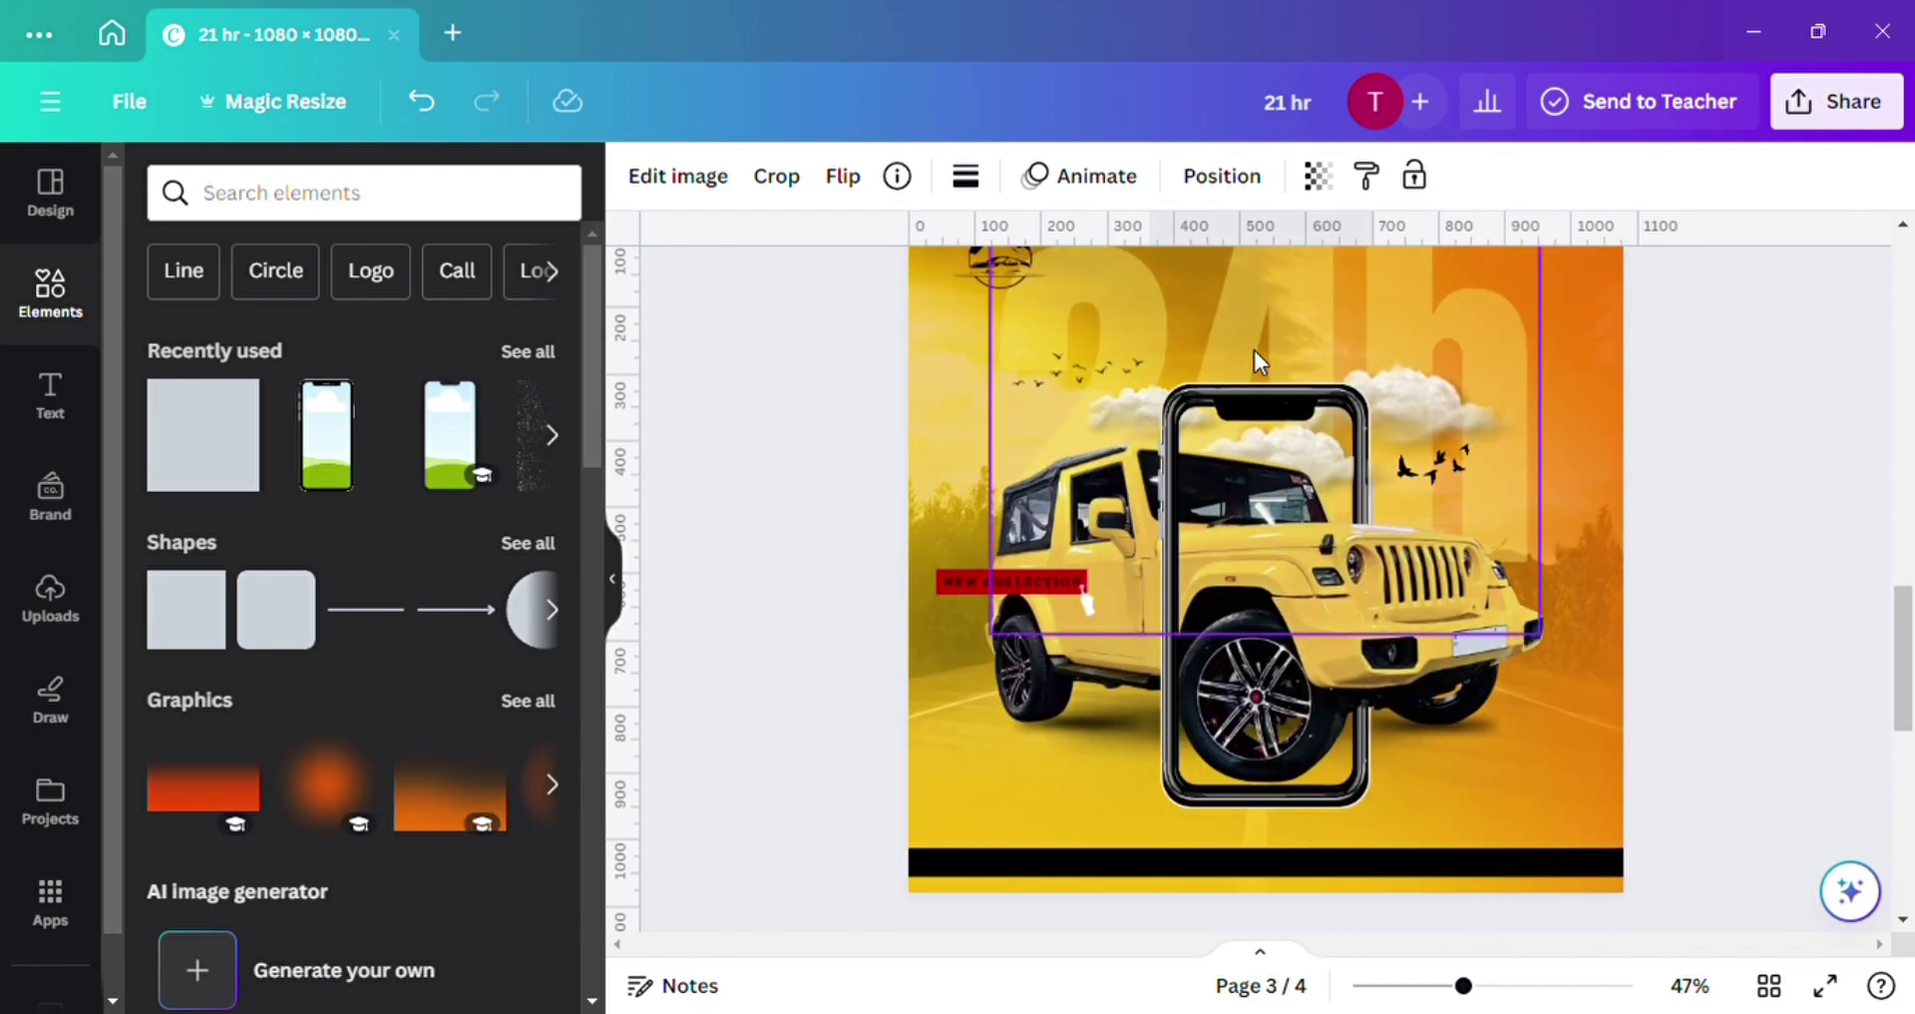
scroll(1257, 362, up, 3)
scroll(1251, 267, up, 1)
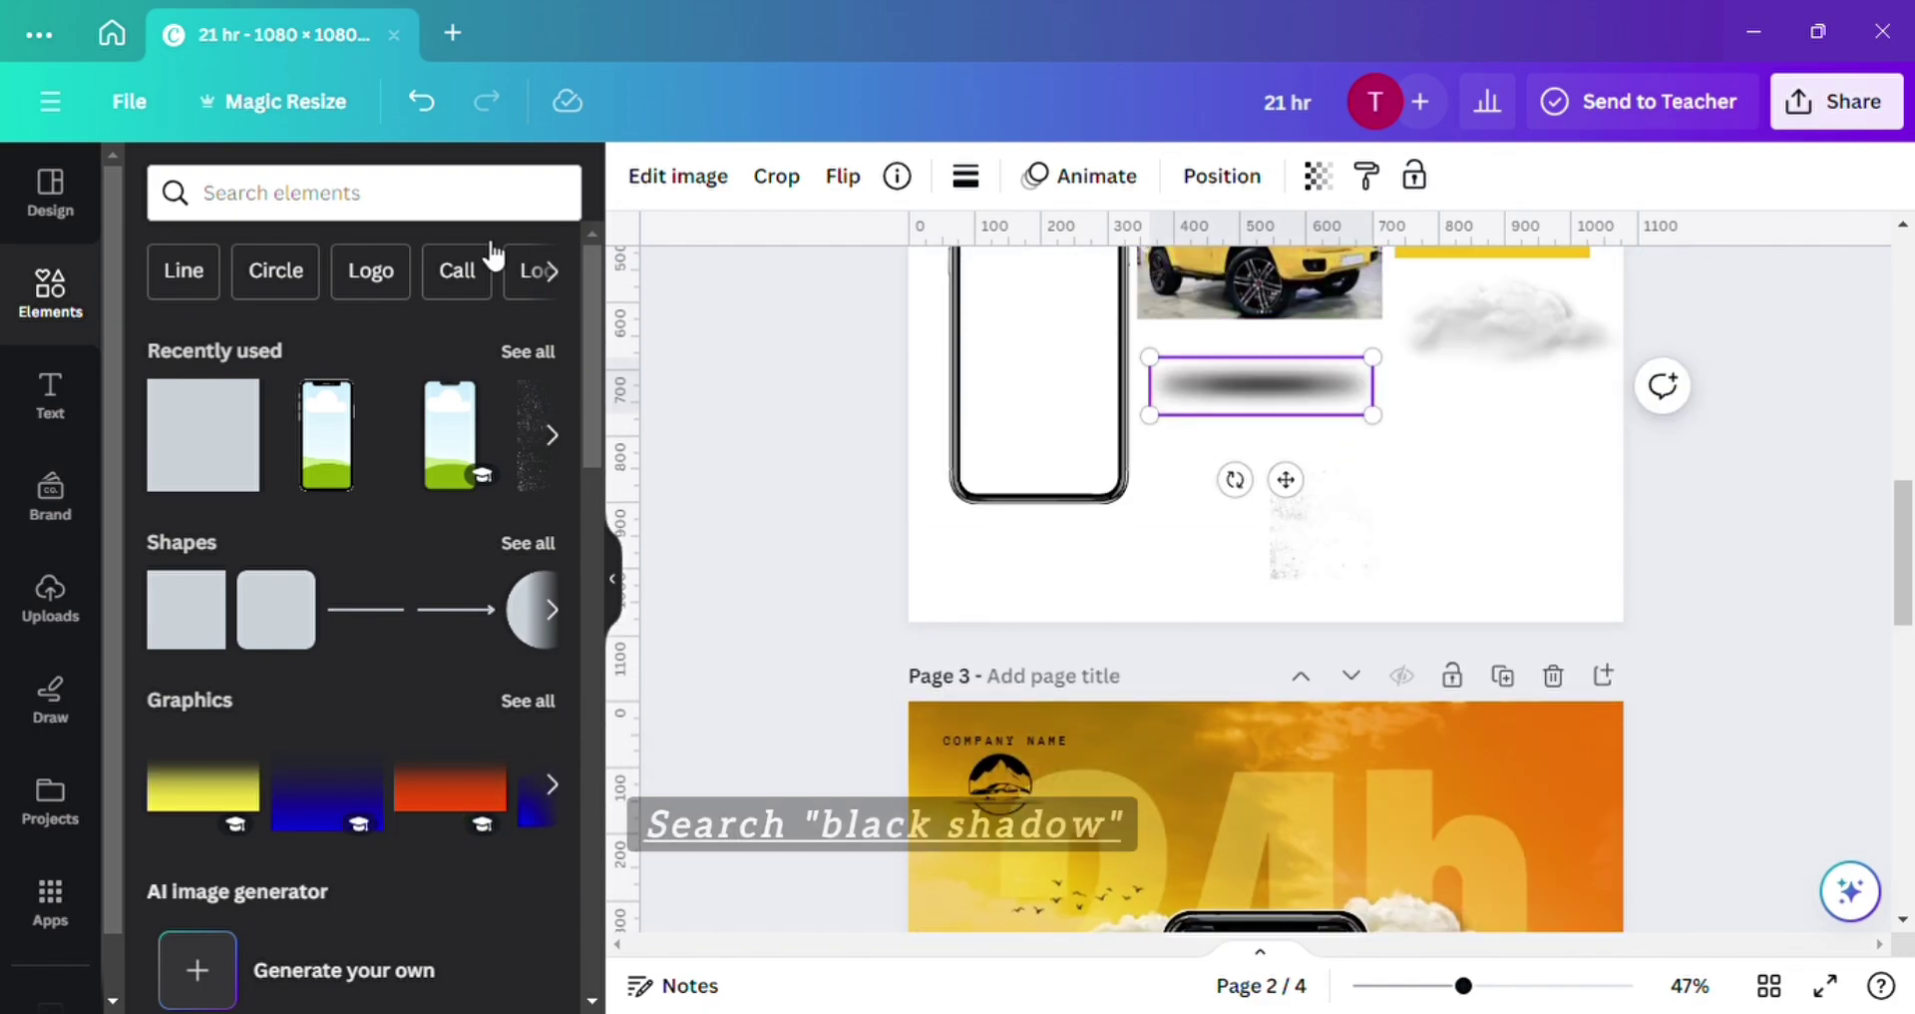
Search the elements for "Black shadow", add a thin shadow graphic to page 3, and shrink and position it under the car's front wheel.
click(245, 205)
text(s)
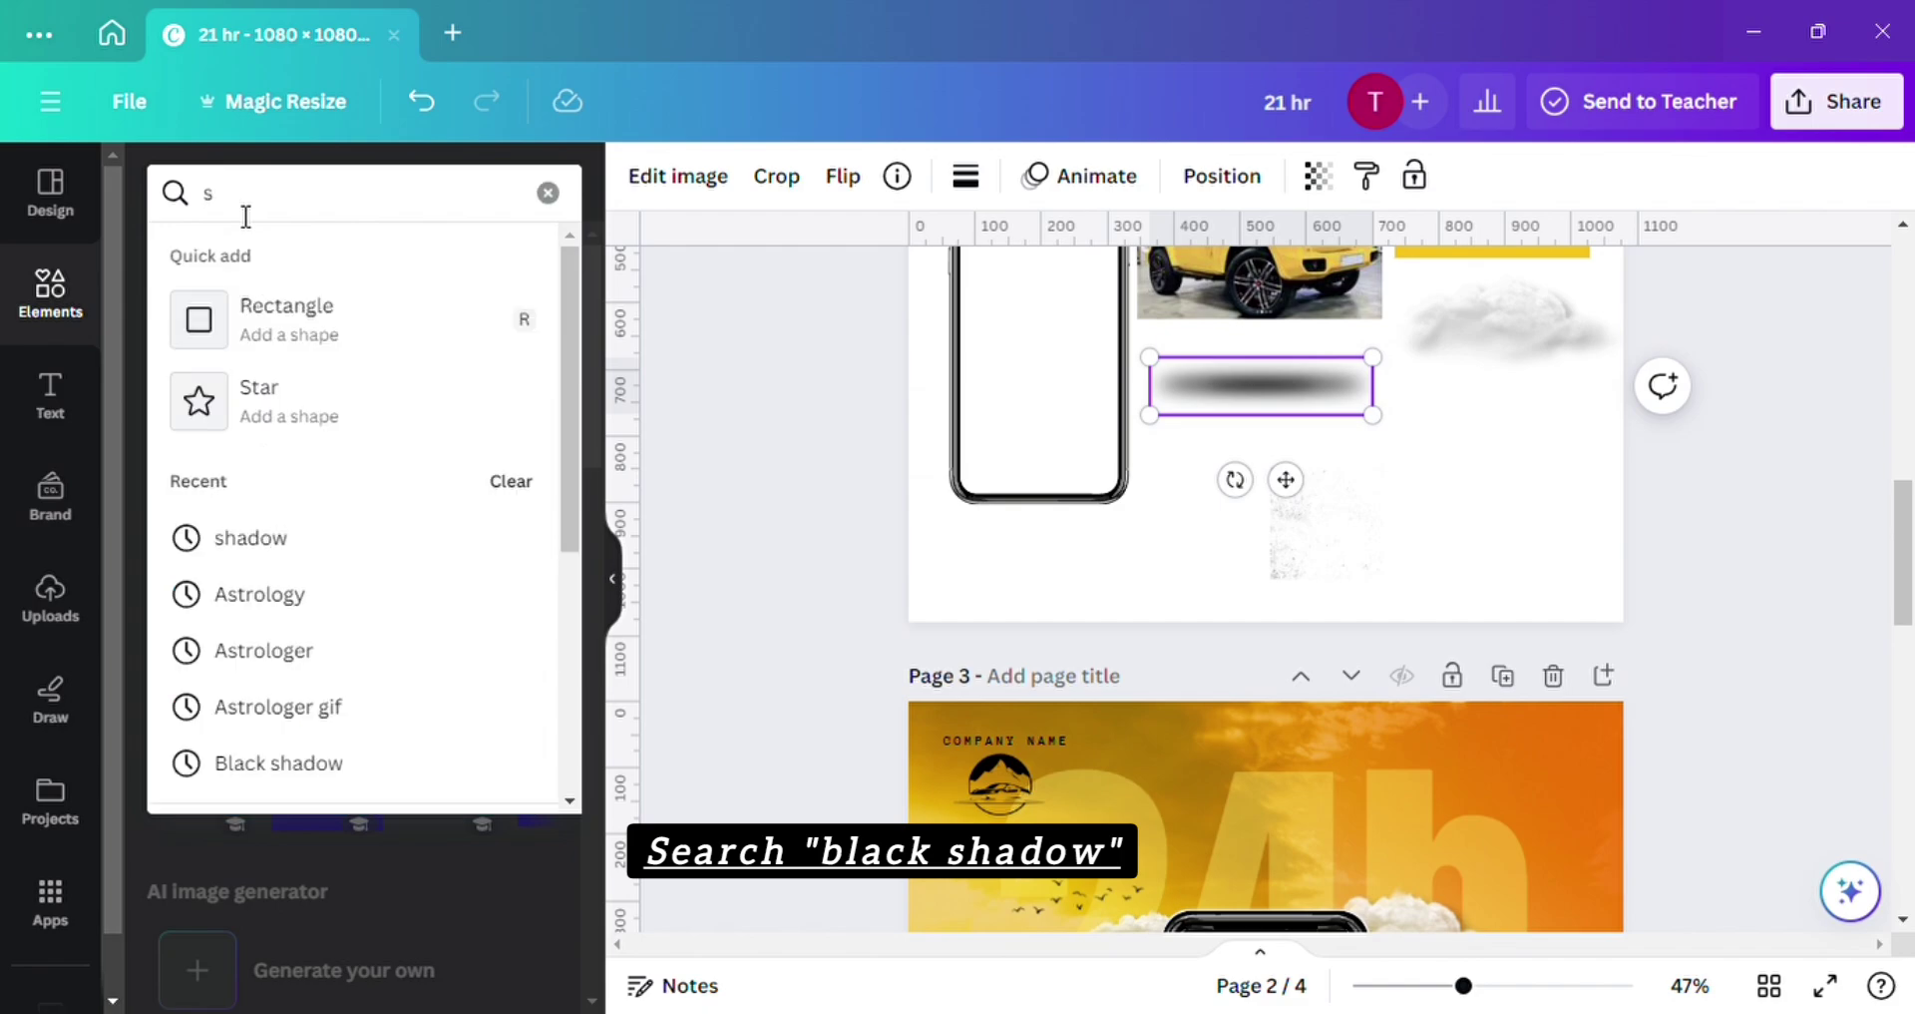
click(349, 765)
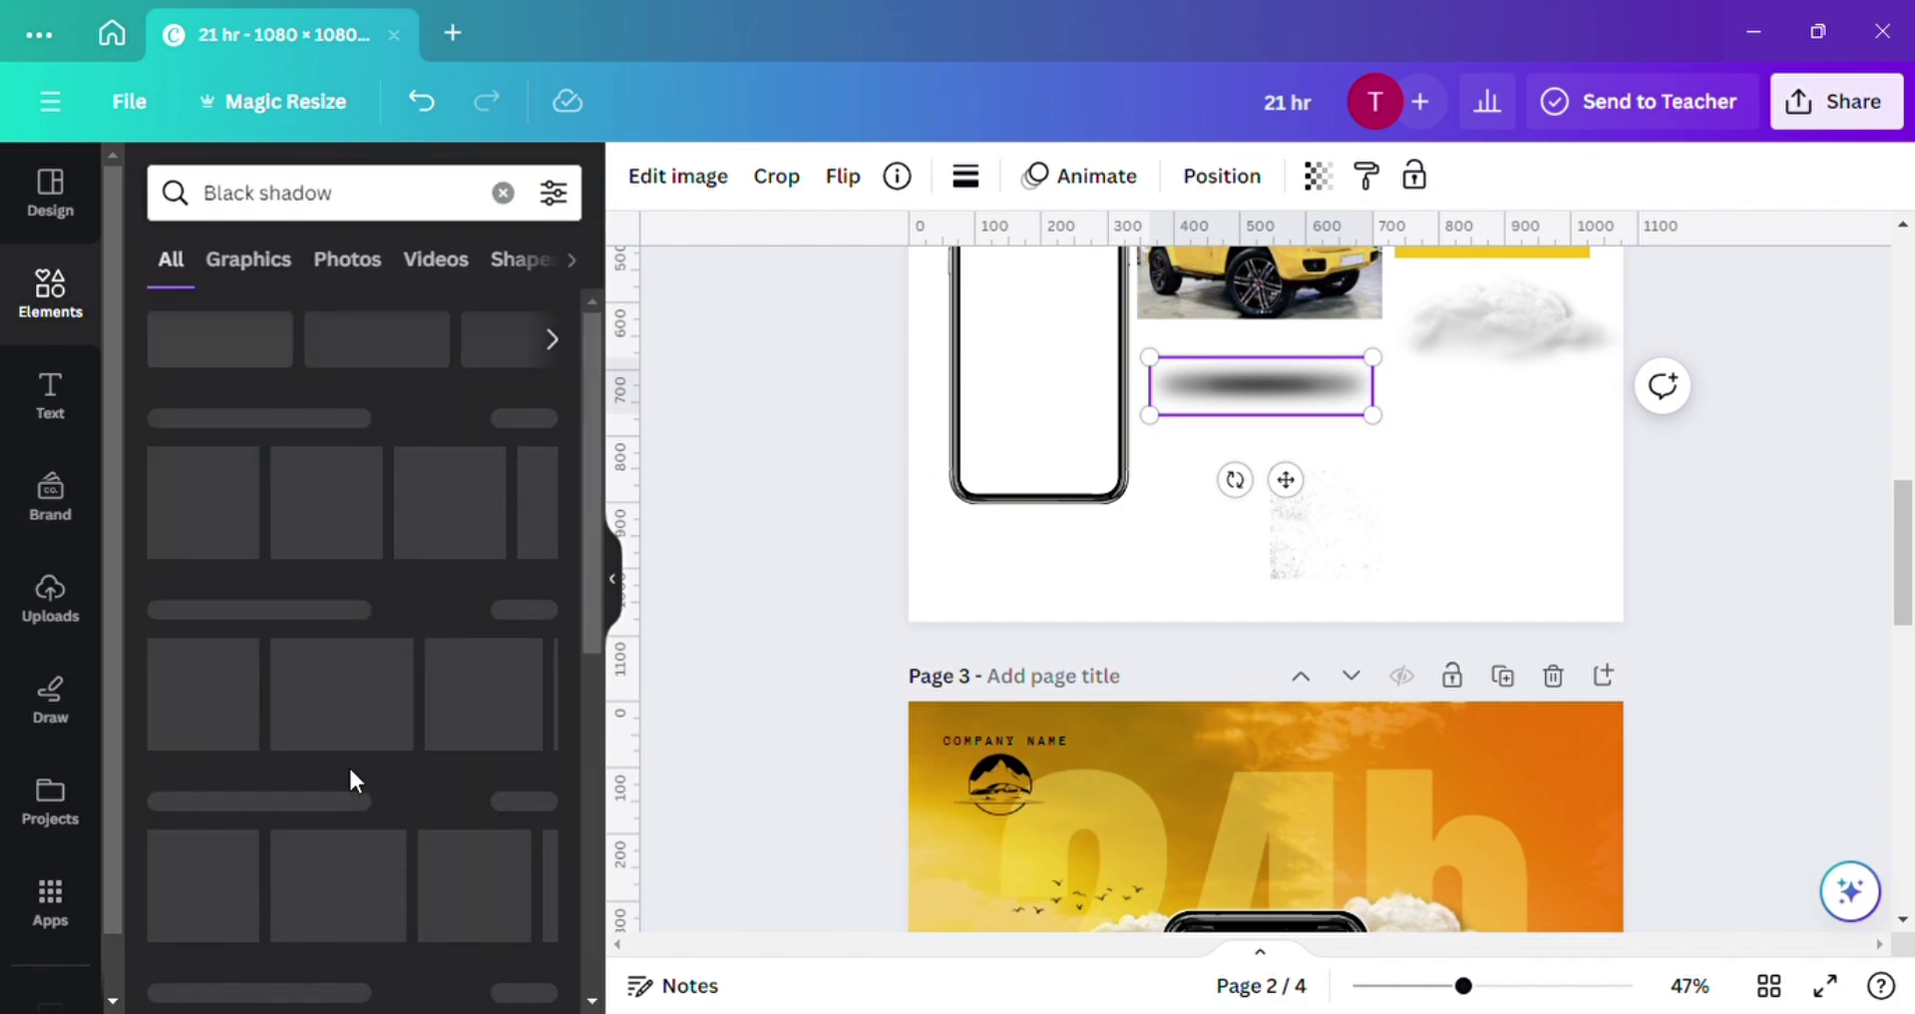
scroll(1078, 704, down, 7)
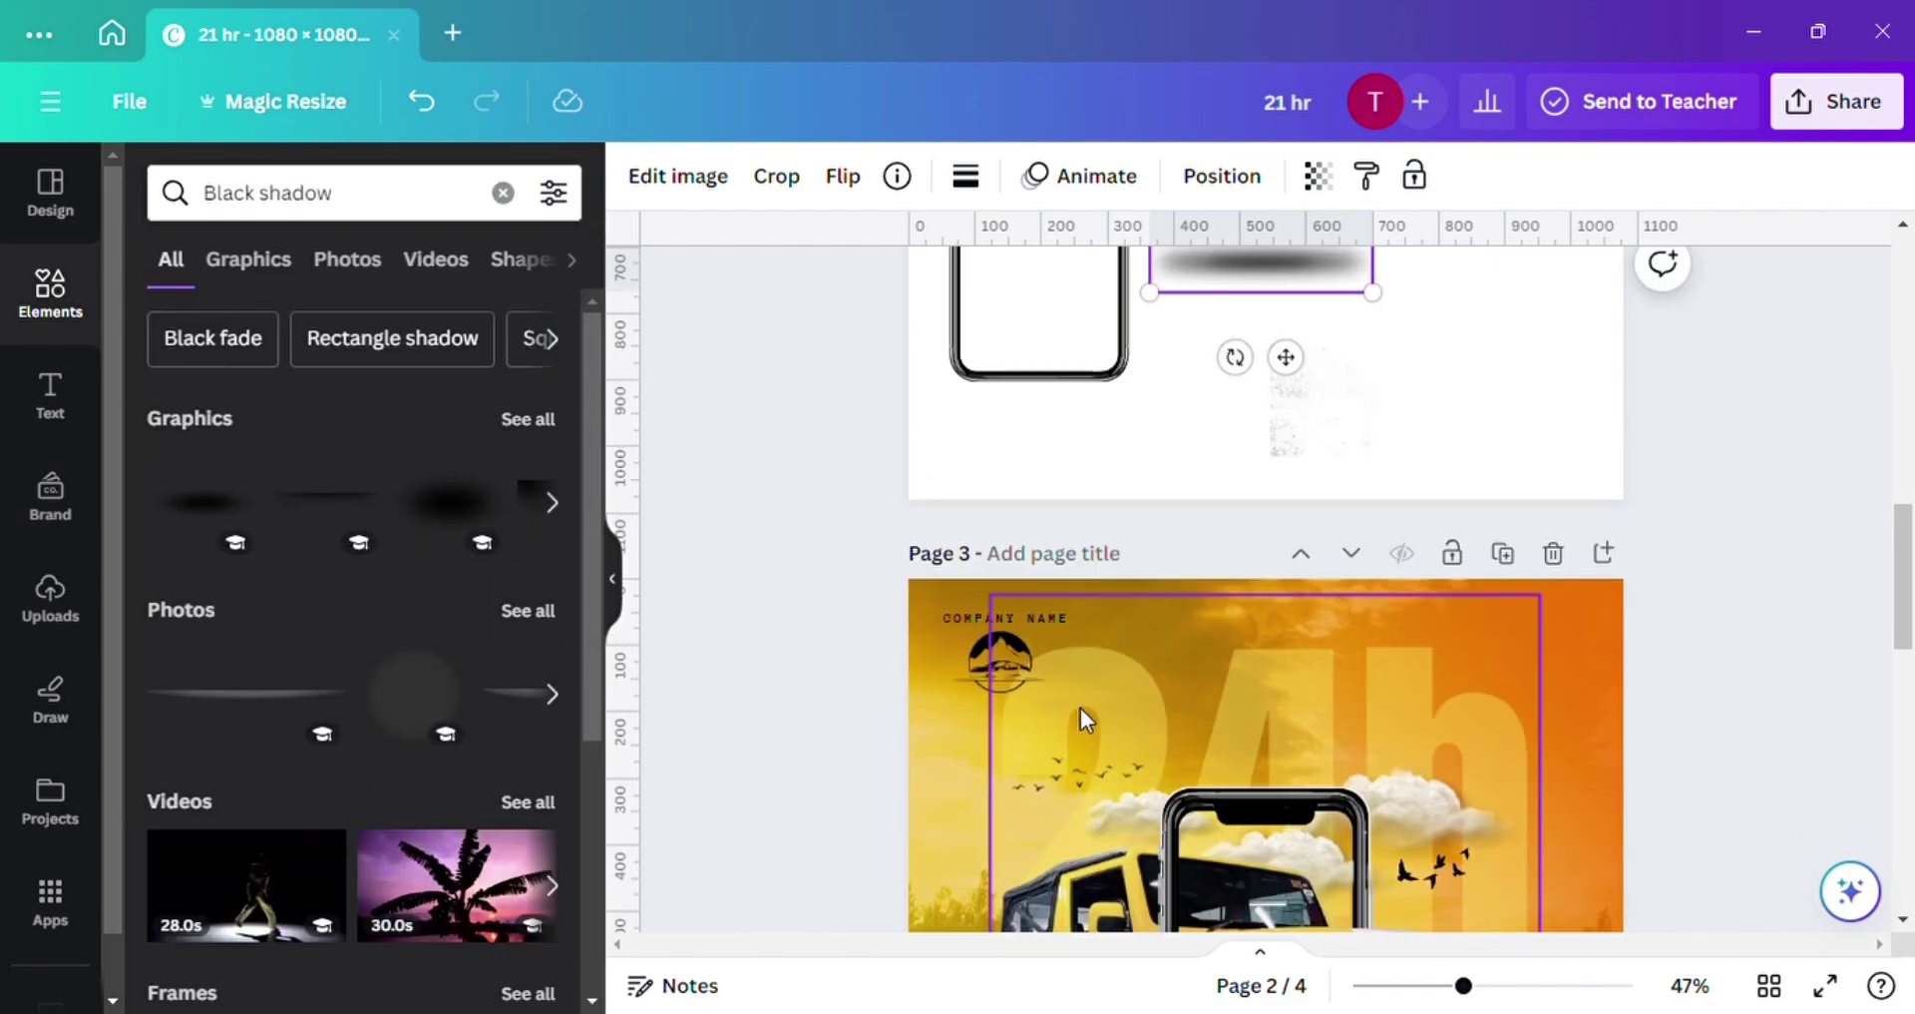
click(344, 520)
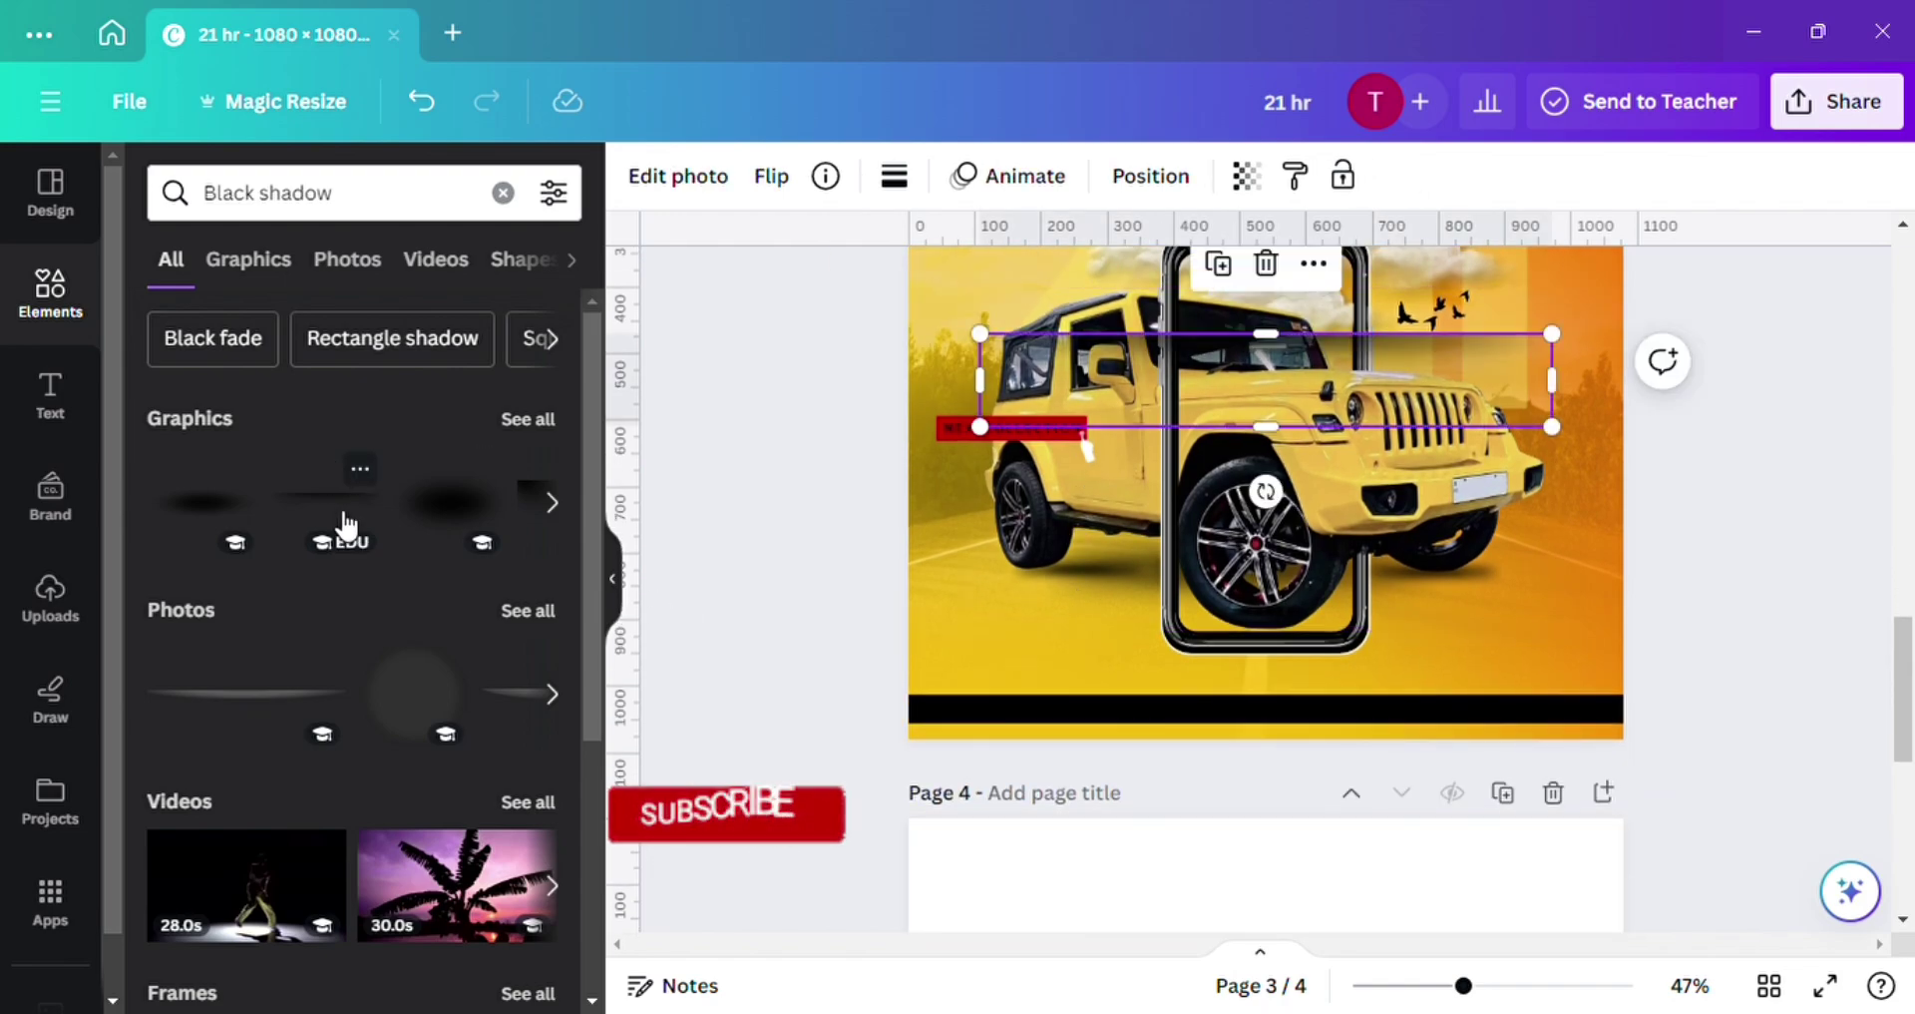
drag(998, 432, 1294, 386)
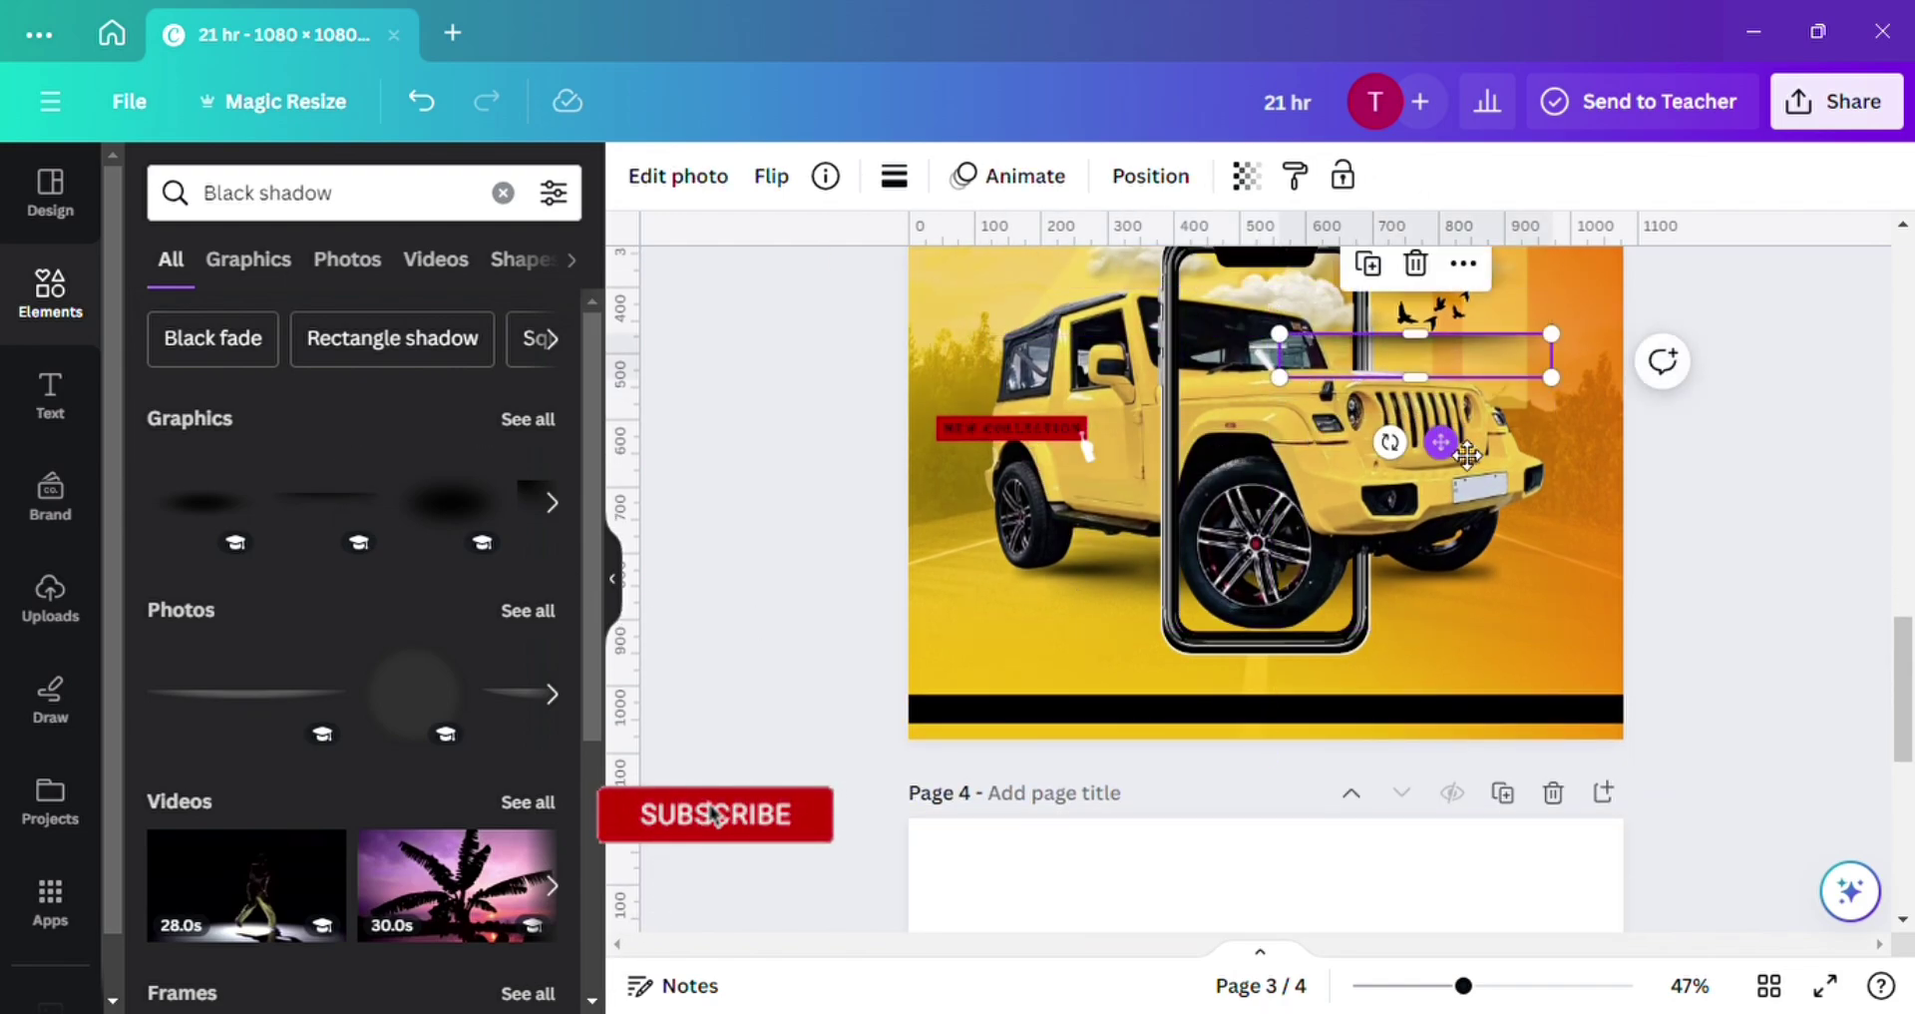
drag(1457, 448, 1283, 608)
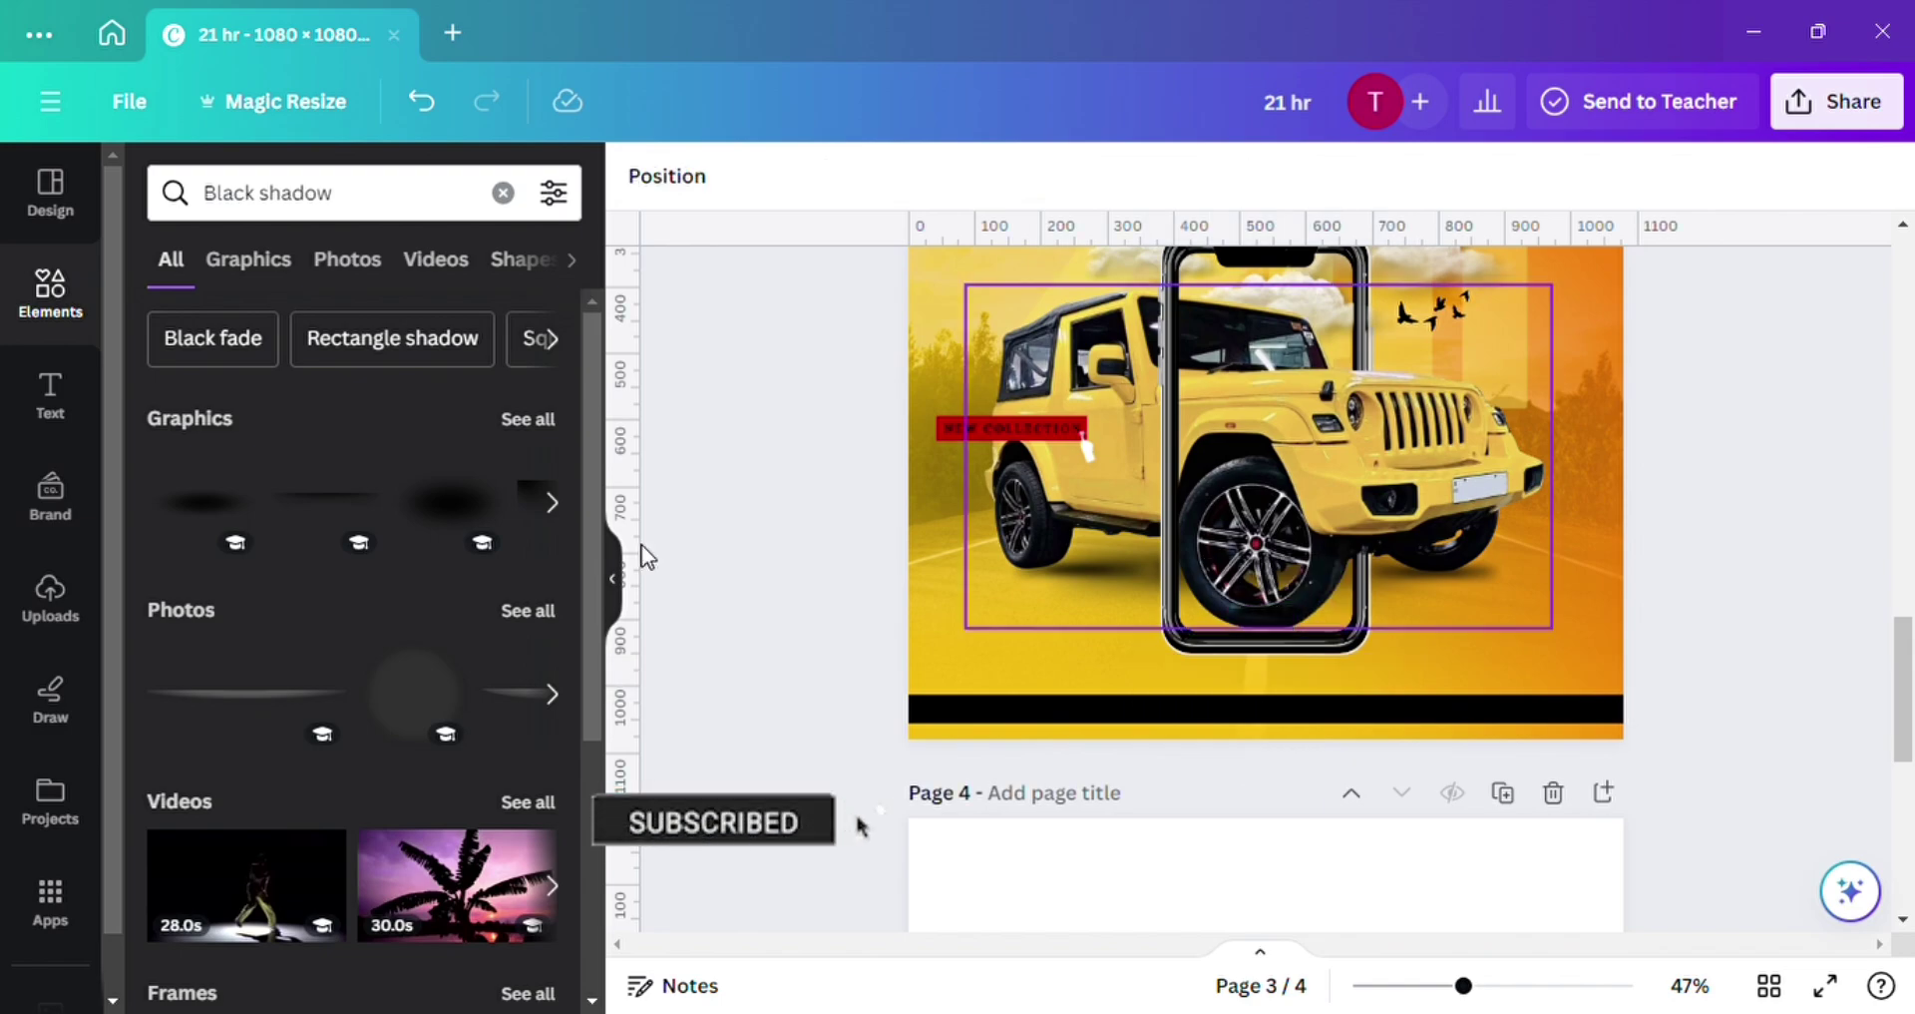
Browse all the black shadow graphics, add a thin flat one to page 3 and place it beneath the phone.
click(527, 418)
scroll(429, 577, down, 3)
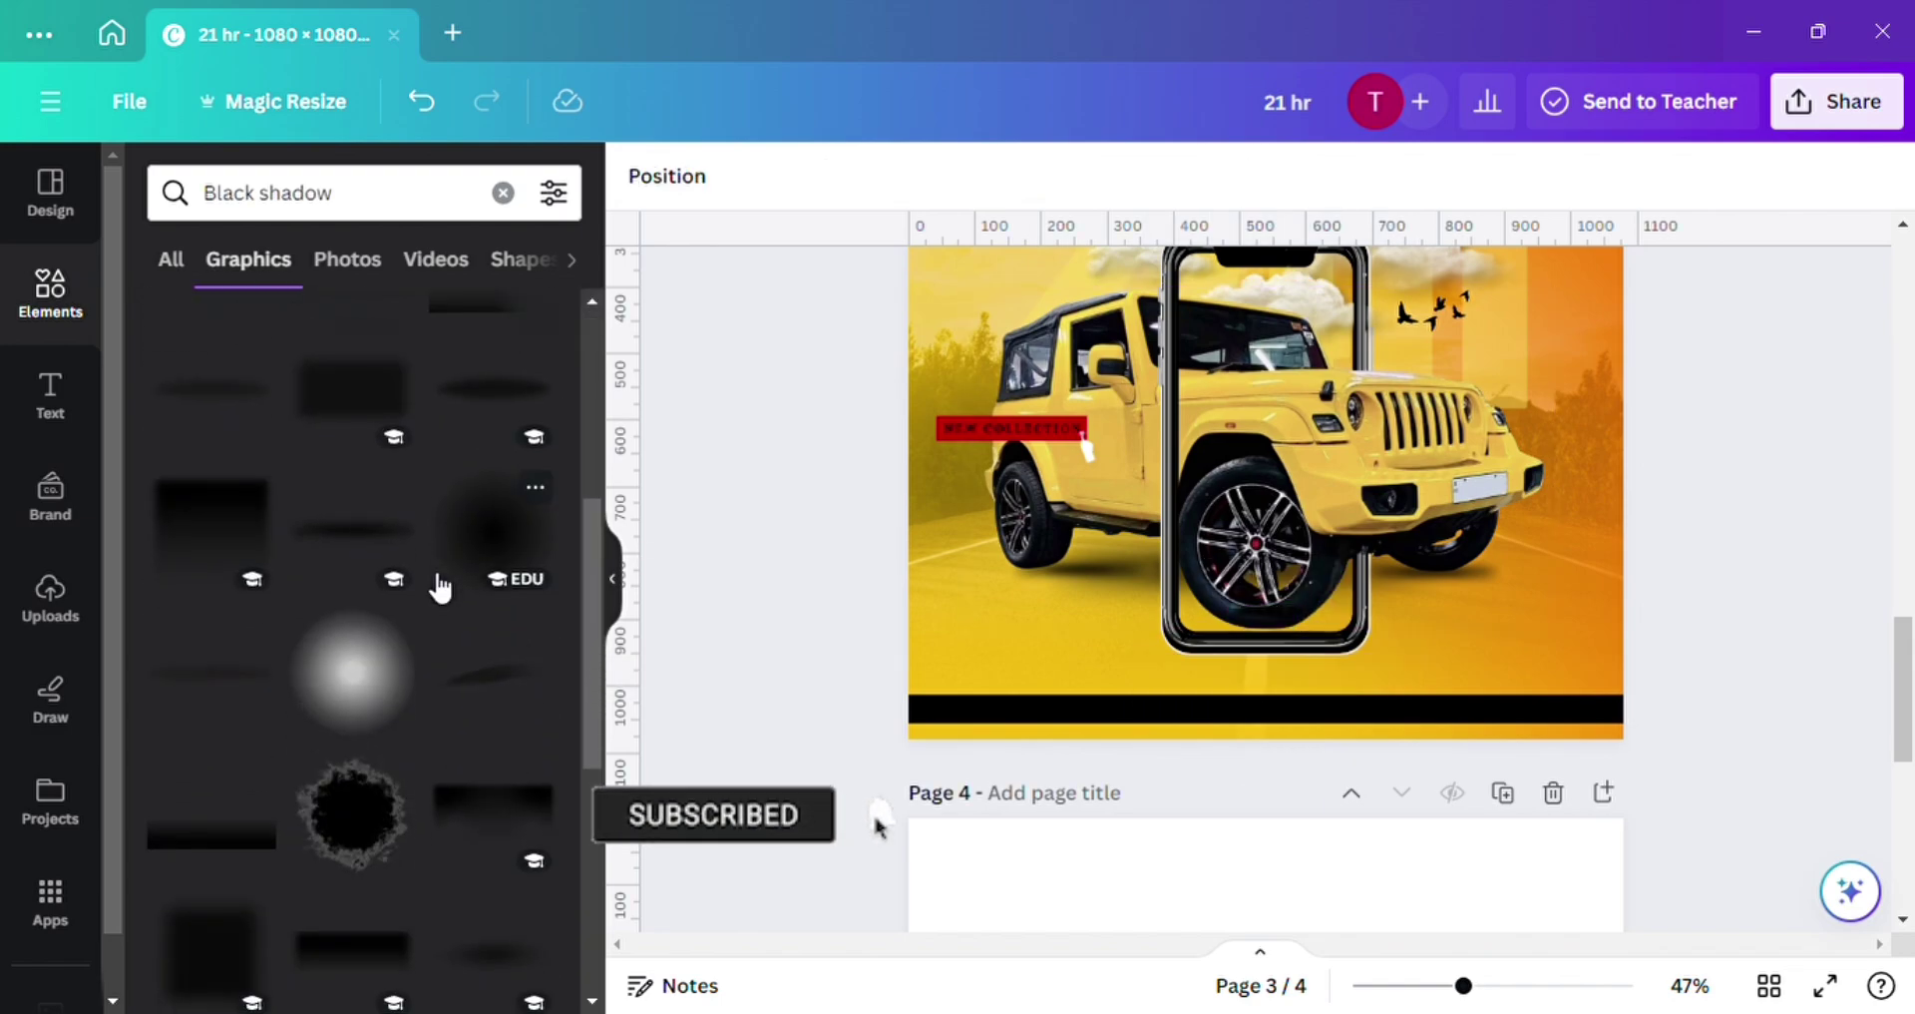
scroll(440, 586, down, 1)
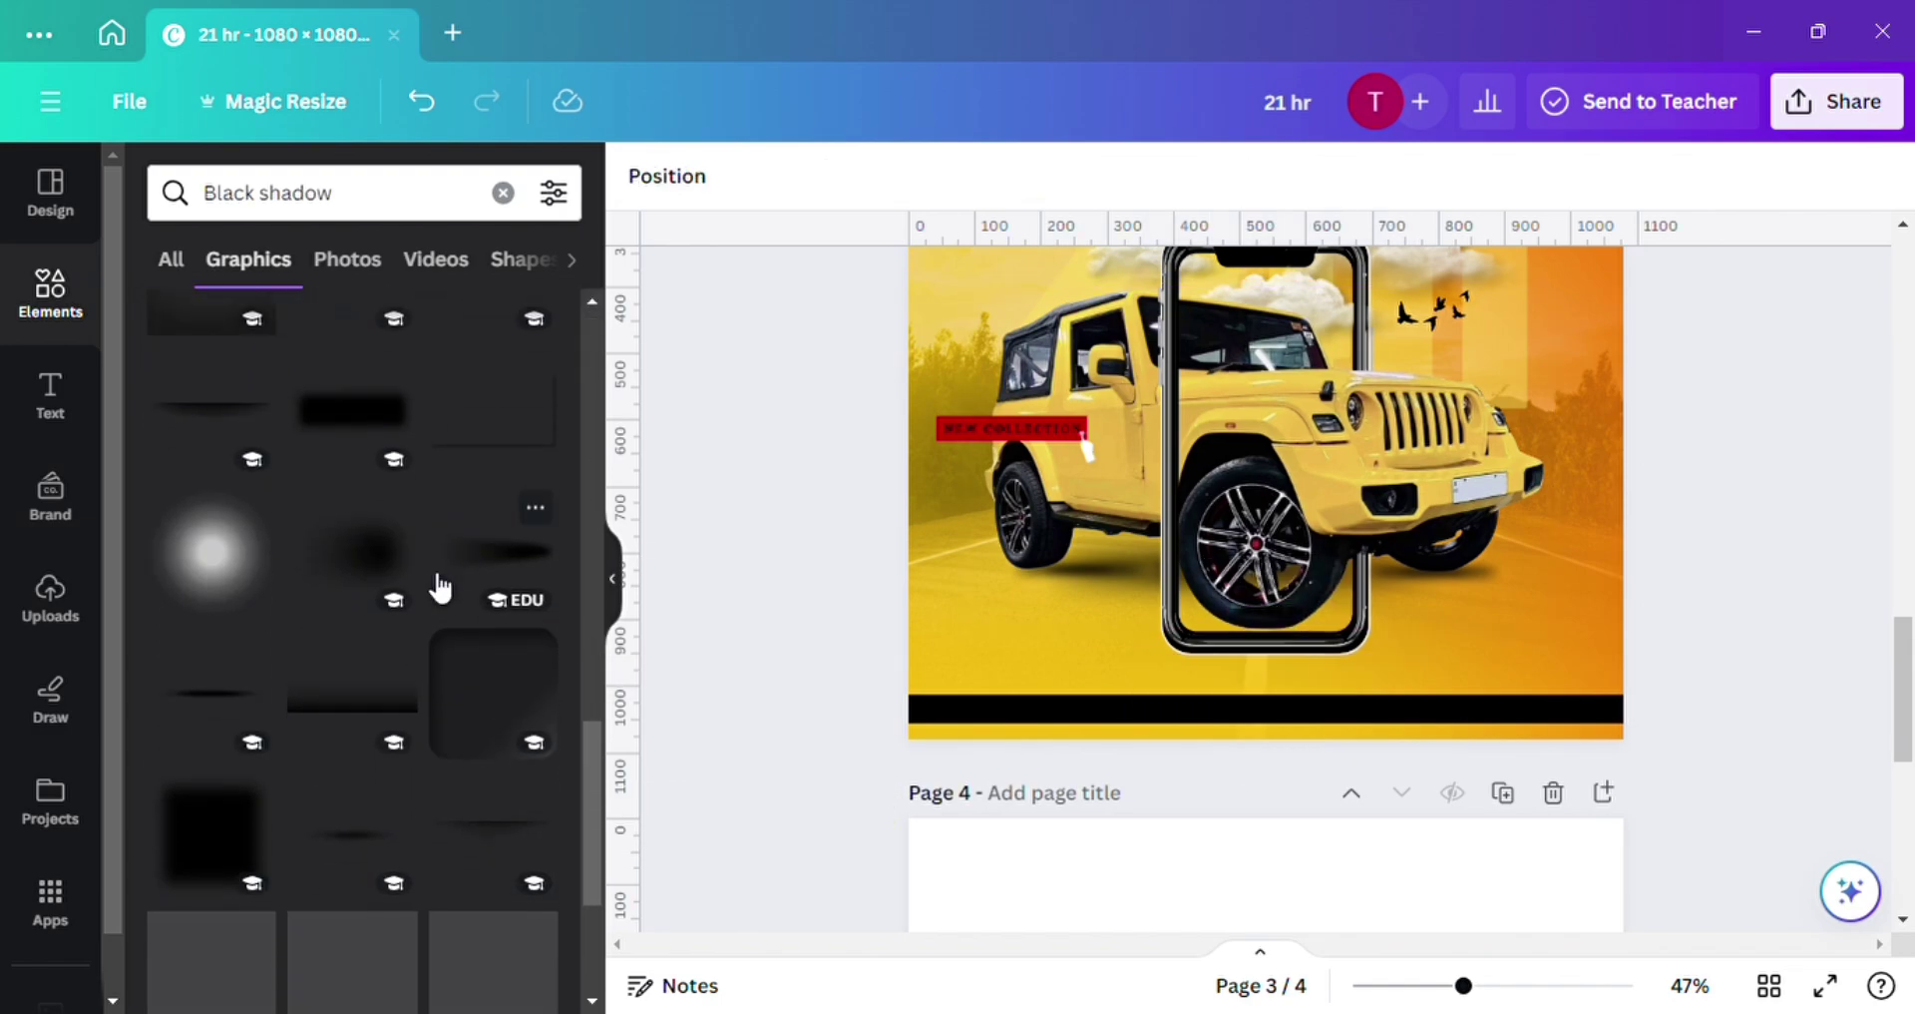
click(248, 698)
drag(1289, 465, 1377, 725)
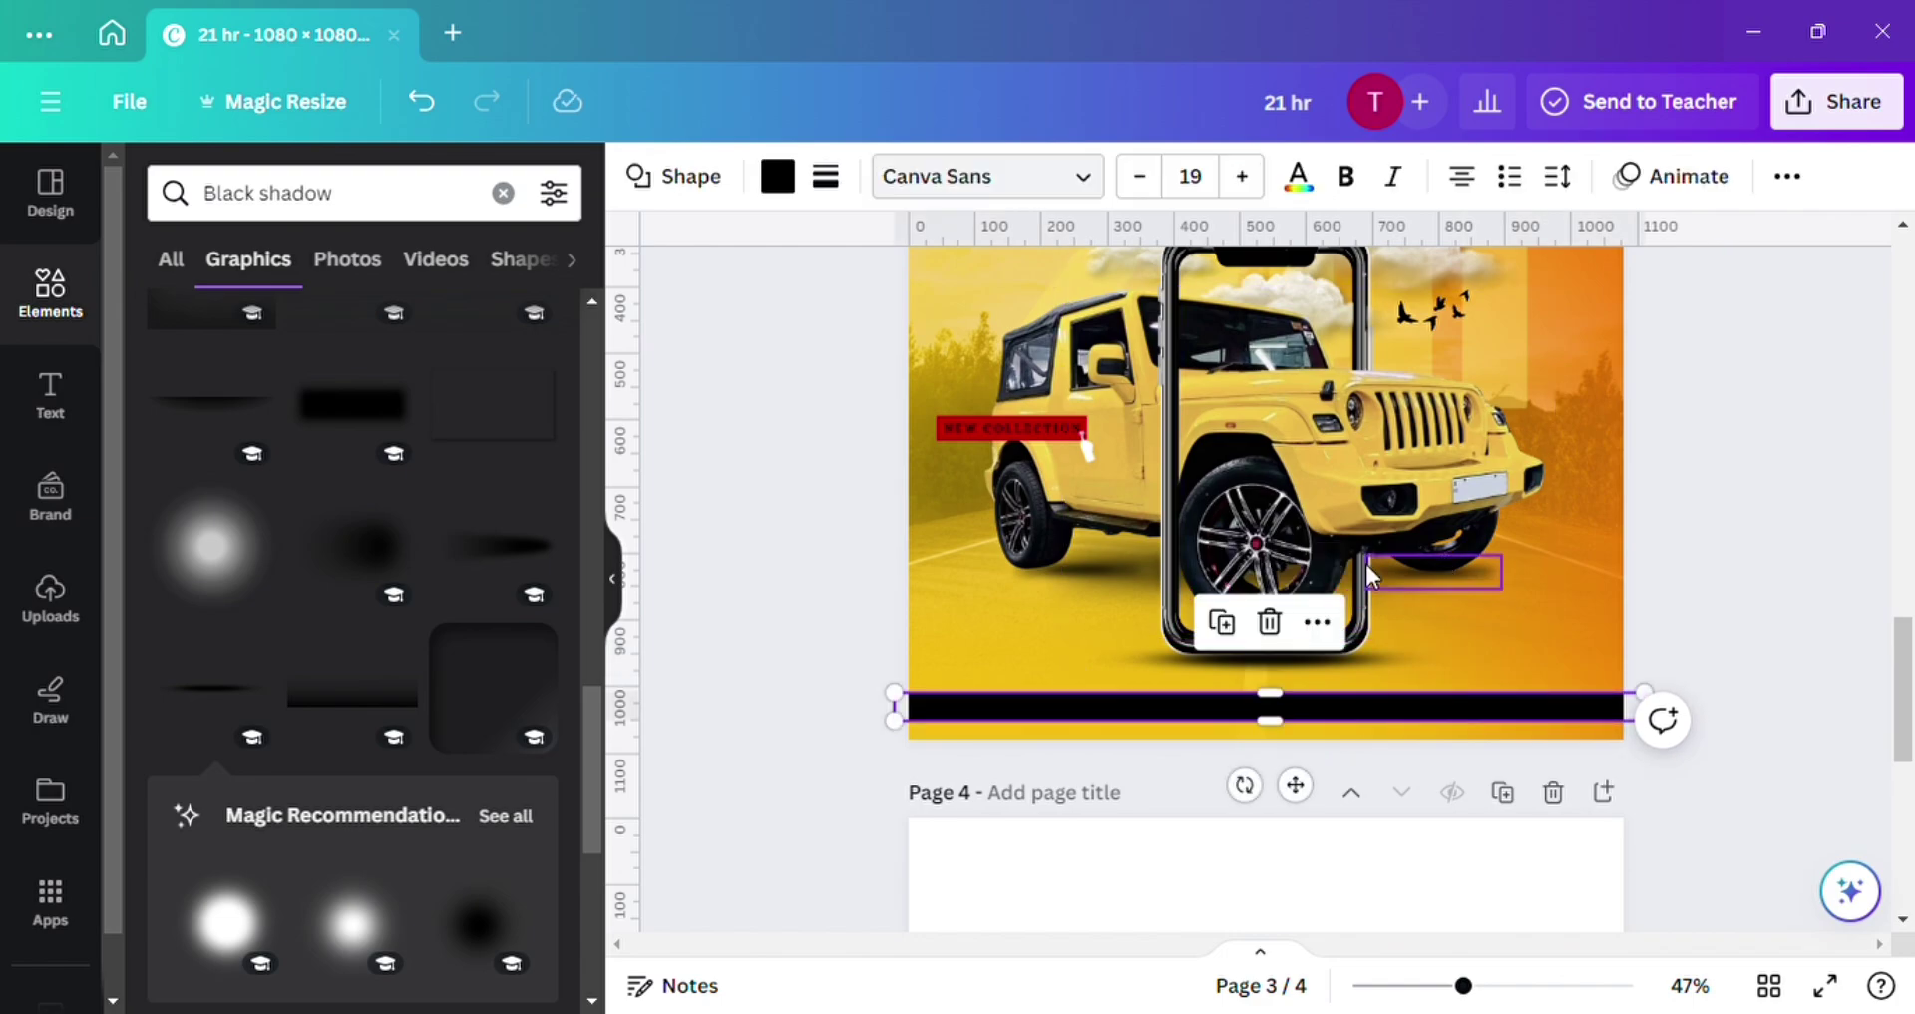
Move the red and black car logo from page 2 to page 3, placing it just above the right end of the black bar.
click(1063, 464)
scroll(1057, 464, up, 2)
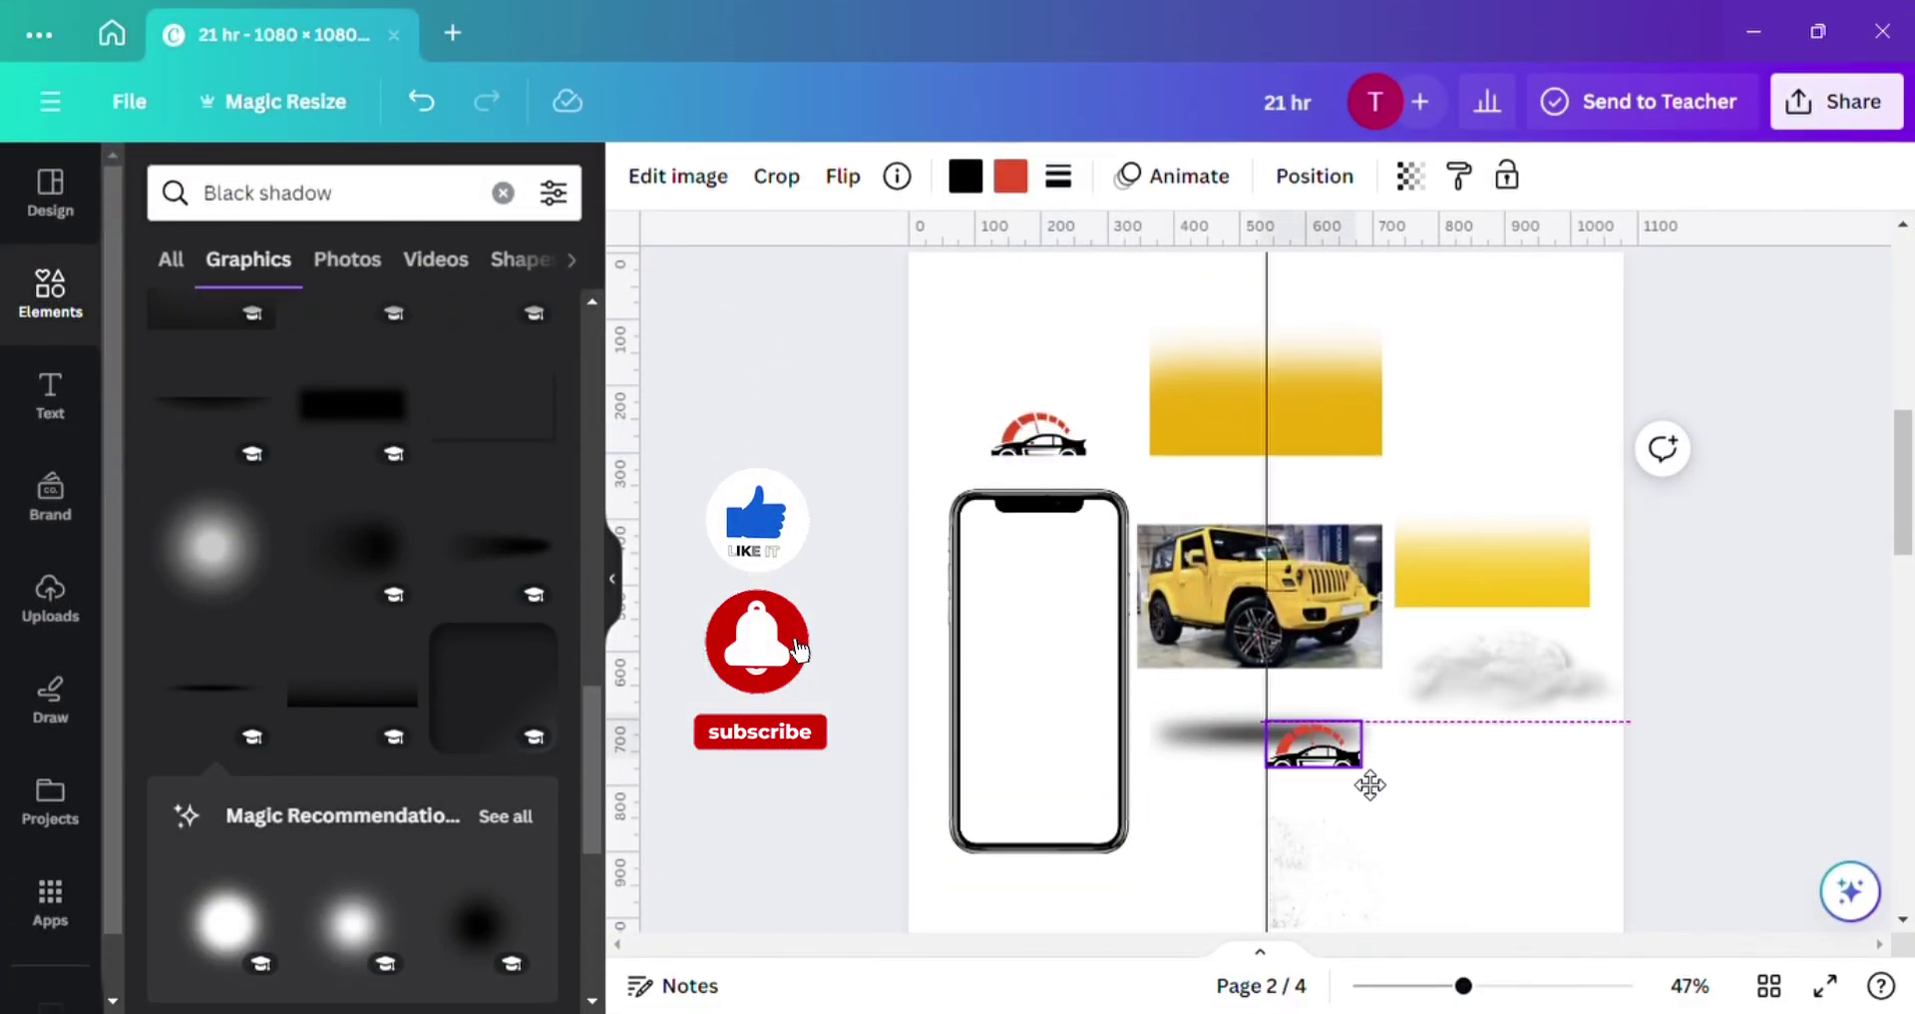
scroll(1370, 785, down, 12)
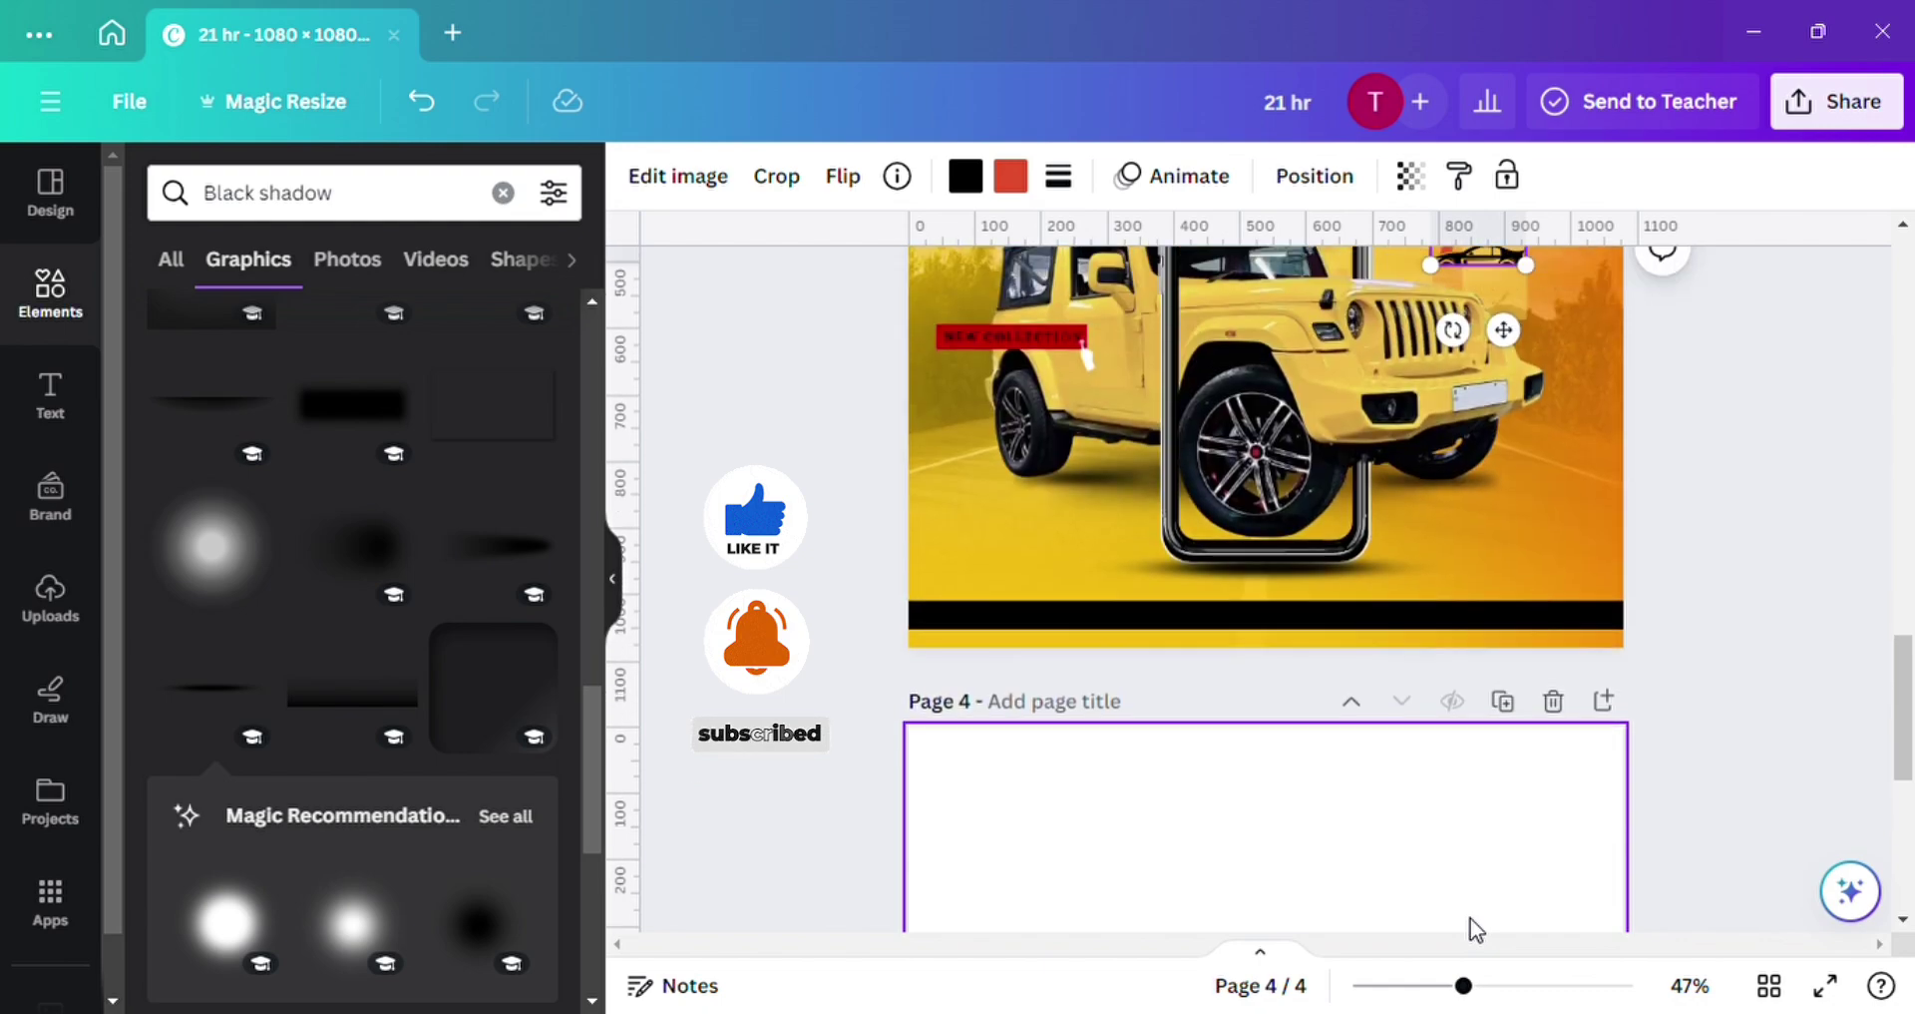
scroll(1474, 927, up, 3)
drag(1458, 481, 1561, 788)
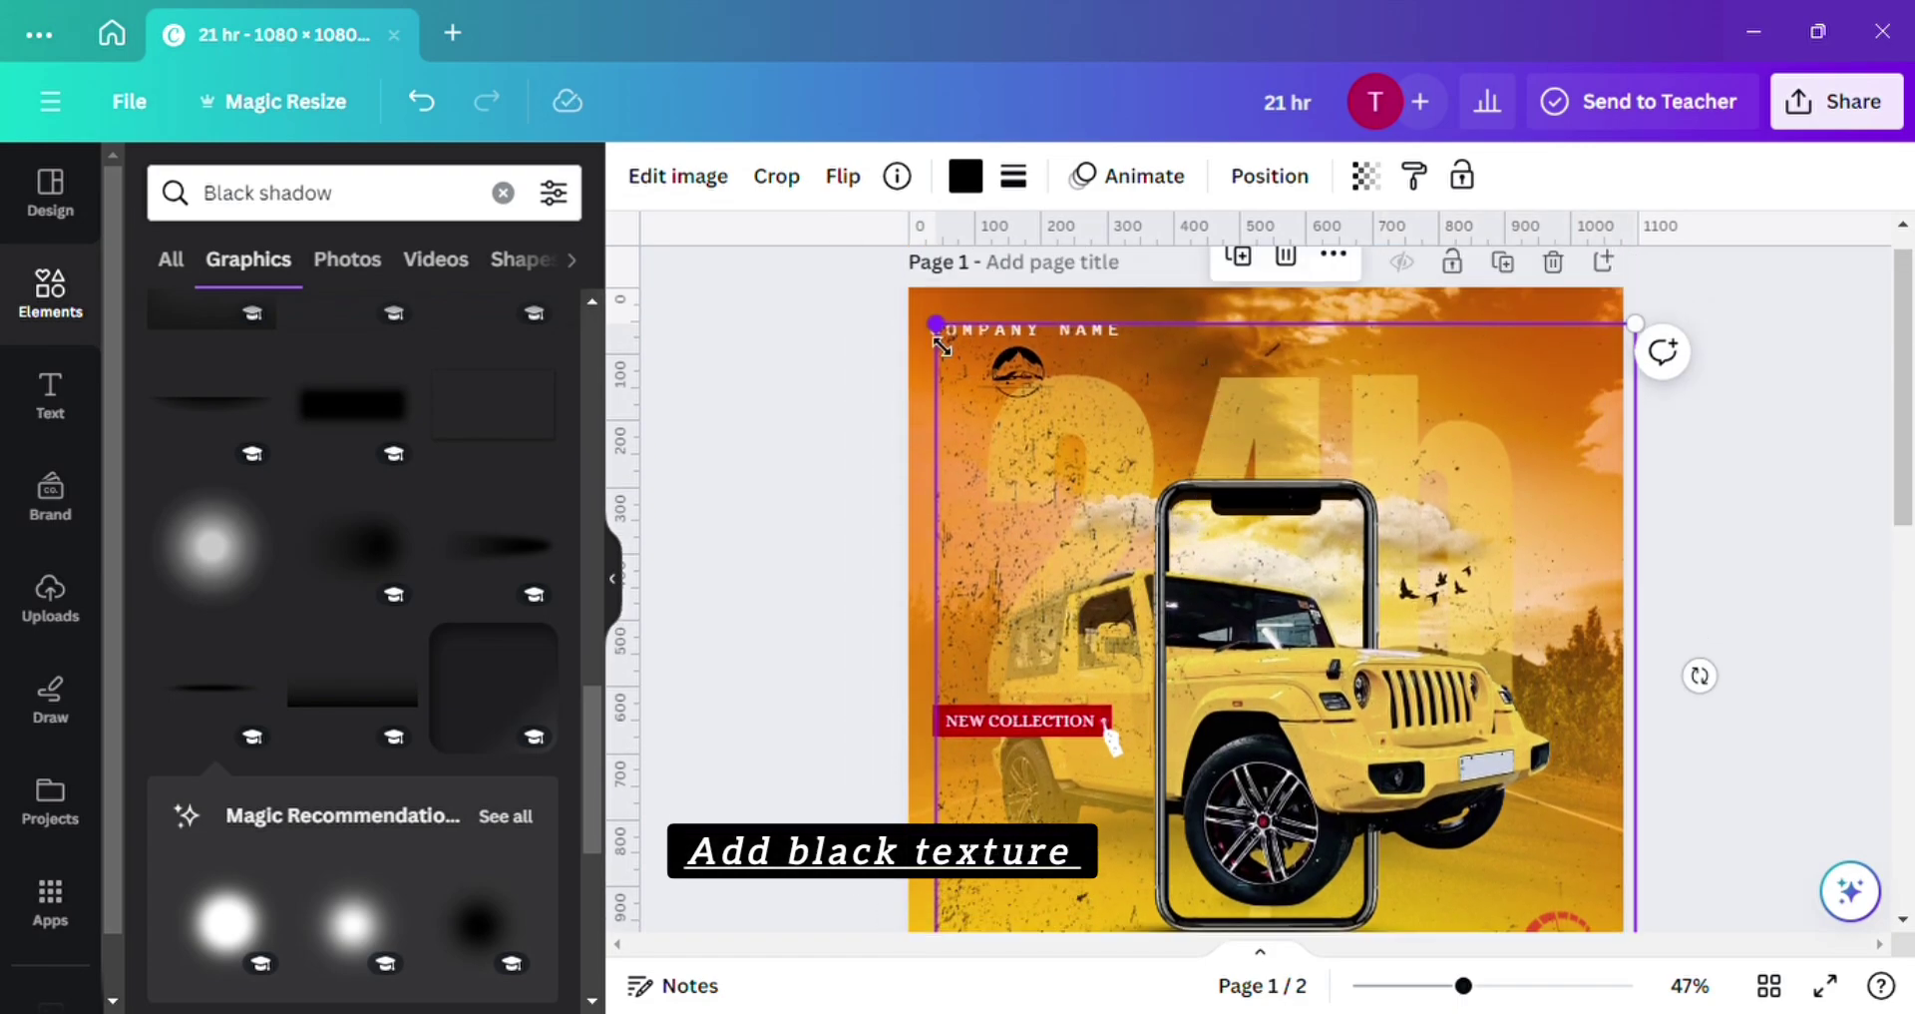
Enlarge the black speckled texture on page 1 and position it so that it covers the whole poster.
drag(942, 345, 895, 301)
drag(1000, 433, 877, 442)
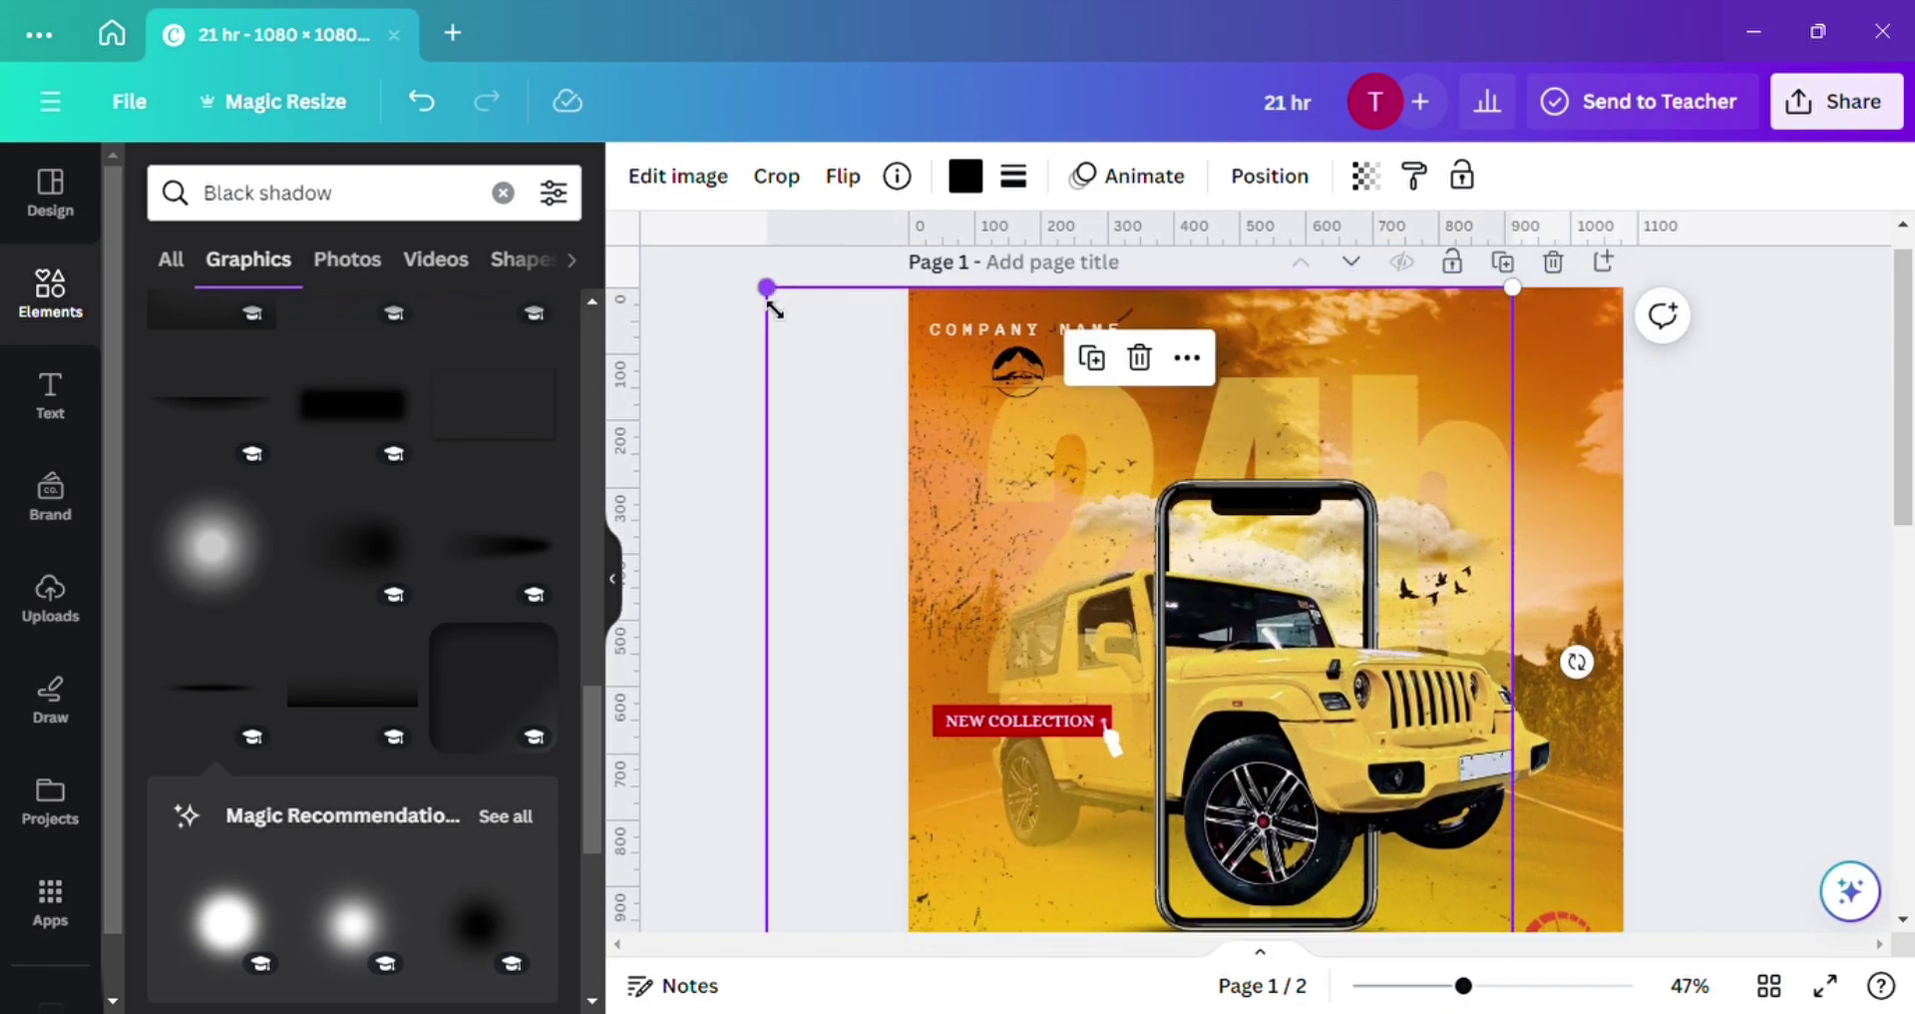
drag(775, 310, 639, 345)
drag(698, 424, 905, 566)
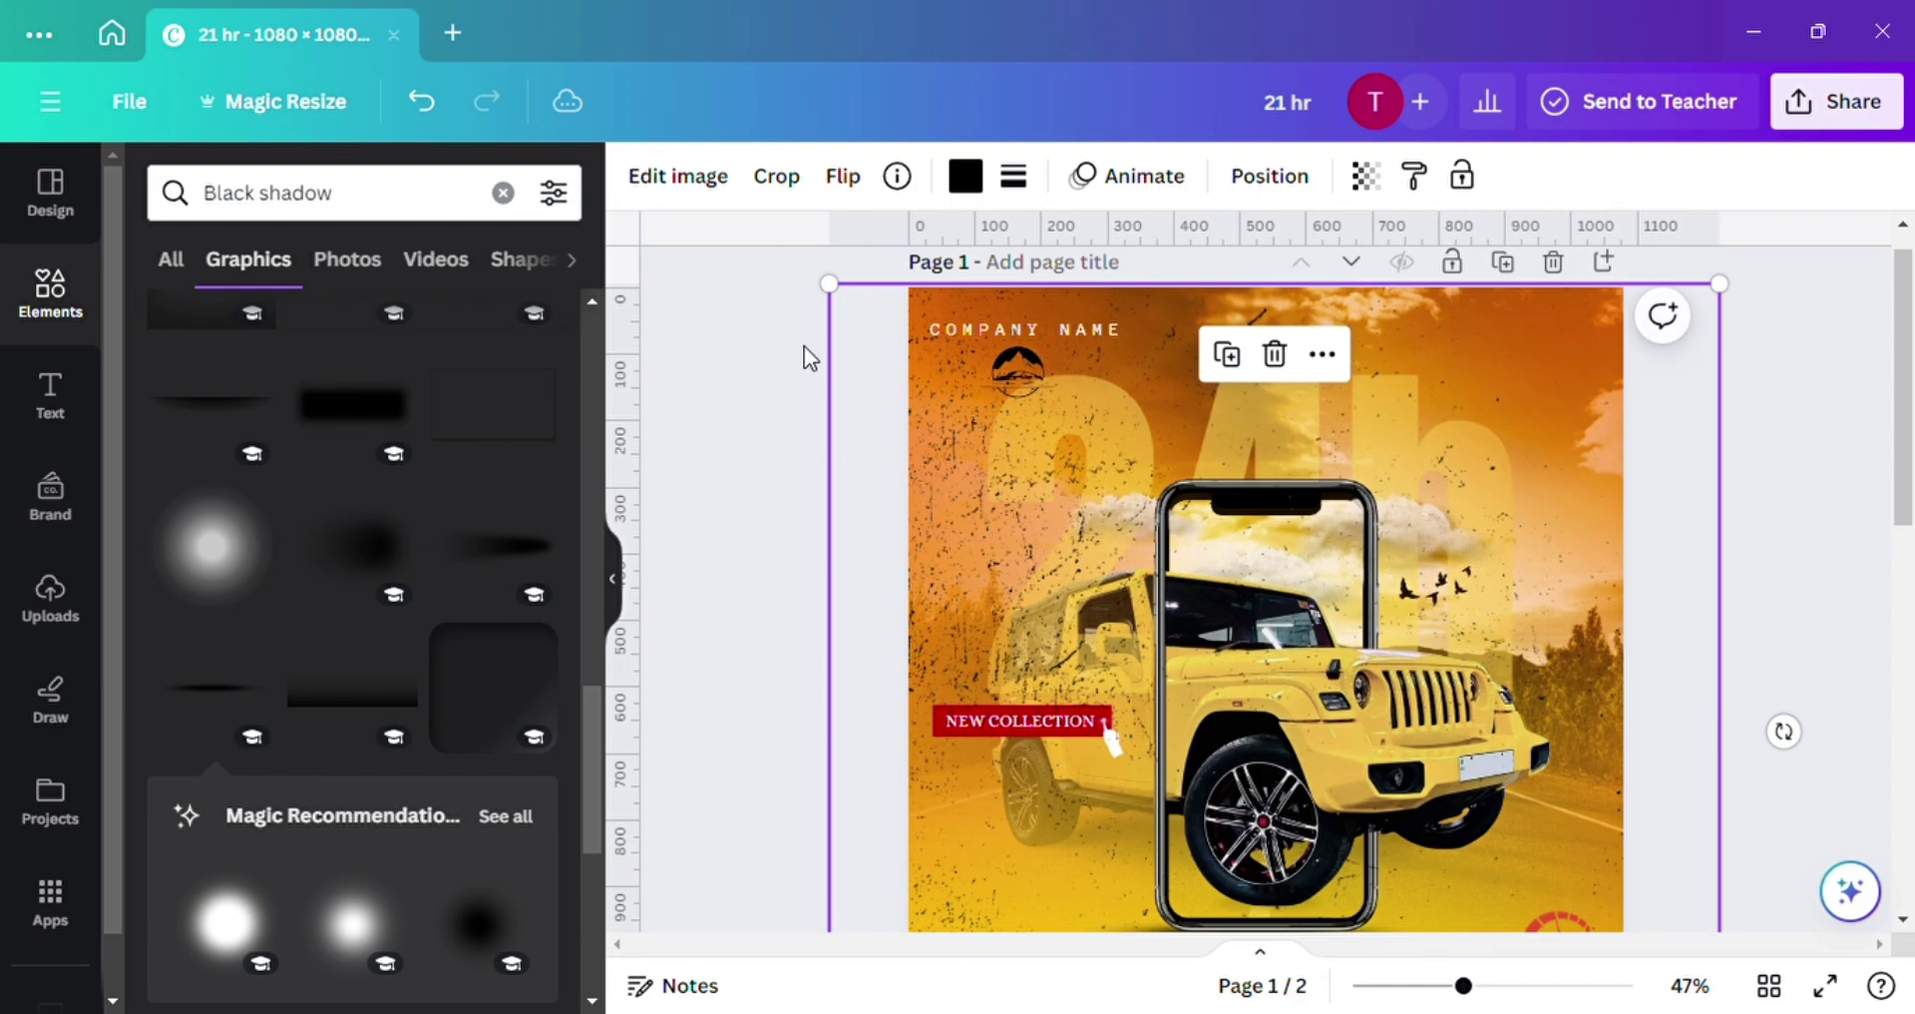
drag(857, 468, 842, 508)
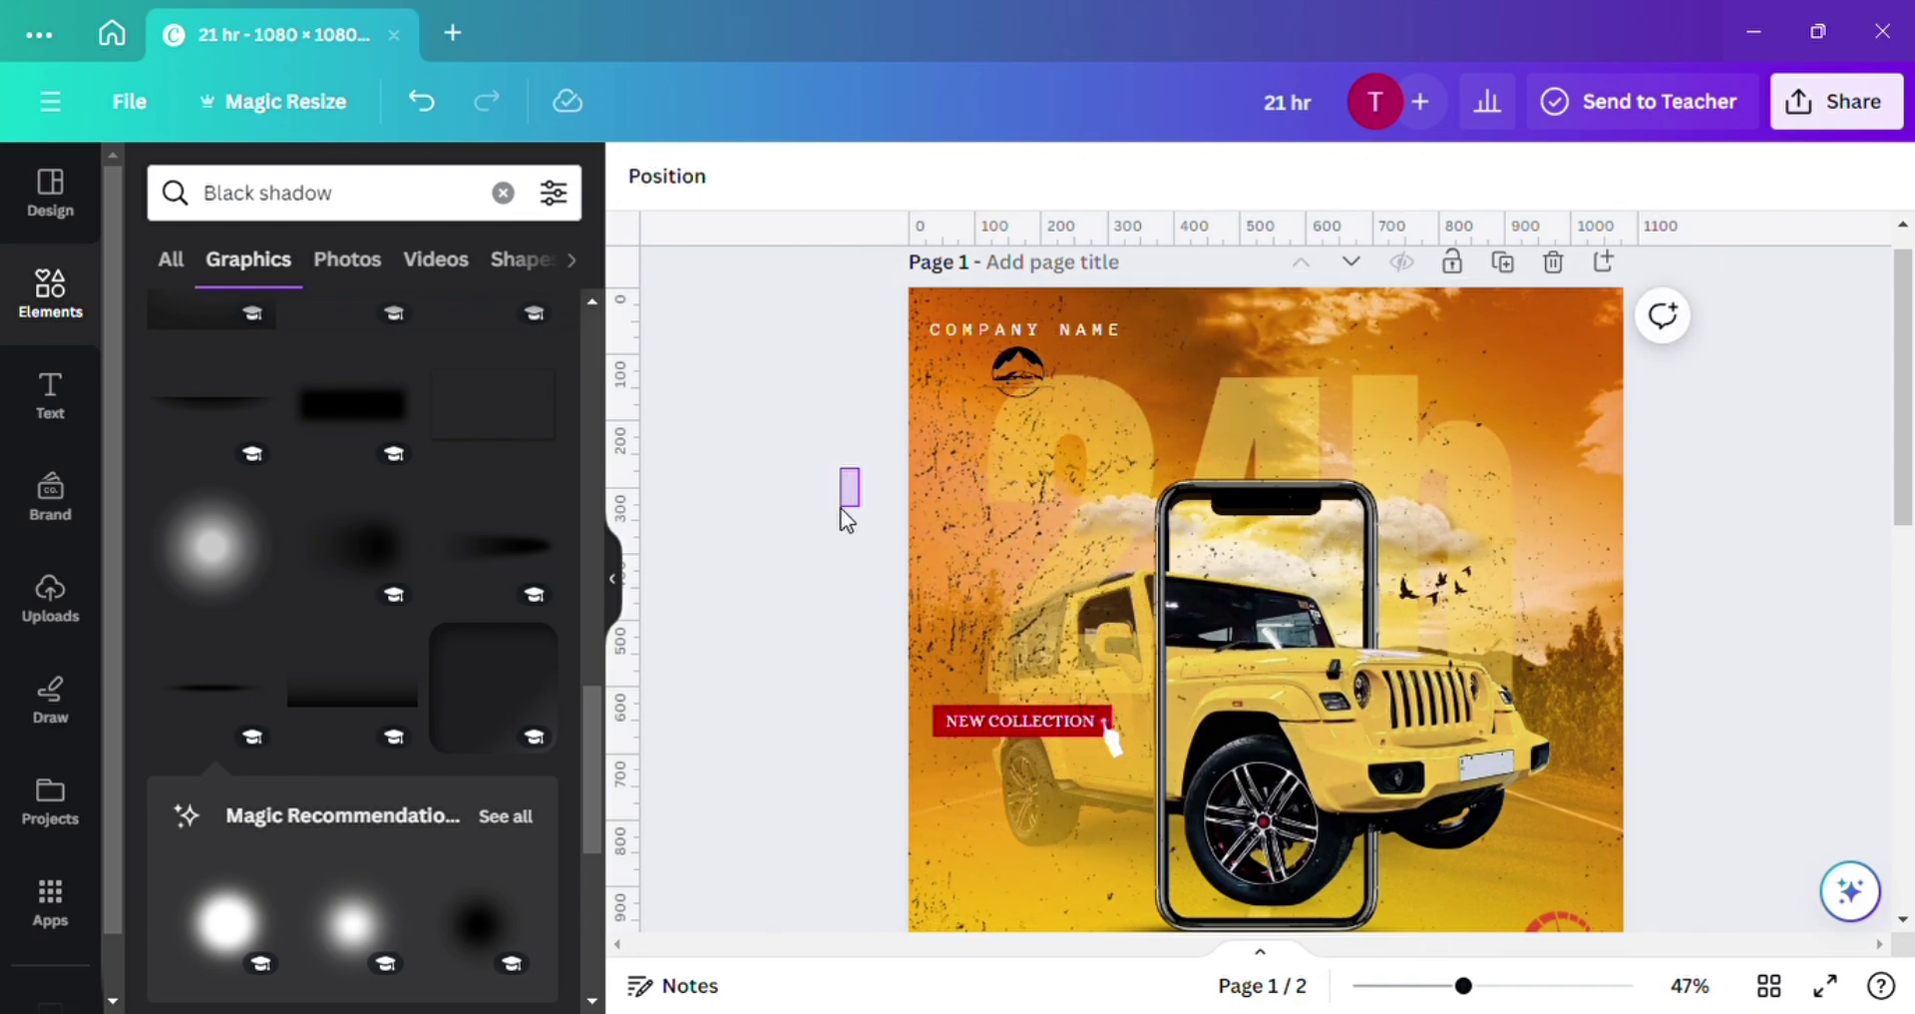
Recolor the speckled texture with the yellow document colour, shift it slightly over the poster and deselect it.
click(918, 552)
click(965, 175)
click(453, 346)
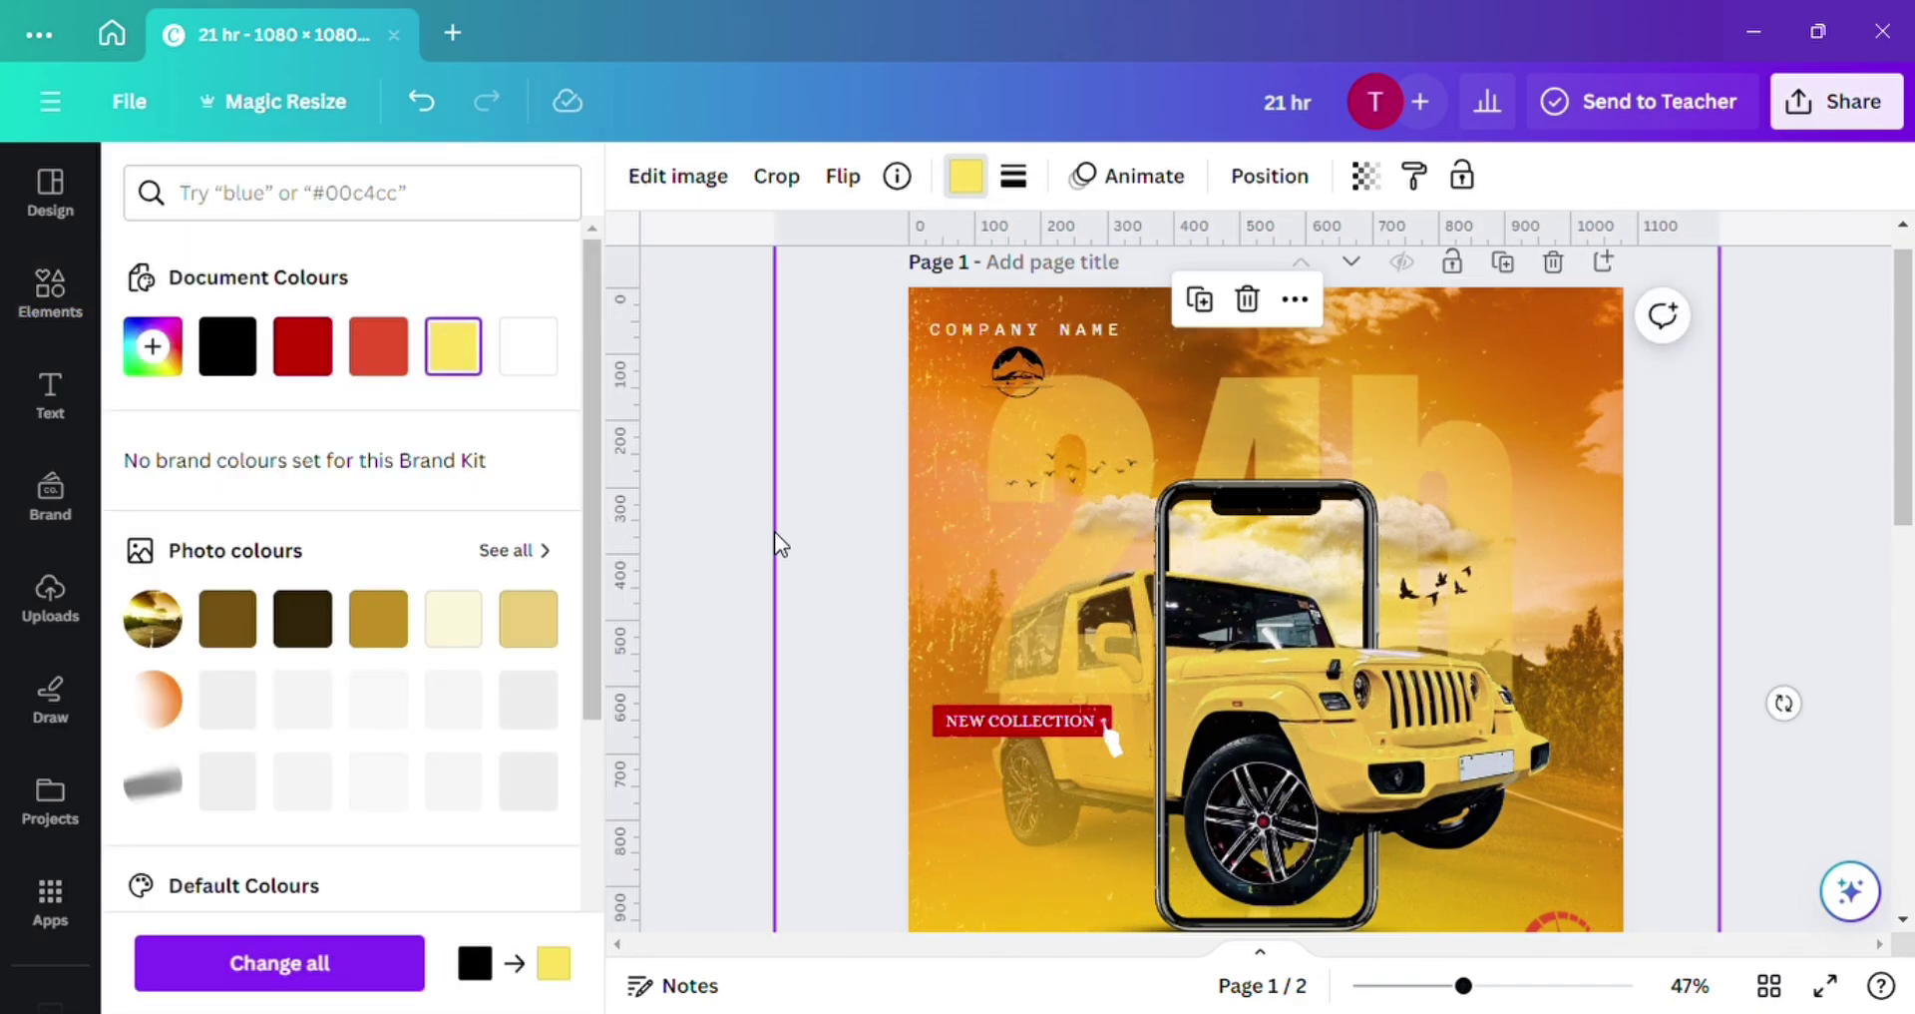
drag(780, 543, 786, 583)
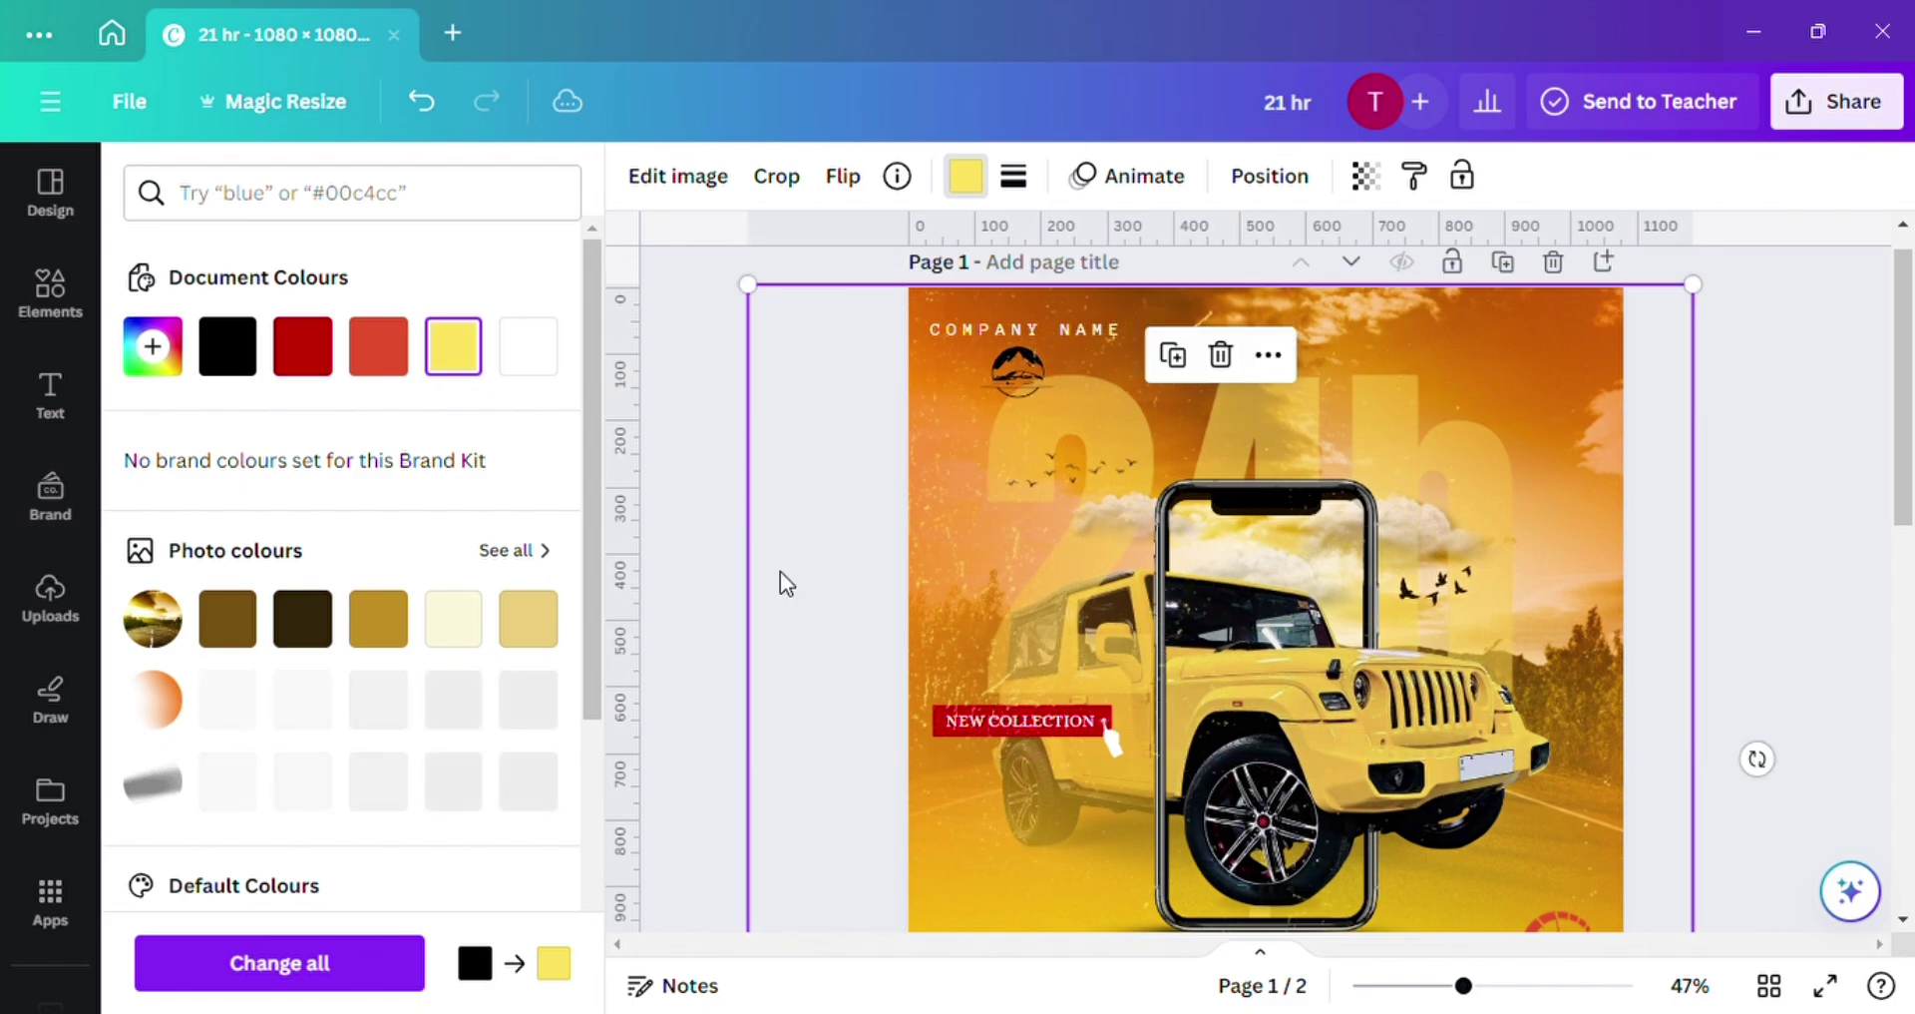
scroll(781, 584, down, 5)
scroll(780, 584, up, 5)
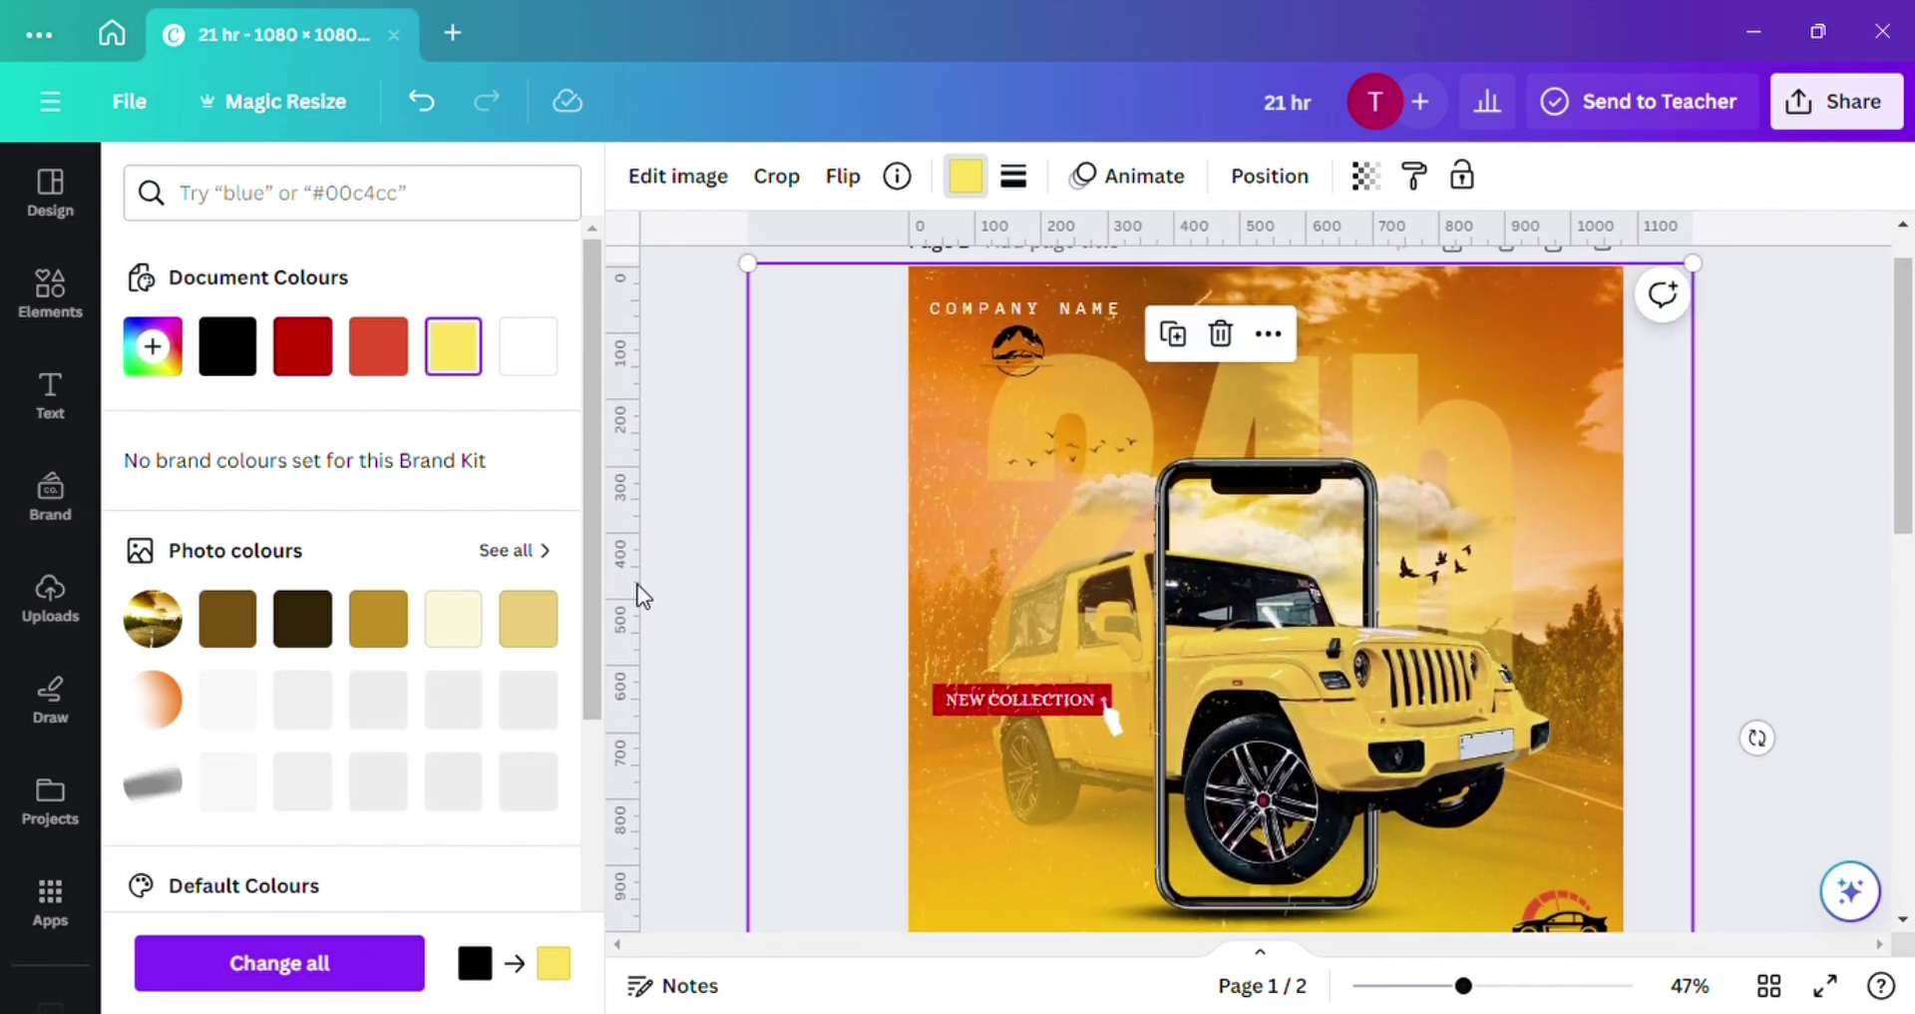
click(740, 433)
click(723, 435)
click(609, 584)
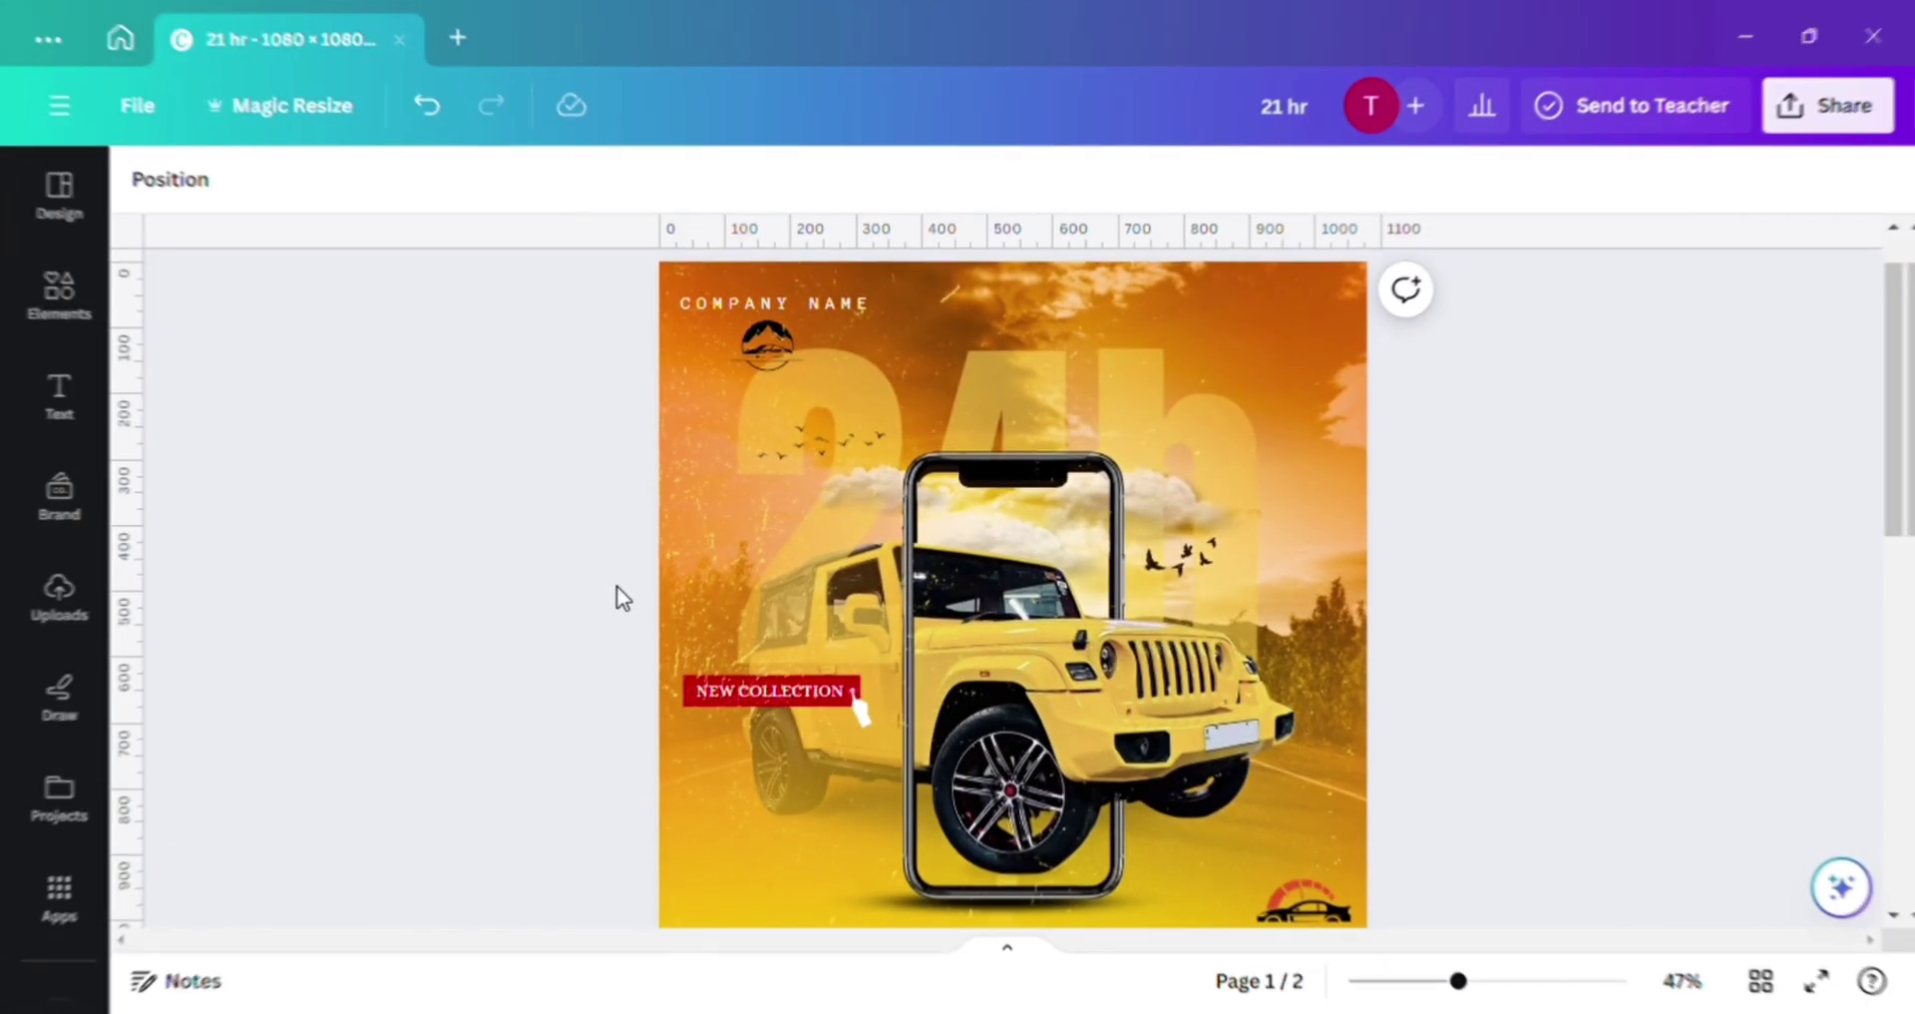
Examine the poster's details up close, from the 24h lettering to the contact bar, and its overall composition.
scroll(613, 586, up, 2)
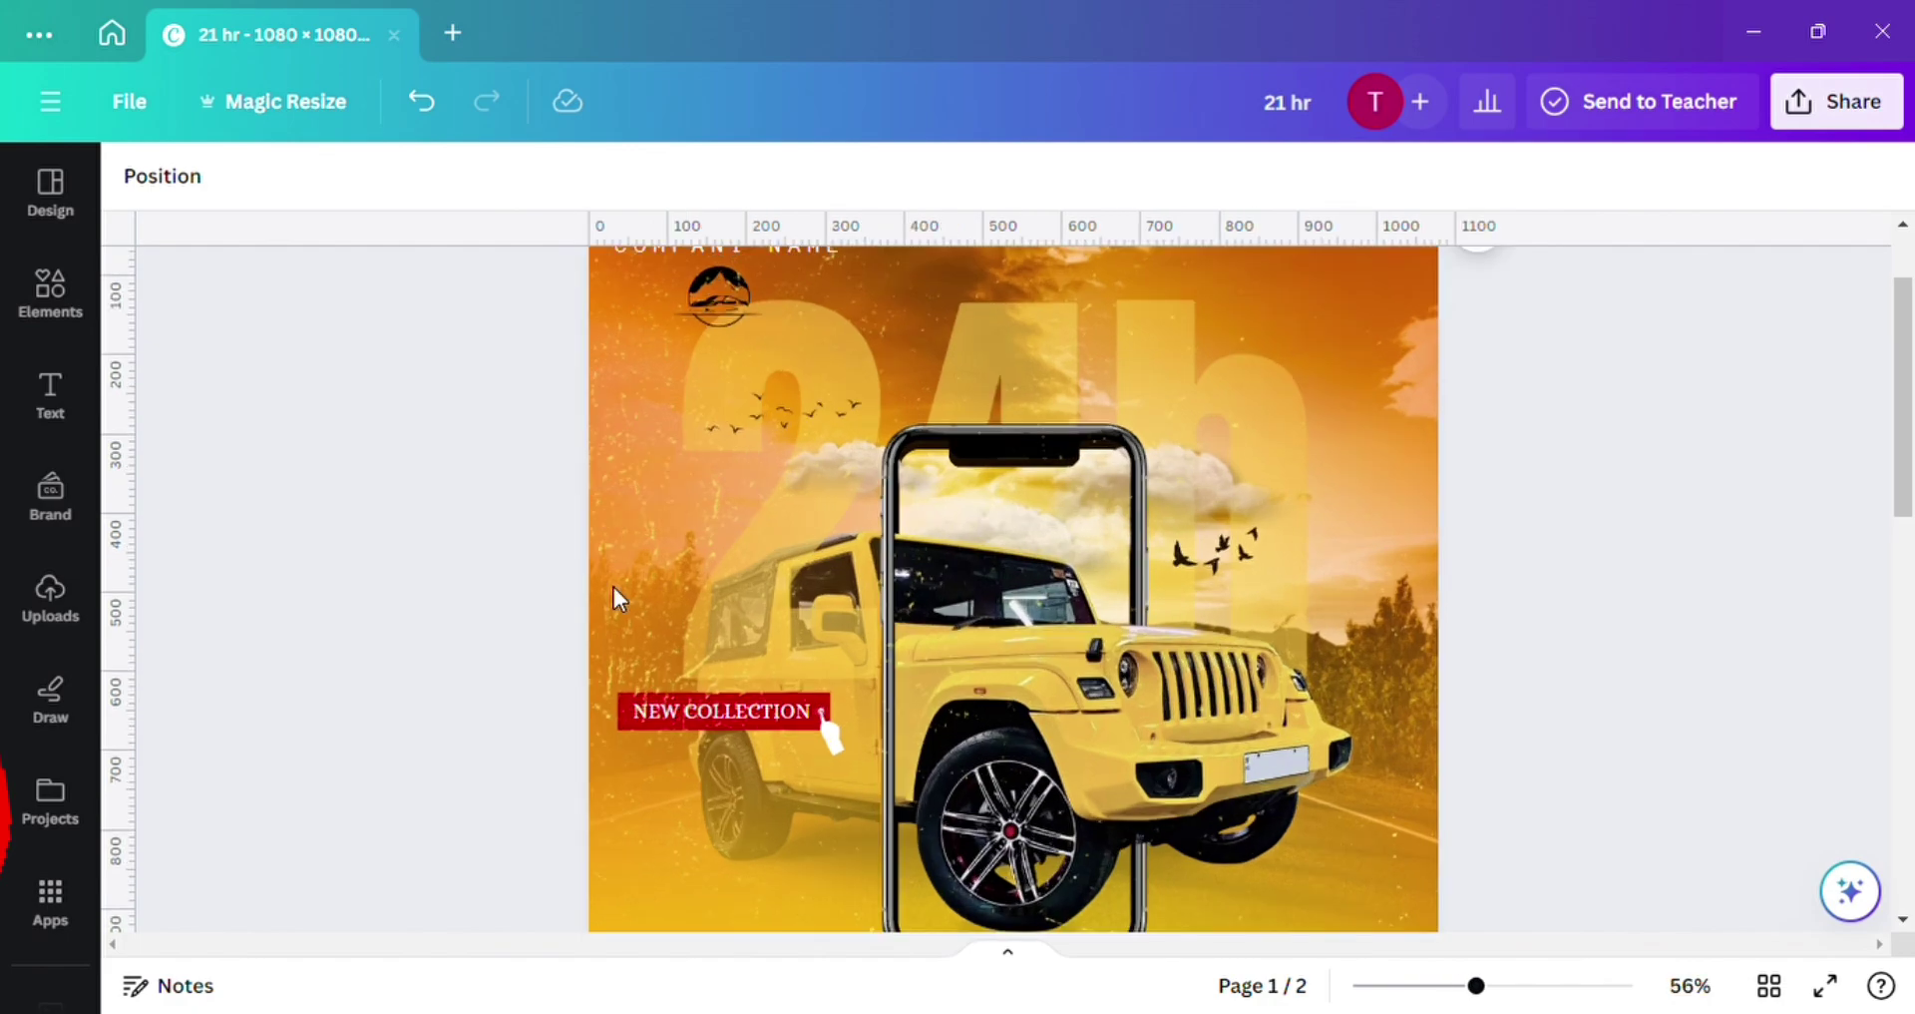
scroll(613, 587, up, 4)
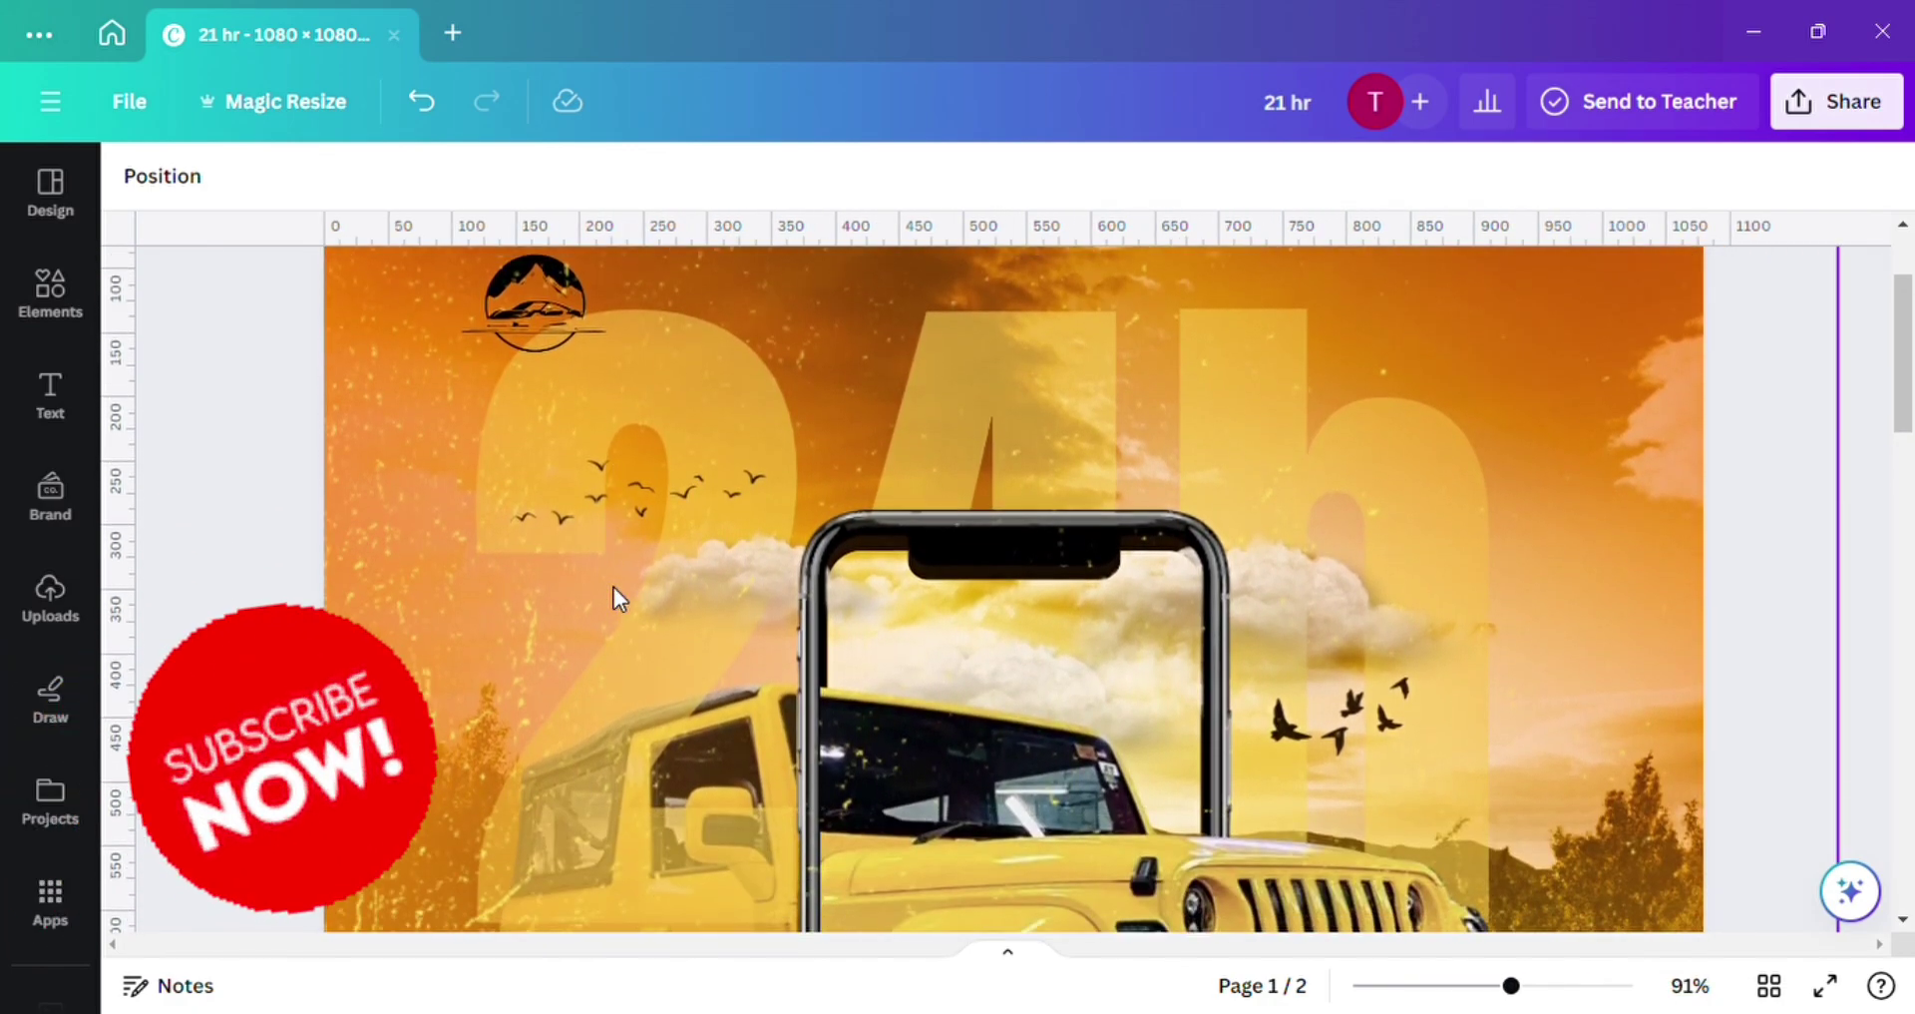
scroll(614, 587, down, 6)
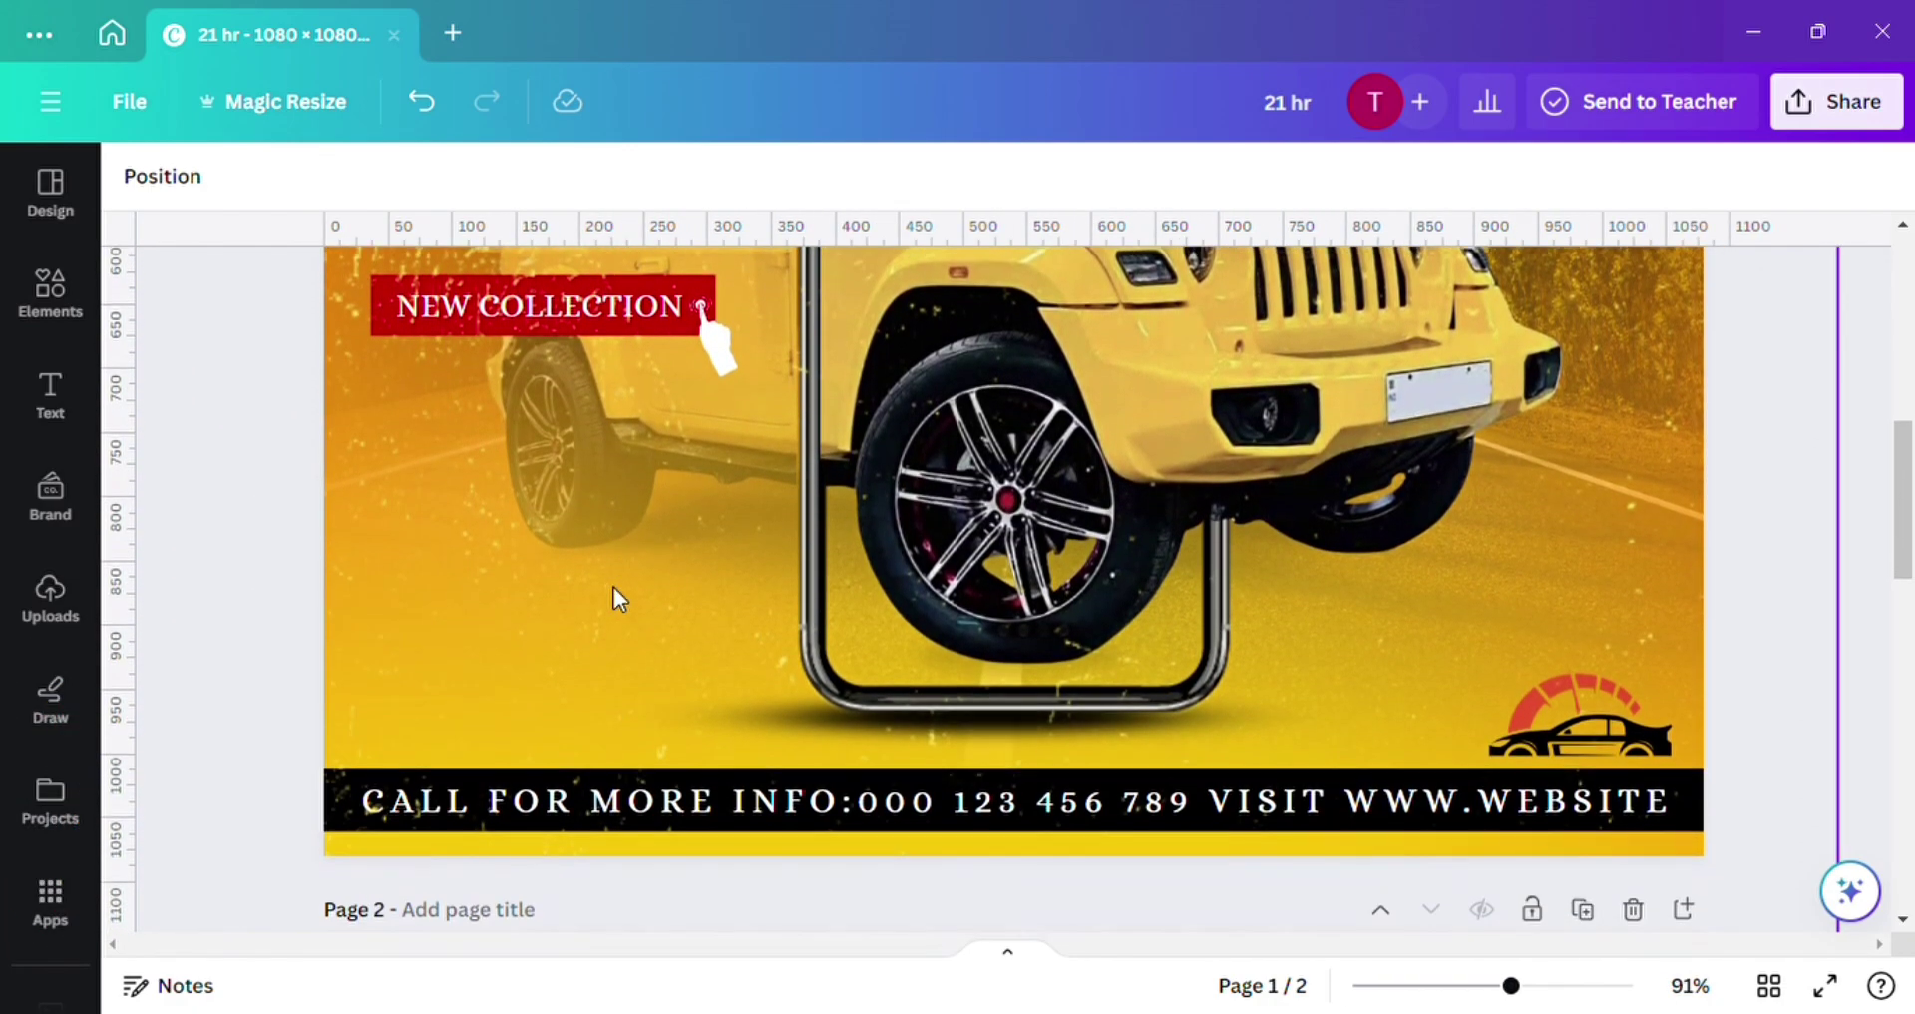
click(613, 586)
scroll(613, 586, down, 5)
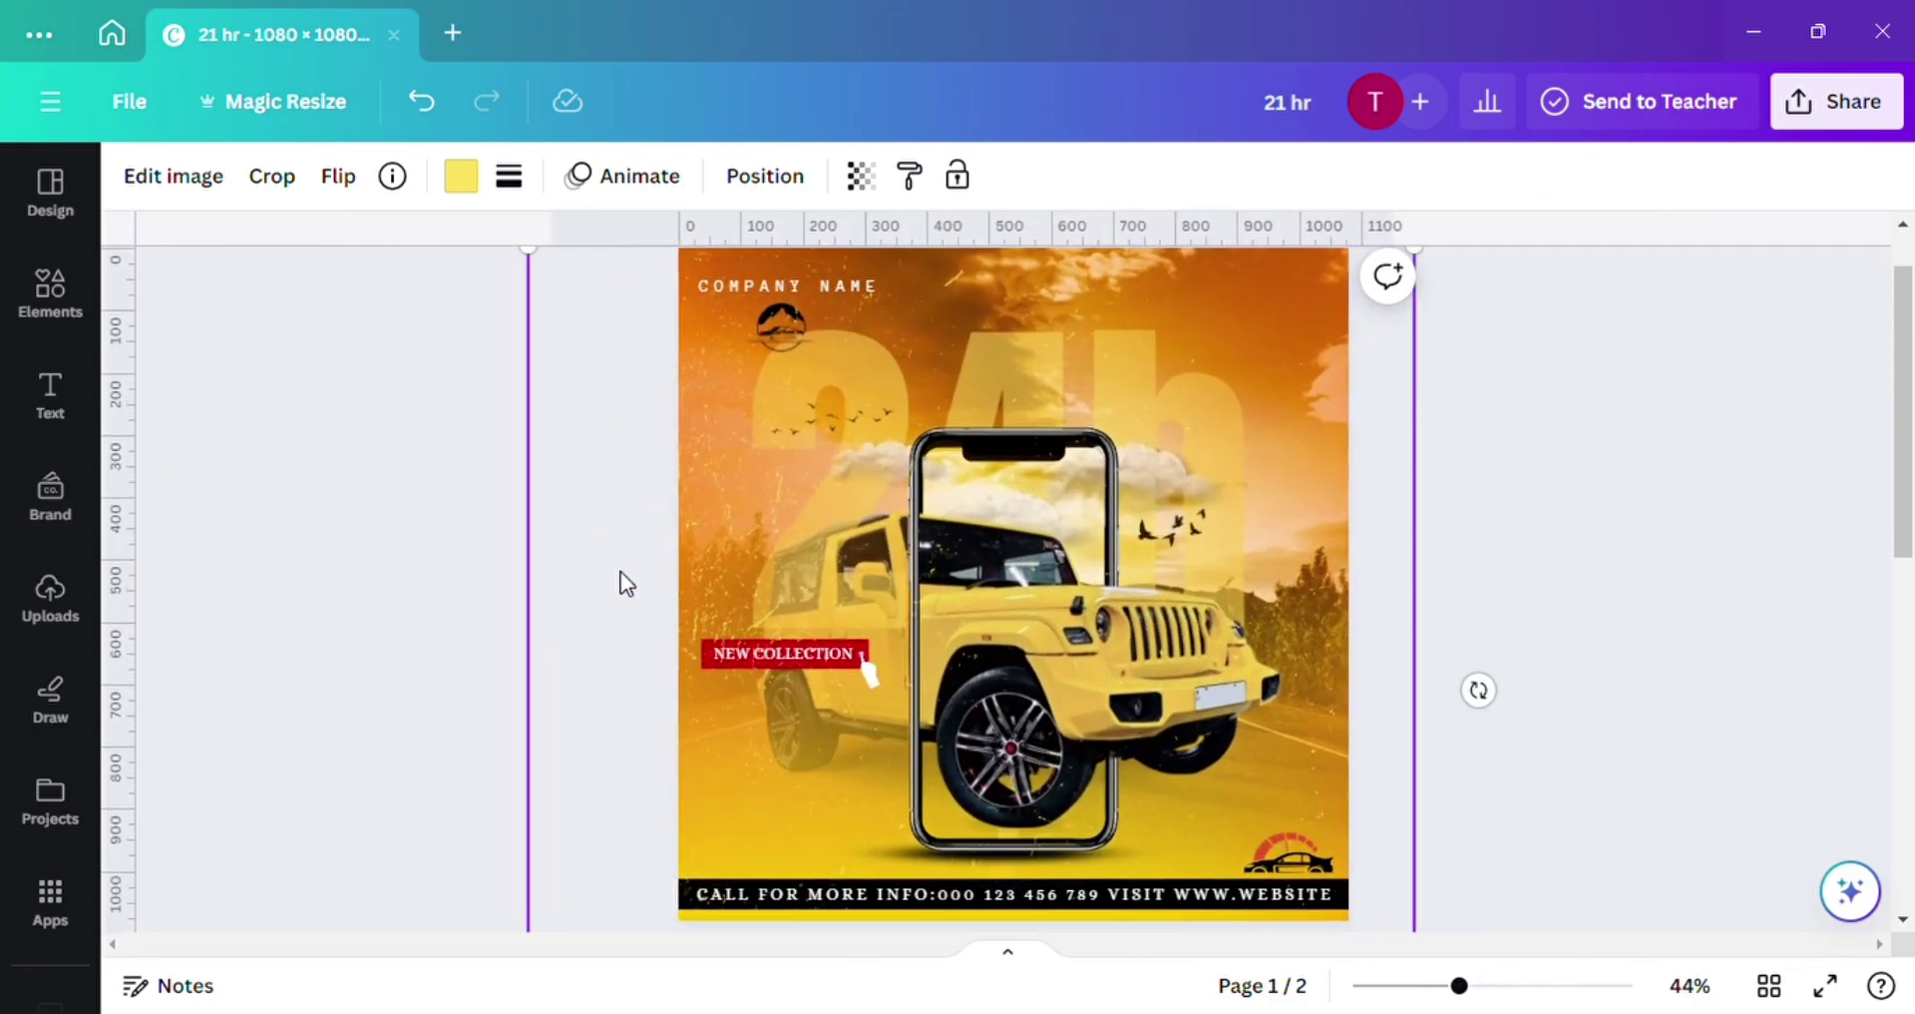
scroll(619, 579, up, 1)
scroll(620, 579, down, 3)
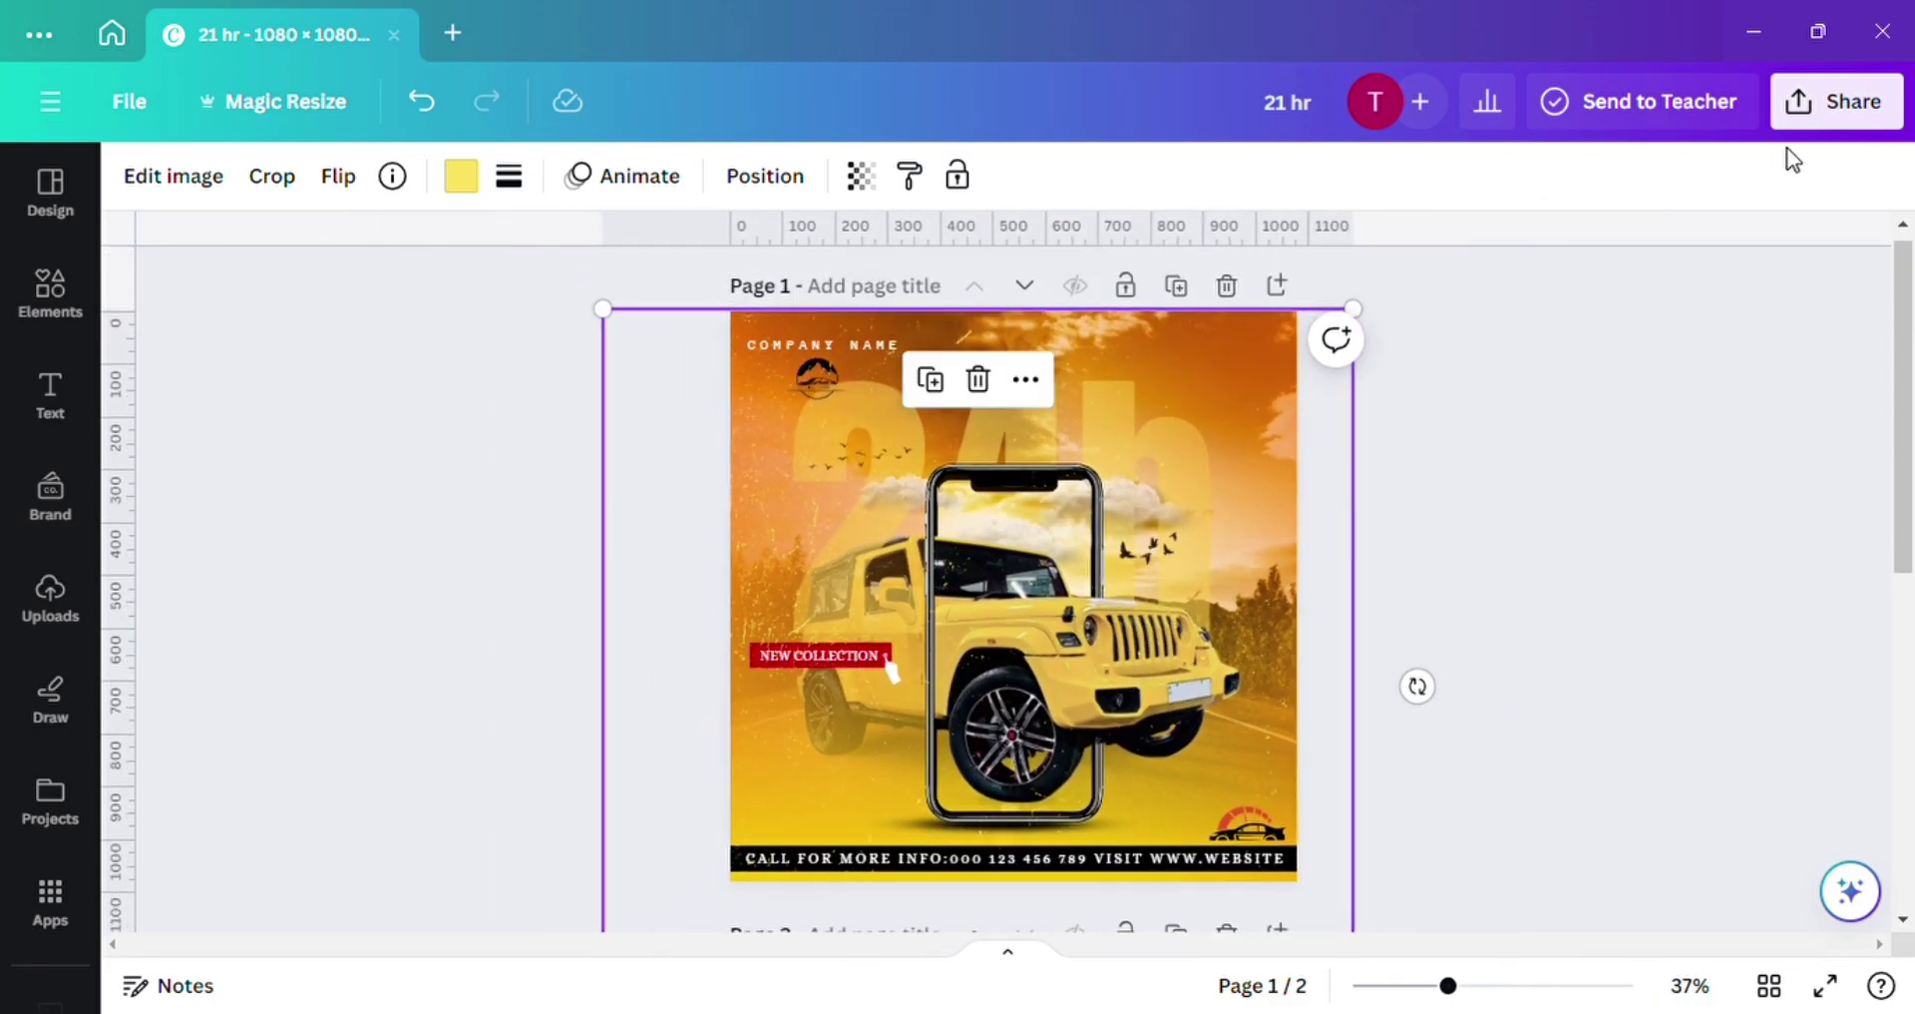